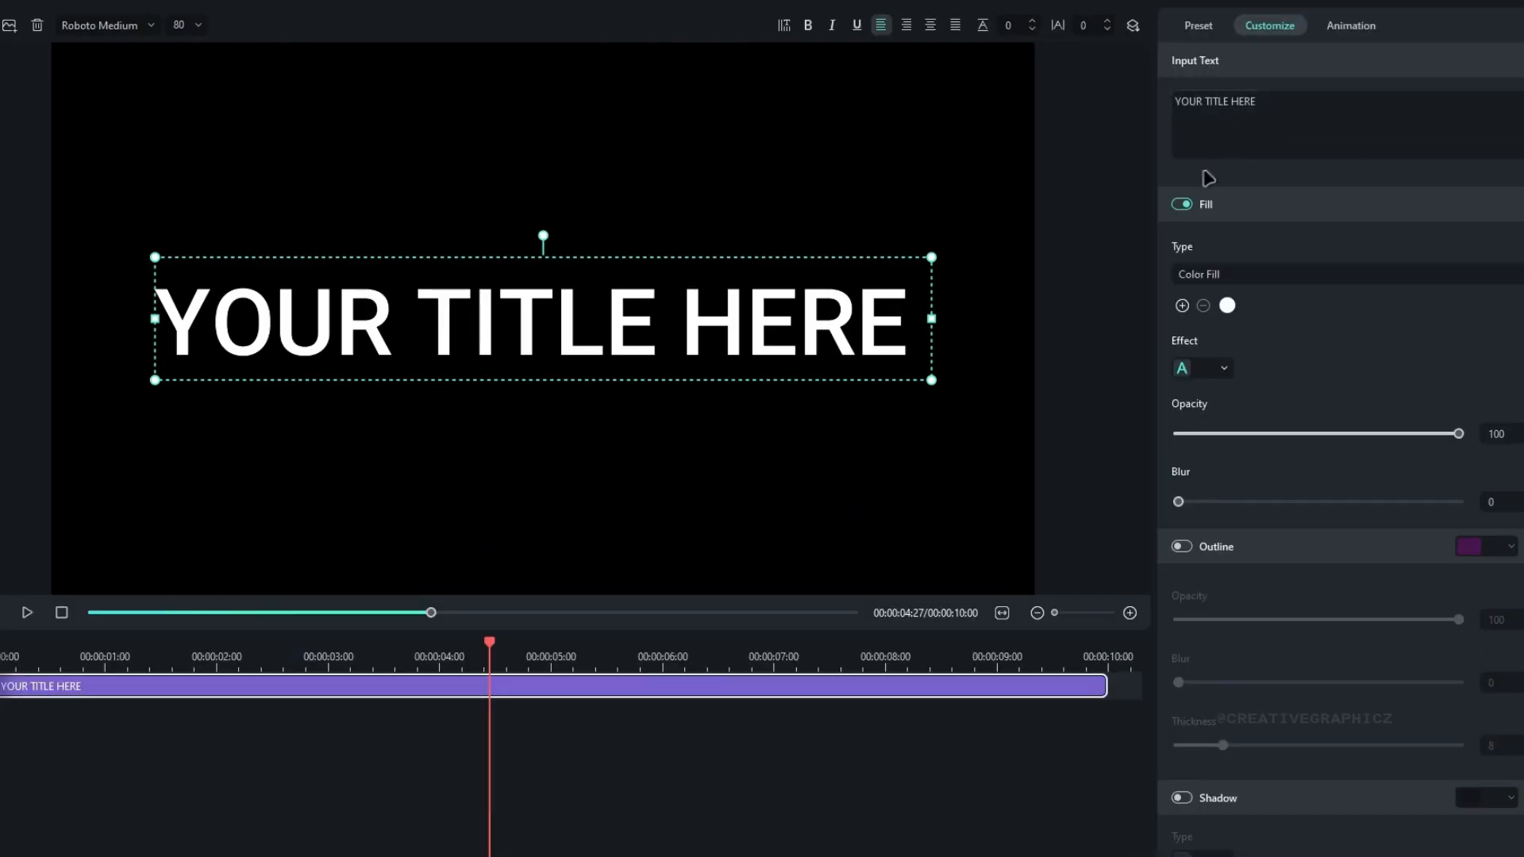
Replace the default title text with "CINEMATIC TITLES"
{"action": "left_click", "coordinate": [1367, 146]}
{"action": "key", "text": "ctrl+a"}
{"action": "type", "text": "CINEMA"}
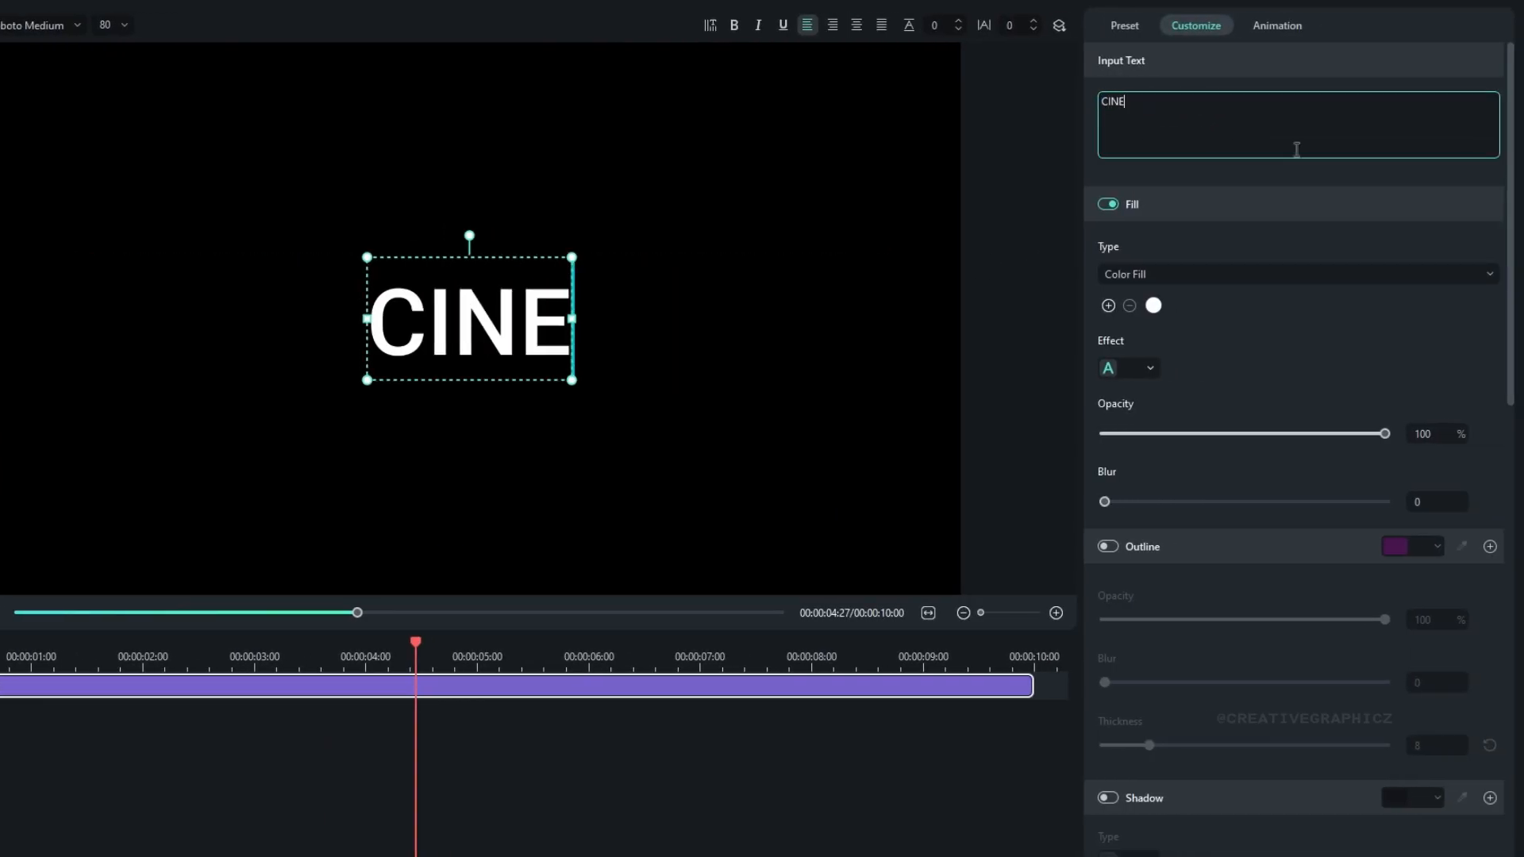
{"action": "type", "text": "TIC TITLES"}
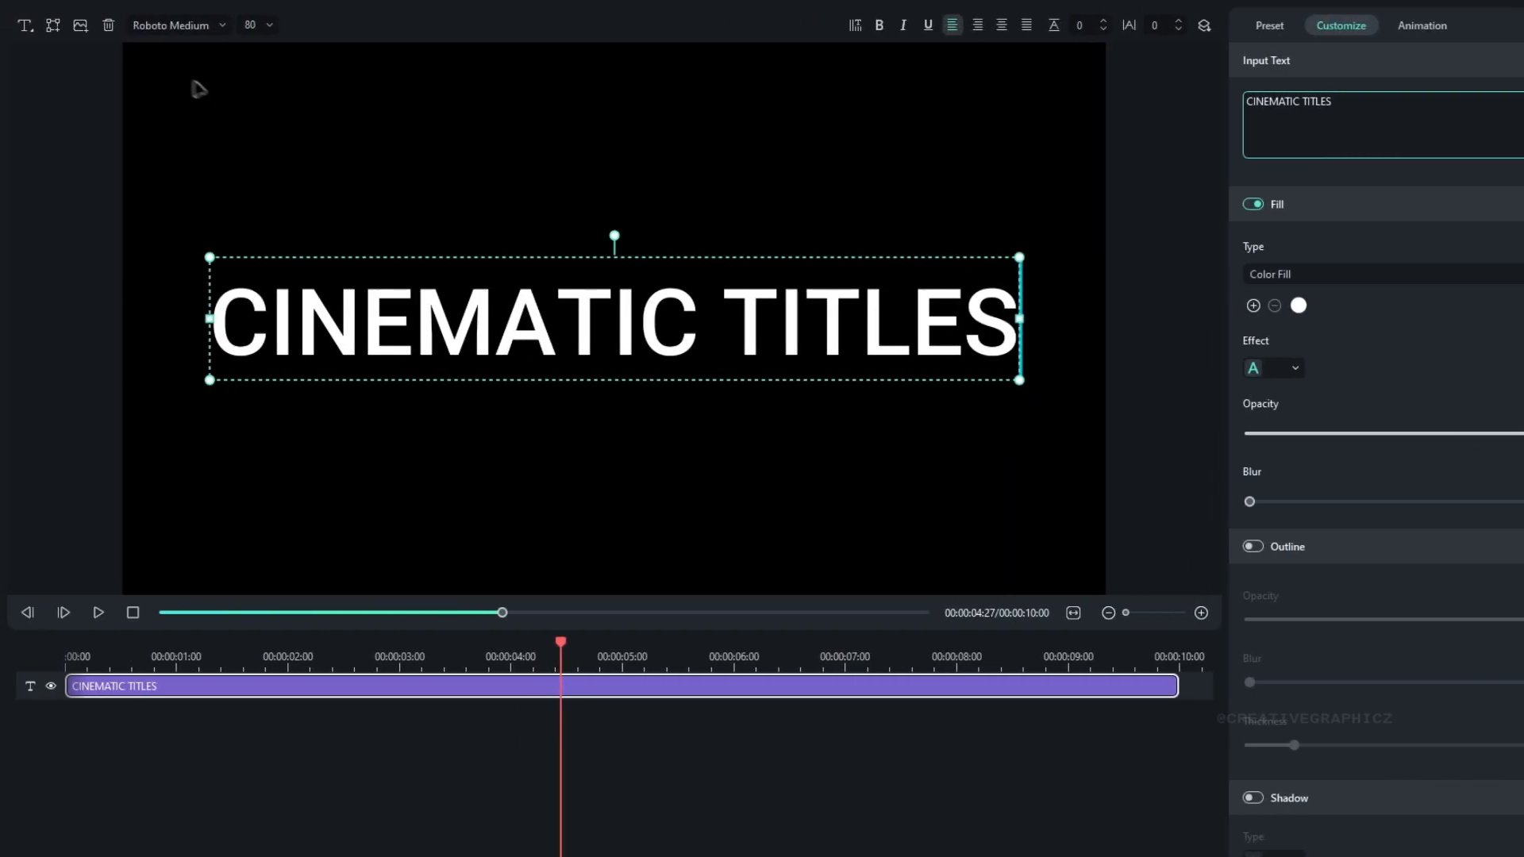
Change the title's font to Sugo Pro Classic and set its size to 56
{"action": "left_click", "coordinate": [180, 25]}
{"action": "type", "text": "sugo"}
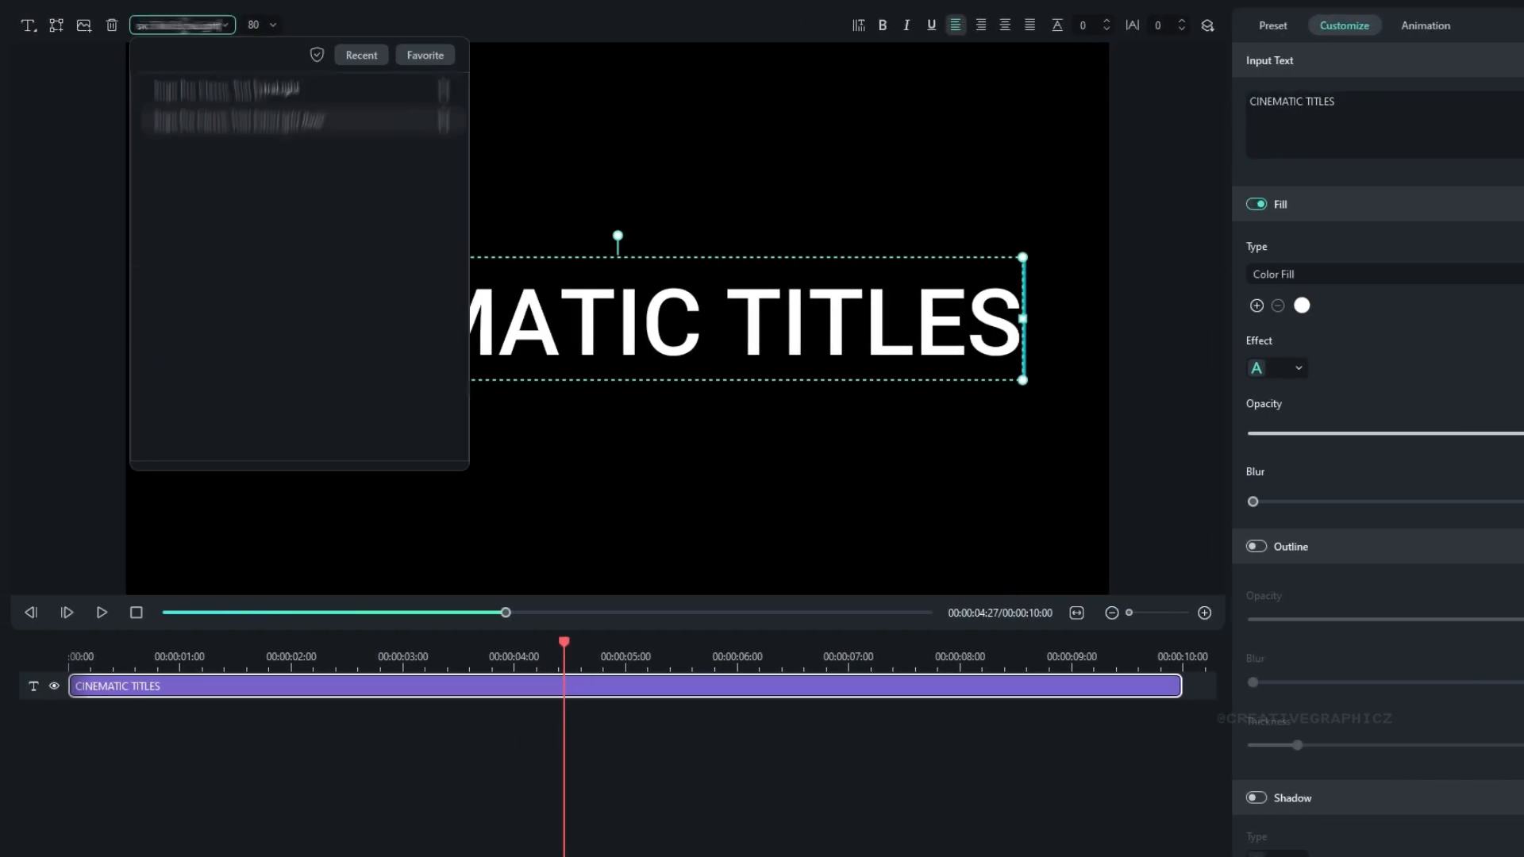
{"action": "left_click", "coordinate": [285, 96]}
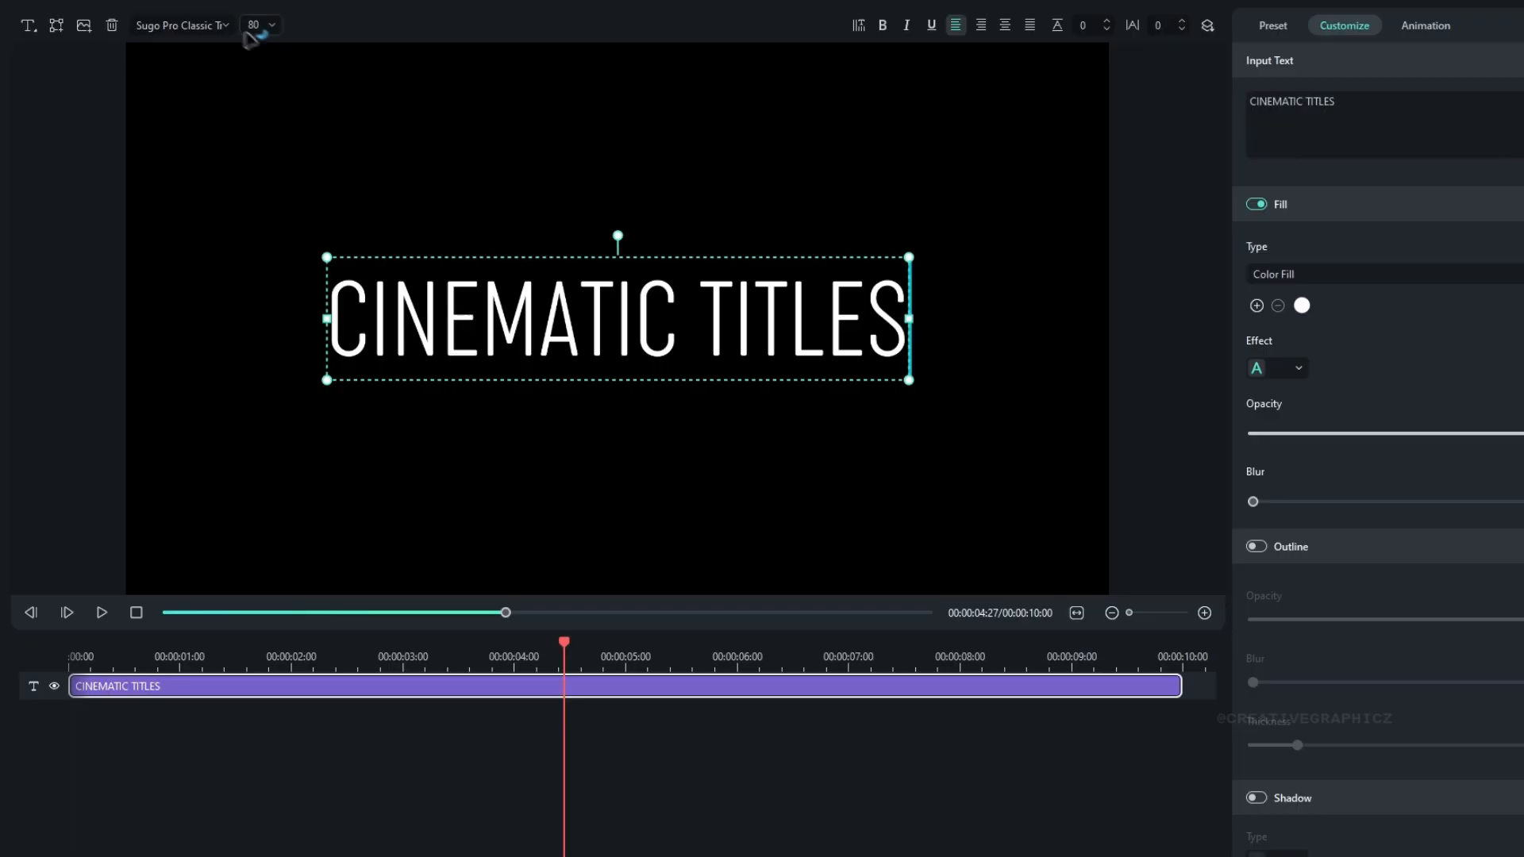
{"action": "type", "text": "56"}
{"action": "key", "text": "Return"}
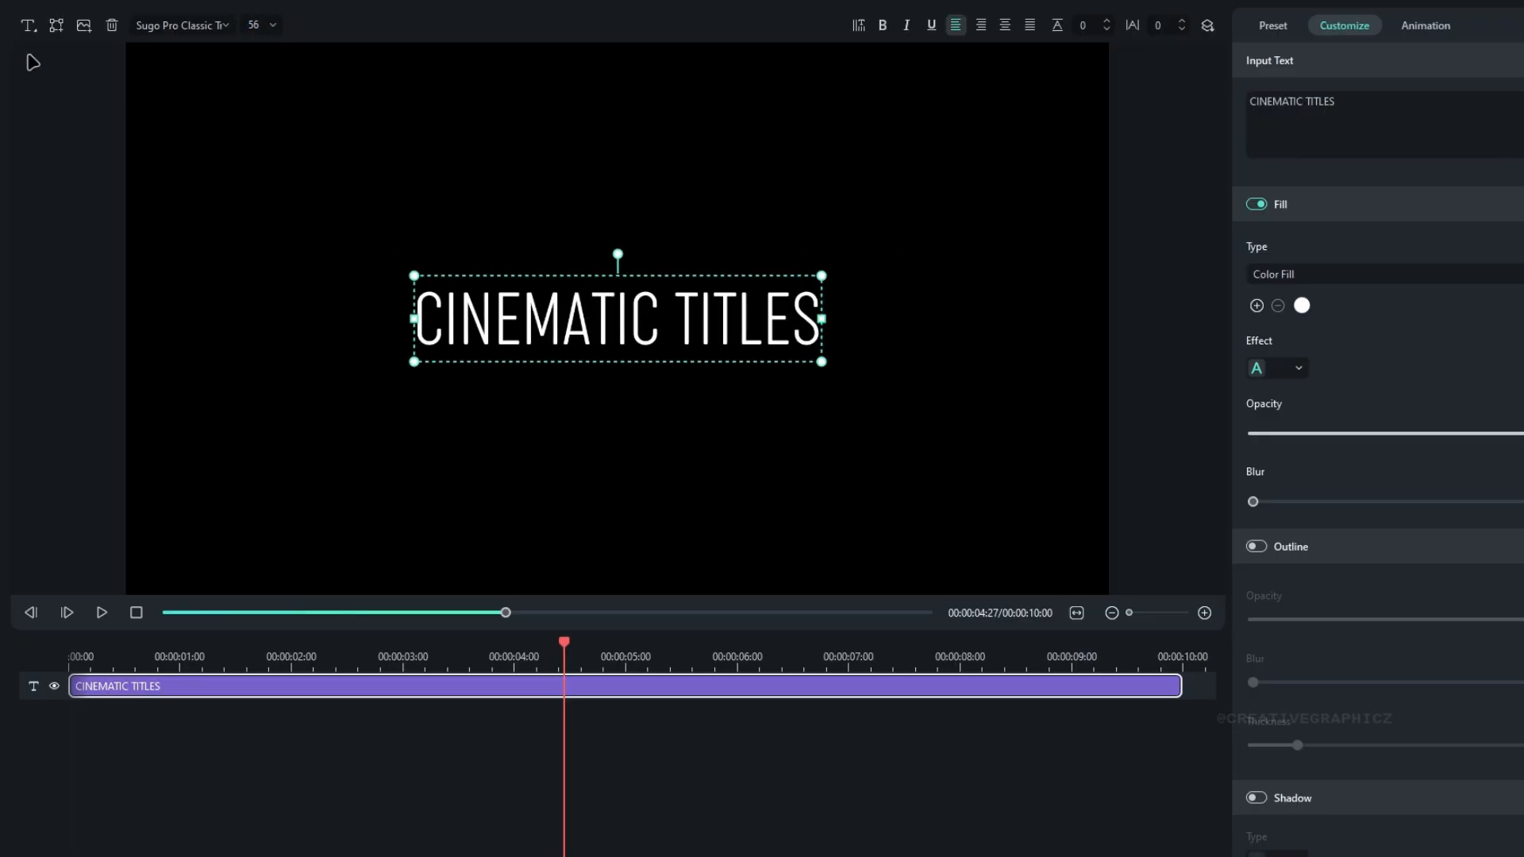
Add a second text box above the title, reading "FILMORA TUTORIAL", and center it horizontally over the title
{"action": "left_click", "coordinate": [29, 26]}
{"action": "left_click", "coordinate": [64, 56]}
{"action": "left_click_drag", "start_coordinate": [619, 320], "coordinate": [611, 238]}
{"action": "double_click", "coordinate": [612, 240]}
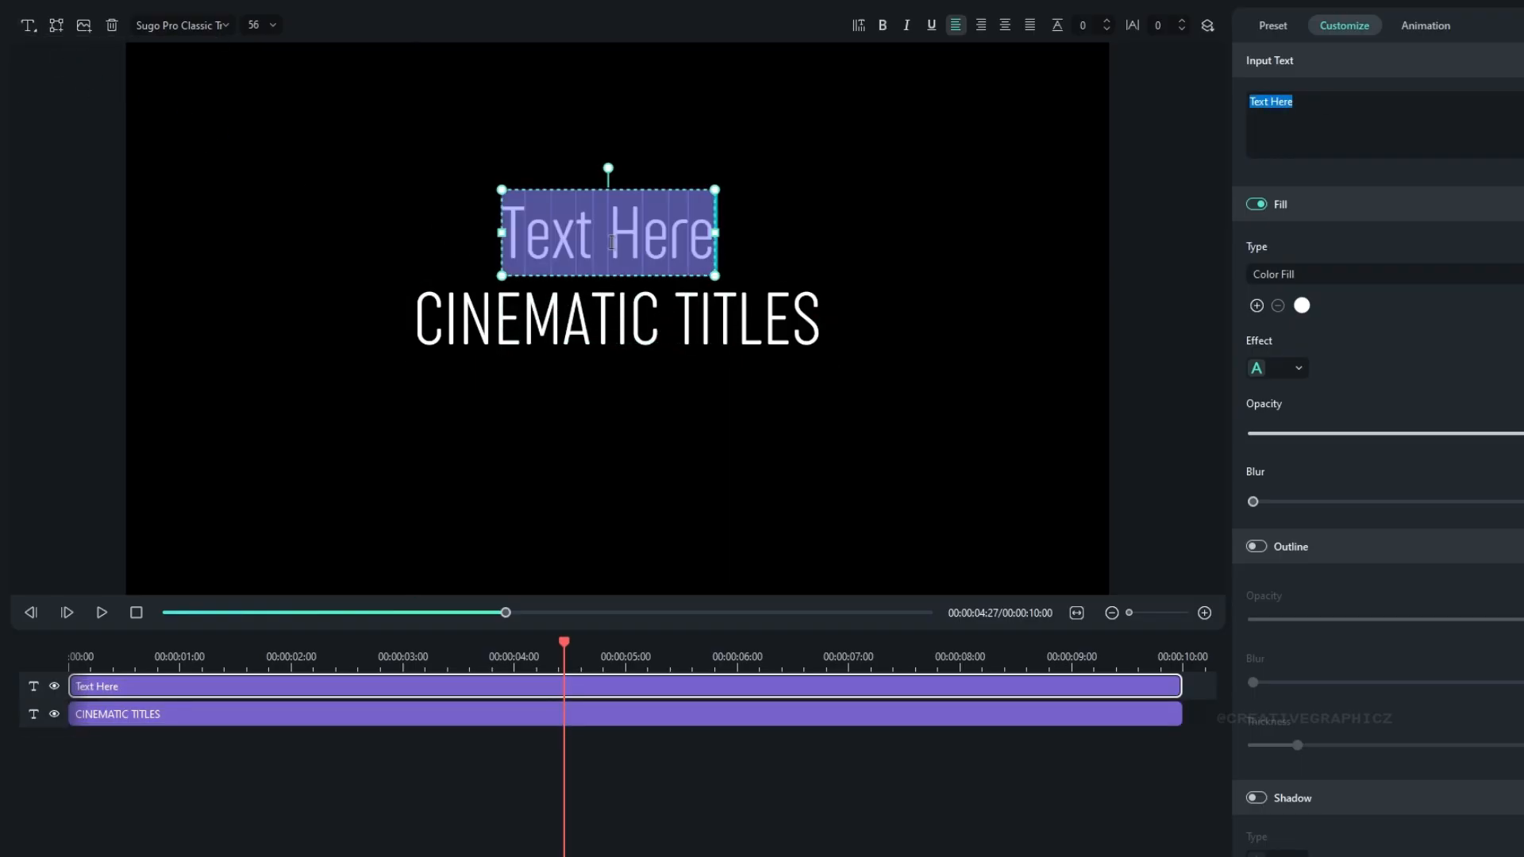
{"action": "type", "text": "FILMORA TUTORIAL"}
{"action": "left_click_drag", "start_coordinate": [678, 229], "coordinate": [588, 228]}
Set the FILMORA TUTORIAL text to the MADEOuterSans-Light font with a letter spacing of 10
{"action": "left_click", "coordinate": [181, 26]}
{"action": "type", "text": "madeo"}
{"action": "scroll", "coordinate": [270, 337], "scroll_direction": "down", "scroll_amount": 3}
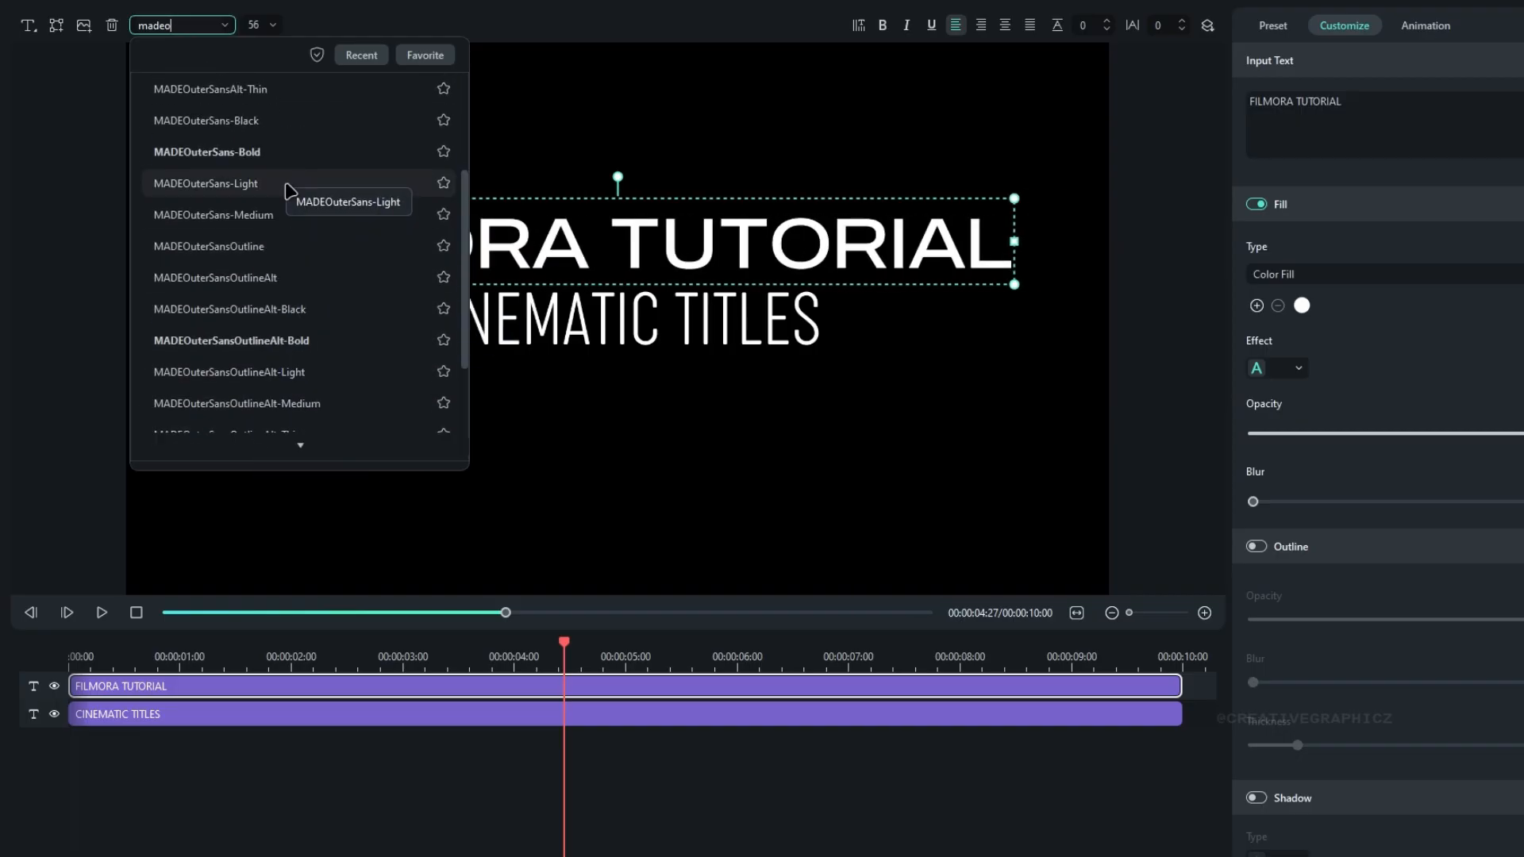
{"action": "left_click", "coordinate": [206, 183]}
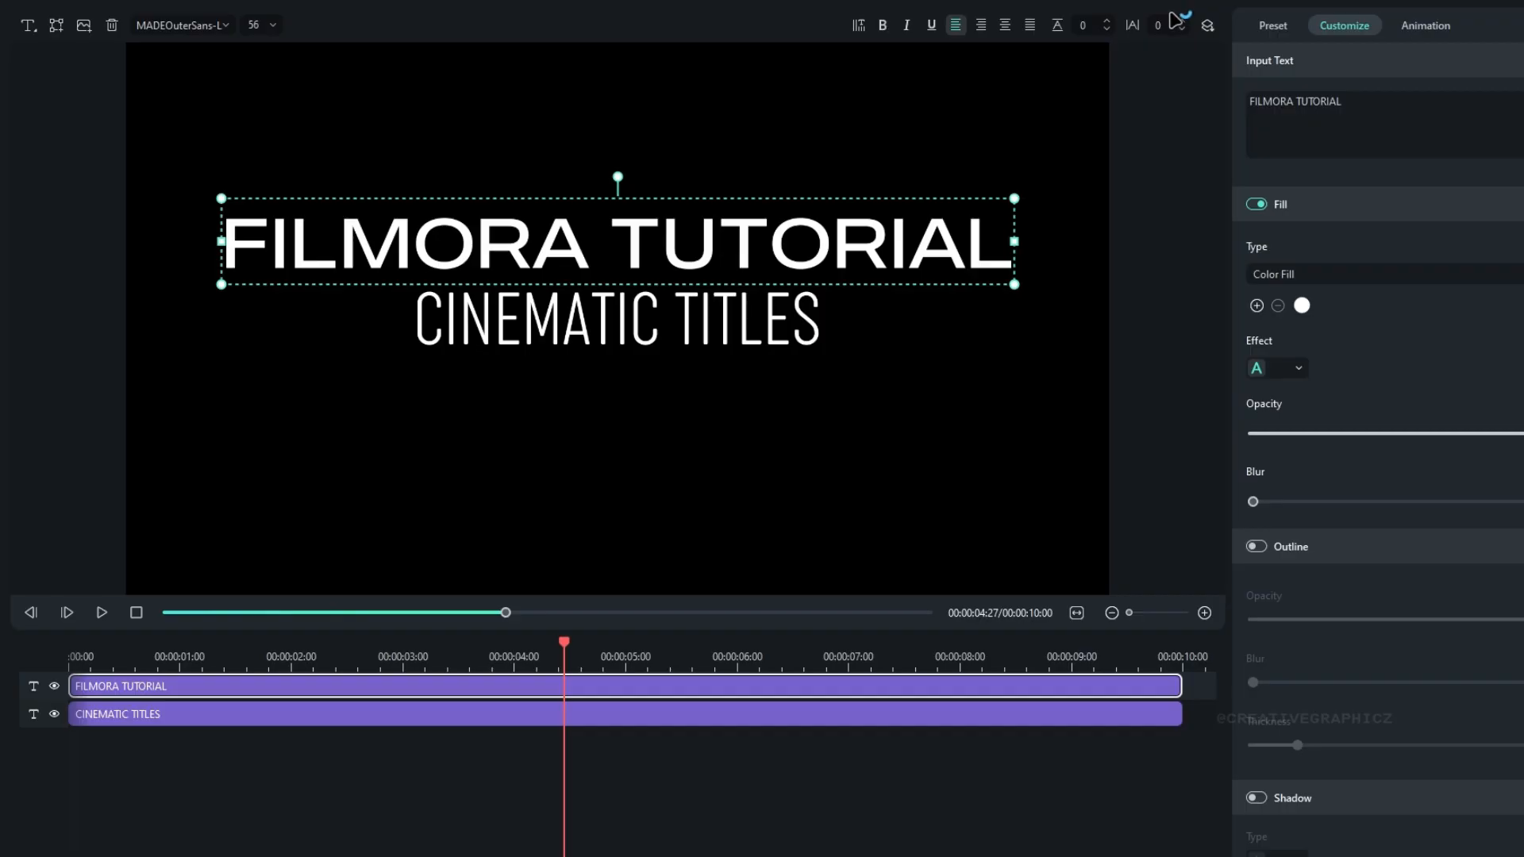
{"action": "type", "text": "10"}
{"action": "key", "text": "Return"}
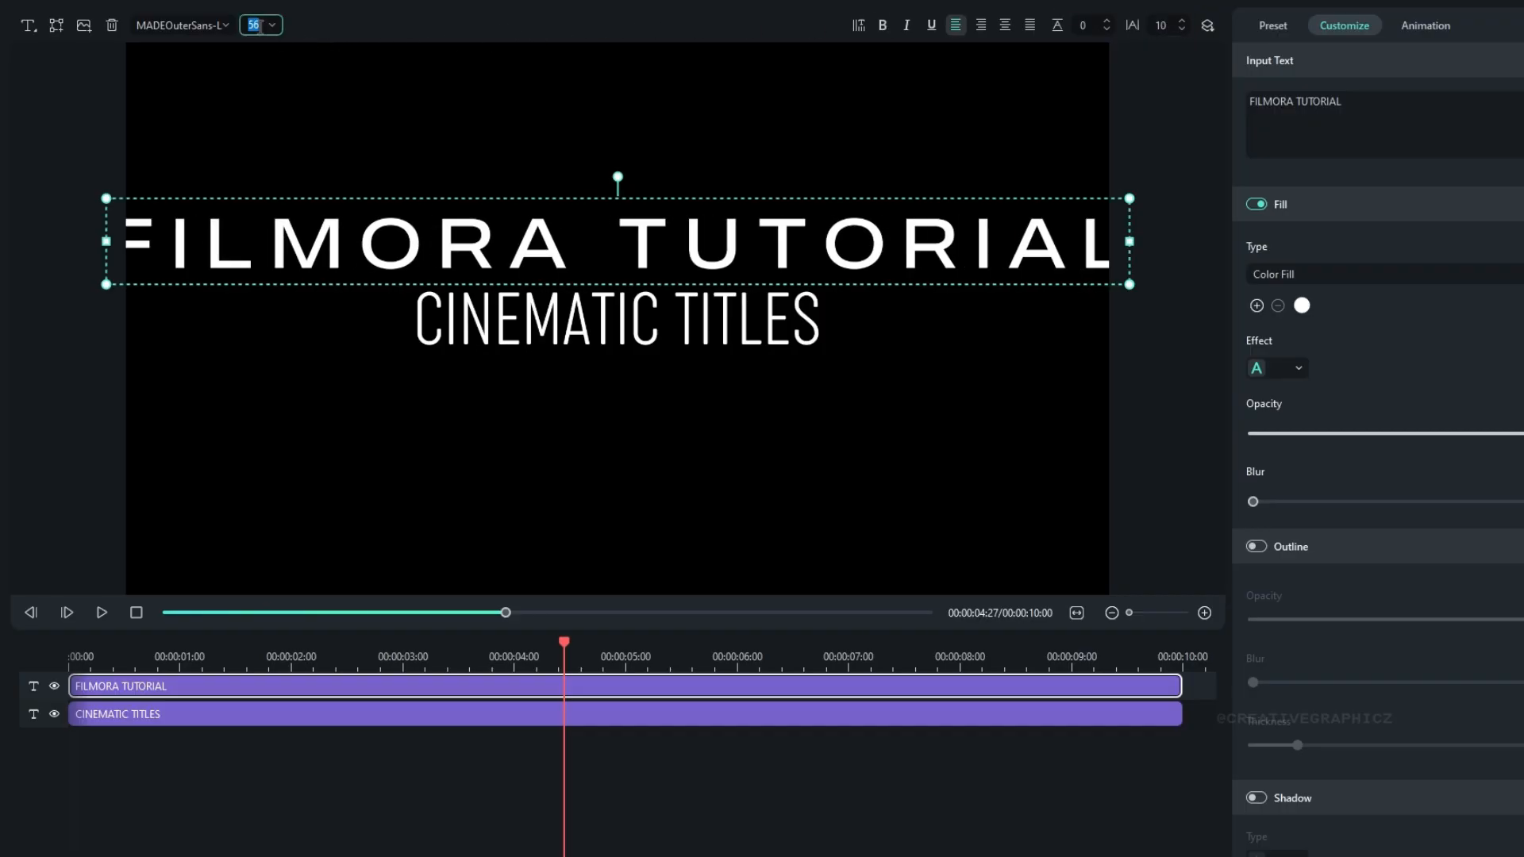
Shrink the FILMORA TUTORIAL line to size 12 with letter spacing 5 and place it just above the main title
{"action": "type", "text": "12"}
{"action": "left_click", "coordinate": [532, 131]}
{"action": "left_click_drag", "start_coordinate": [609, 242], "coordinate": [618, 269]}
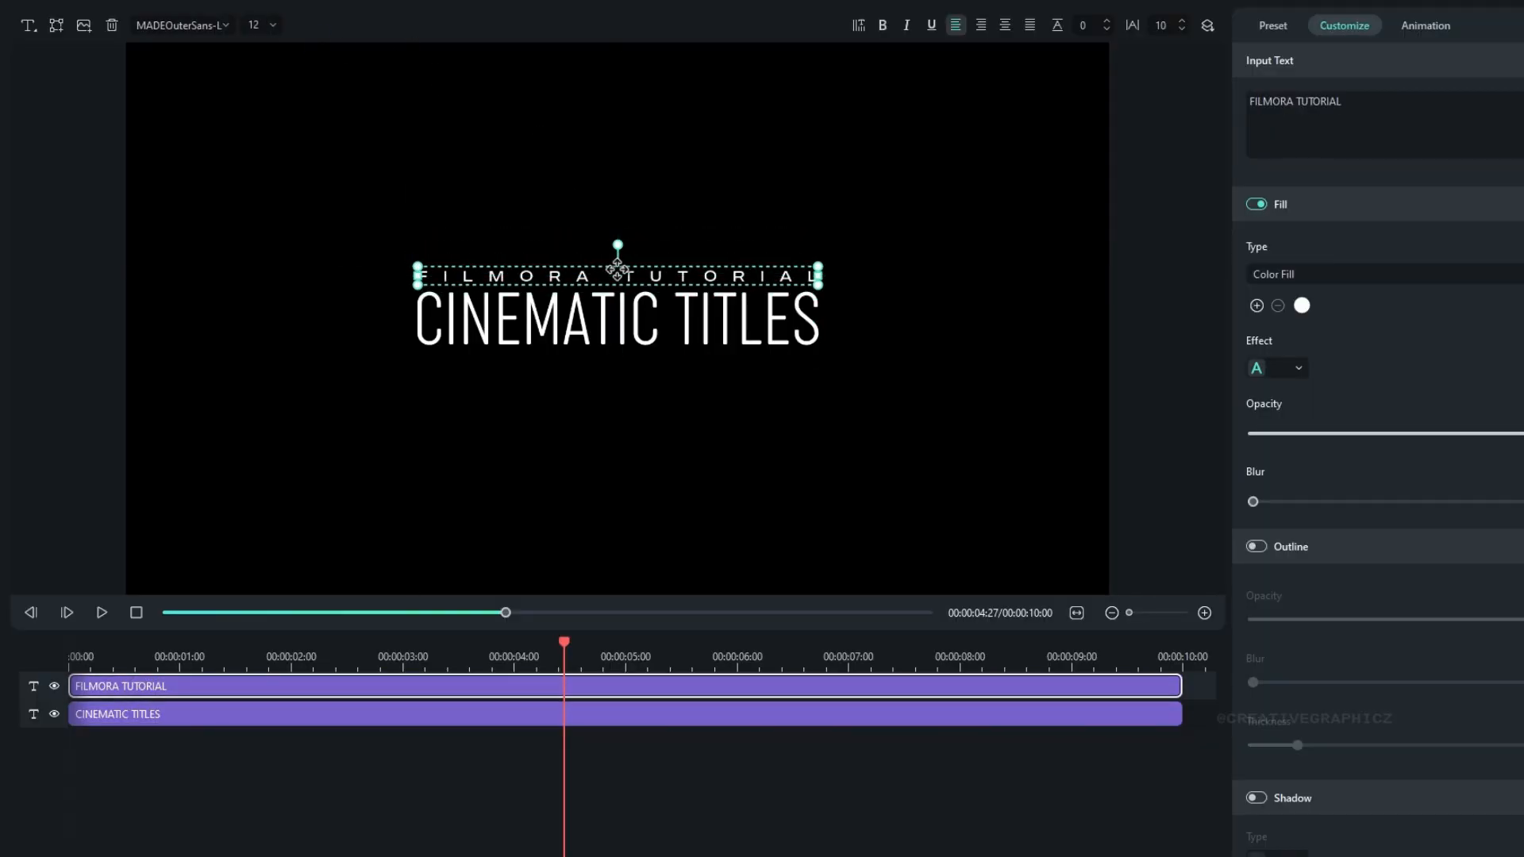
{"action": "left_click_drag", "start_coordinate": [1158, 31], "coordinate": [1164, 29]}
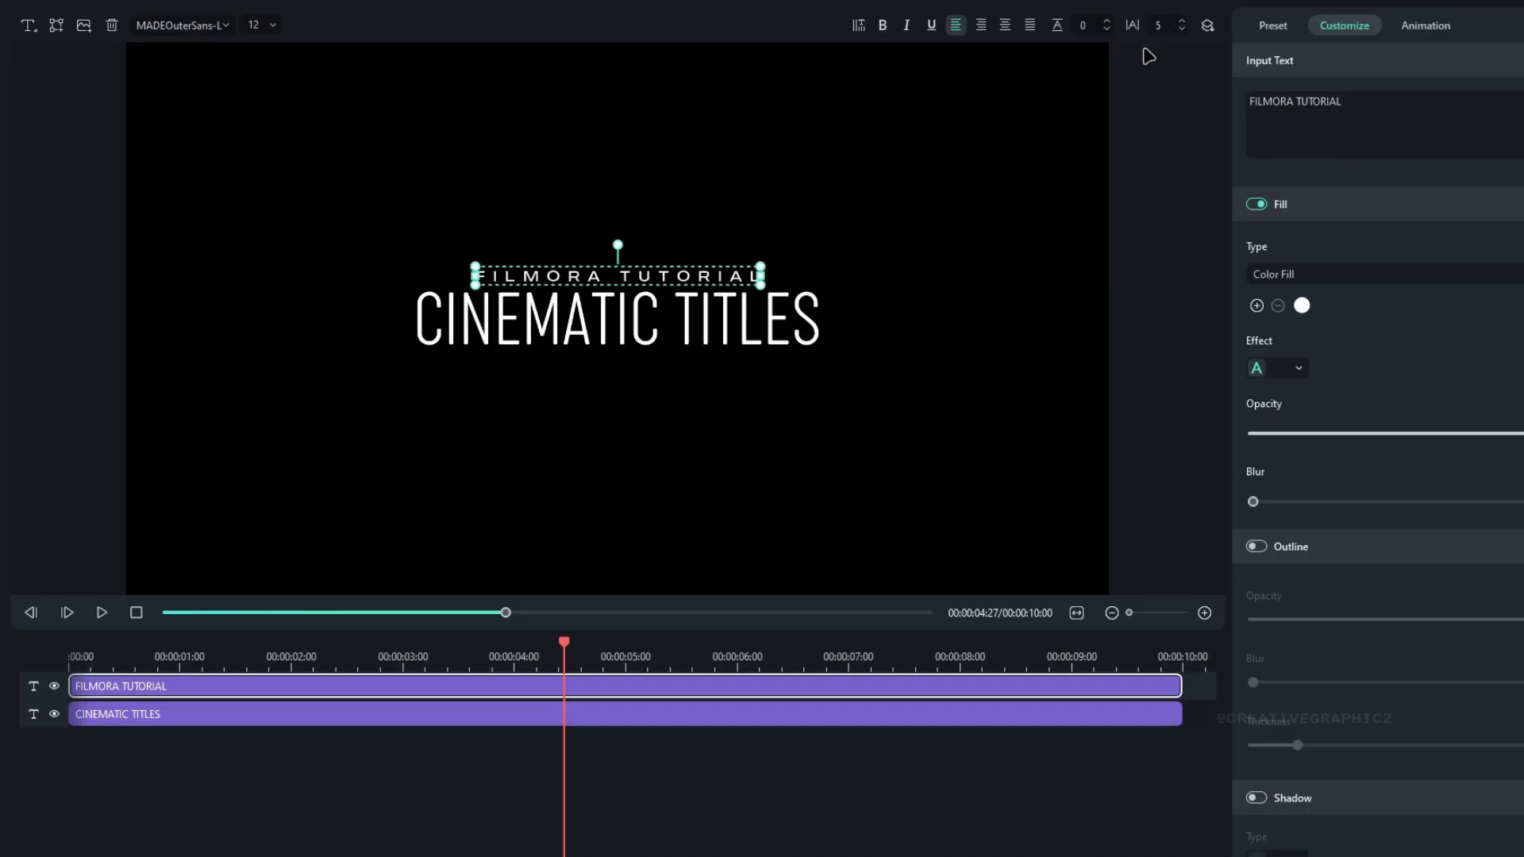
Nudge the FILMORA TUTORIAL line down closer to the title, and shift both text lines slightly downward together
{"action": "left_click", "coordinate": [786, 318]}
{"action": "left_click", "coordinate": [685, 274]}
{"action": "key", "text": "Down"}
{"action": "key", "text": "Down"}
{"action": "key", "text": "Down"}
{"action": "left_click", "coordinate": [781, 326]}
{"action": "left_click_drag", "start_coordinate": [823, 464], "coordinate": [568, 256]}
{"action": "left_click_drag", "start_coordinate": [626, 319], "coordinate": [627, 330]}
{"action": "left_click", "coordinate": [896, 365]}
Apply the "Quick Si..." In animation to both text layers with a duration of 1.50 s
{"action": "left_click_drag", "start_coordinate": [563, 644], "coordinate": [335, 655]}
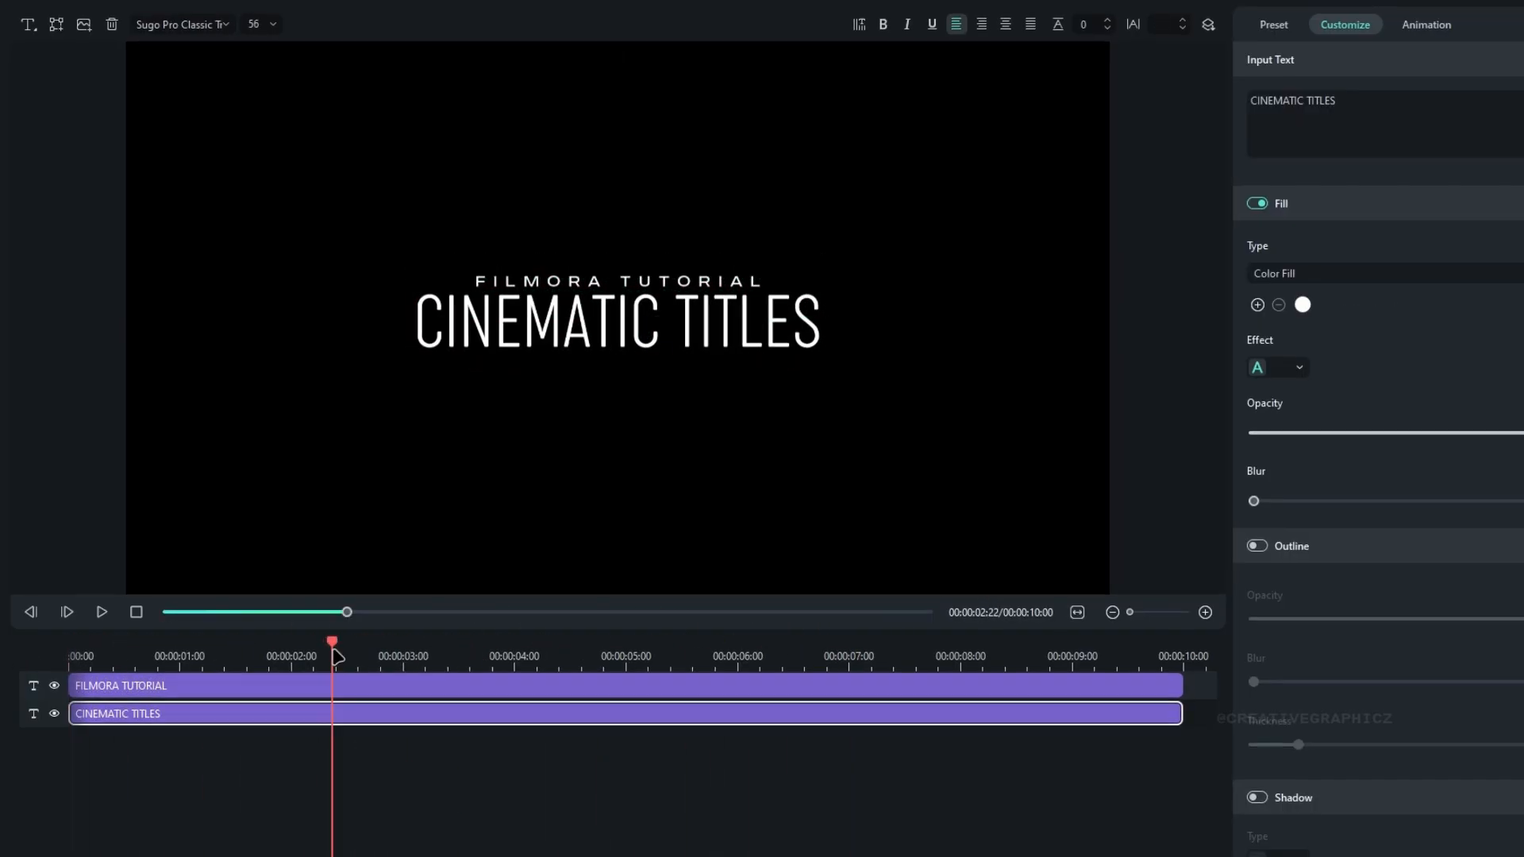
{"action": "left_click", "coordinate": [427, 688], "text": "ctrl"}
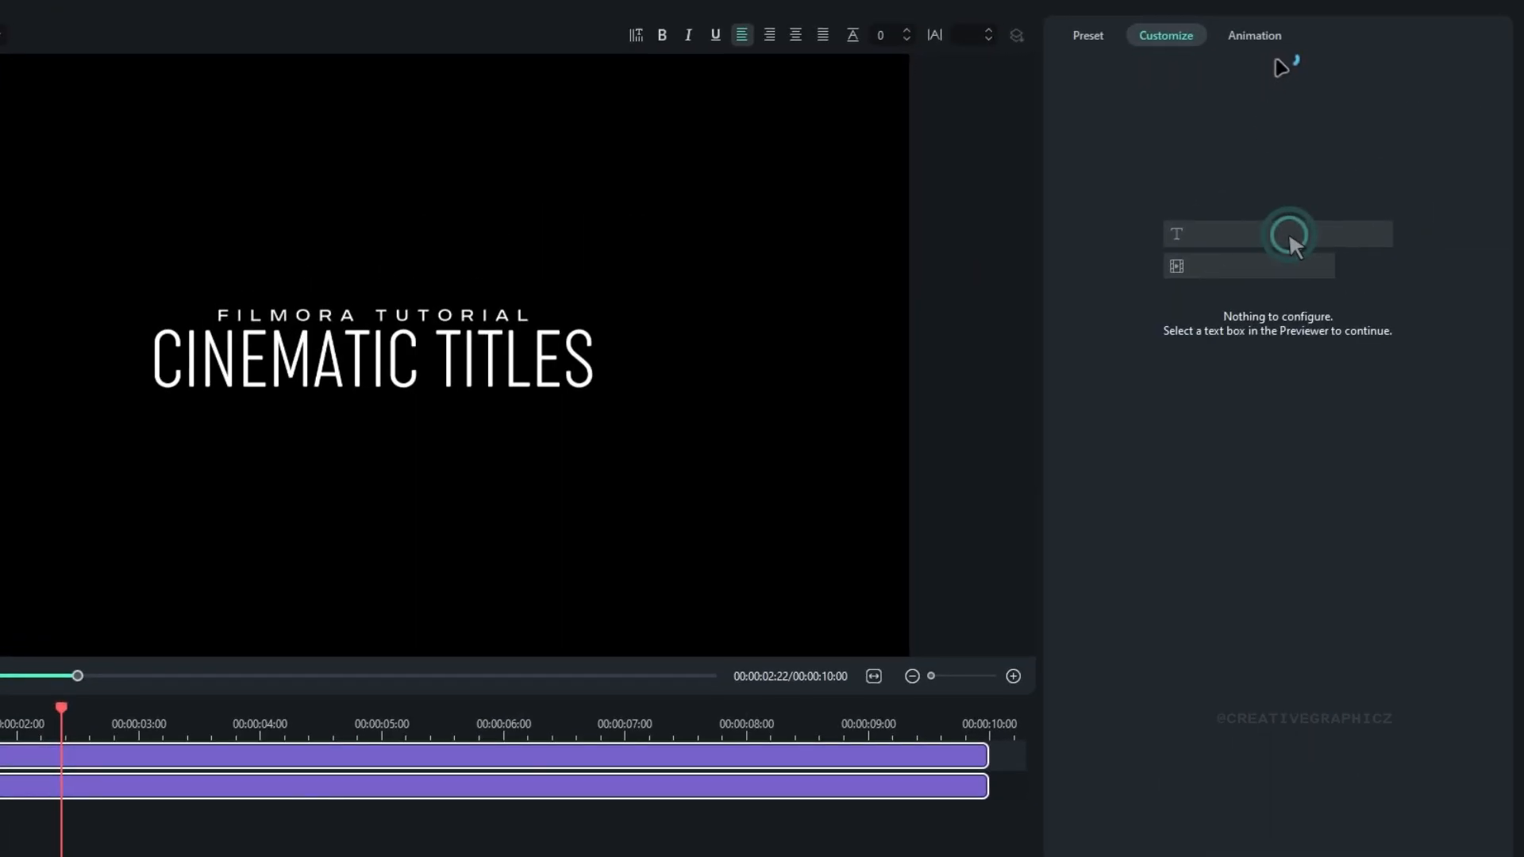
{"action": "left_click", "coordinate": [1523, 0]}
{"action": "scroll", "coordinate": [1277, 515], "scroll_direction": "down", "scroll_amount": 8}
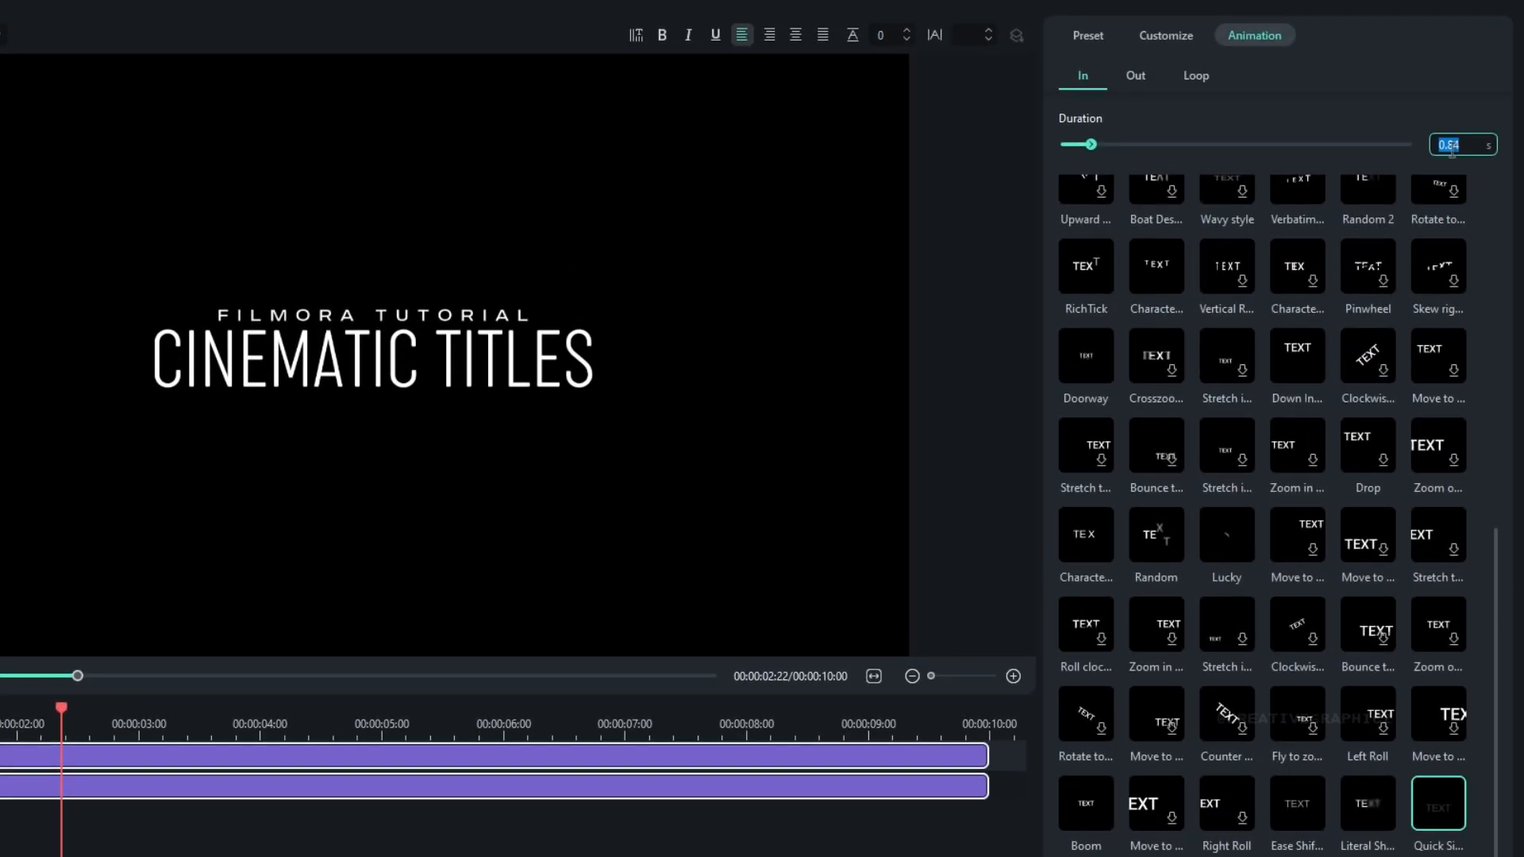
{"action": "key", "text": "Return"}
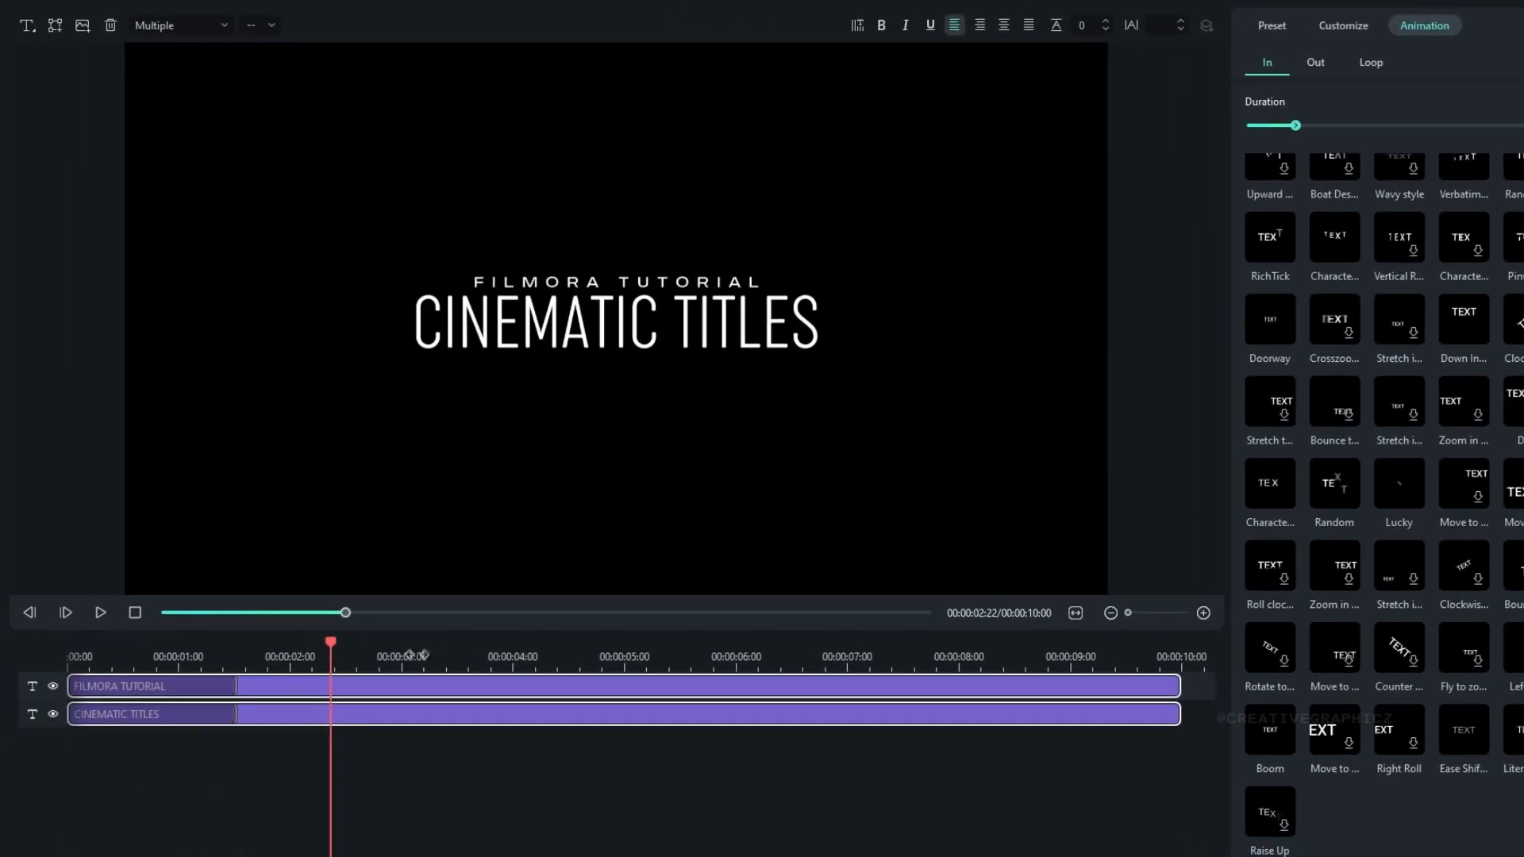
Shift the CINEMATIC TITLES layer to start at 00:00:00:30, after the subtitle, and apply the advanced title edits
{"action": "left_click_drag", "start_coordinate": [129, 660], "coordinate": [30, 674]}
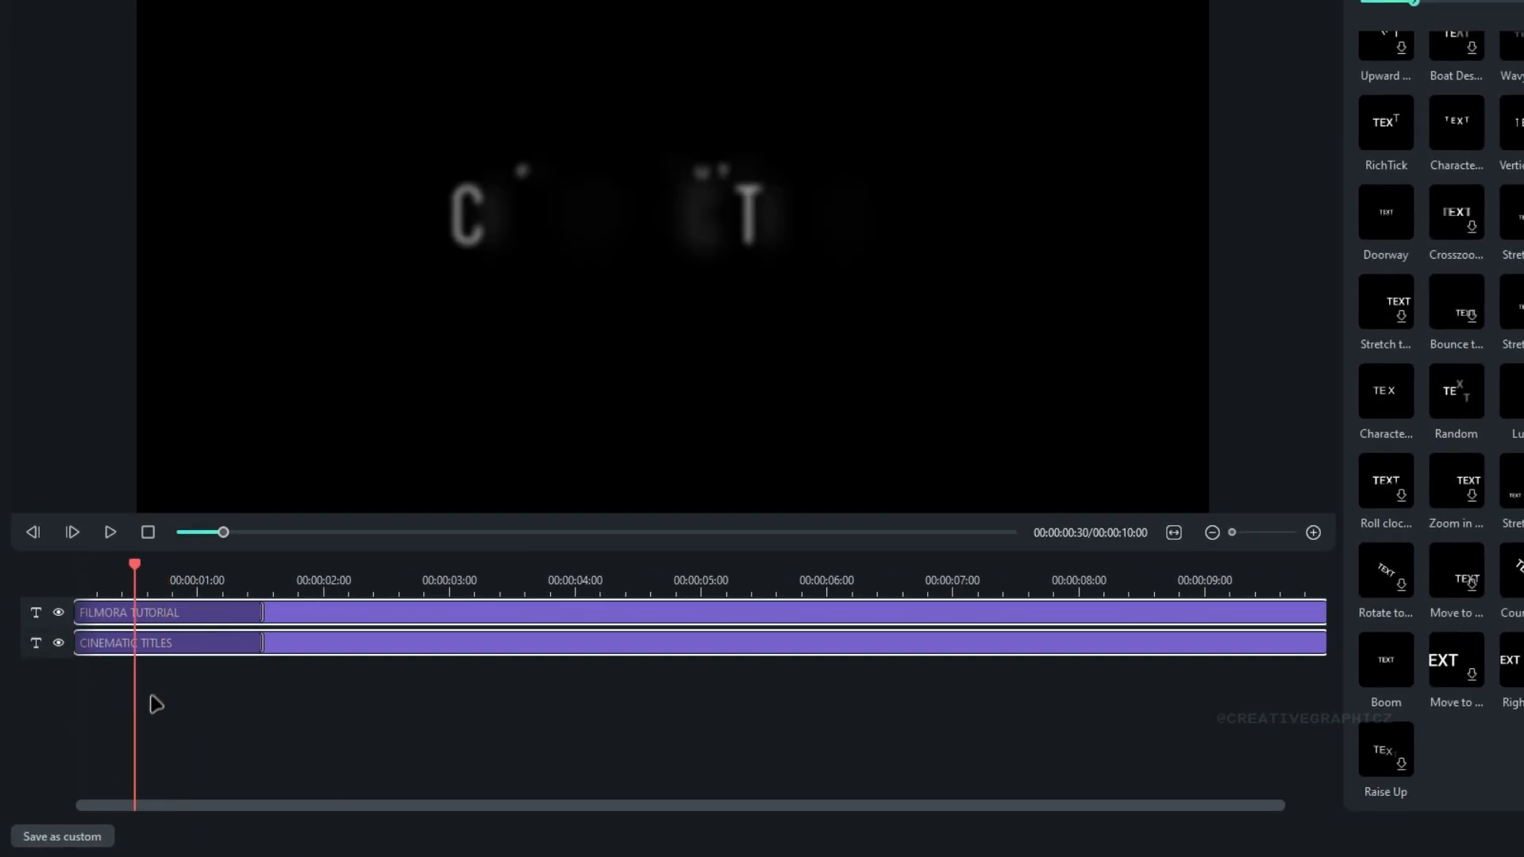
{"action": "left_click_drag", "start_coordinate": [180, 595], "coordinate": [290, 598]}
{"action": "left_click_drag", "start_coordinate": [268, 805], "coordinate": [242, 806]}
{"action": "mouse_move", "coordinate": [160, 576]}
{"action": "left_mouse_down"}
{"action": "mouse_move", "coordinate": [131, 573]}
{"action": "mouse_move", "coordinate": [160, 583]}
{"action": "left_mouse_up"}
{"action": "left_click", "coordinate": [125, 645]}
{"action": "left_click_drag", "start_coordinate": [108, 643], "coordinate": [159, 648]}
{"action": "key", "text": "space"}
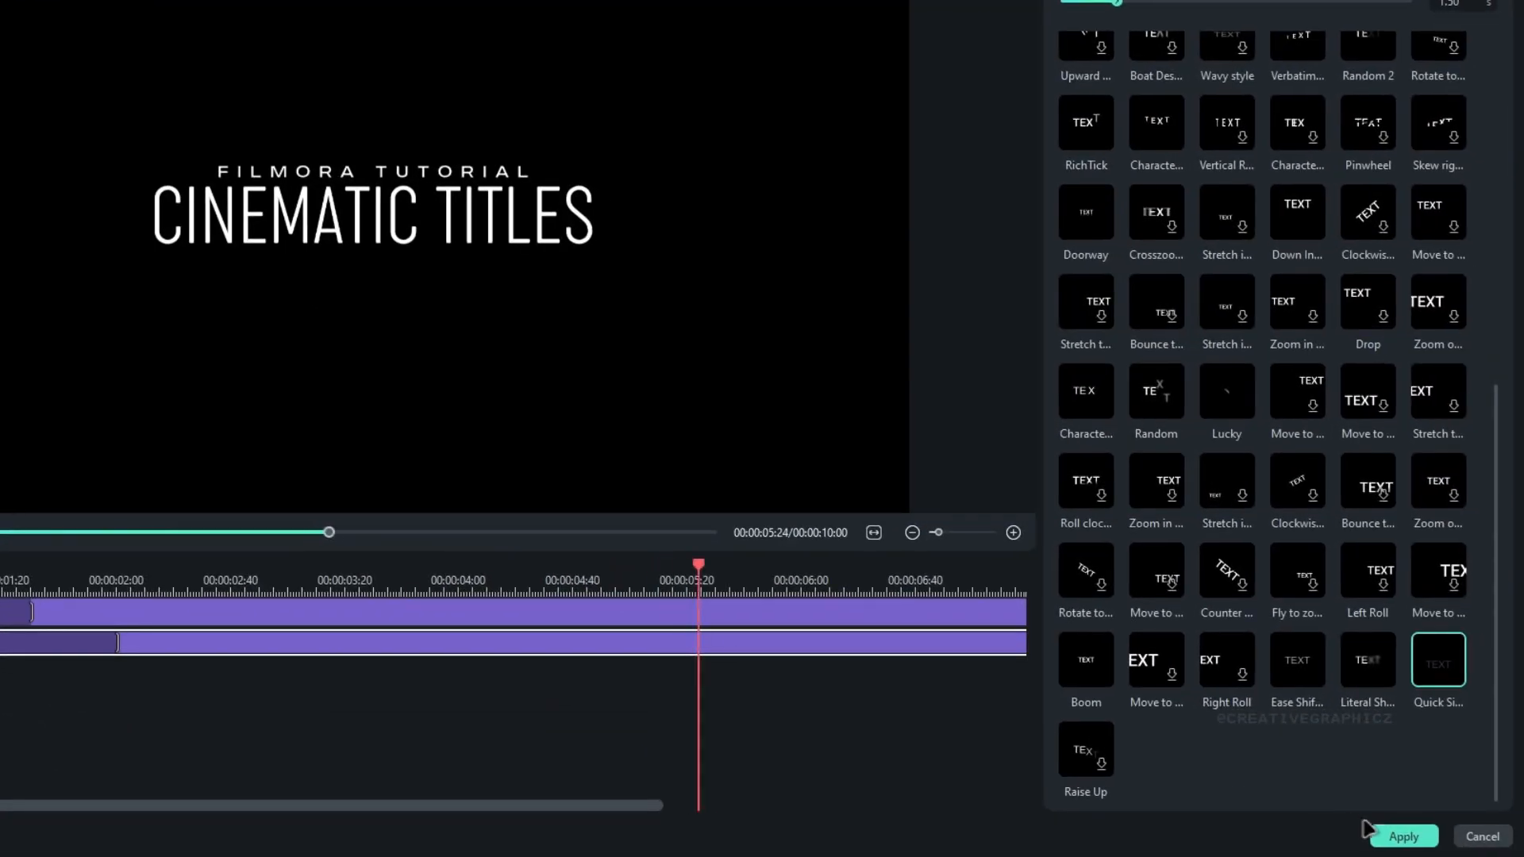
{"action": "left_click", "coordinate": [1400, 831]}
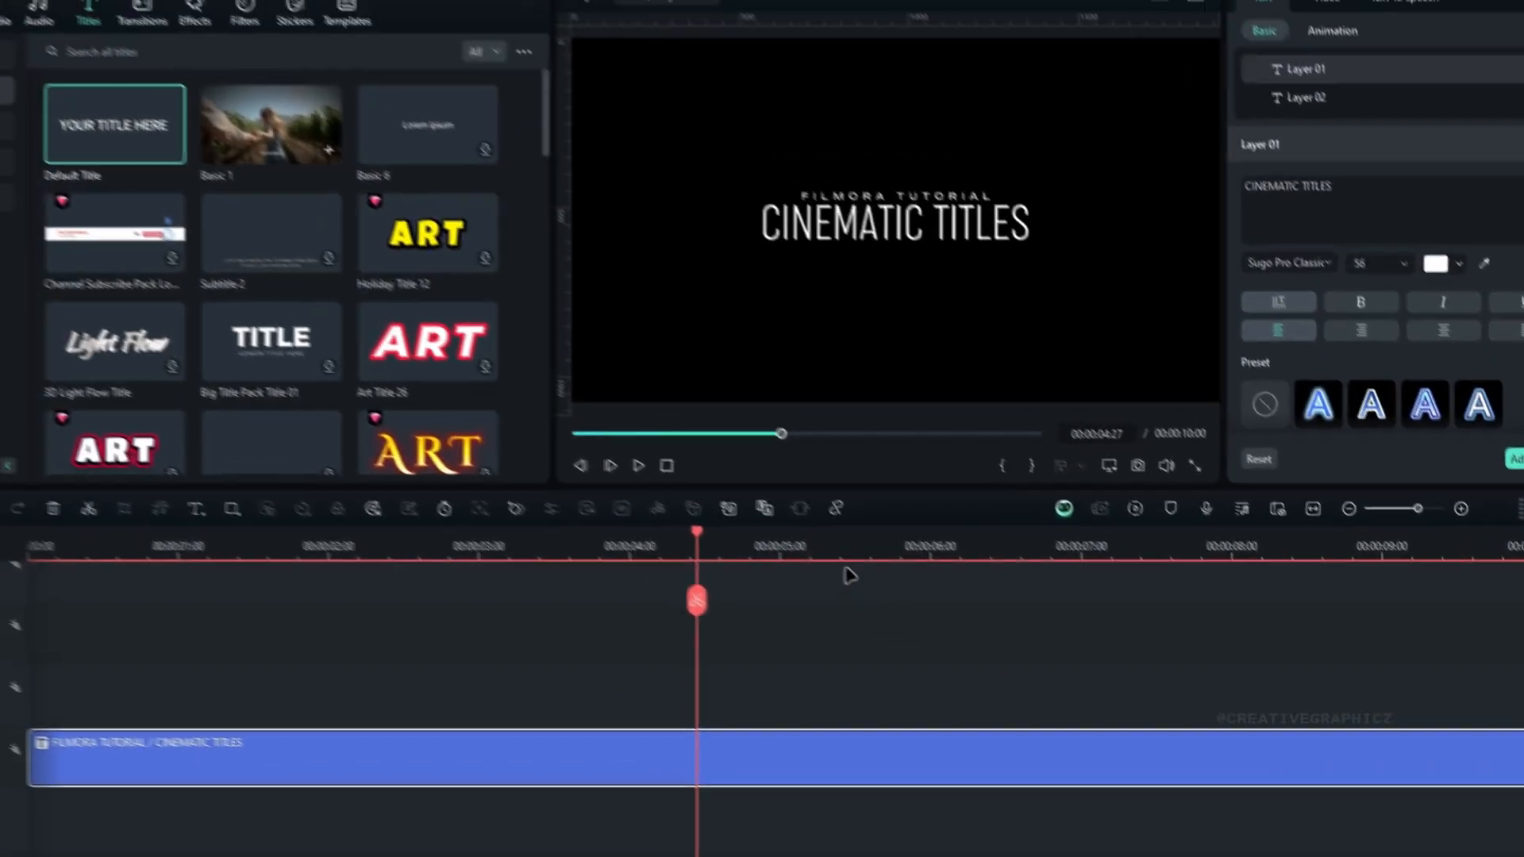
Turn the title clip into a compound clip named "Text"
{"action": "left_click_drag", "start_coordinate": [784, 556], "coordinate": [670, 616]}
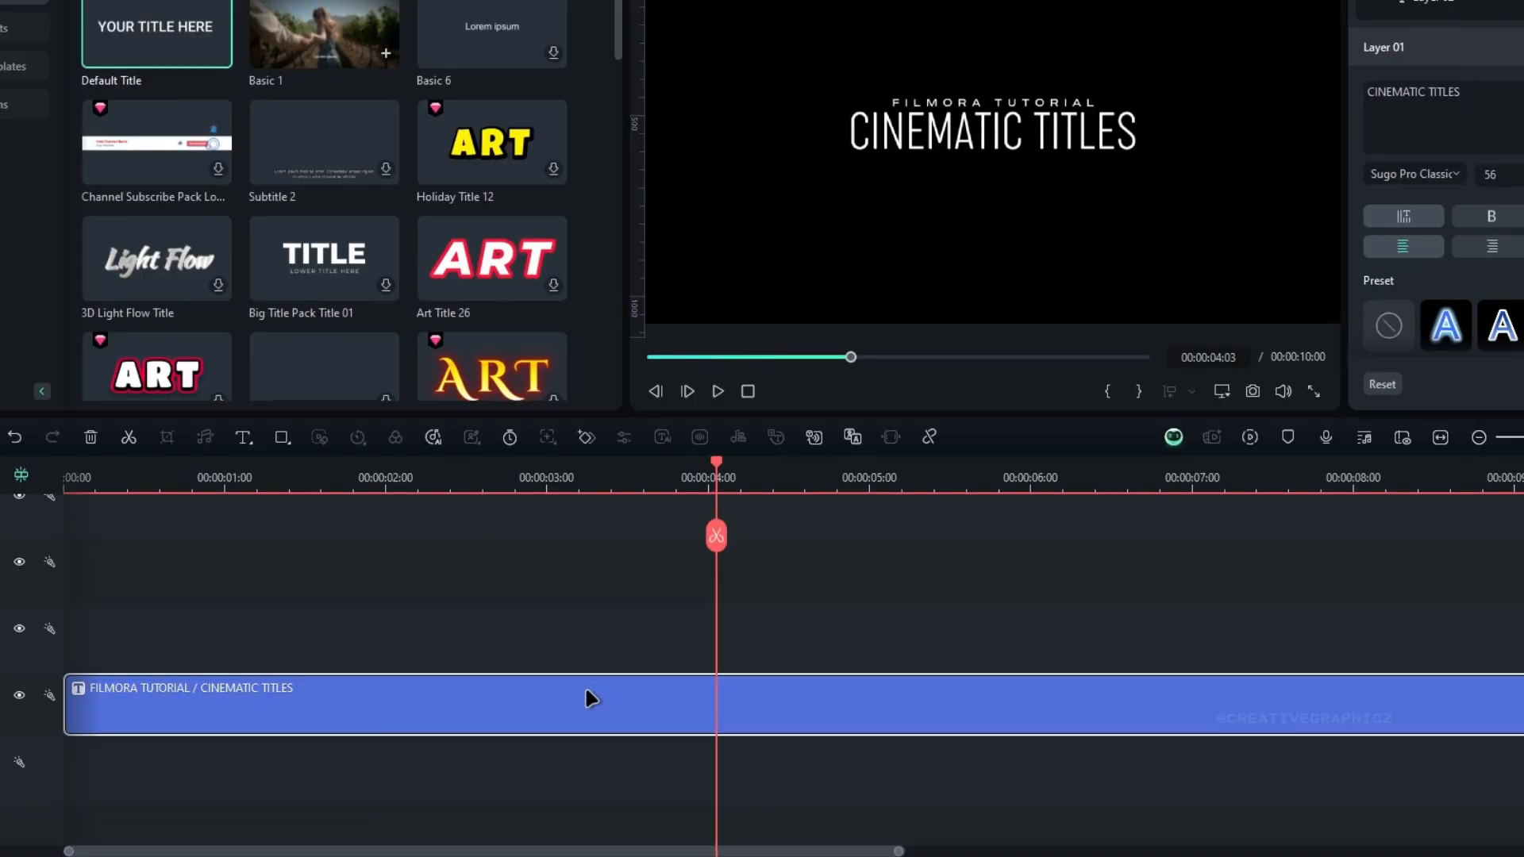
{"action": "key", "text": "alt+g"}
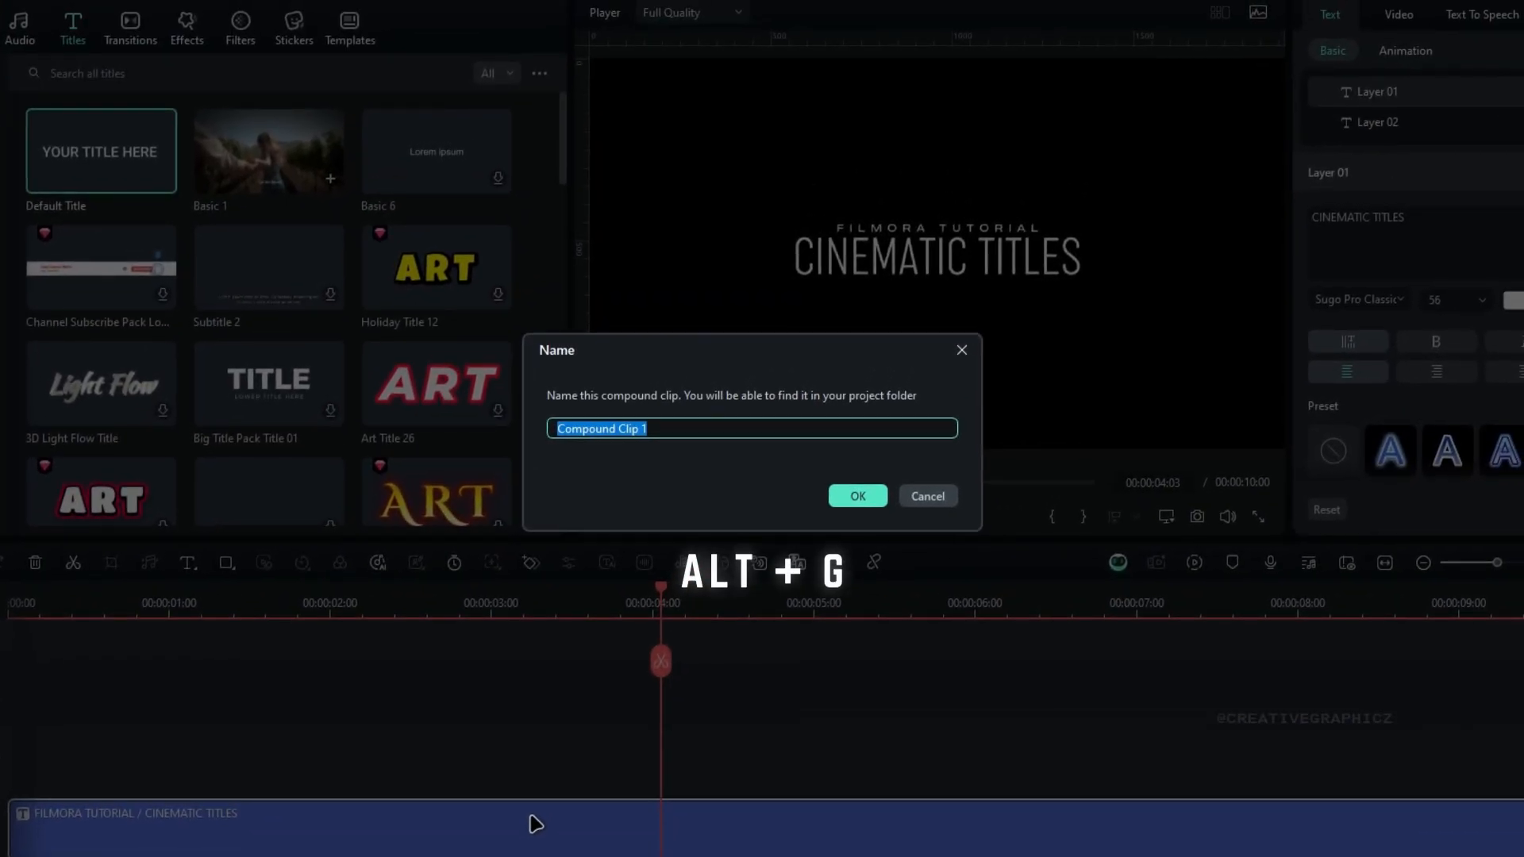
{"action": "type", "text": "Text"}
{"action": "key", "text": "Return"}
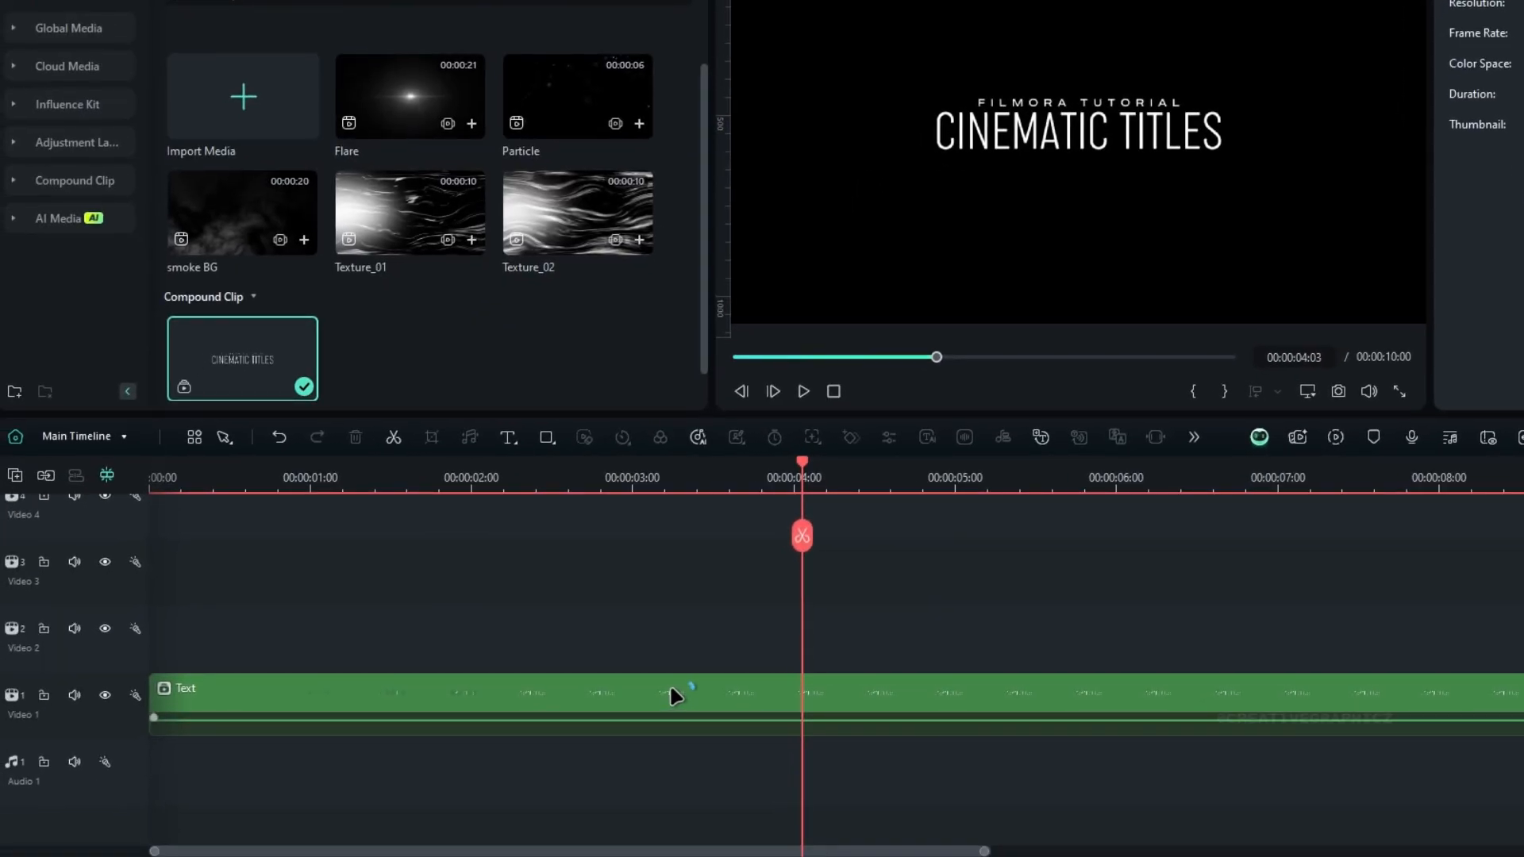
Mark the Text compound clip on the timeline with a golden-yellow clip color
{"action": "left_click", "coordinate": [669, 686]}
{"action": "right_click", "coordinate": [680, 688]}
{"action": "left_click", "coordinate": [742, 668]}
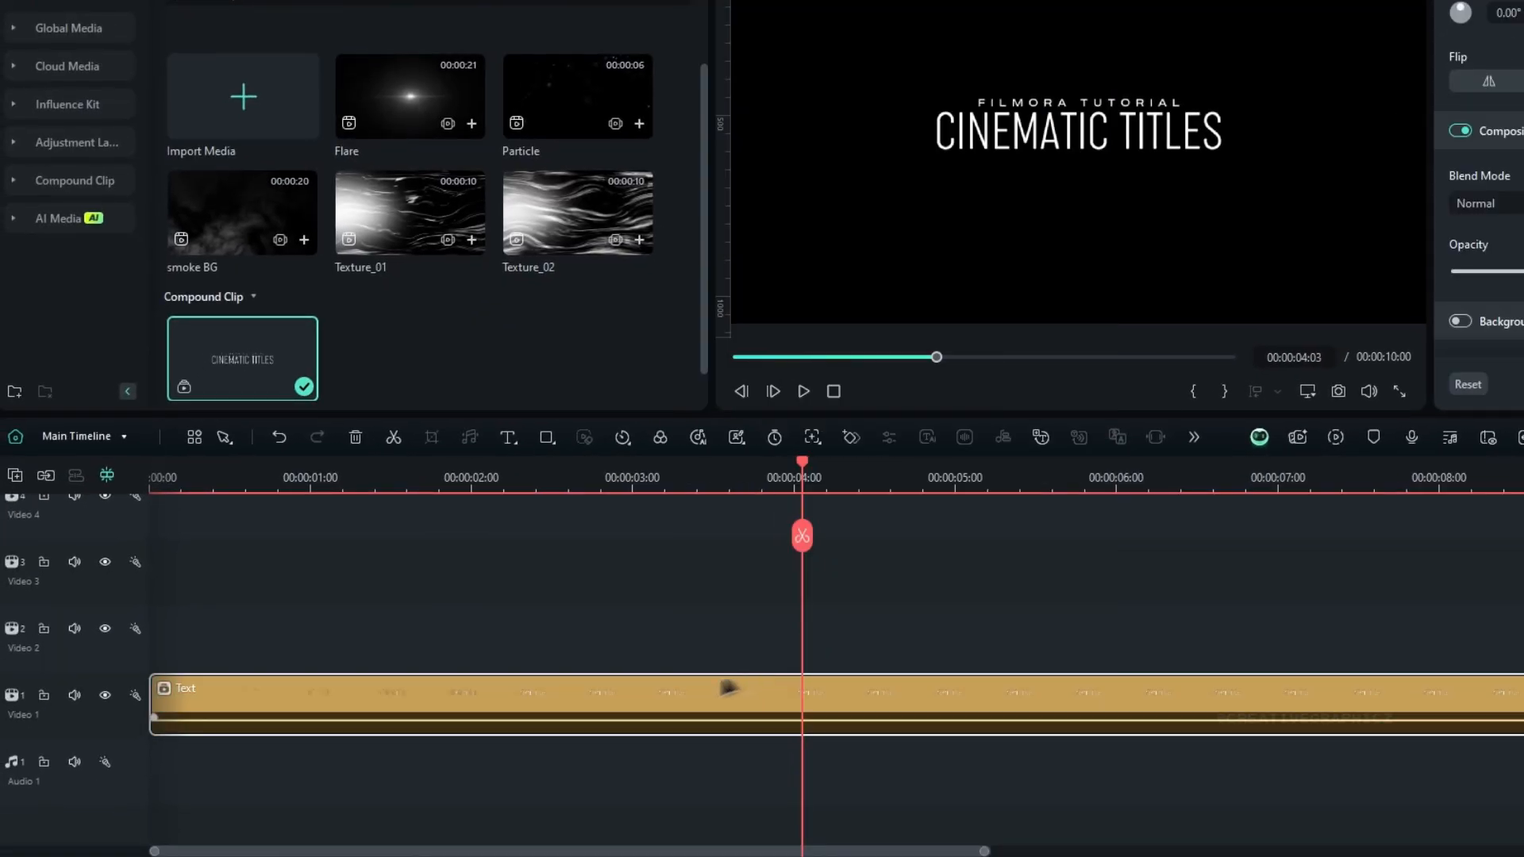
Move the Text clip up to the Video 10 track and hide that track
{"action": "left_click_drag", "start_coordinate": [655, 704], "coordinate": [310, 607]}
{"action": "left_click", "coordinate": [105, 588]}
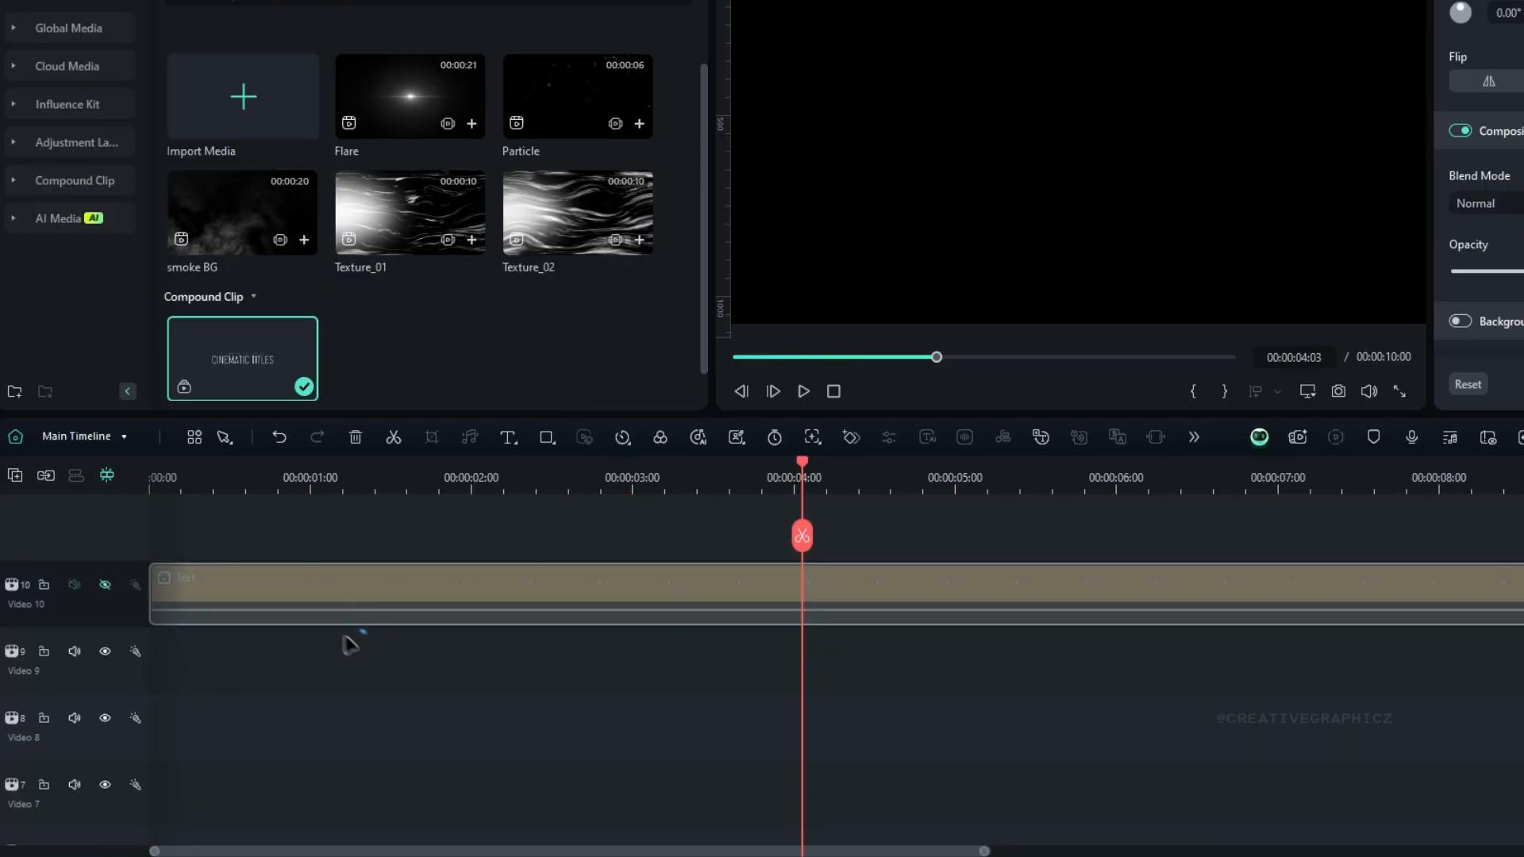
Add the Black solid color from the stock library to the Video 1 track at the start of the timeline
{"action": "scroll", "coordinate": [626, 623], "scroll_direction": "down", "scroll_amount": 5}
{"action": "left_click_drag", "start_coordinate": [453, 476], "coordinate": [48, 634]}
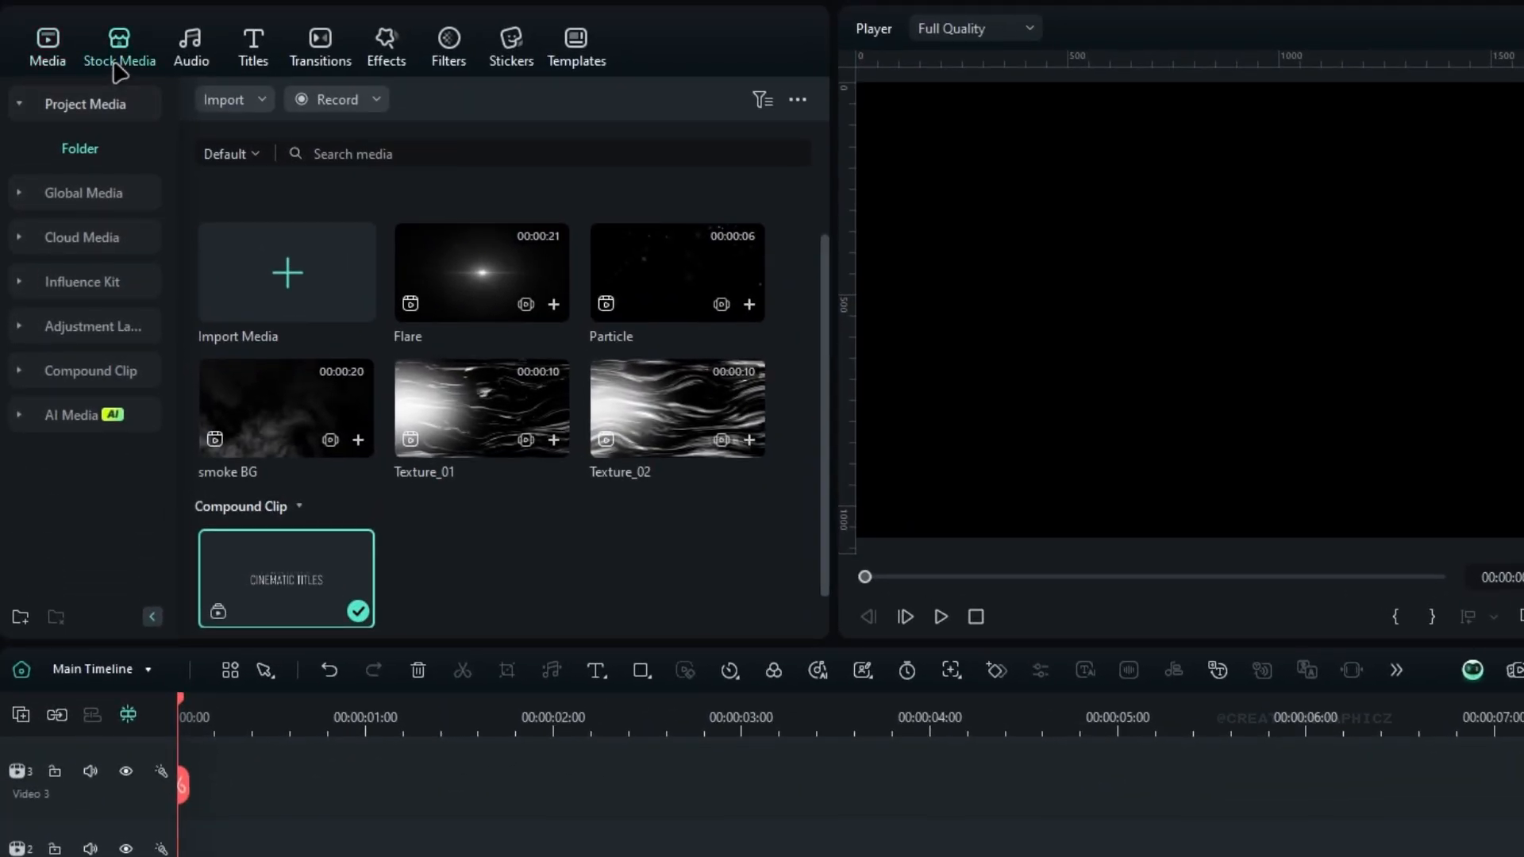
{"action": "left_click", "coordinate": [118, 63]}
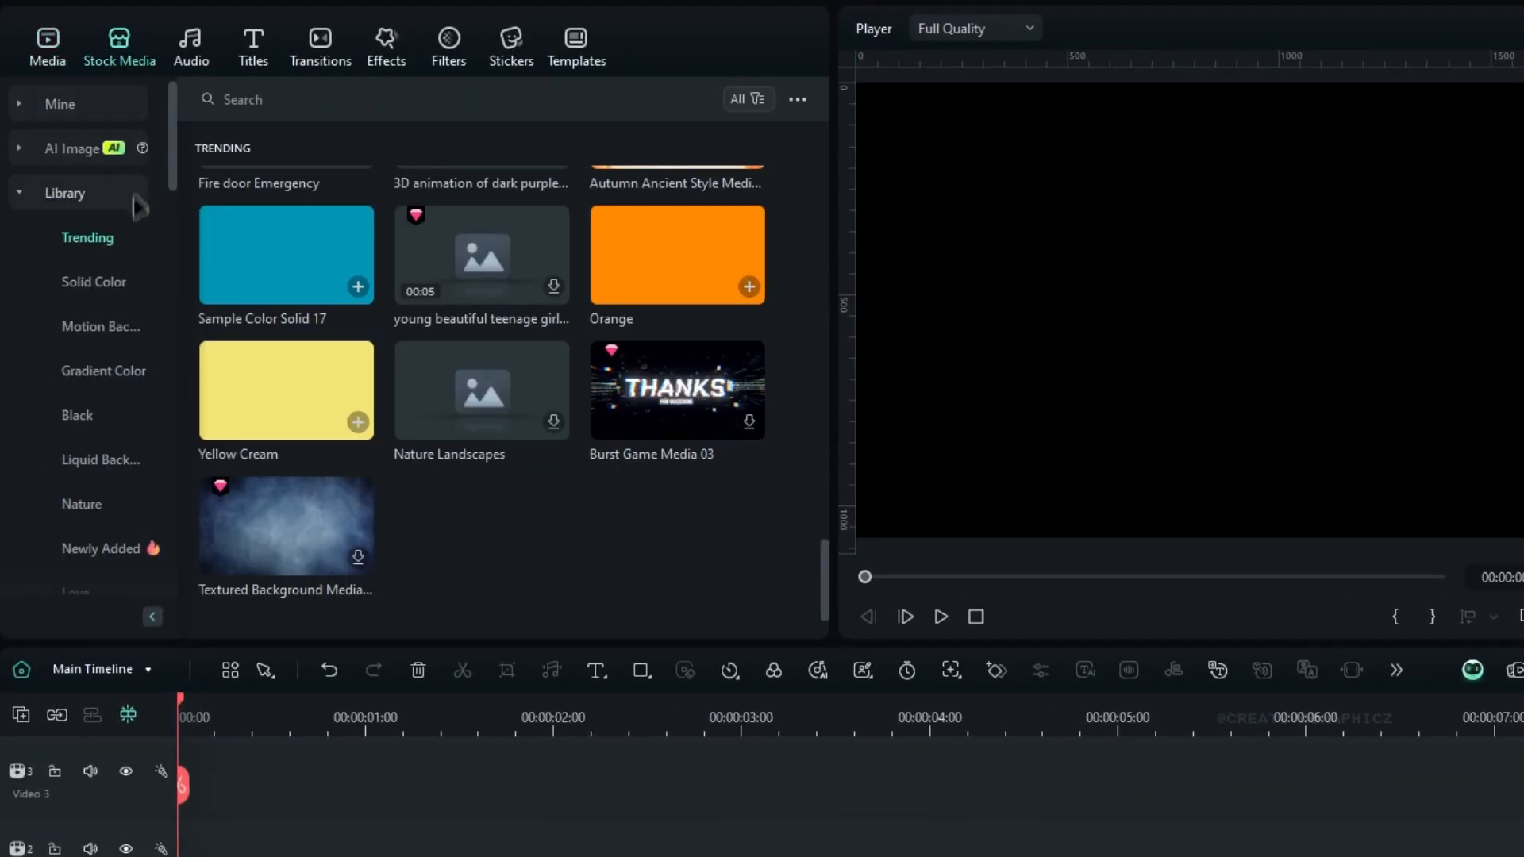
{"action": "left_click", "coordinate": [117, 294]}
{"action": "left_click_drag", "start_coordinate": [278, 254], "coordinate": [238, 785]}
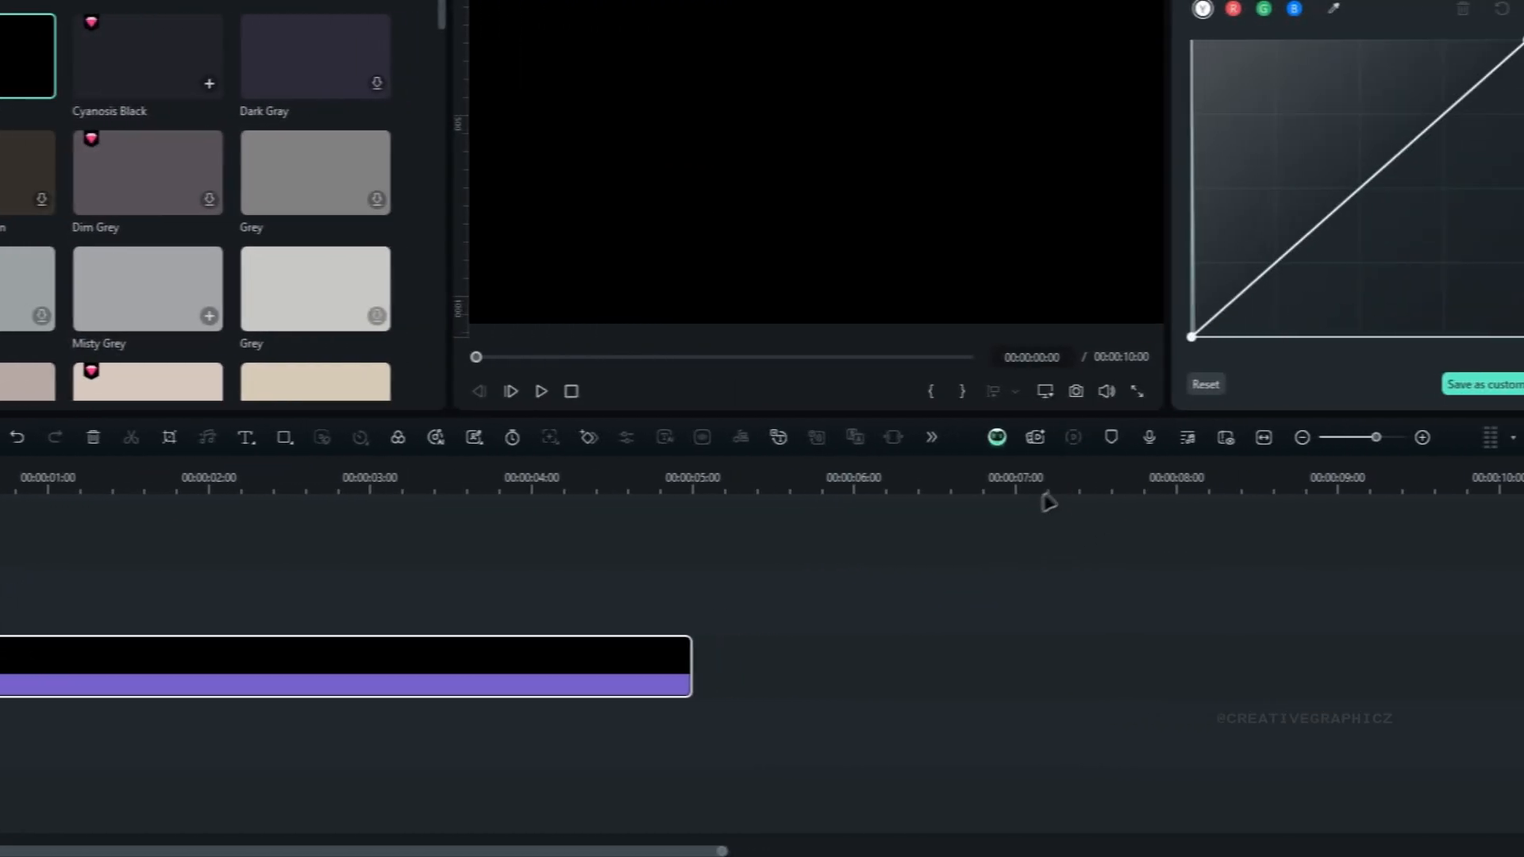
Extend the Black clip to 10 seconds and fit the whole timeline in view
{"action": "left_click_drag", "start_coordinate": [1103, 492], "coordinate": [1460, 526]}
{"action": "scroll", "coordinate": [958, 659], "scroll_direction": "right", "scroll_amount": 3}
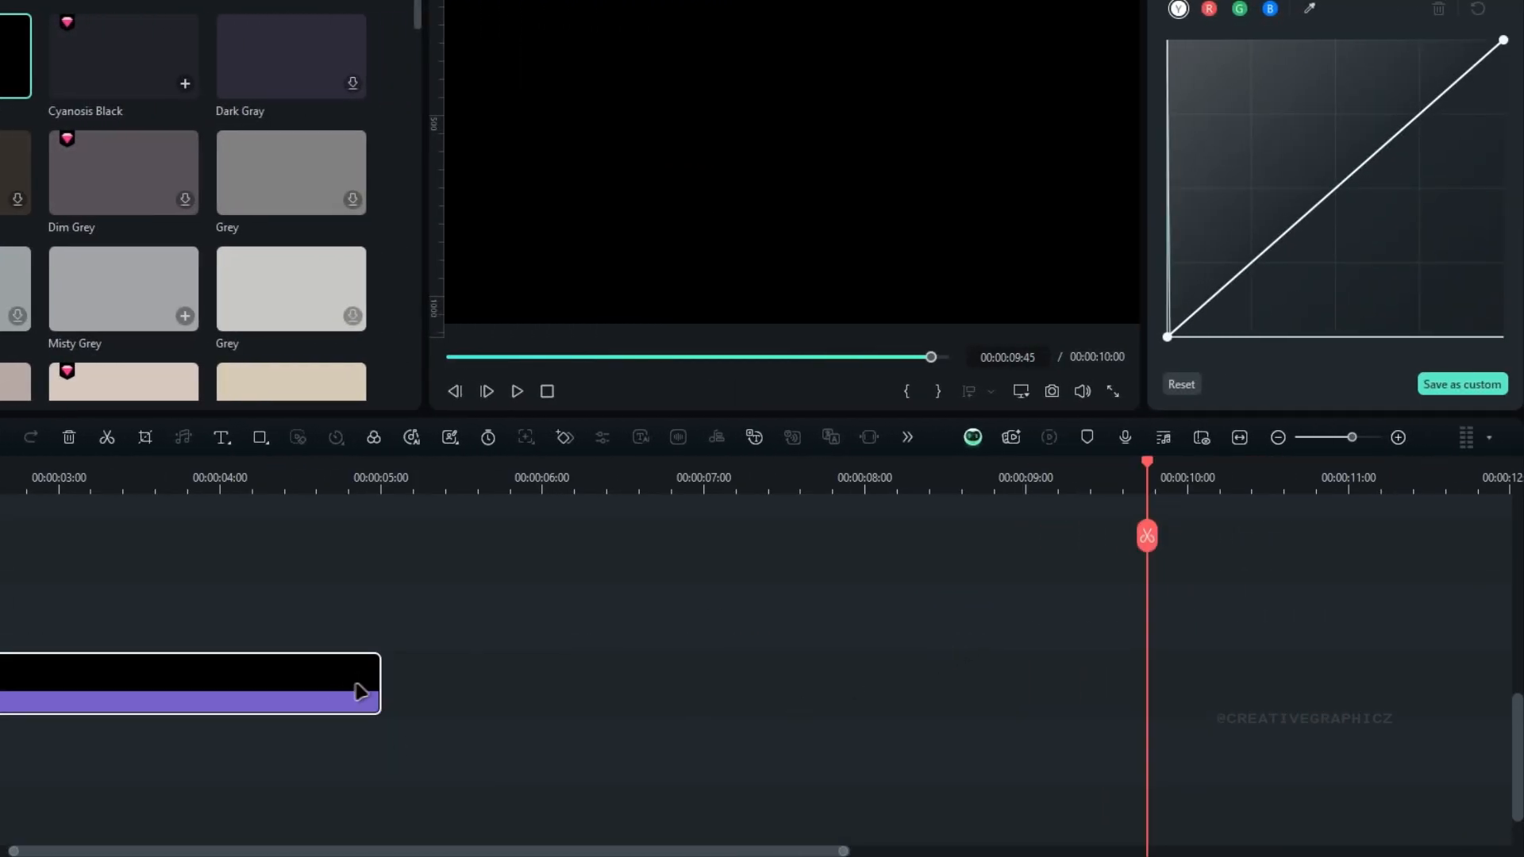
{"action": "left_click_drag", "start_coordinate": [379, 675], "coordinate": [1194, 632]}
{"action": "left_click", "coordinate": [1240, 436]}
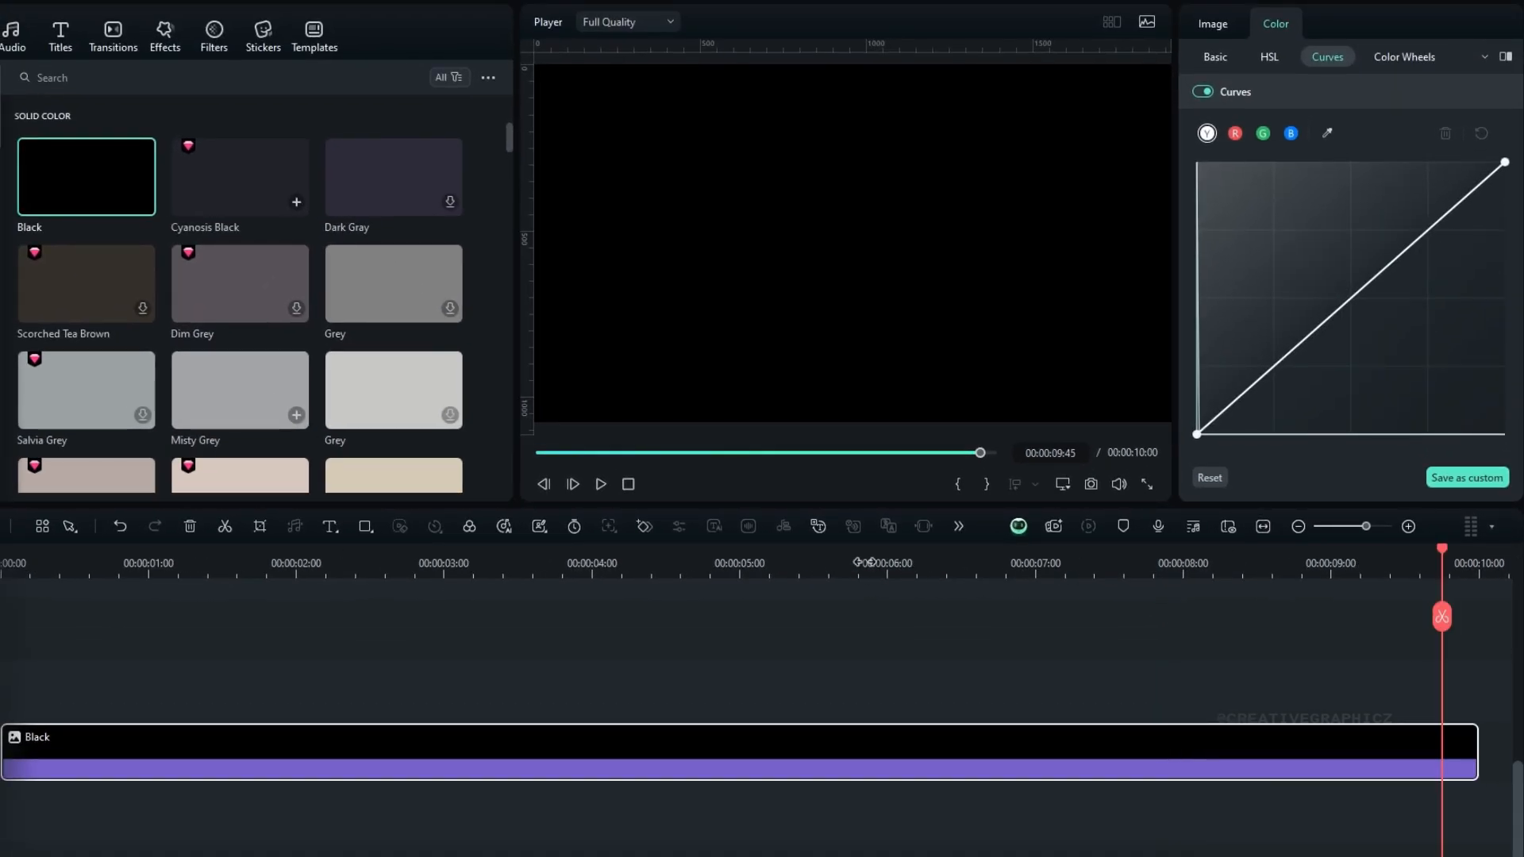
Bend the Black clip's white color curve strongly upward in the shadows to lift it to a very dark gray
{"action": "left_click_drag", "start_coordinate": [865, 562], "coordinate": [485, 565]}
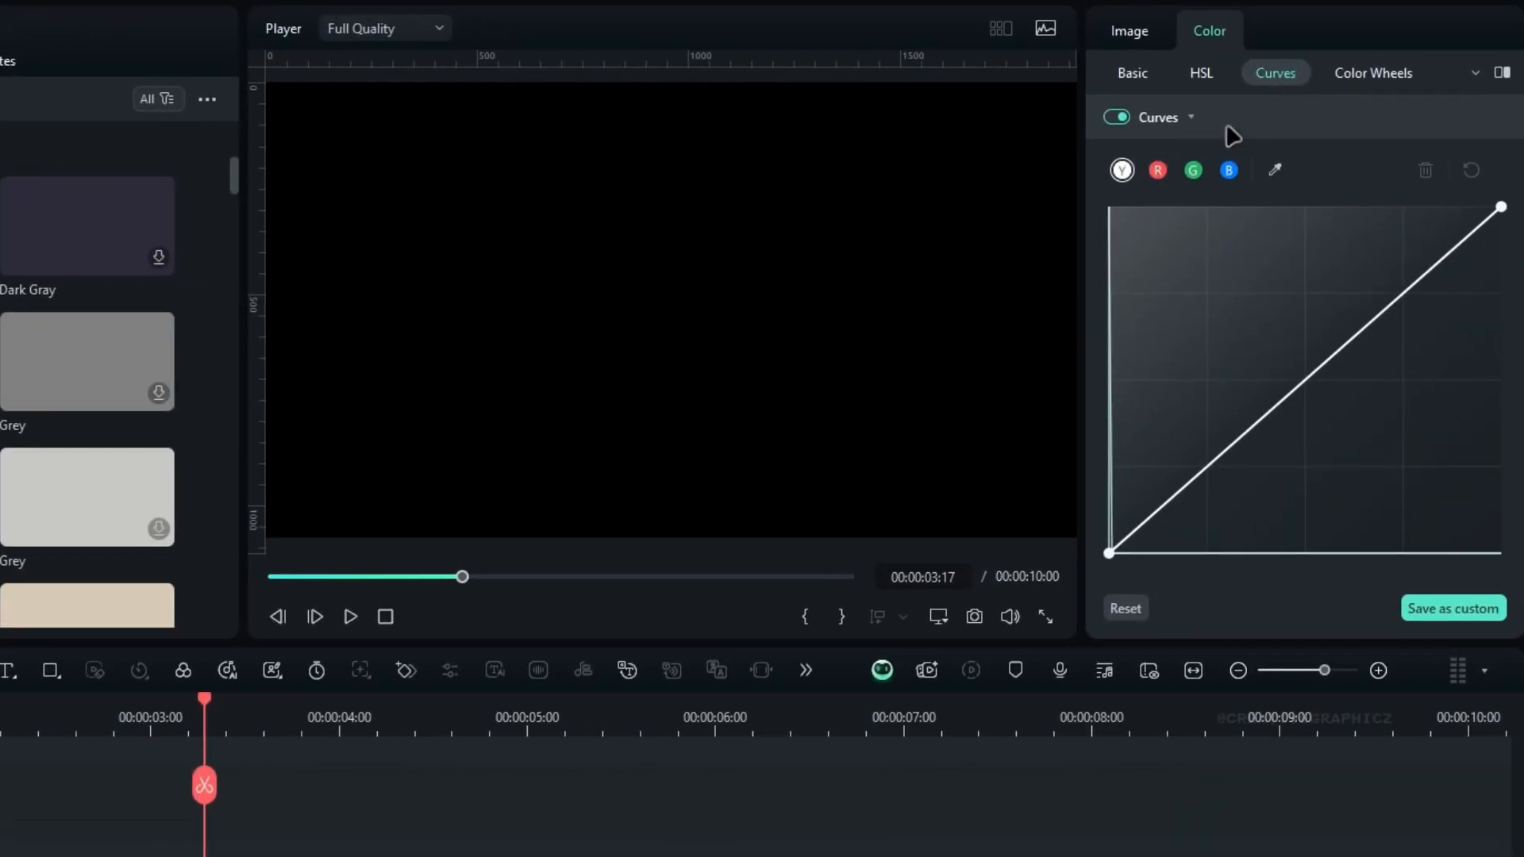
{"action": "left_click_drag", "start_coordinate": [1316, 375], "coordinate": [1183, 260]}
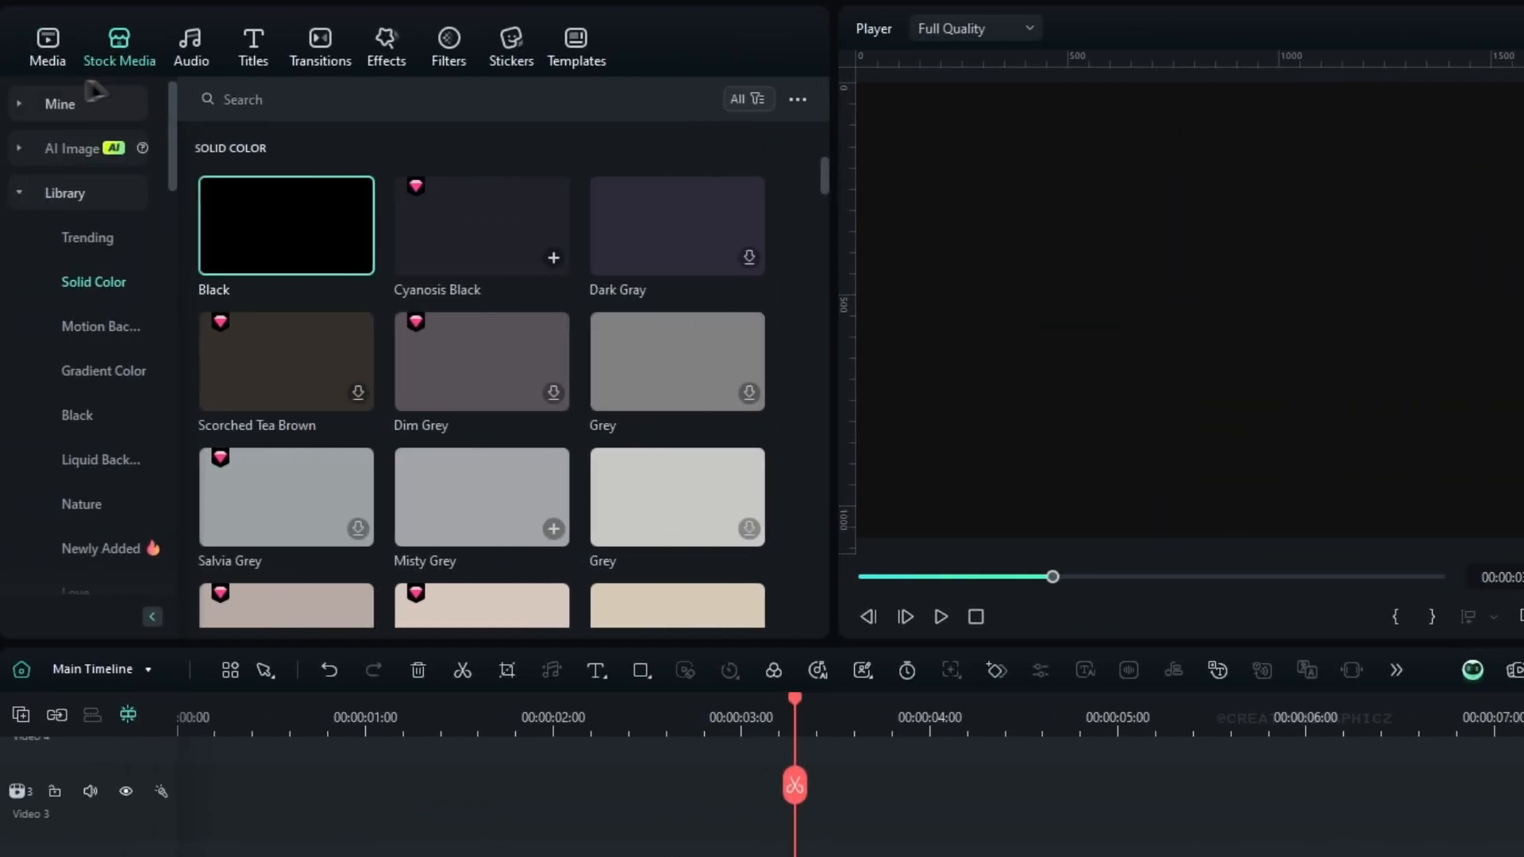
Place Texture_01 on the track above the Black clip from the timeline start, keeping the 1920 x 1080 60fps project settings
{"action": "left_click", "coordinate": [48, 46]}
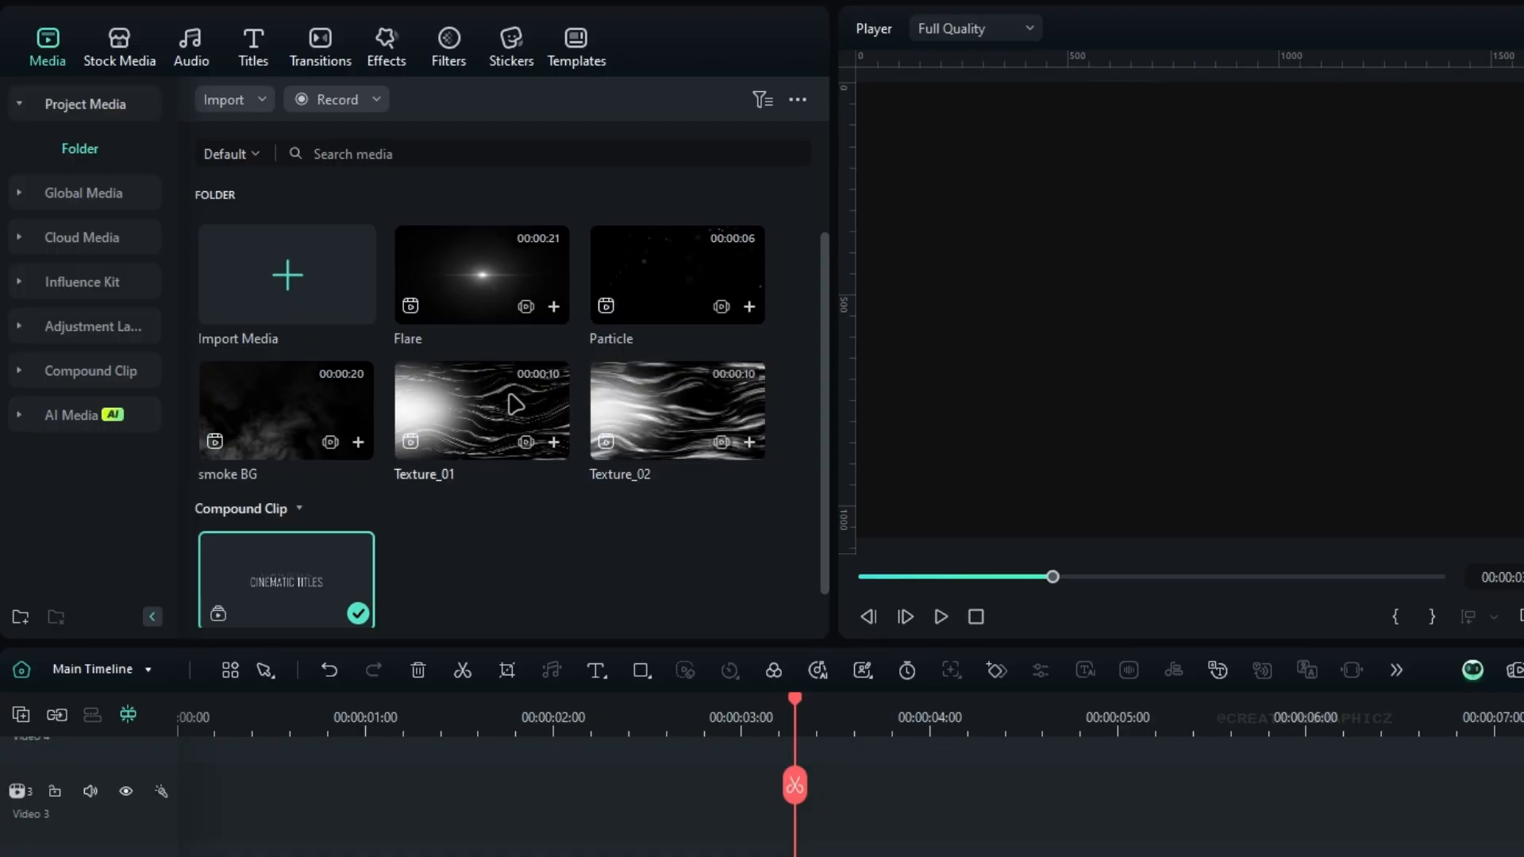
{"action": "left_click_drag", "start_coordinate": [492, 423], "coordinate": [190, 820]}
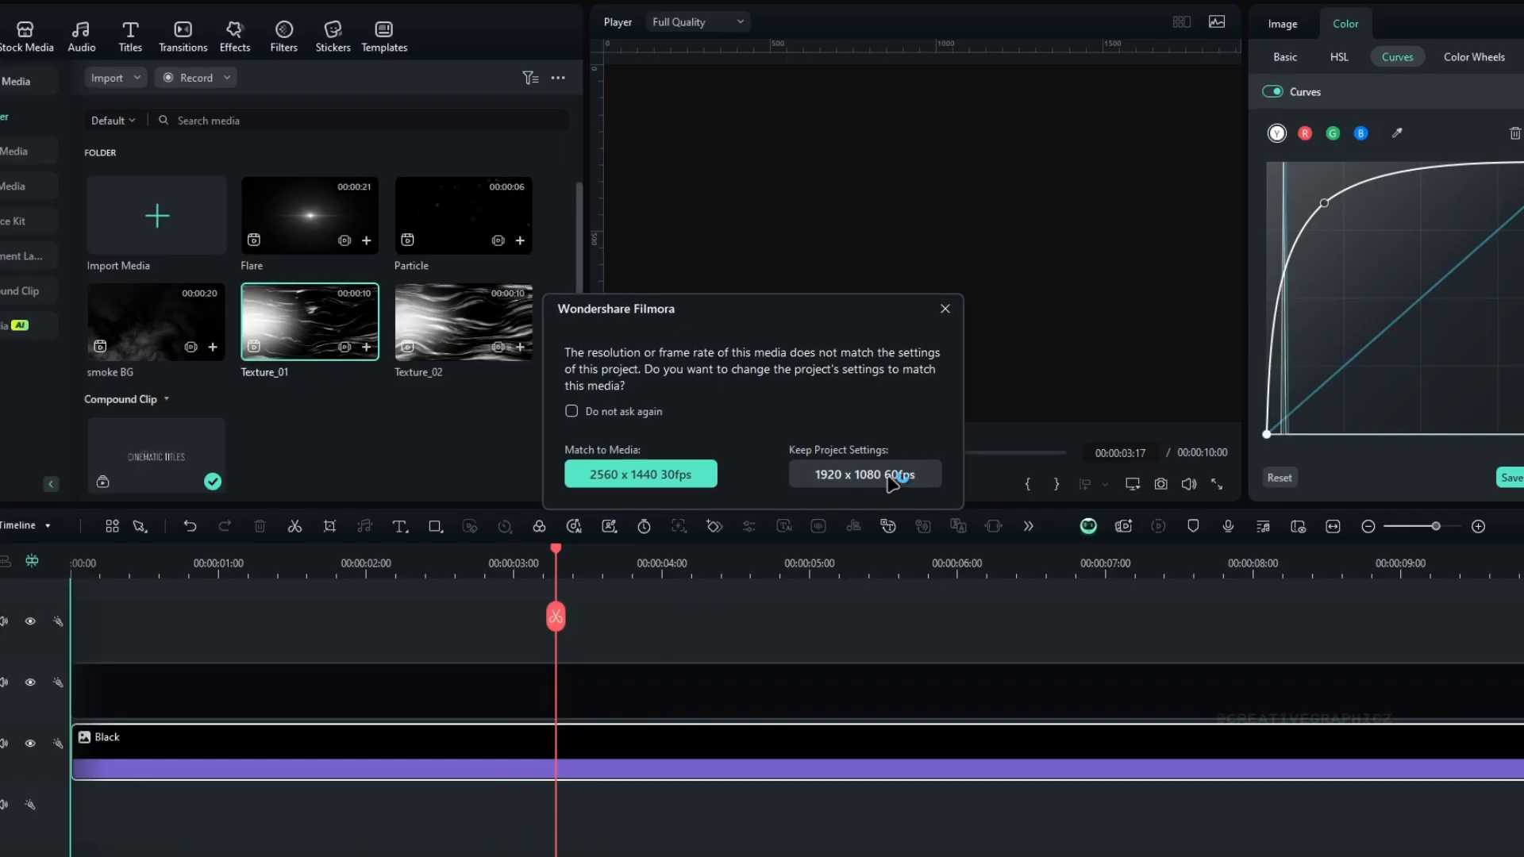
{"action": "left_click", "coordinate": [1014, 418]}
Rotate the Texture_01 clip to -90° and set its Y position to -180 px
{"action": "mouse_move", "coordinate": [675, 565]}
{"action": "left_mouse_down"}
{"action": "mouse_move", "coordinate": [714, 565]}
{"action": "mouse_move", "coordinate": [585, 565]}
{"action": "mouse_move", "coordinate": [657, 565]}
{"action": "left_mouse_up"}
{"action": "scroll", "coordinate": [1365, 227], "scroll_direction": "up", "scroll_amount": 3}
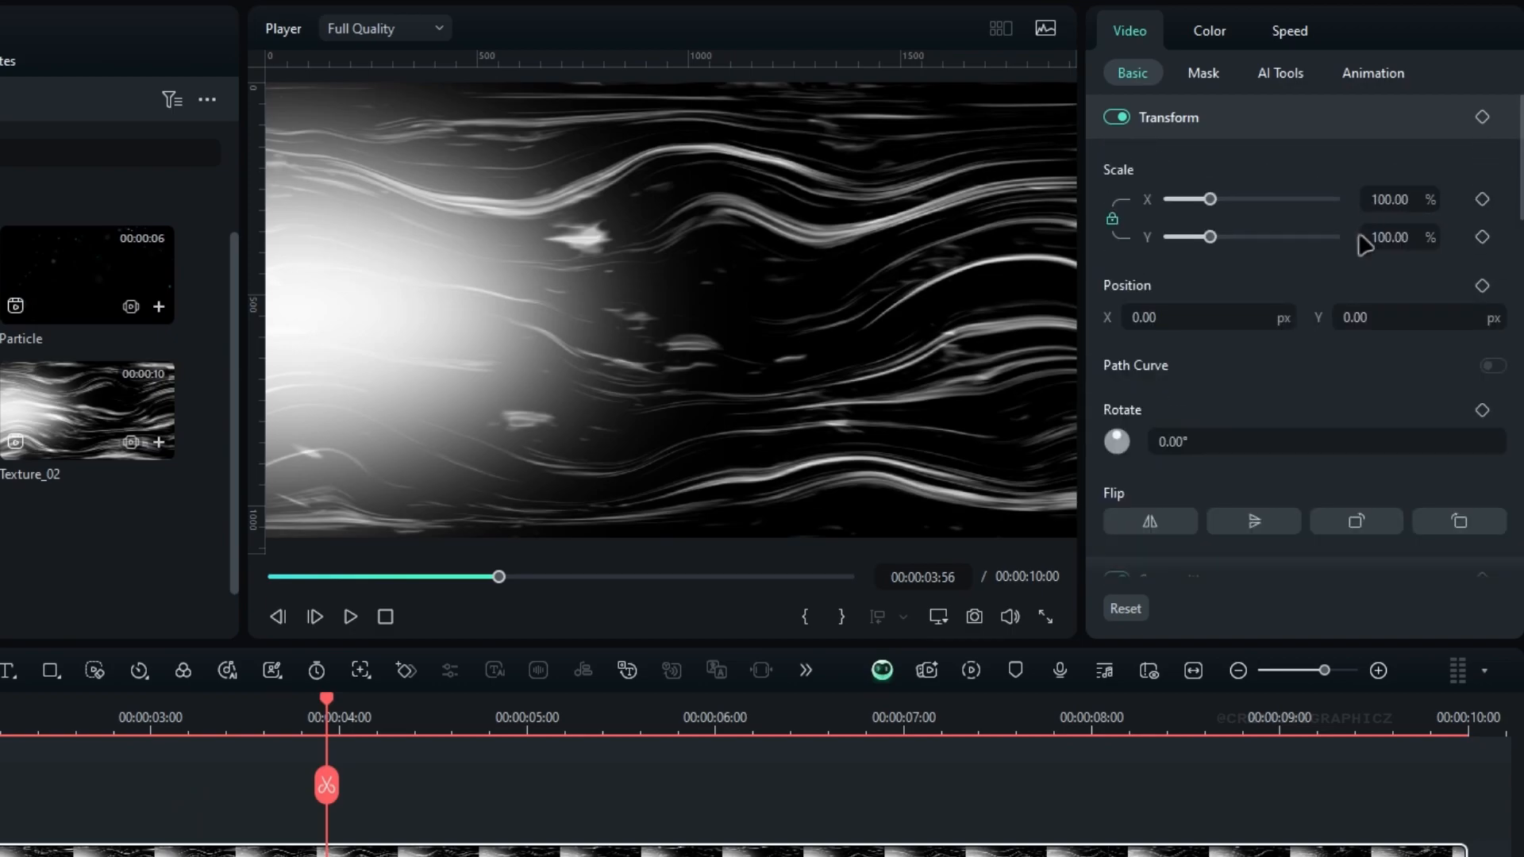
{"action": "left_click", "coordinate": [1373, 523]}
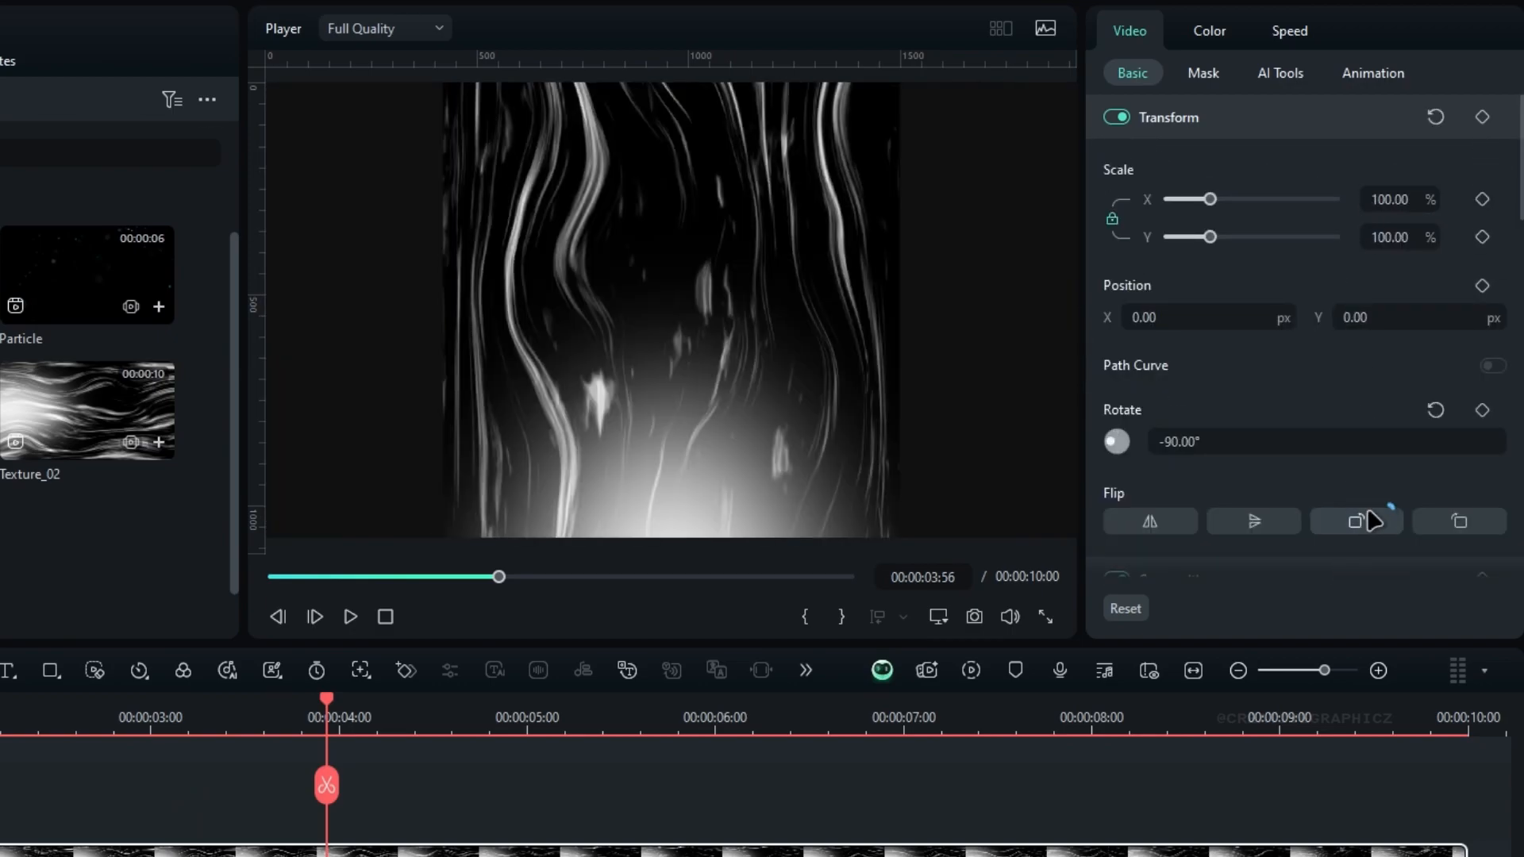
{"action": "type", "text": "-180"}
{"action": "key", "text": "Return"}
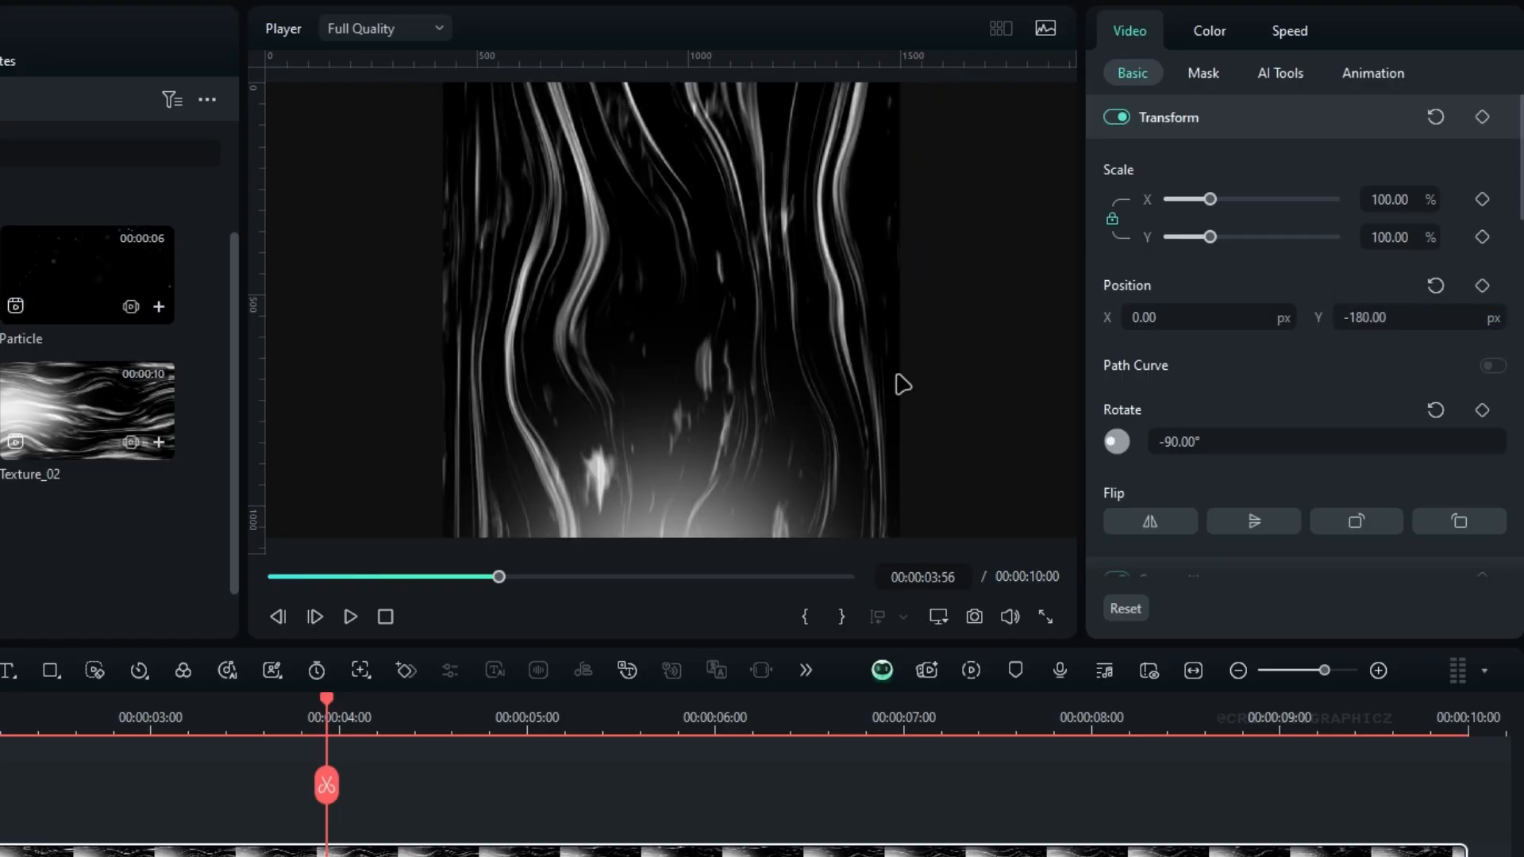
Add a rectangle mask to the Texture_01 clip with a scale of 113% and a height of 20%
{"action": "left_click", "coordinate": [1206, 75]}
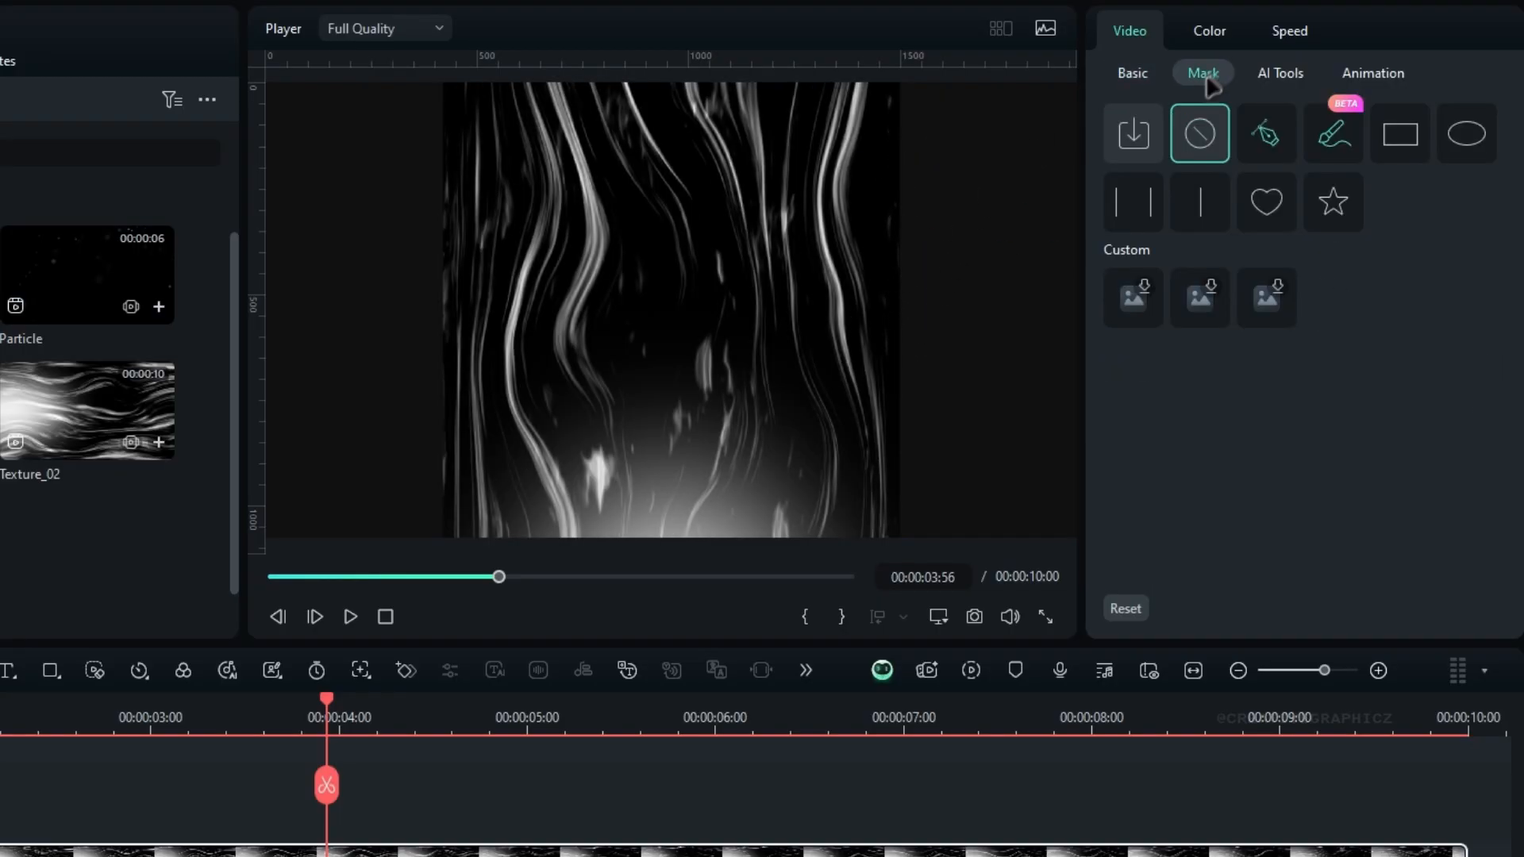
{"action": "left_click", "coordinate": [1393, 131]}
{"action": "scroll", "coordinate": [1325, 454], "scroll_direction": "down", "scroll_amount": 3}
{"action": "left_click_drag", "start_coordinate": [1183, 343], "coordinate": [1275, 349]}
{"action": "scroll", "coordinate": [1292, 389], "scroll_direction": "down", "scroll_amount": 2}
{"action": "type", "text": "20"}
{"action": "key", "text": "Return"}
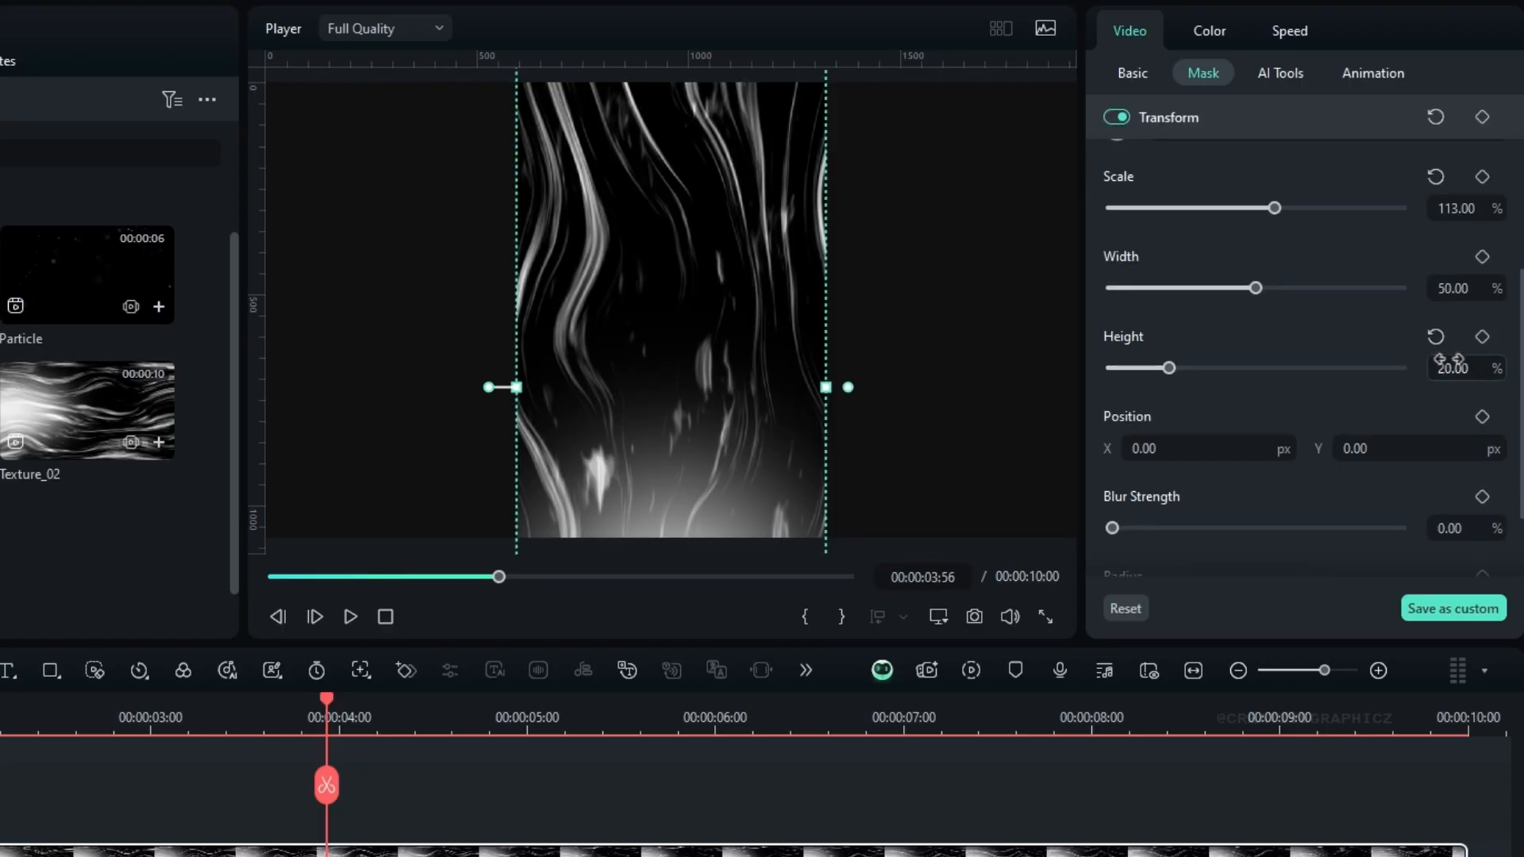
Soften the Texture_01 mask's edges by setting its blur strength to 30%
{"action": "scroll", "coordinate": [1153, 482], "scroll_direction": "down", "scroll_amount": 2}
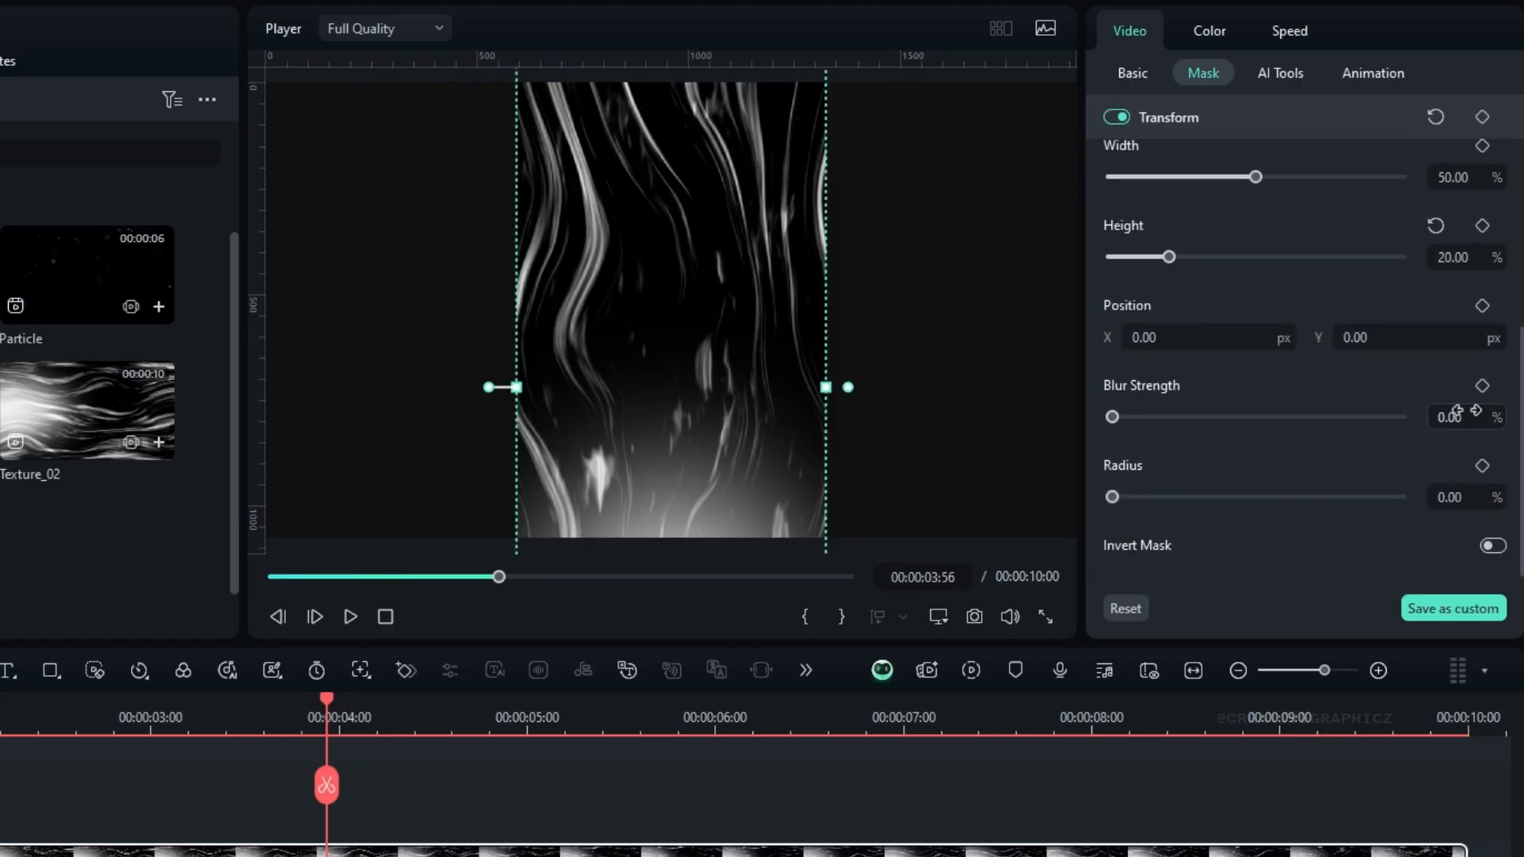
{"action": "key", "text": "Return"}
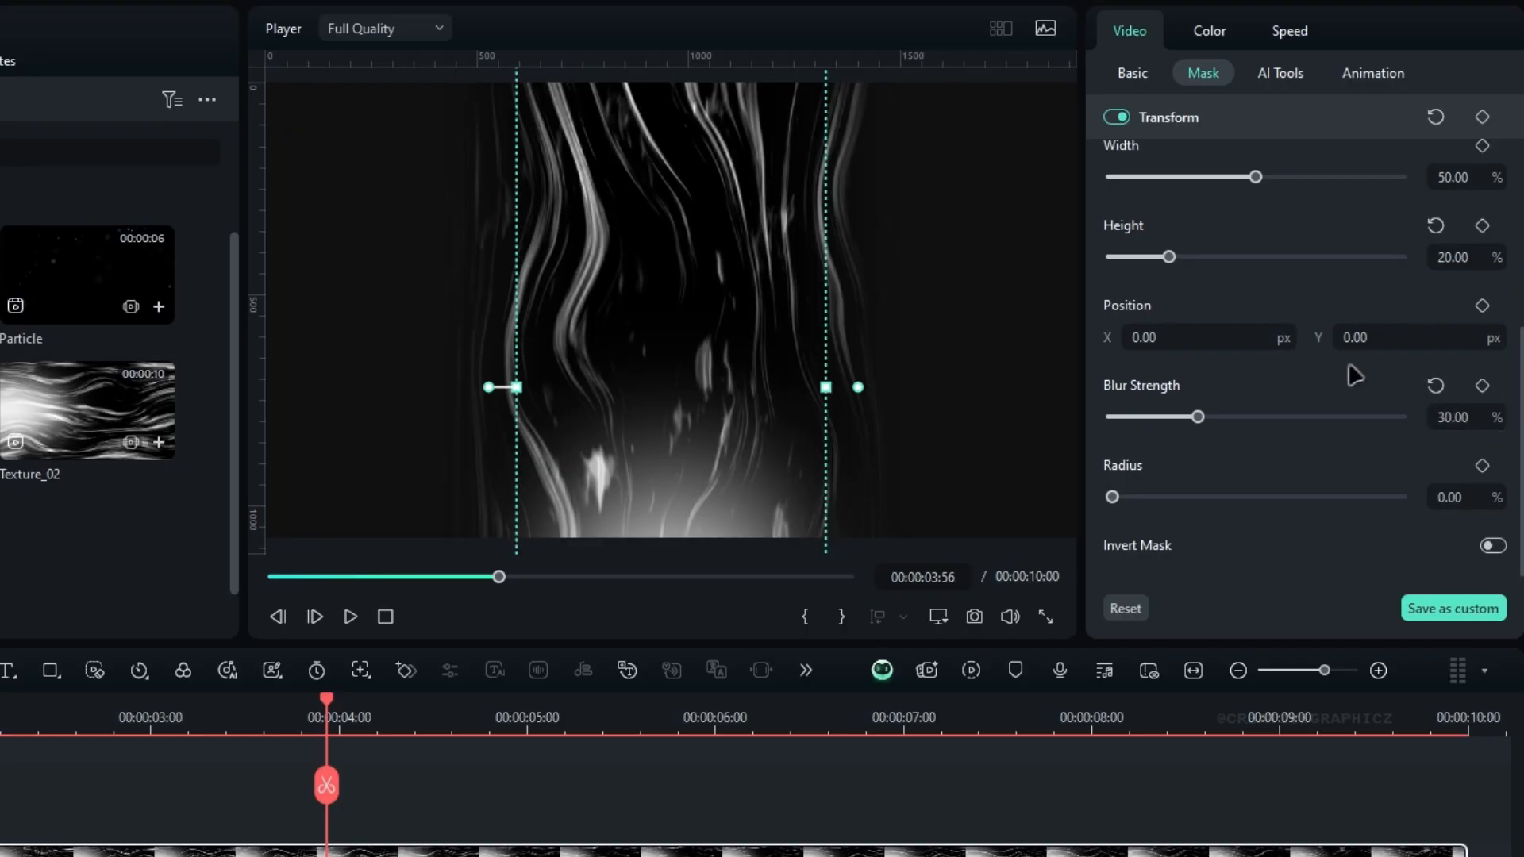
{"action": "scroll", "coordinate": [1103, 256], "scroll_direction": "up", "scroll_amount": 1}
{"action": "left_click_drag", "start_coordinate": [1169, 323], "coordinate": [1169, 325]}
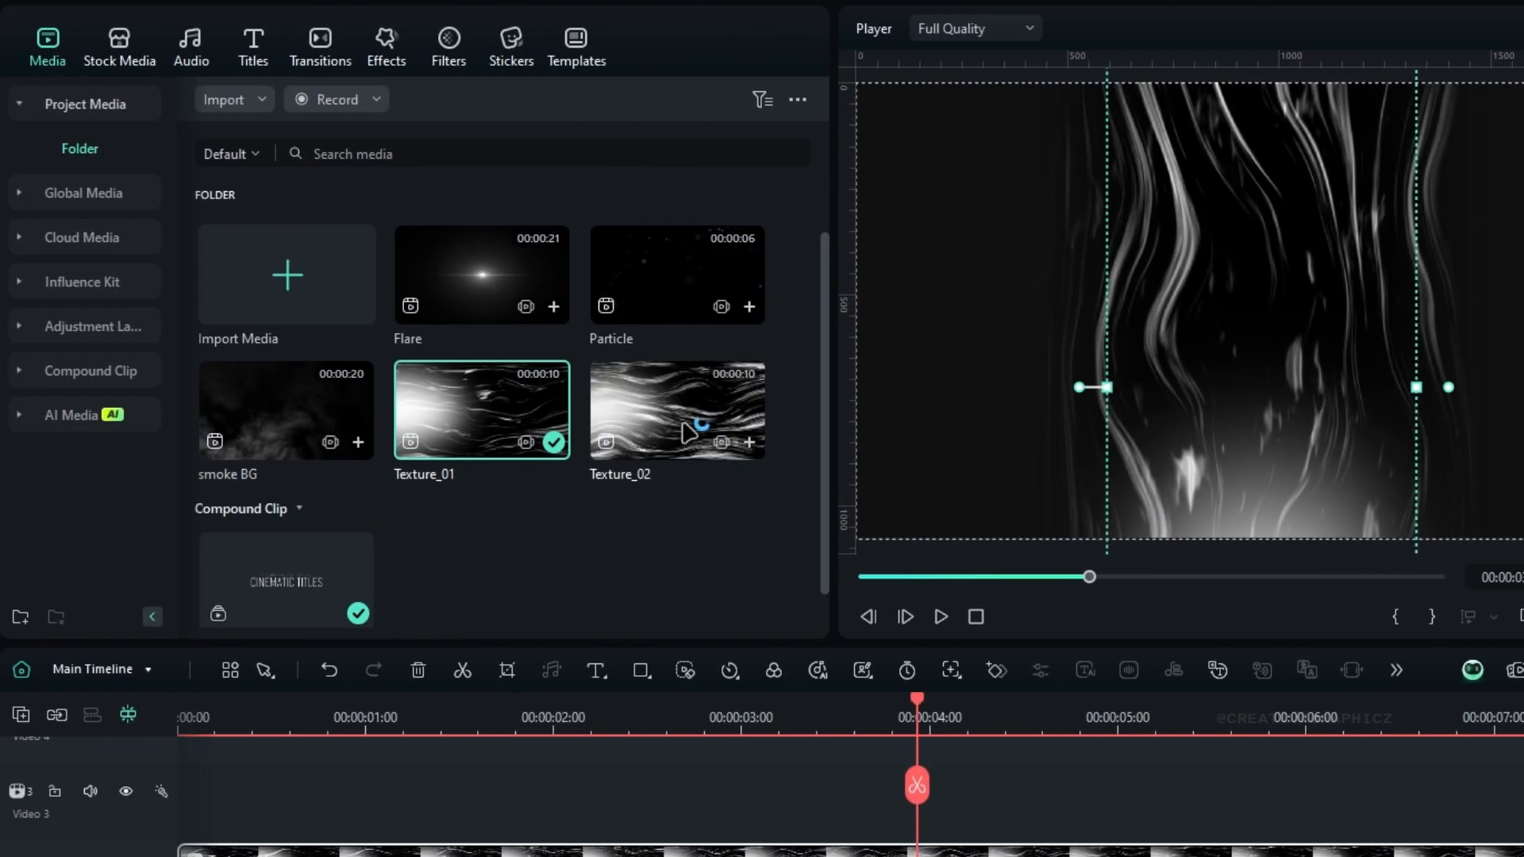
Place Texture_02 on the track above Texture_01, keeping the 1920 x 1080 60fps project settings, and paste Texture_01's copied effects onto it
{"action": "left_click_drag", "start_coordinate": [688, 433], "coordinate": [275, 840]}
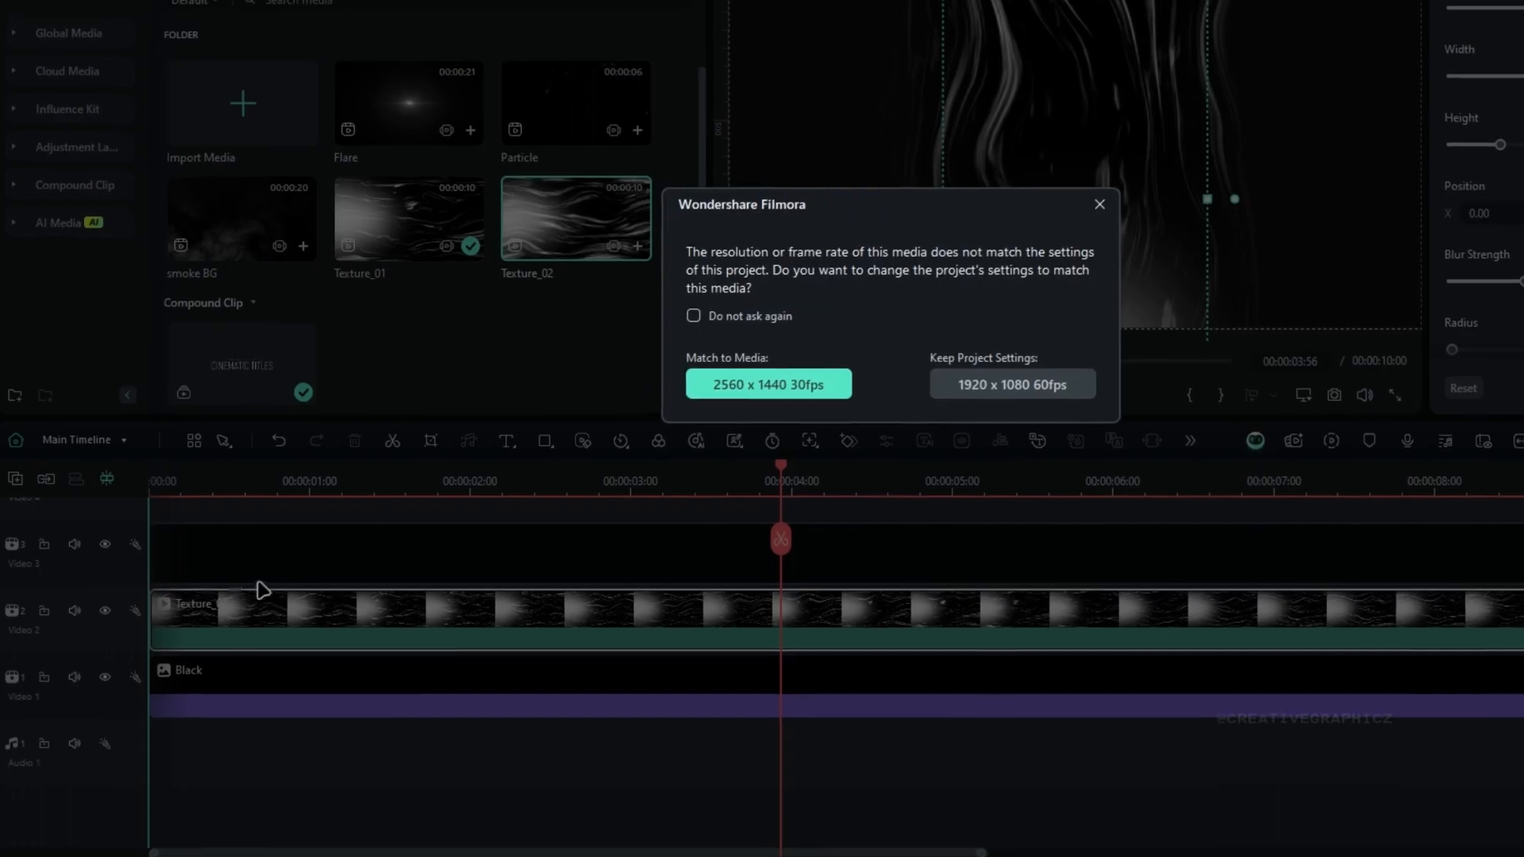
{"action": "left_click", "coordinate": [1014, 384]}
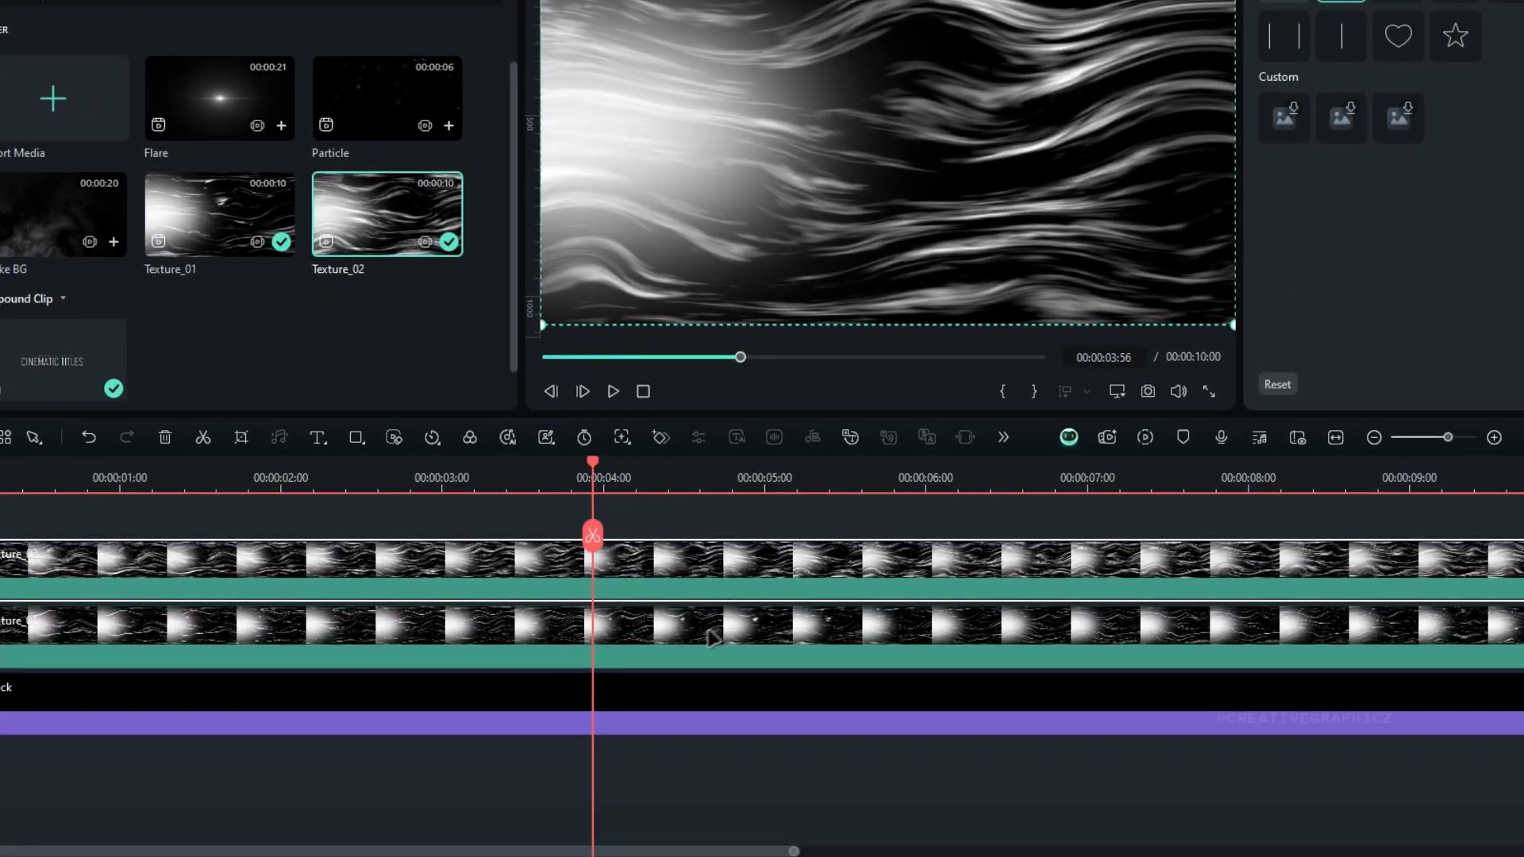
{"action": "left_click", "coordinate": [638, 655]}
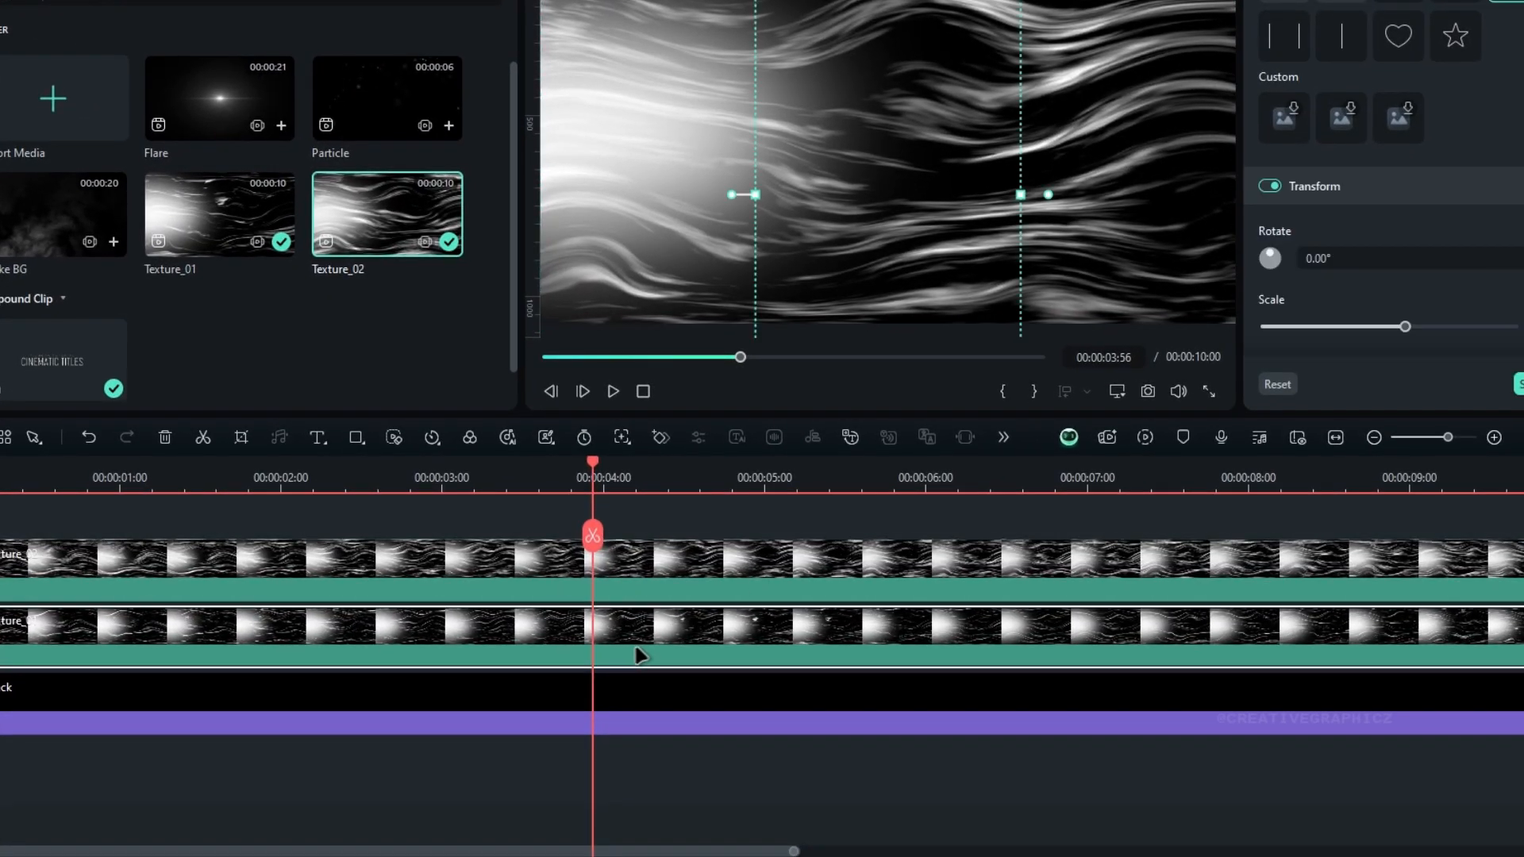
{"action": "right_click", "coordinate": [681, 651]}
{"action": "mouse_move", "coordinate": [775, 273]}
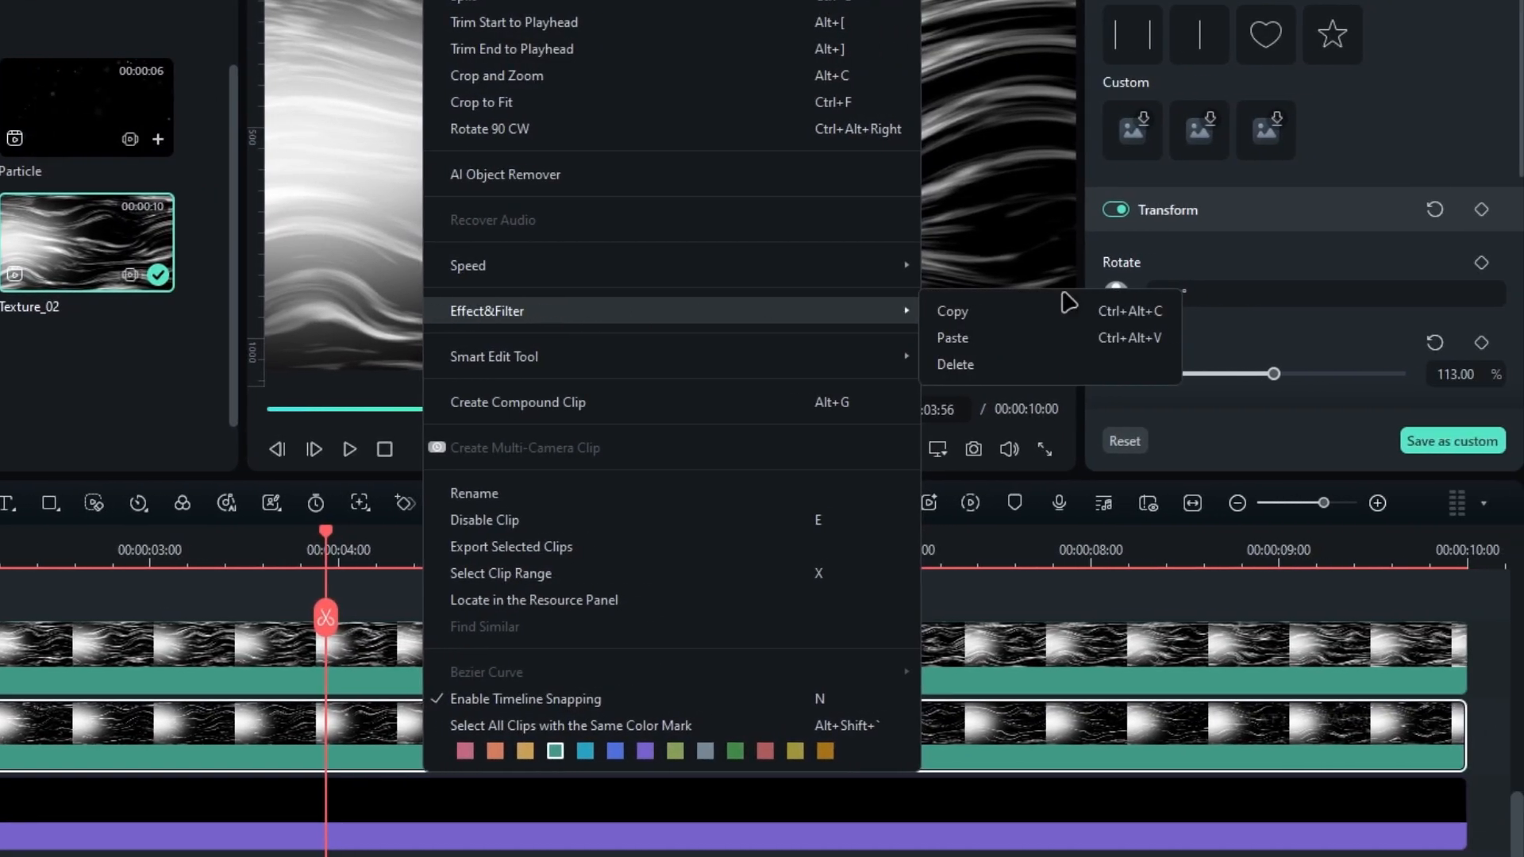
{"action": "left_click", "coordinate": [1015, 316]}
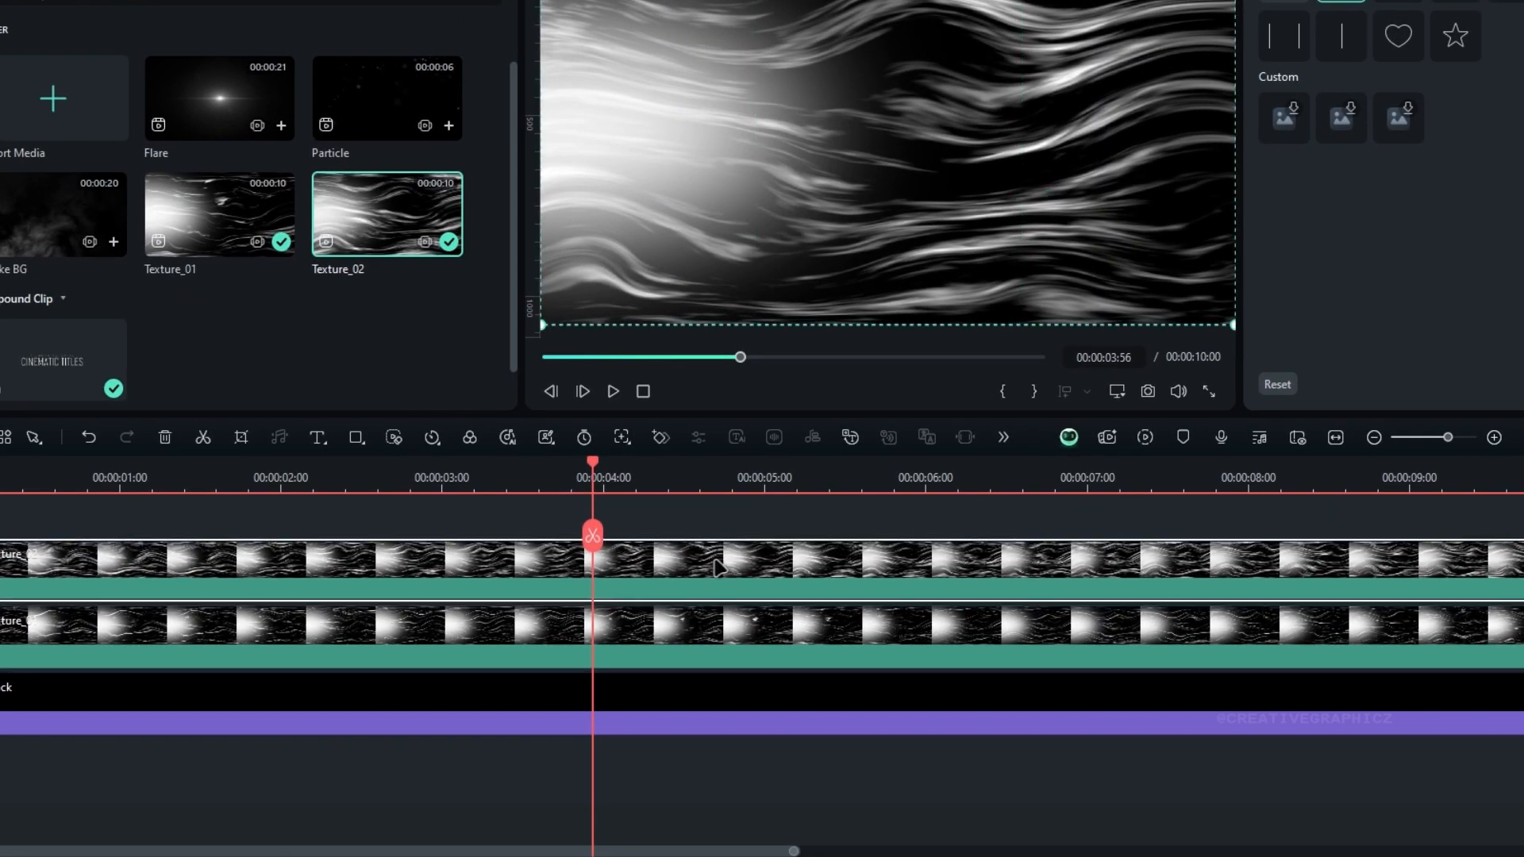
{"action": "right_click", "coordinate": [649, 584]}
{"action": "mouse_move", "coordinate": [778, 273]}
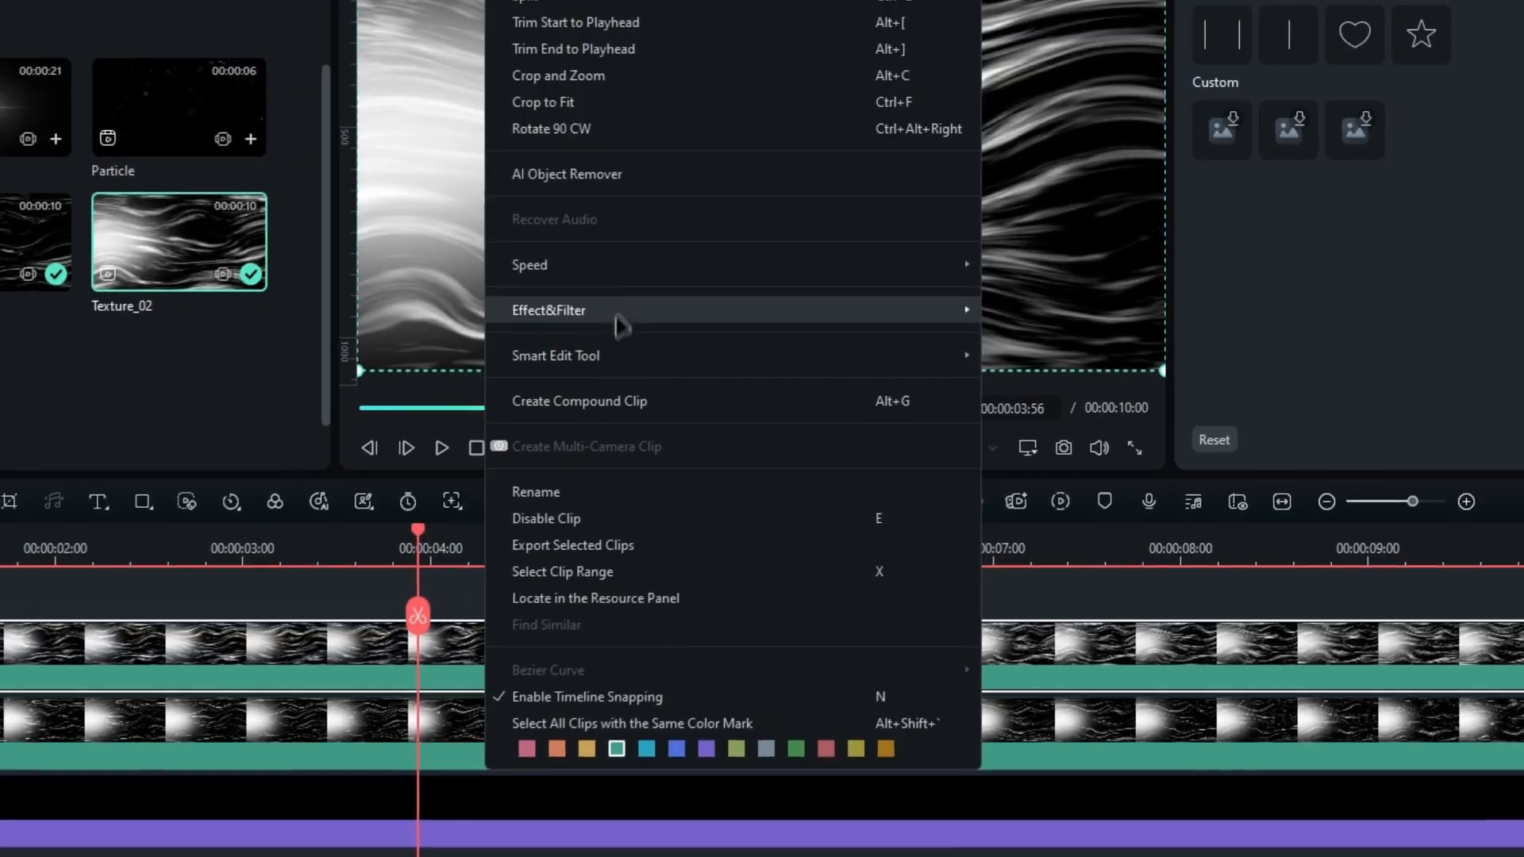
{"action": "left_click", "coordinate": [1016, 337]}
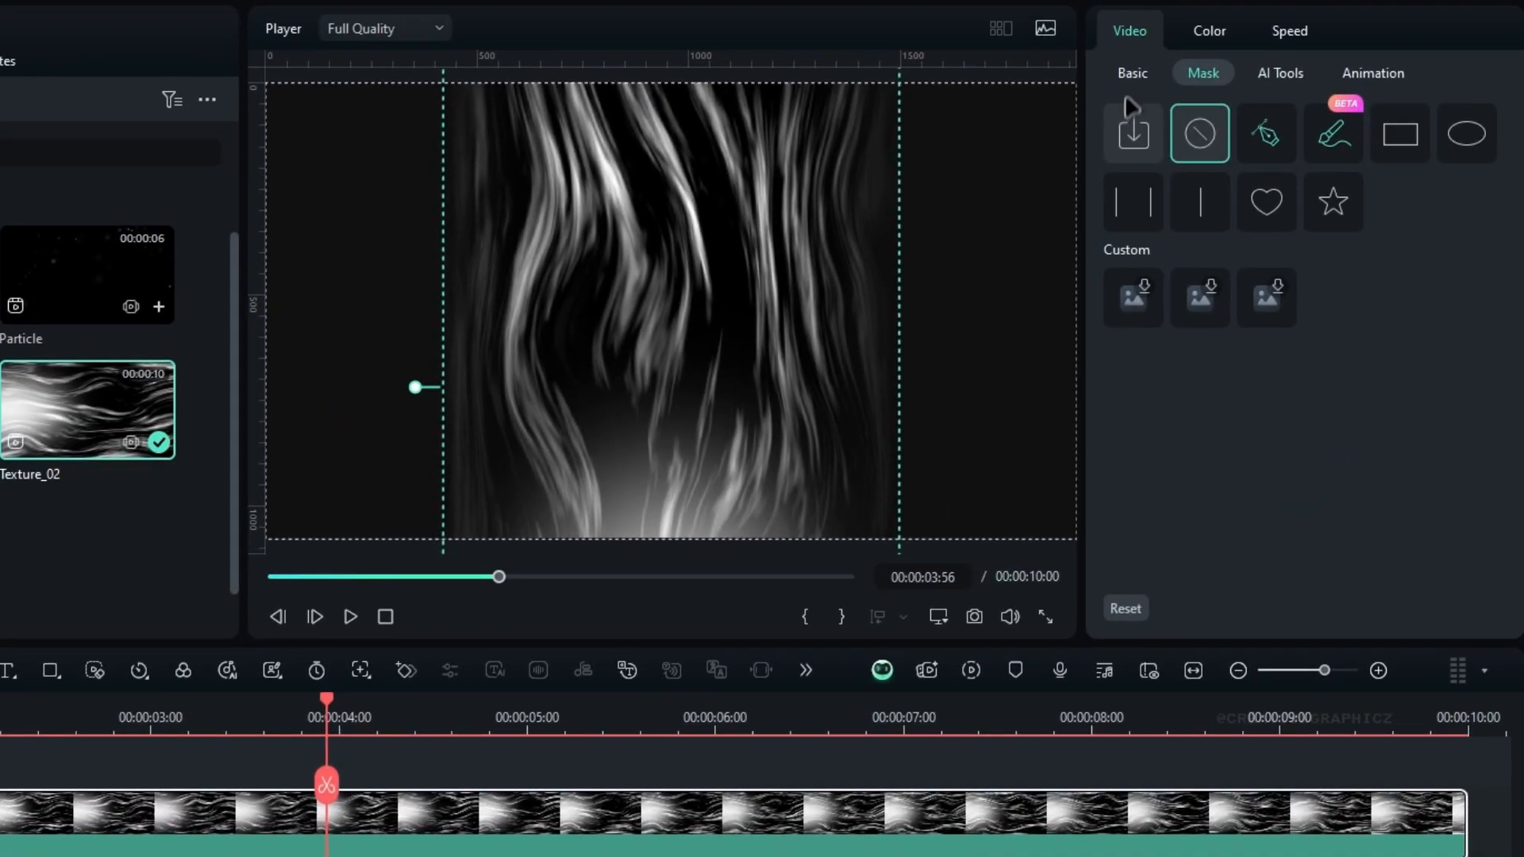
Rotate the Texture_02 clip to -80°, scale it to 80% and set its X position to 585 px
{"action": "left_click", "coordinate": [1131, 73]}
{"action": "left_click", "coordinate": [1193, 438]}
{"action": "type", "text": "-80"}
{"action": "key", "text": "Return"}
{"action": "left_click_drag", "start_coordinate": [1166, 310], "coordinate": [1429, 195]}
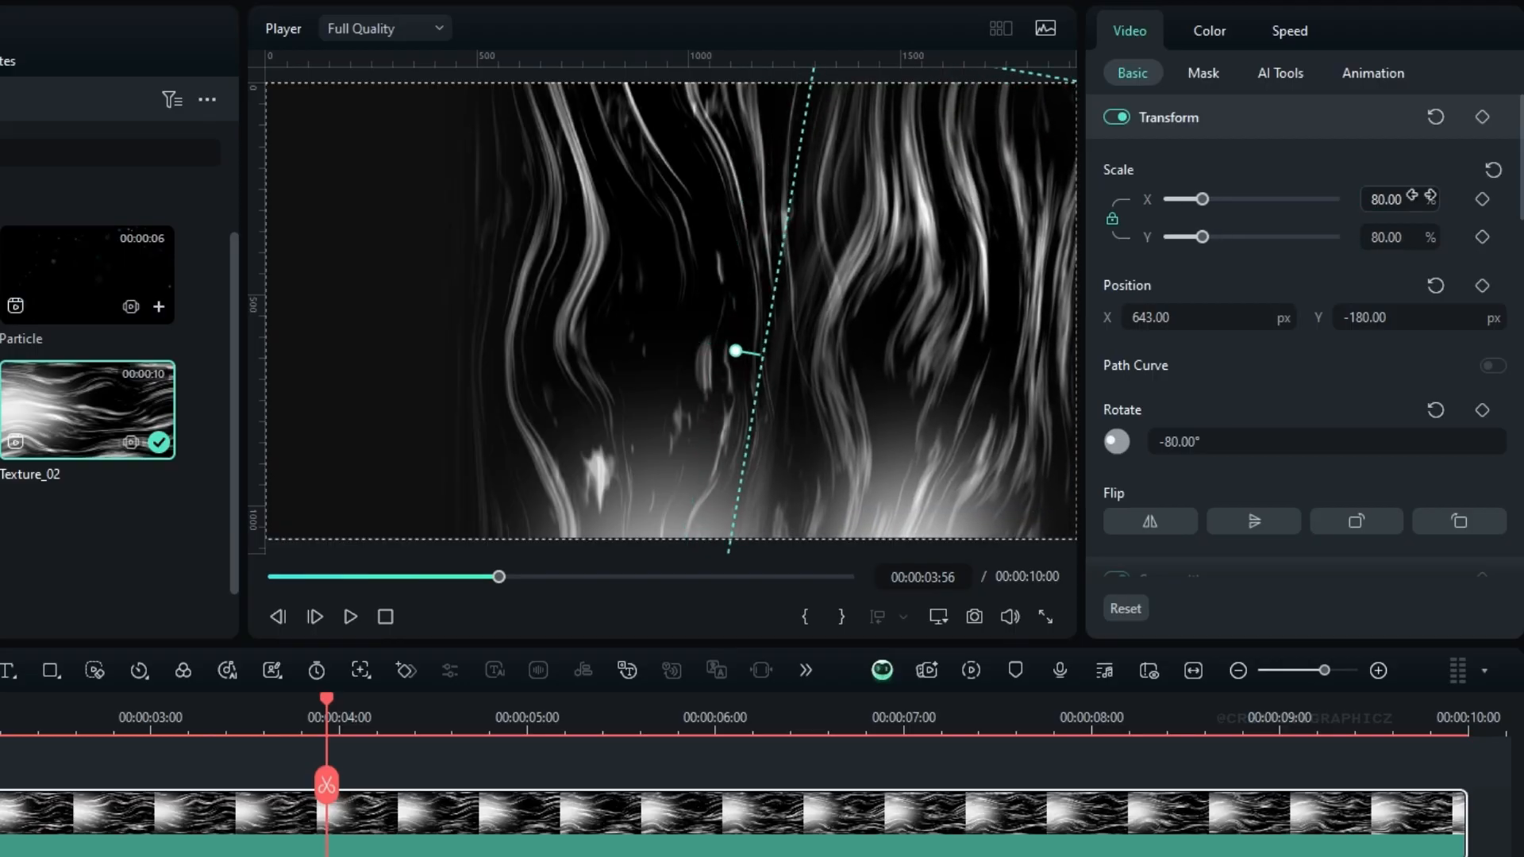
{"action": "mouse_move", "coordinate": [1250, 311]}
{"action": "left_mouse_down"}
{"action": "mouse_move", "coordinate": [1201, 310]}
{"action": "mouse_move", "coordinate": [1267, 310]}
{"action": "left_mouse_up"}
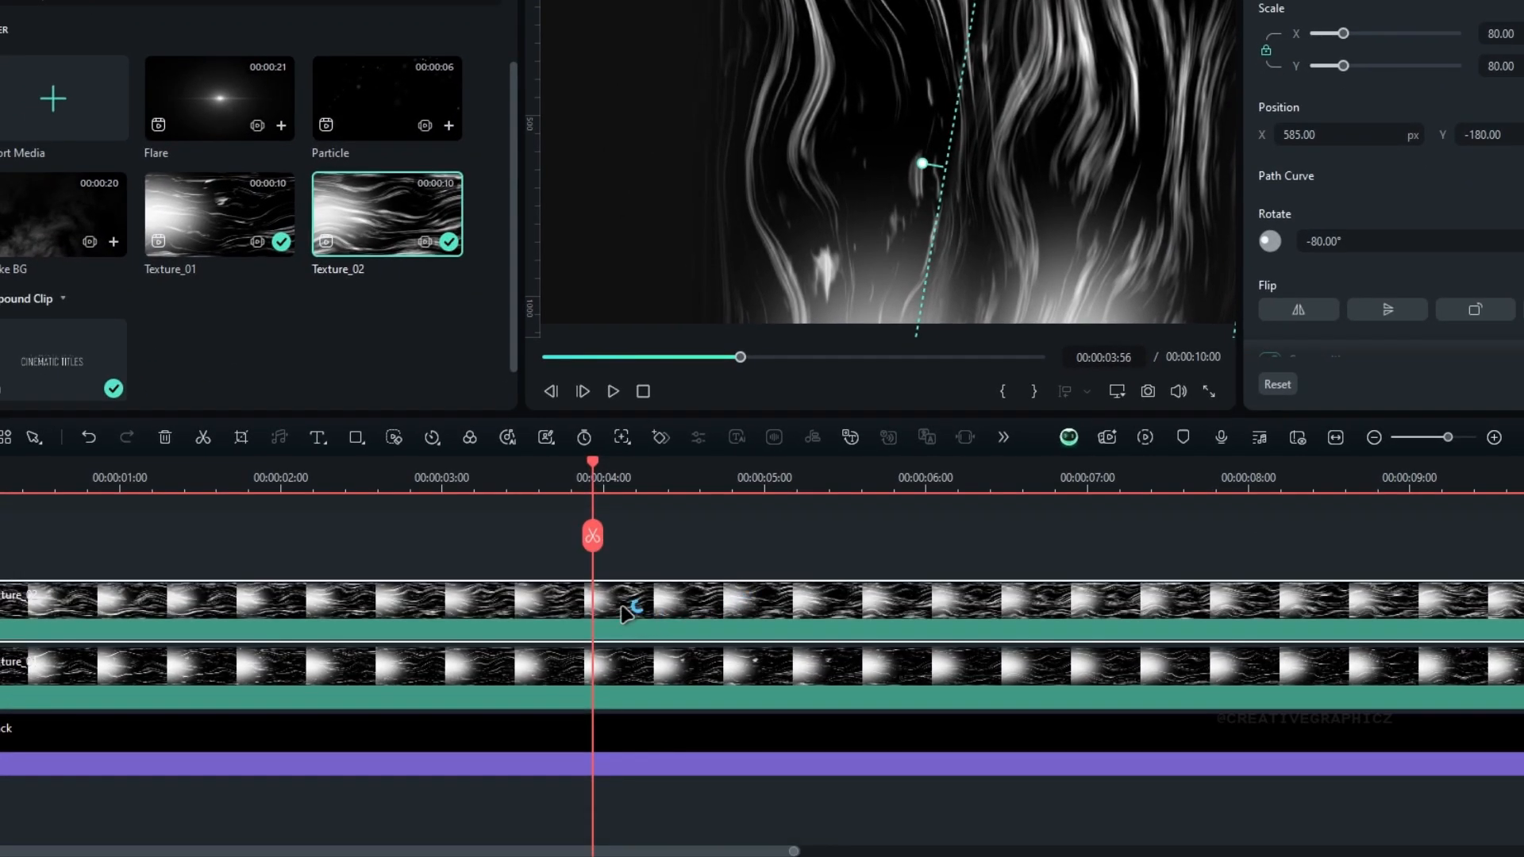
Duplicate Texture_02 onto the track above, with the copy rotated to -100°, at X position -607 px and flipped vertically
{"action": "left_click_drag", "start_coordinate": [667, 616], "coordinate": [706, 543]}
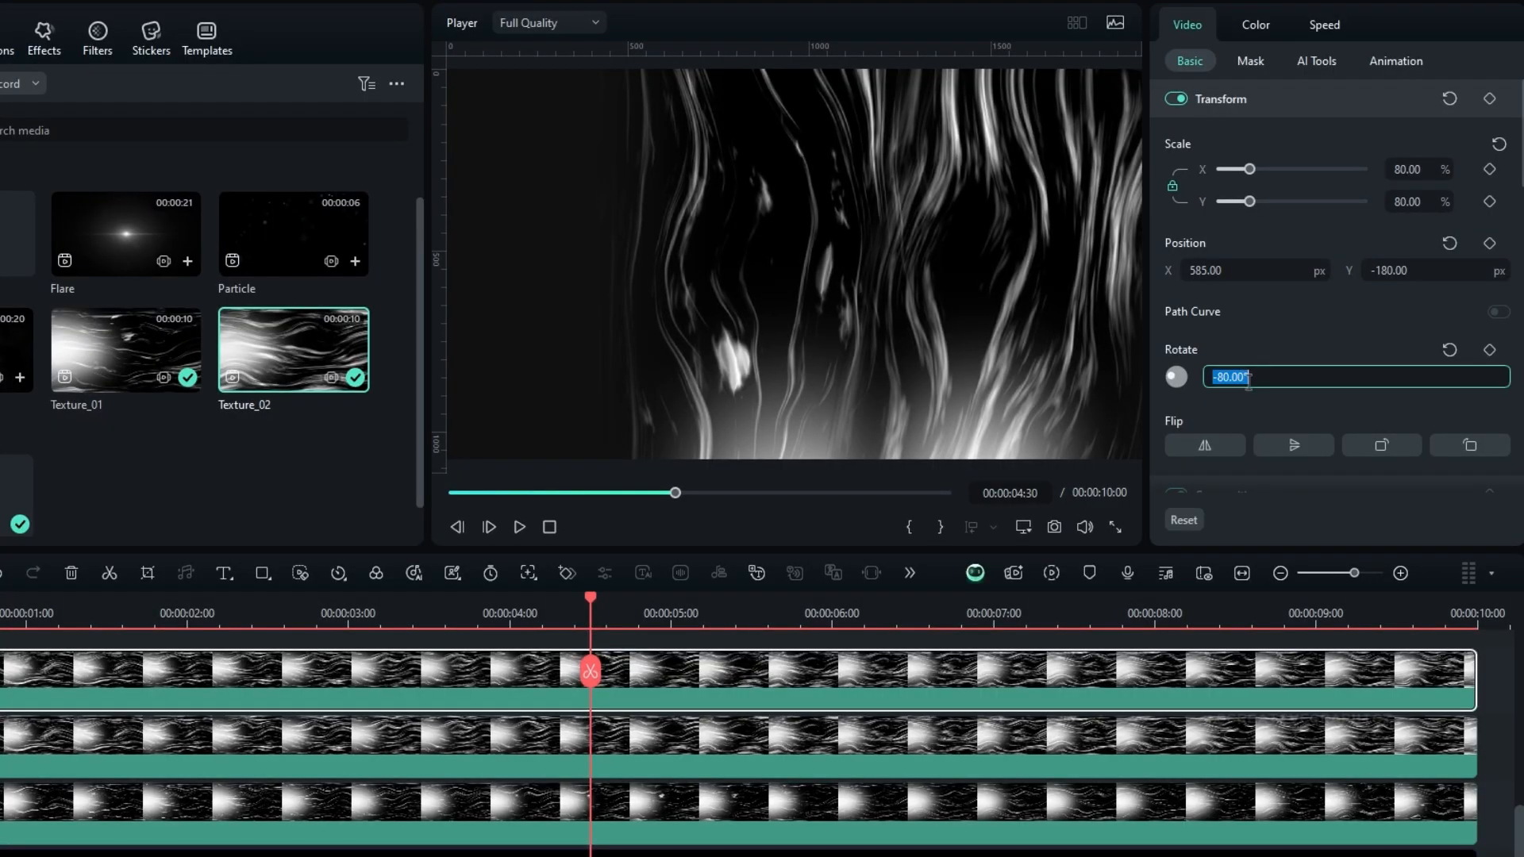
{"action": "key", "text": "Return"}
{"action": "left_click_drag", "start_coordinate": [1246, 271], "coordinate": [1056, 270]}
{"action": "mouse_move", "coordinate": [691, 618]}
{"action": "left_mouse_down"}
{"action": "mouse_move", "coordinate": [646, 619]}
{"action": "mouse_move", "coordinate": [846, 619]}
{"action": "mouse_move", "coordinate": [659, 631]}
{"action": "mouse_move", "coordinate": [700, 644]}
{"action": "left_mouse_up"}
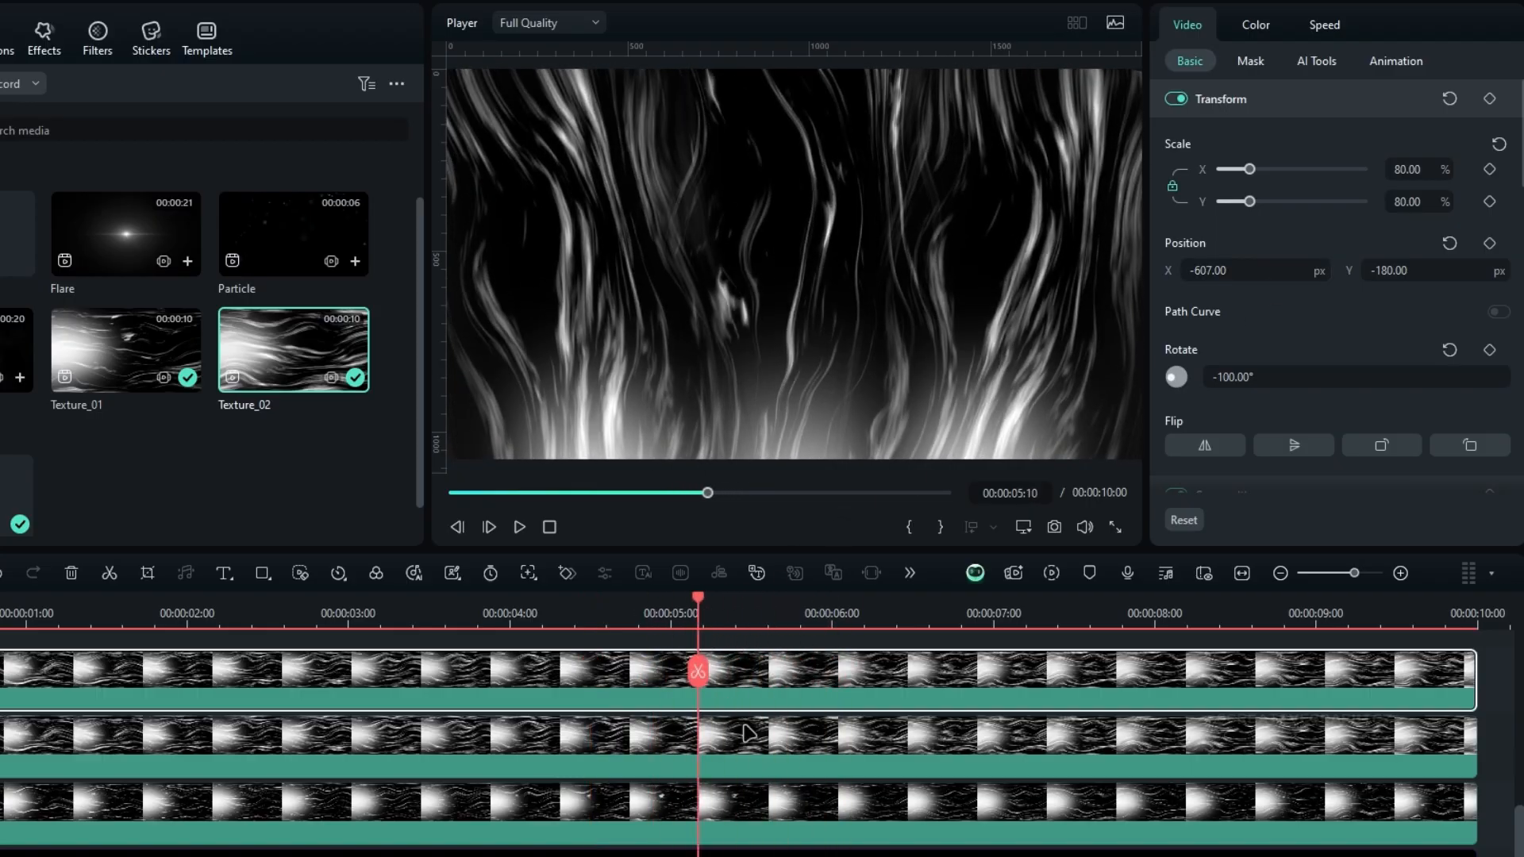
{"action": "left_click", "coordinate": [1295, 446]}
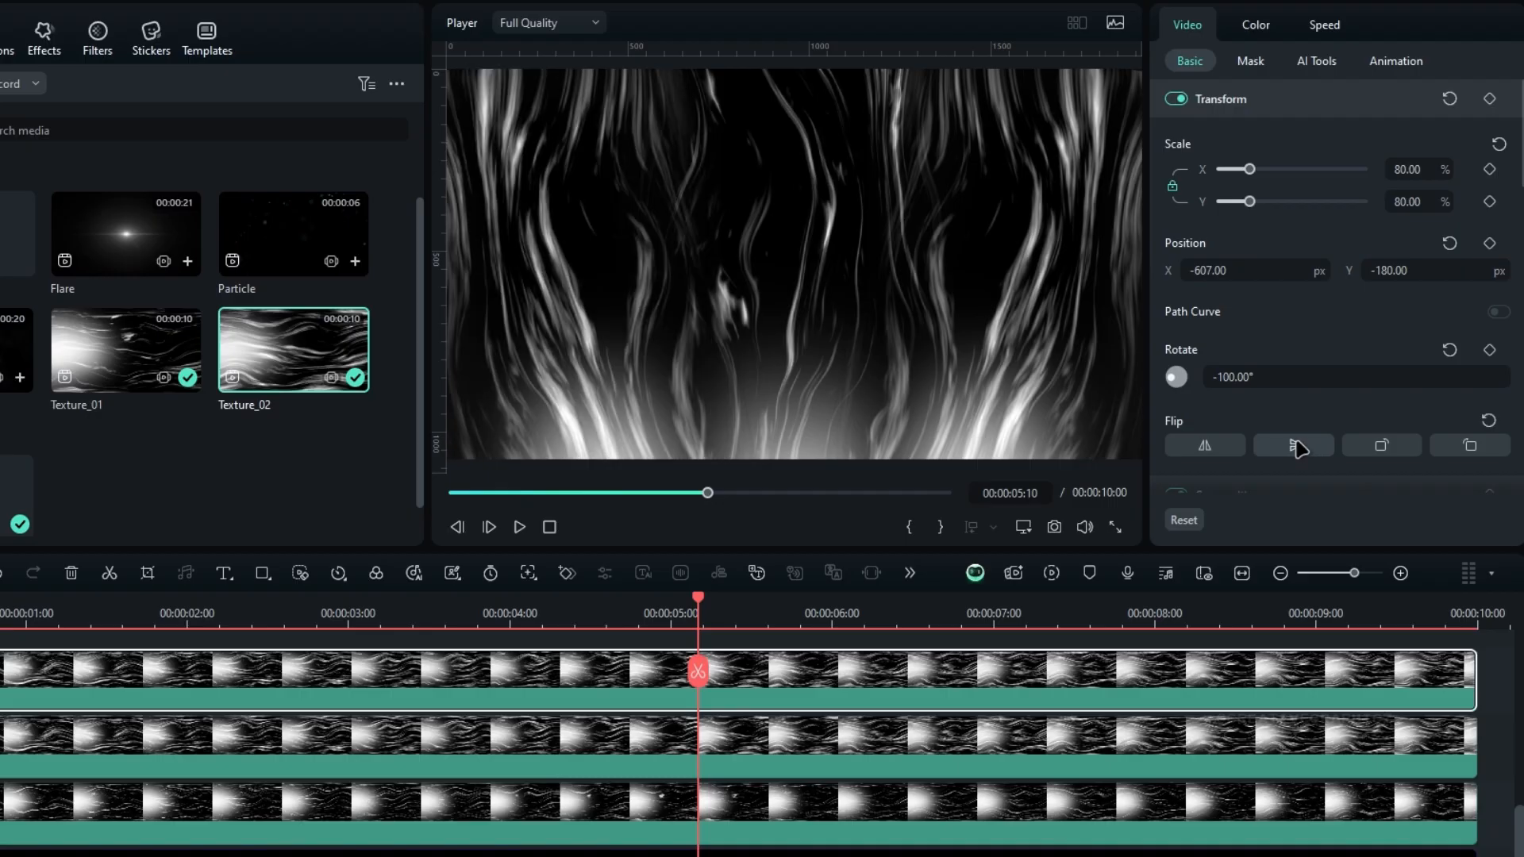
Set the X position of the original Texture_02 clip, below its flipped copy, to 614 px
{"action": "left_click_drag", "start_coordinate": [698, 615], "coordinate": [590, 611]}
{"action": "left_click", "coordinate": [788, 734]}
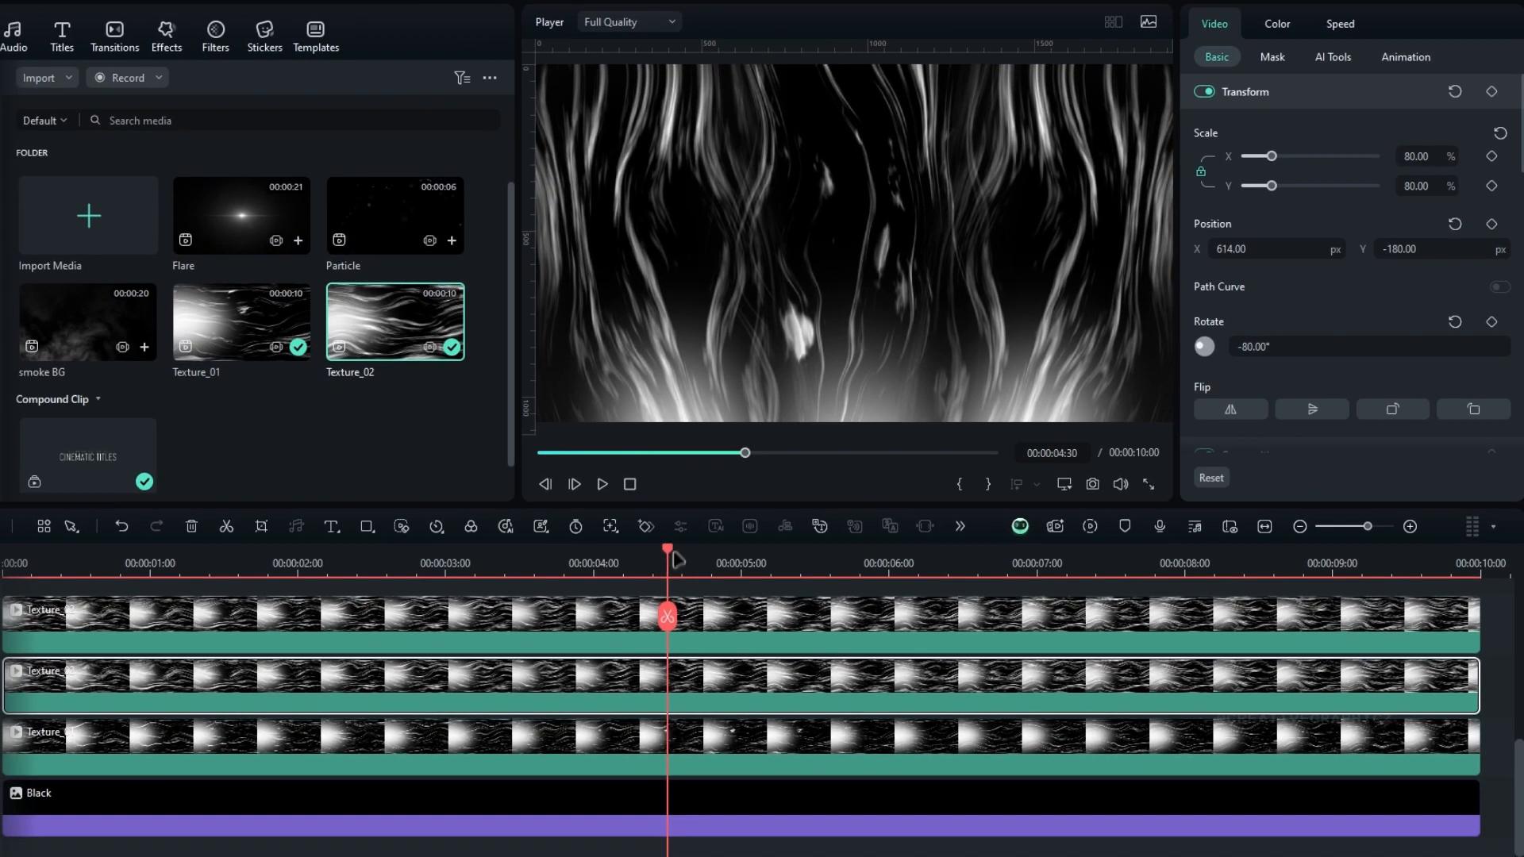
{"action": "left_click_drag", "start_coordinate": [857, 581], "coordinate": [1103, 583]}
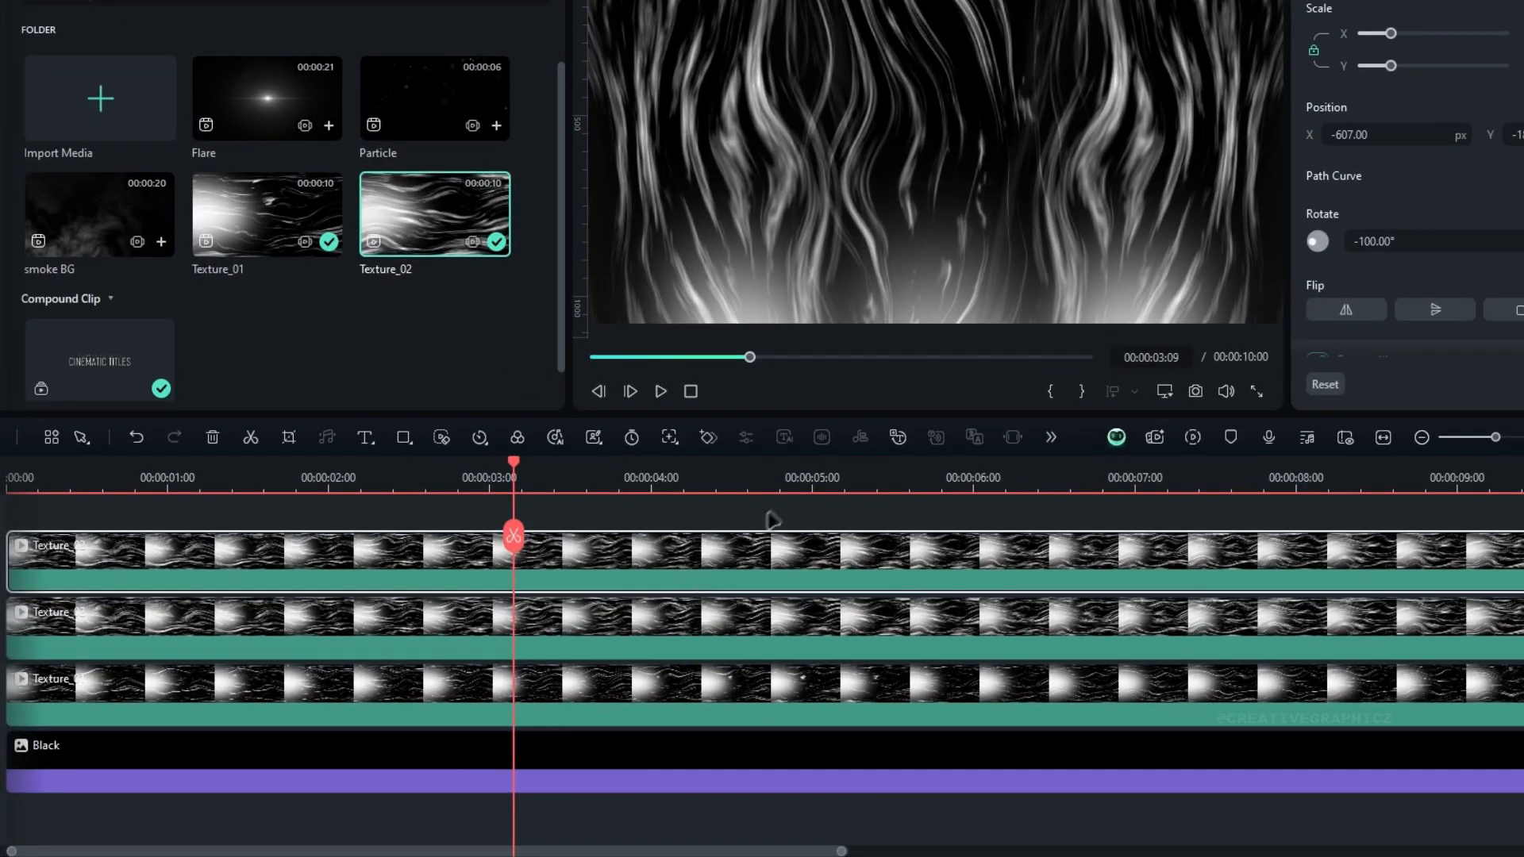
Set the blend mode of all three texture clips to Color Dodge and preview the result along the timeline
{"action": "left_click_drag", "start_coordinate": [712, 601], "coordinate": [577, 775]}
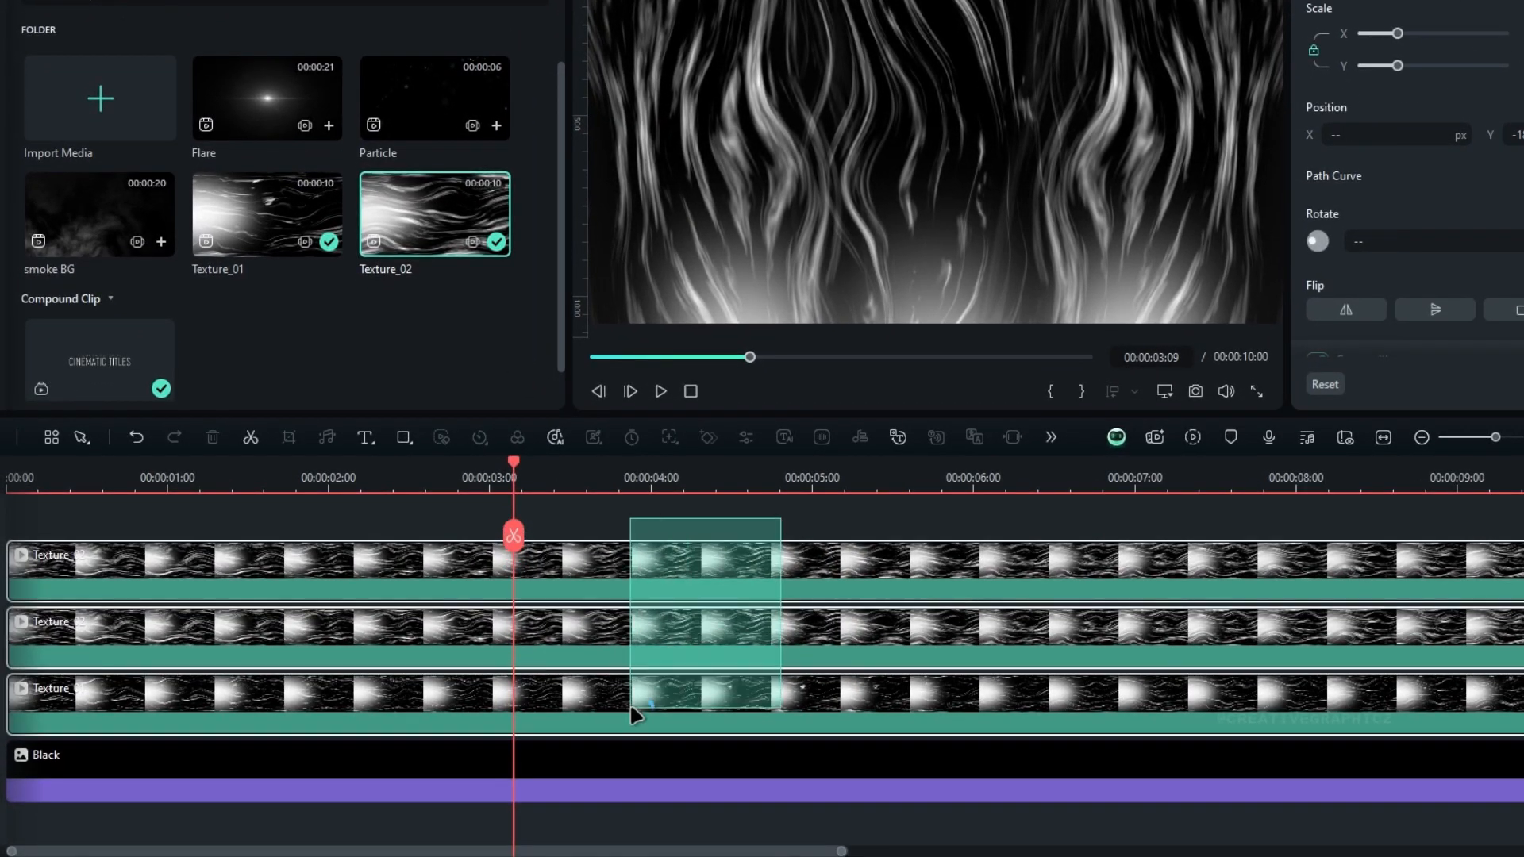
{"action": "left_click_drag", "start_coordinate": [635, 714], "coordinate": [635, 714]}
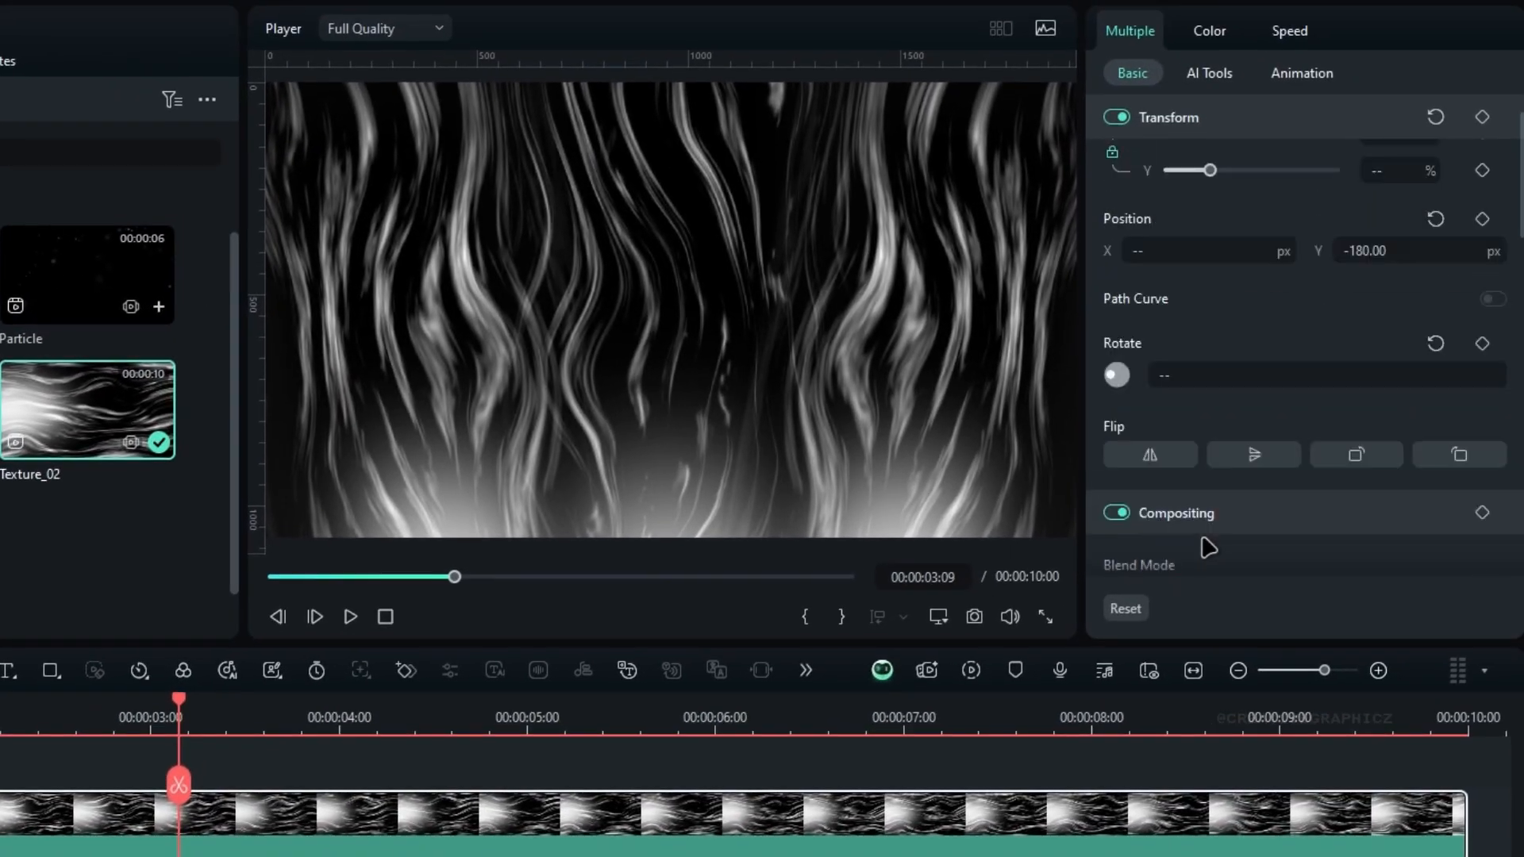
{"action": "scroll", "coordinate": [1404, 320], "scroll_direction": "down", "scroll_amount": 3}
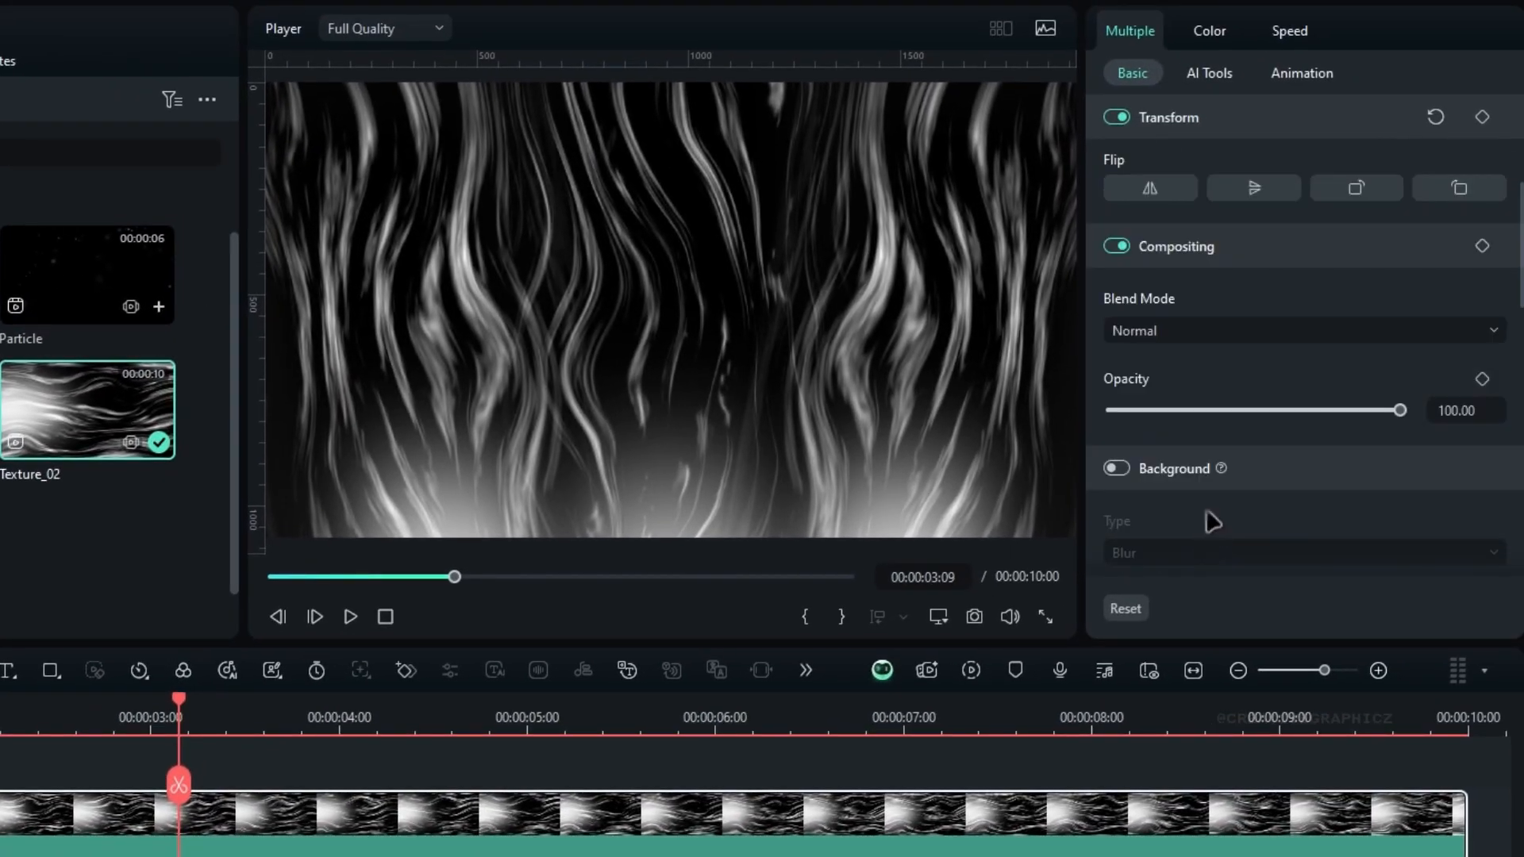
{"action": "left_click", "coordinate": [1216, 328]}
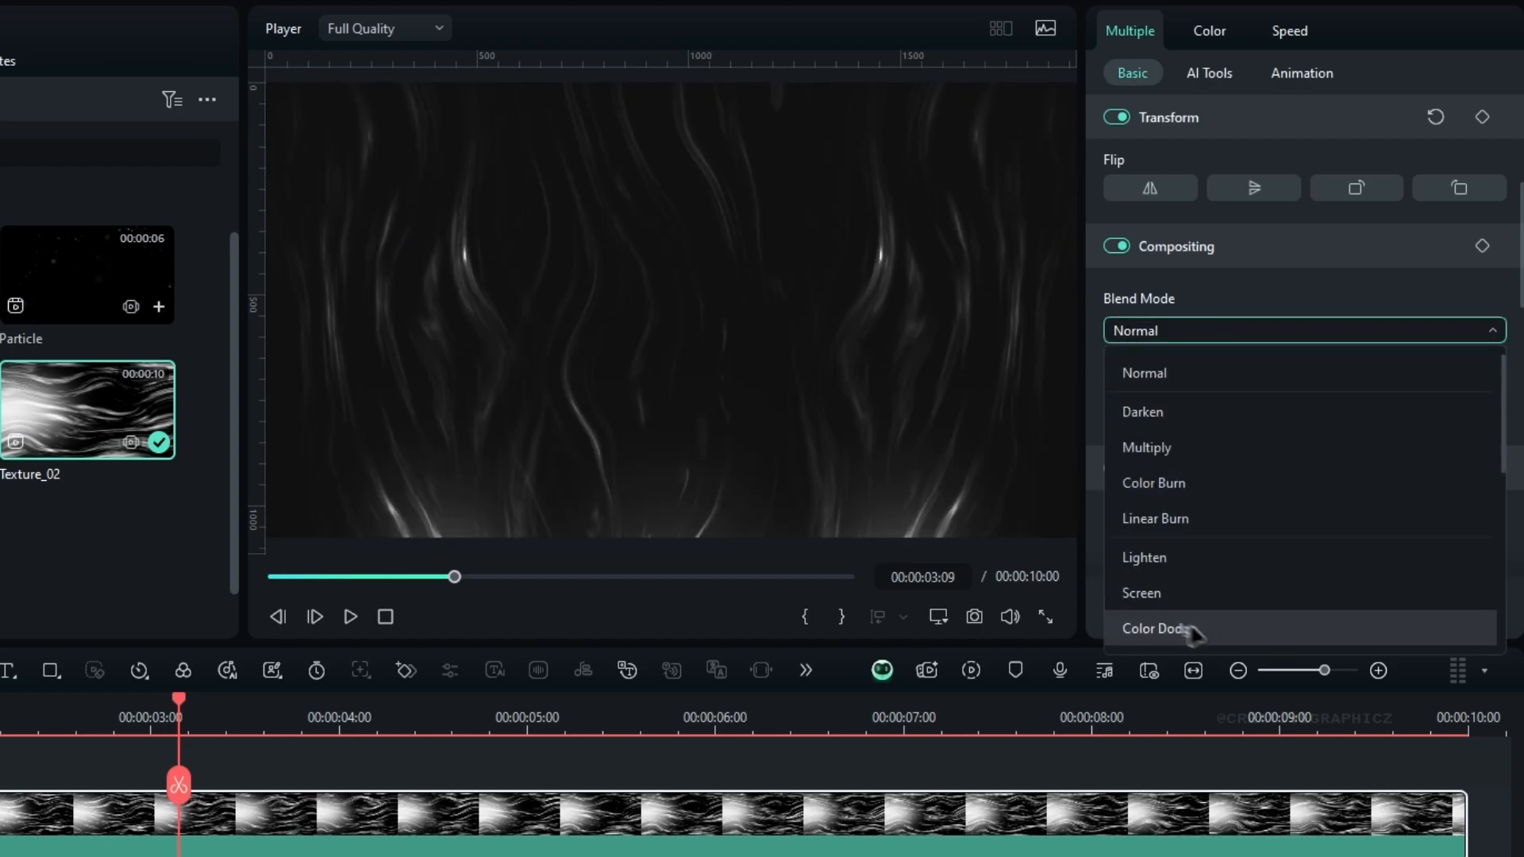
{"action": "left_click", "coordinate": [1160, 628]}
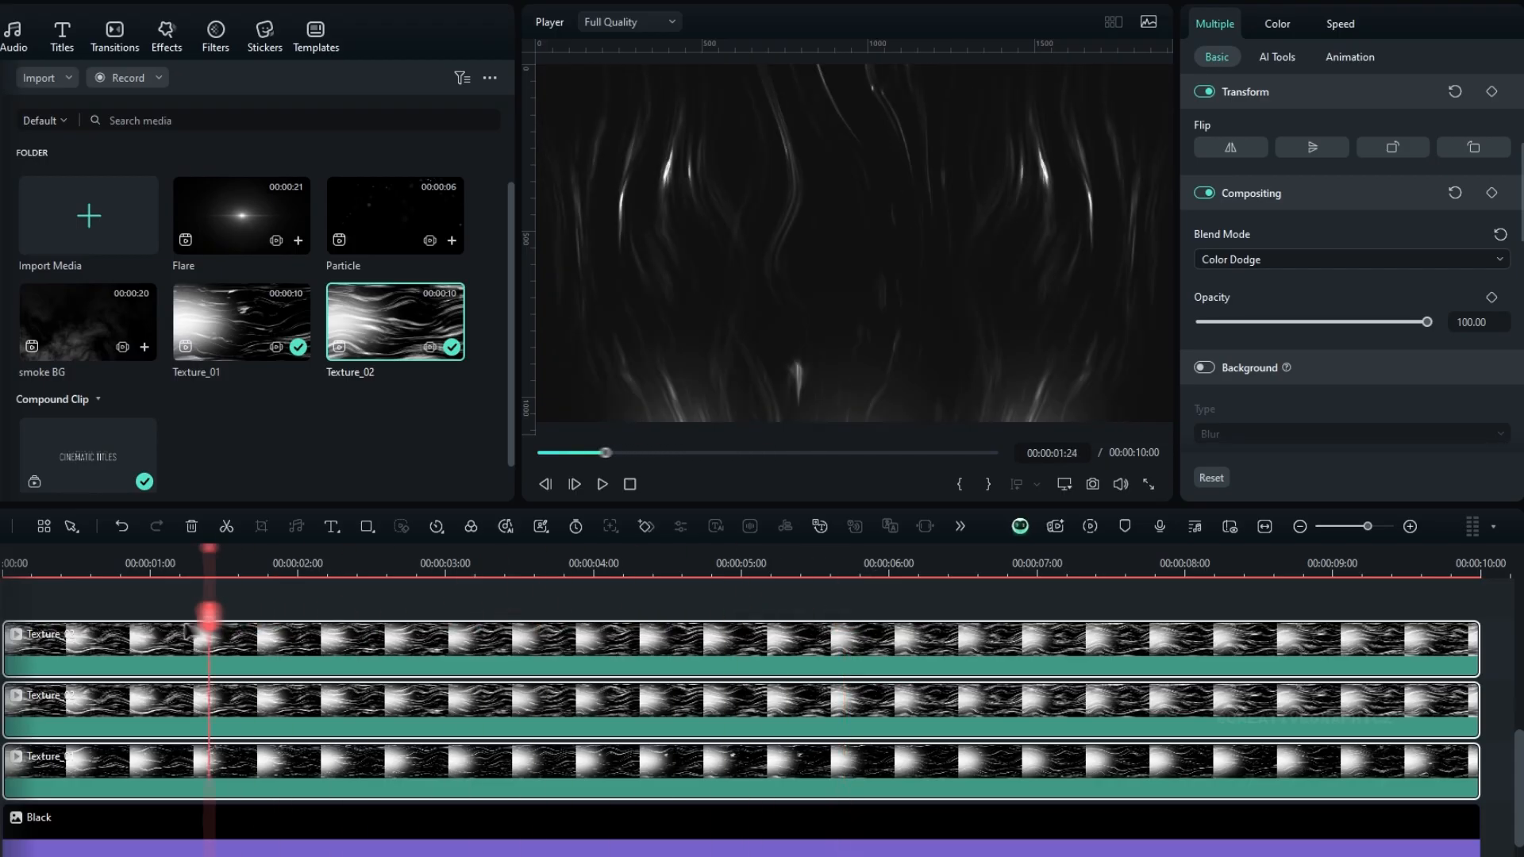
{"action": "left_click_drag", "start_coordinate": [1010, 615], "coordinate": [425, 616]}
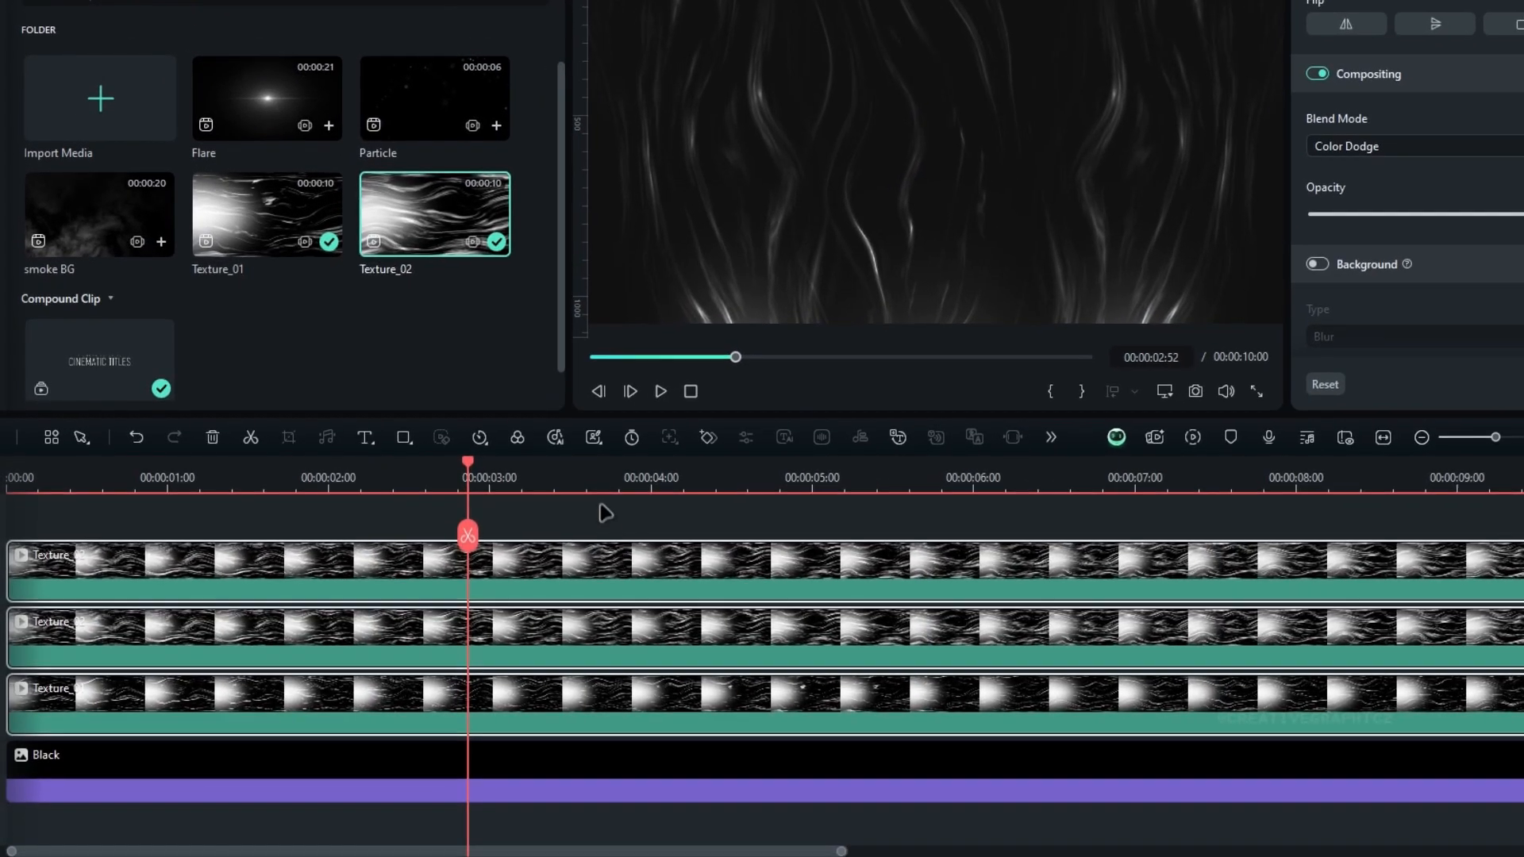
Duplicate the three Color Dodge texture clips together onto the empty tracks above them
{"action": "scroll", "coordinate": [709, 555], "scroll_direction": "up", "scroll_amount": 2}
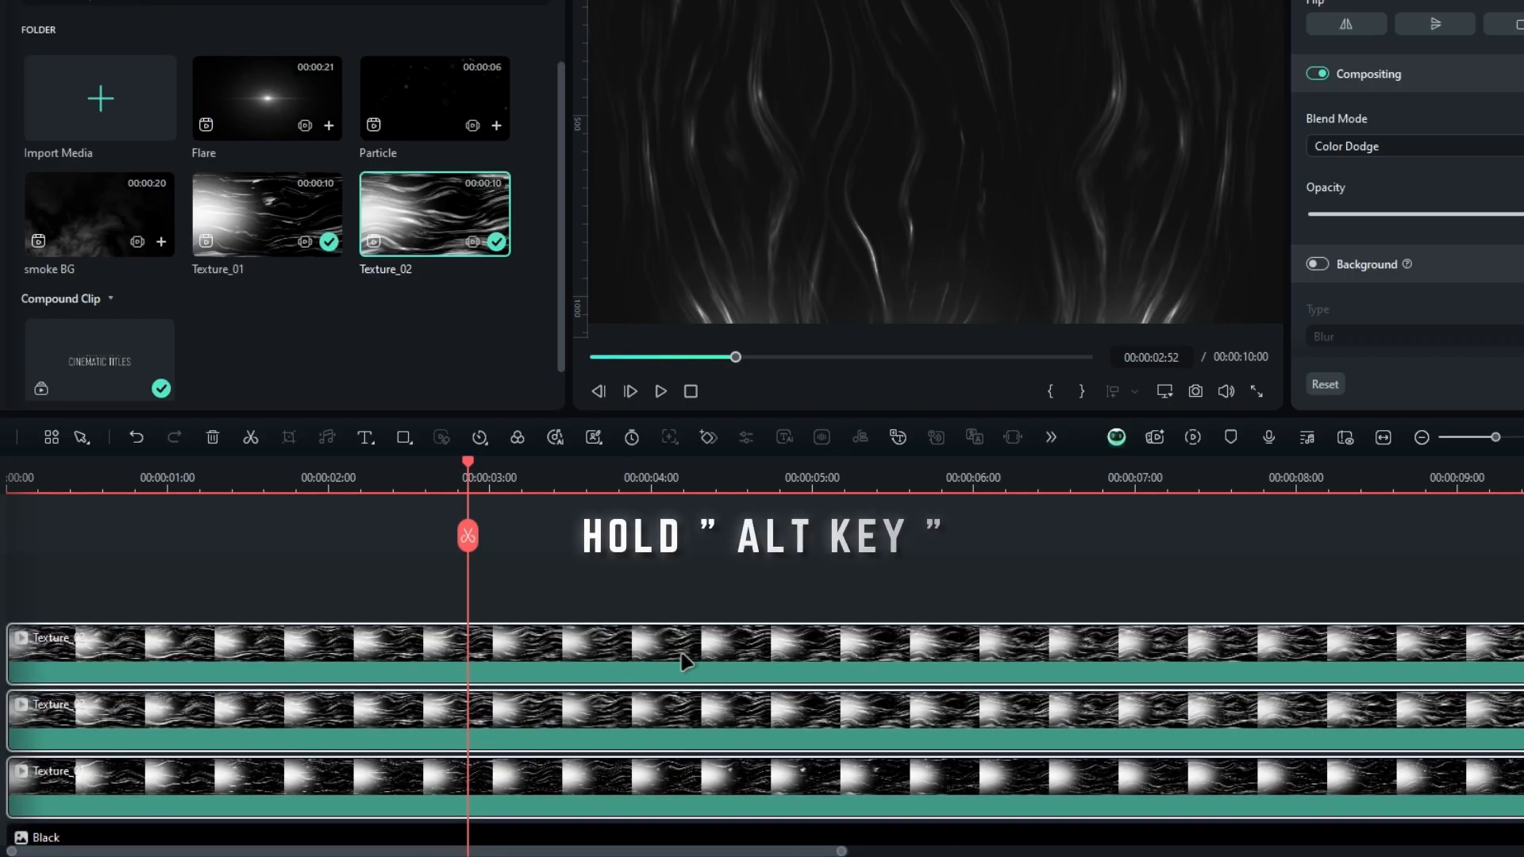
{"action": "left_click_drag", "start_coordinate": [652, 653], "coordinate": [617, 559]}
{"action": "left_click", "coordinate": [579, 496]}
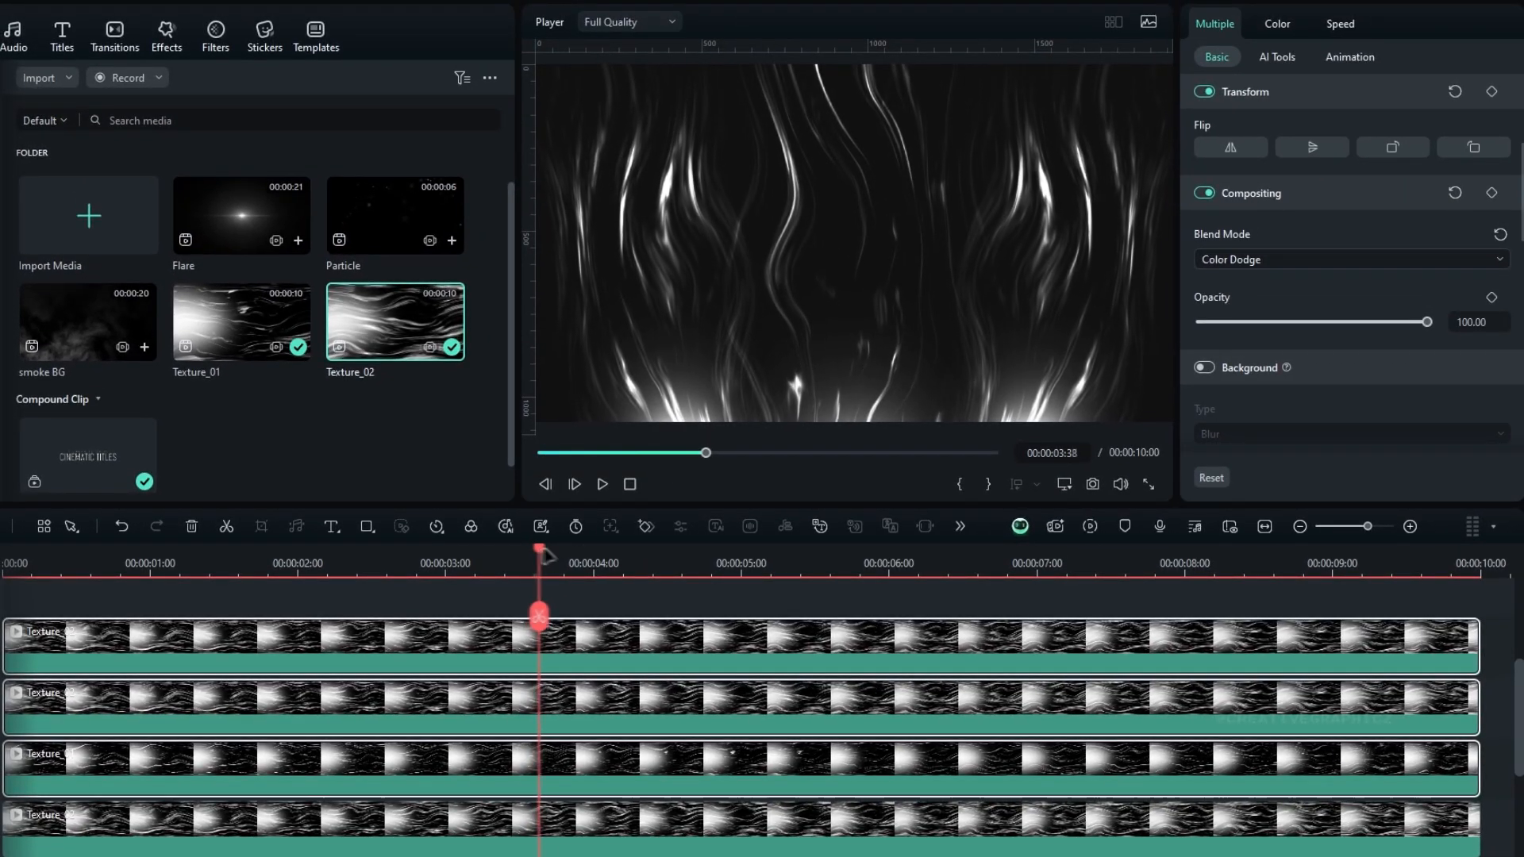
{"action": "left_click_drag", "start_coordinate": [546, 555], "coordinate": [587, 555]}
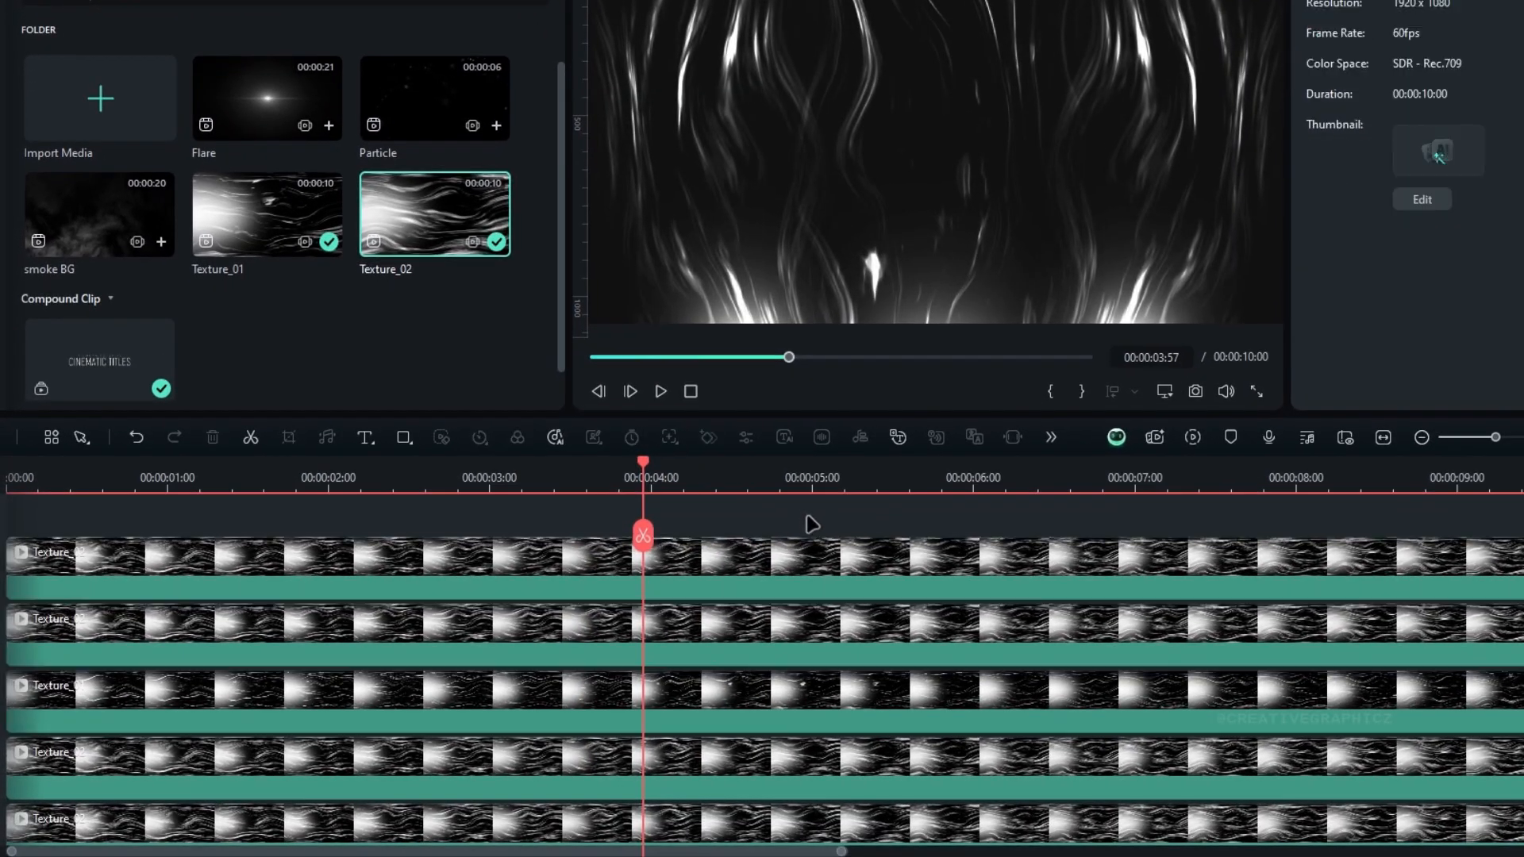
Try a lower opacity on the three duplicated texture clips and preview the textures along the timeline
{"action": "left_click_drag", "start_coordinate": [808, 516], "coordinate": [640, 698]}
{"action": "left_click_drag", "start_coordinate": [1417, 348], "coordinate": [1358, 349]}
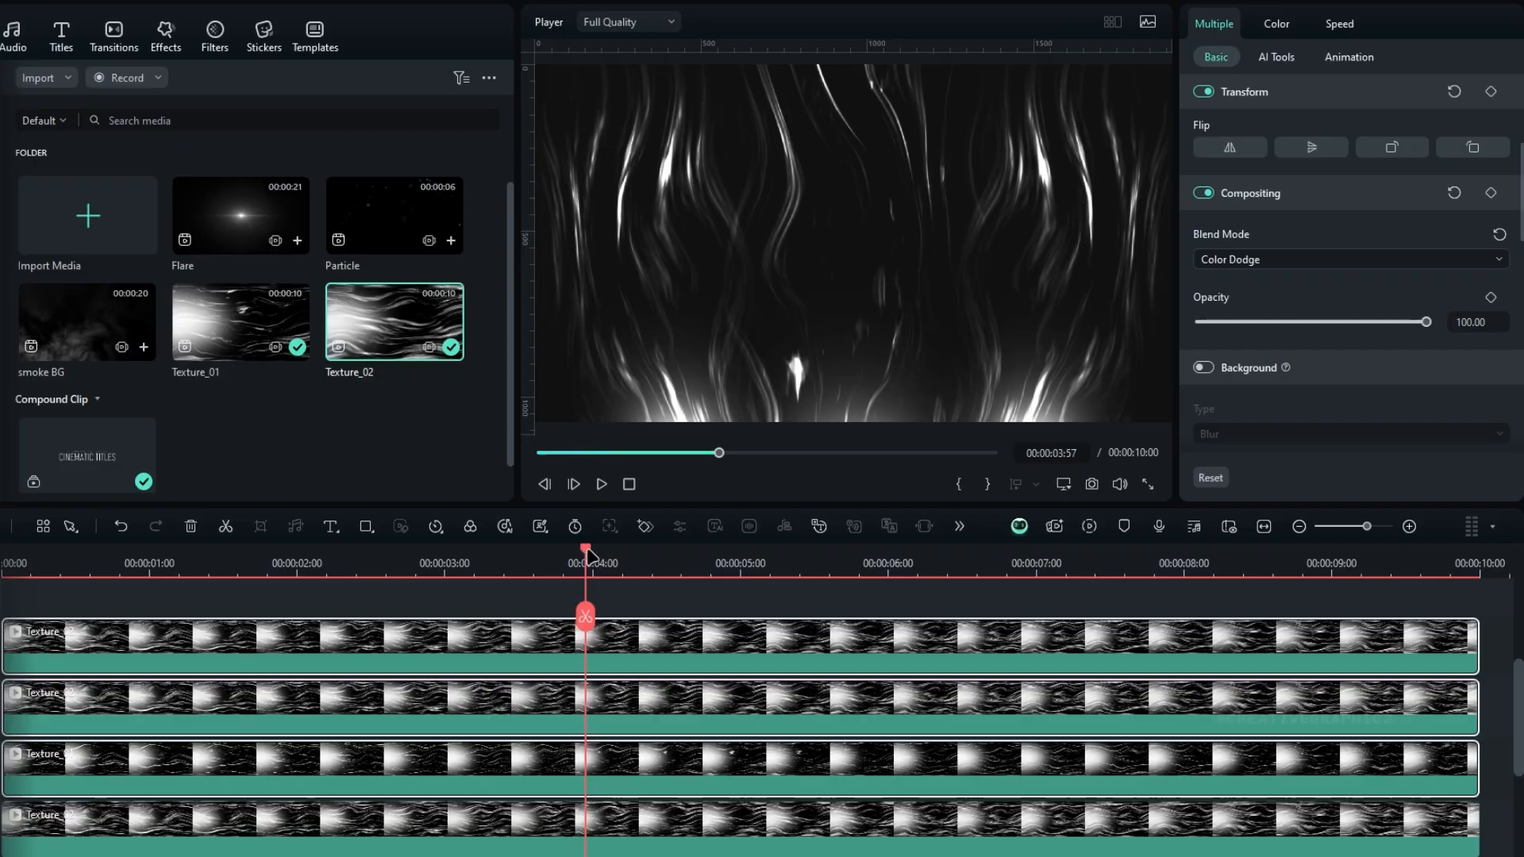
{"action": "left_click_drag", "start_coordinate": [589, 556], "coordinate": [323, 612]}
Add an adjustment layer above all texture clips from the timeline start and extend it to 10 seconds
{"action": "scroll", "coordinate": [510, 646], "scroll_direction": "up", "scroll_amount": 3}
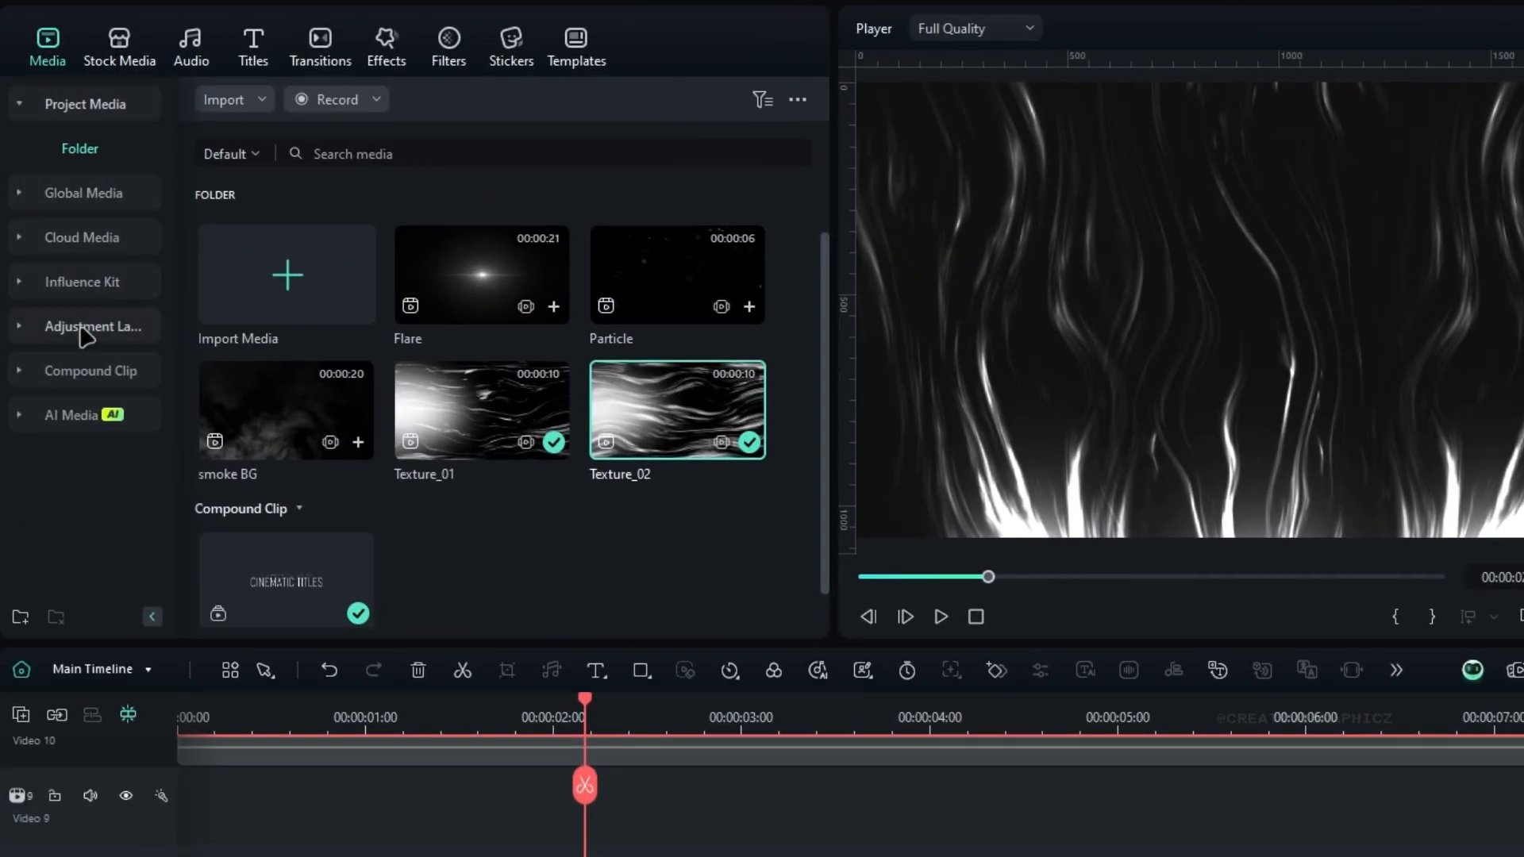
{"action": "left_click", "coordinate": [81, 327]}
{"action": "left_click_drag", "start_coordinate": [297, 256], "coordinate": [157, 624]}
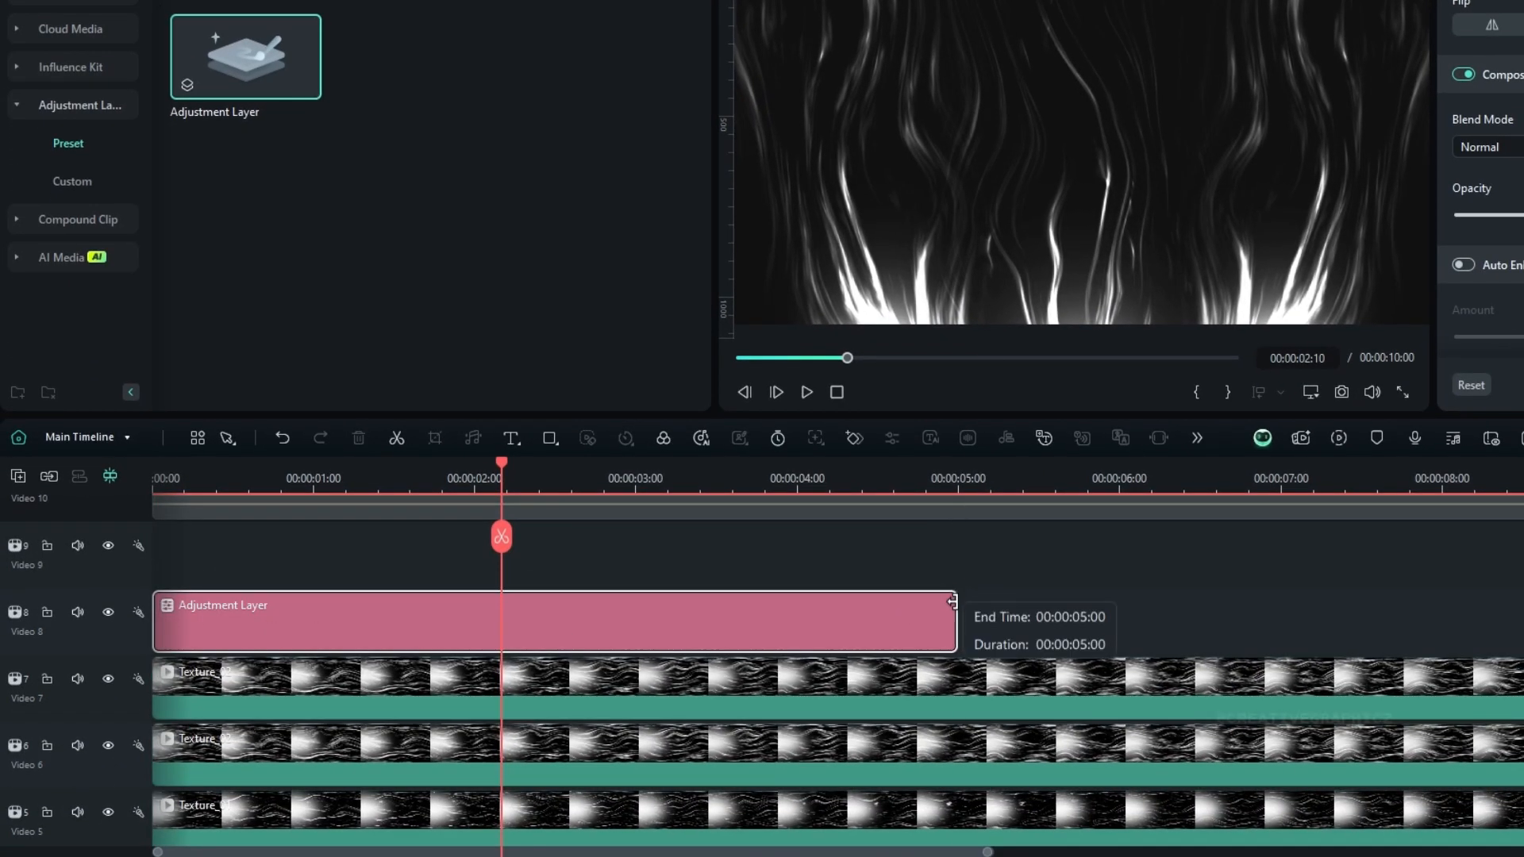
{"action": "left_click_drag", "start_coordinate": [952, 601], "coordinate": [1523, 615]}
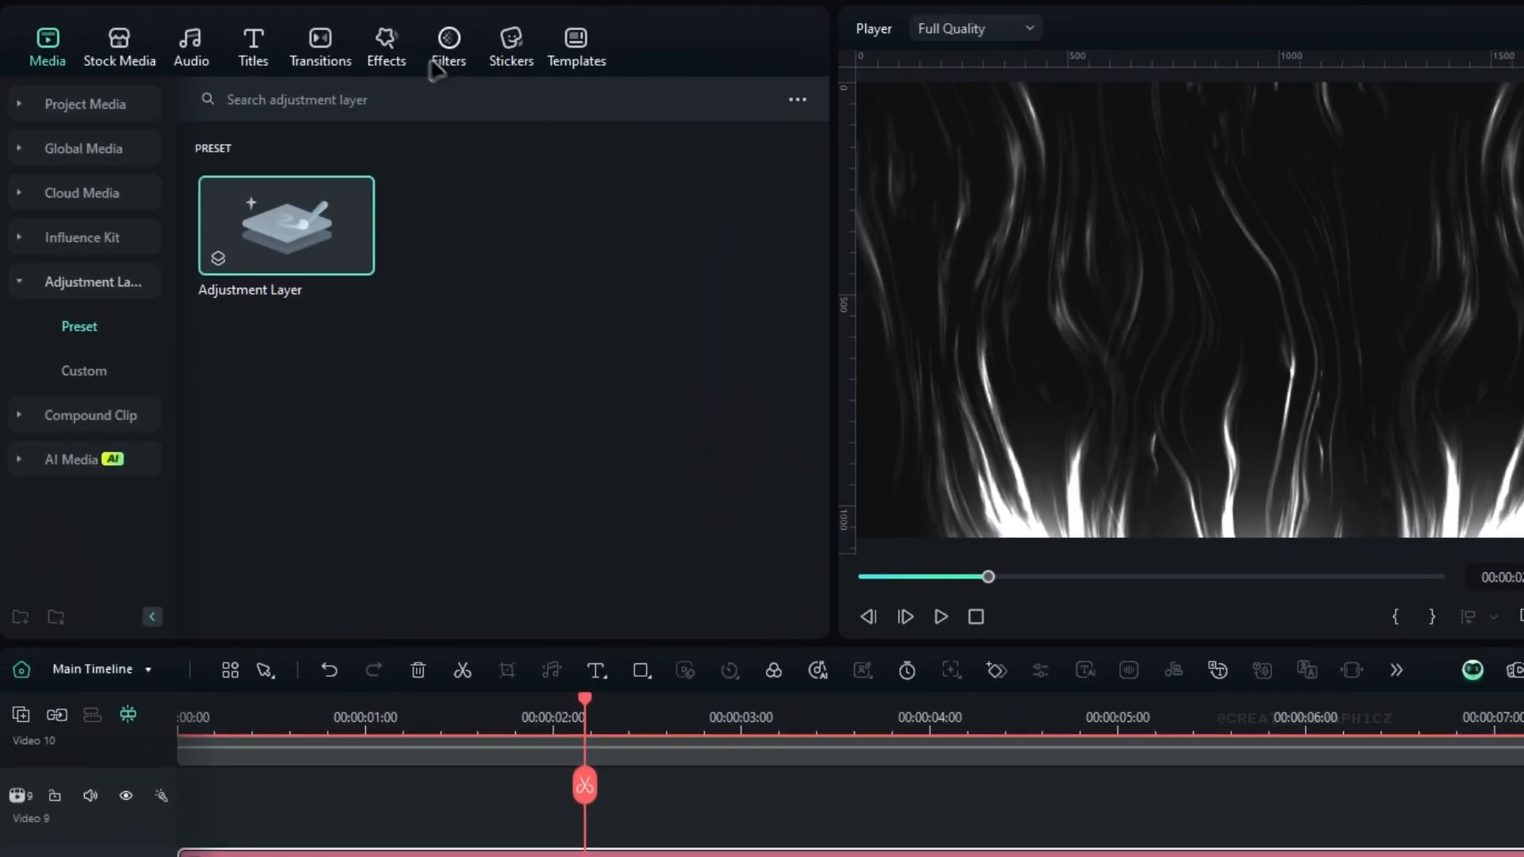
Search the effects for "edge warp" and apply that effect to the adjustment layer
{"action": "left_click", "coordinate": [43, 0]}
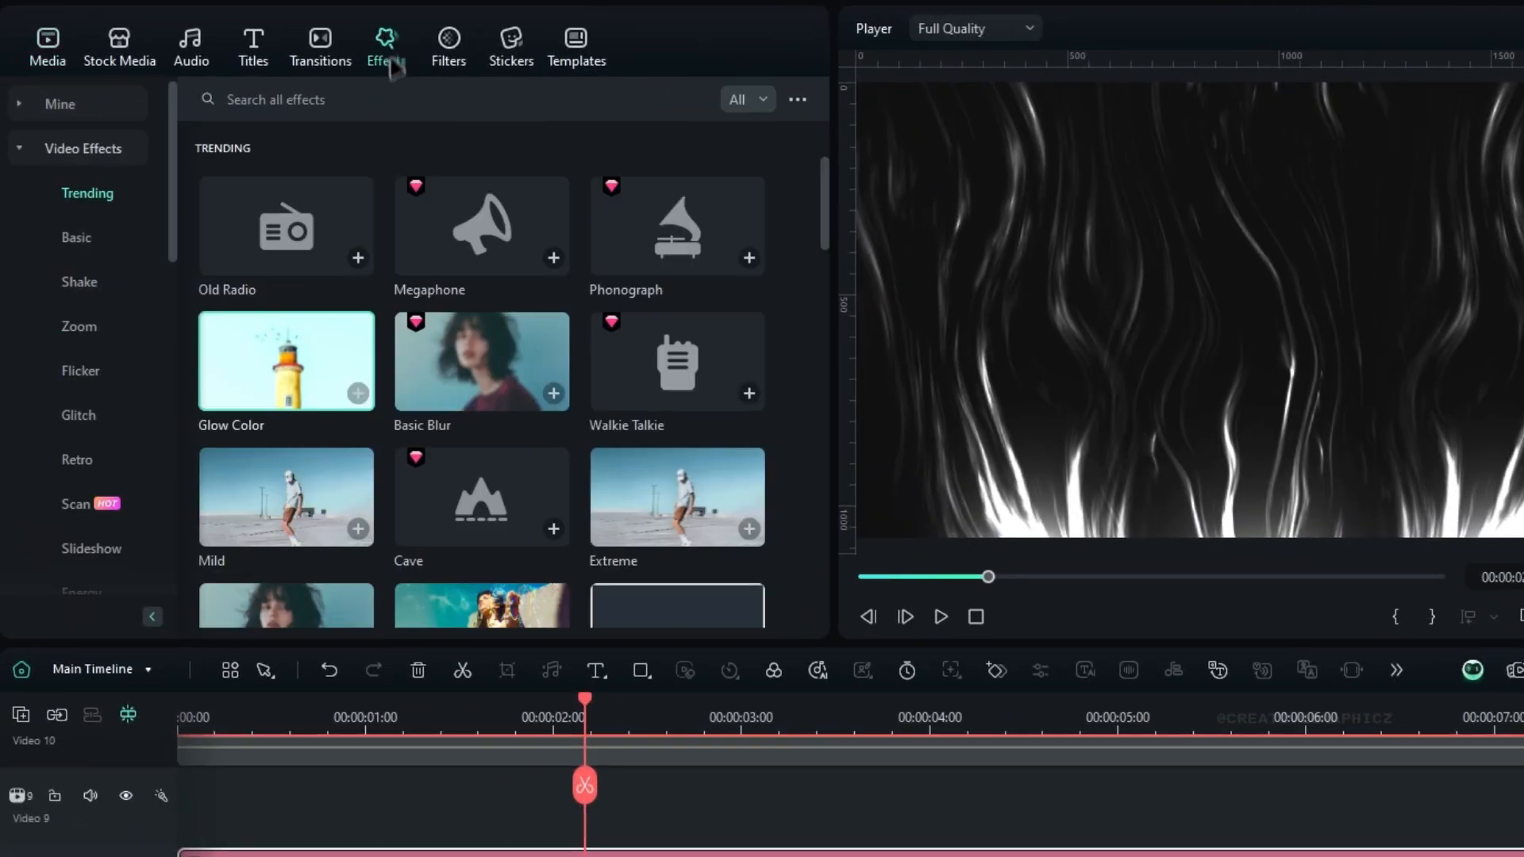
{"action": "left_click", "coordinate": [390, 101]}
{"action": "type", "text": "edge warp"}
{"action": "key", "text": "Return"}
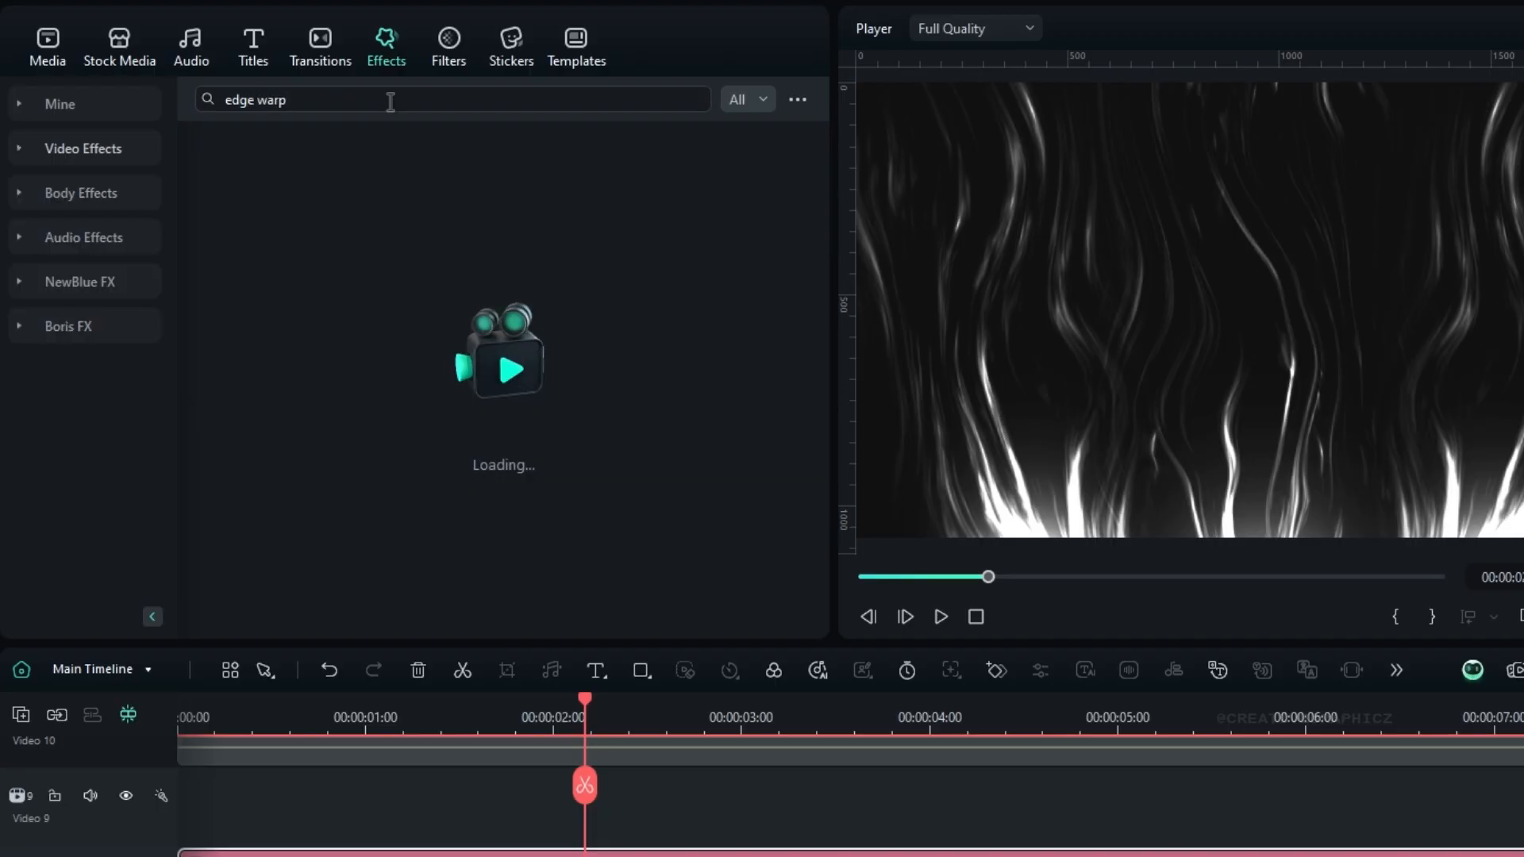
{"action": "left_click_drag", "start_coordinate": [331, 227], "coordinate": [385, 856]}
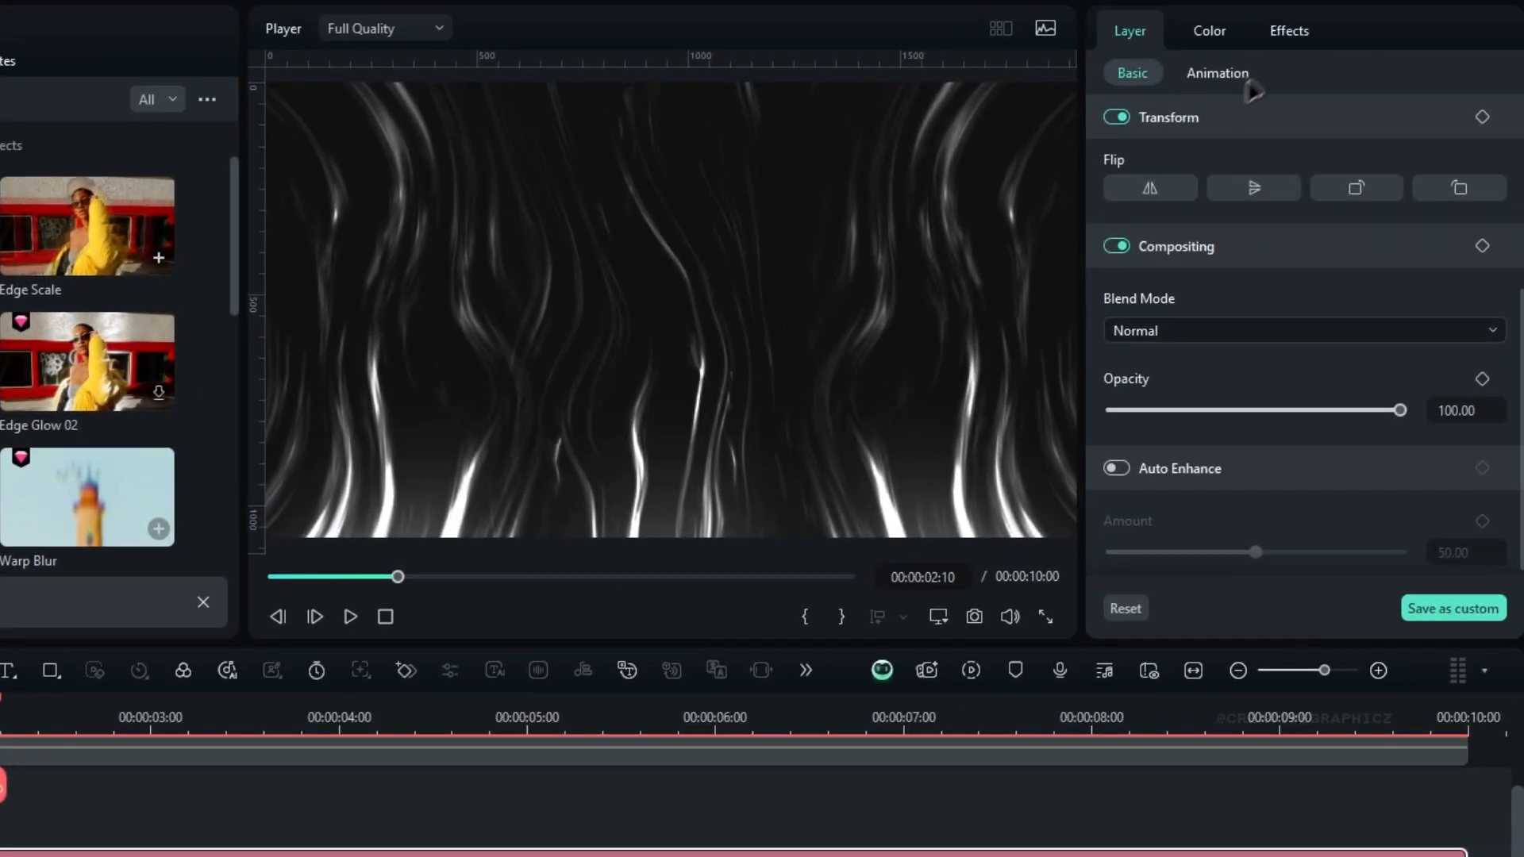
Set the adjustment layer's Edge Warp strength to 35 and its speed to the minimum, and preview the warped texture
{"action": "left_click", "coordinate": [1287, 30]}
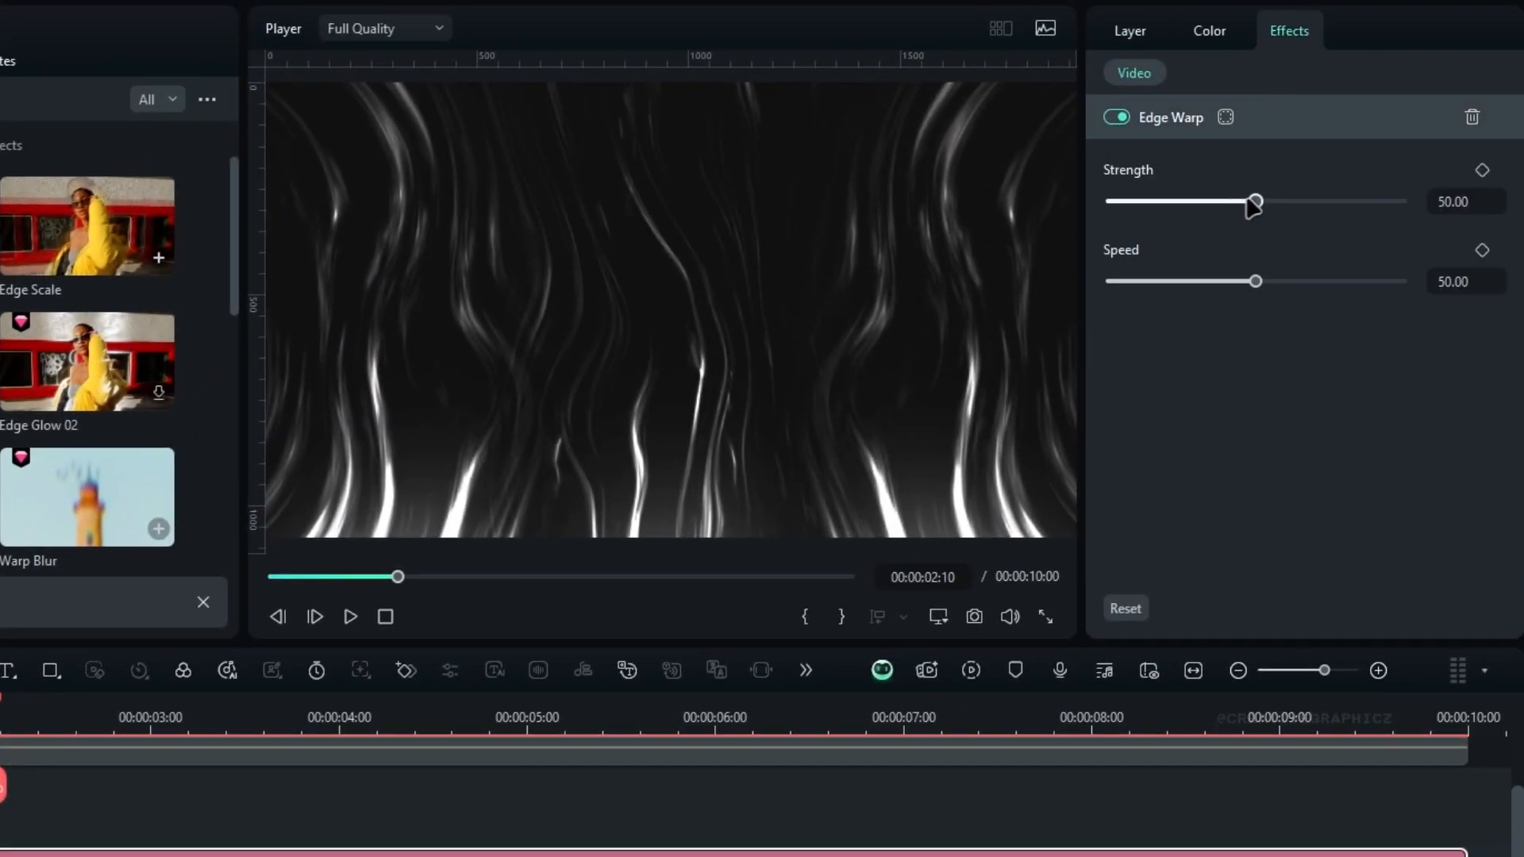
{"action": "left_click", "coordinate": [1478, 194]}
{"action": "type", "text": "35"}
{"action": "key", "text": "Return"}
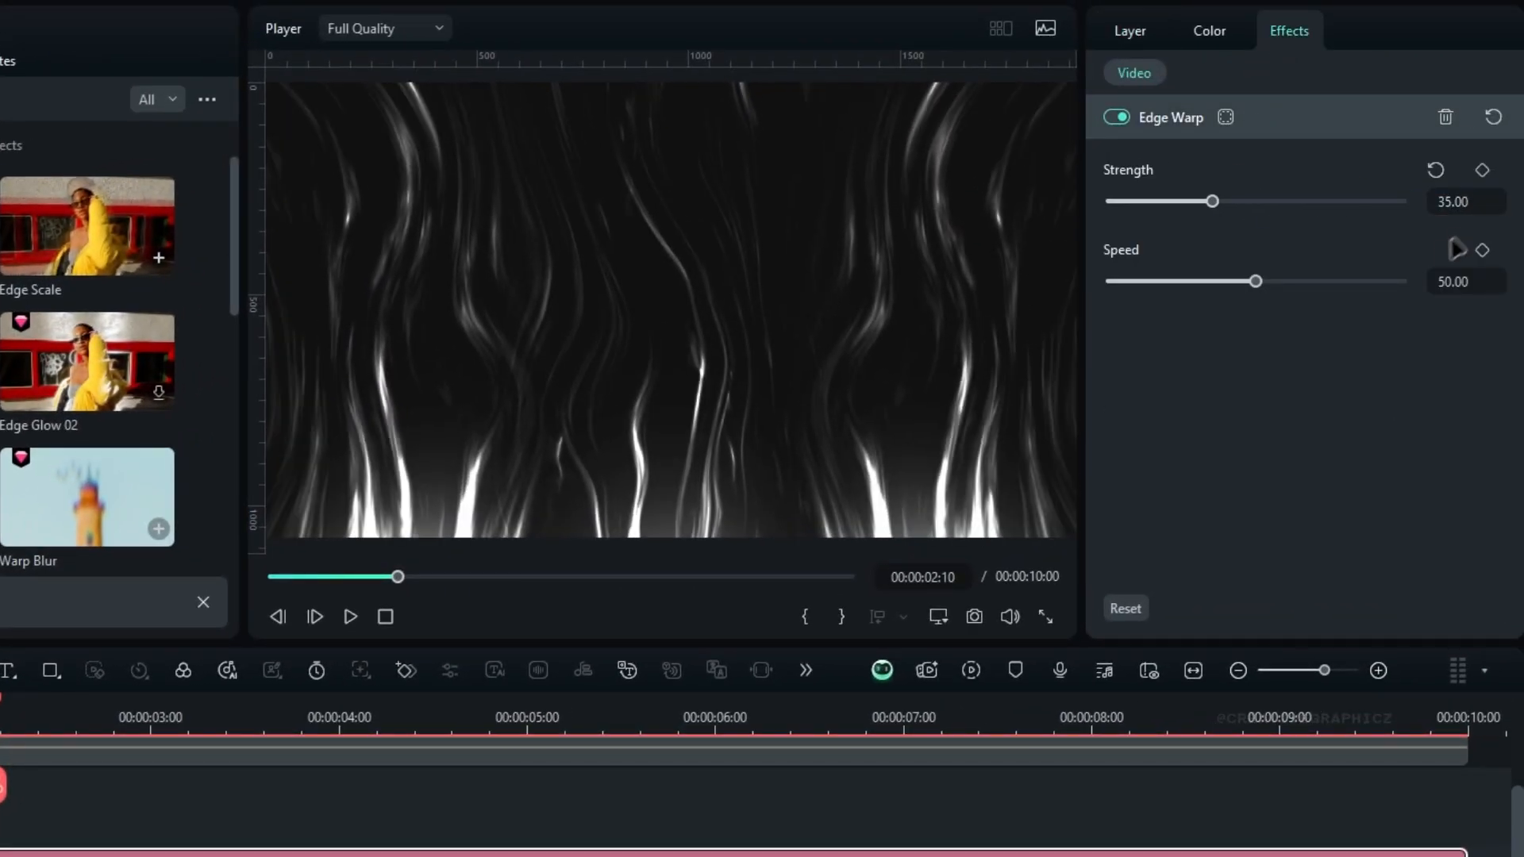
{"action": "left_click_drag", "start_coordinate": [1255, 281], "coordinate": [1088, 272]}
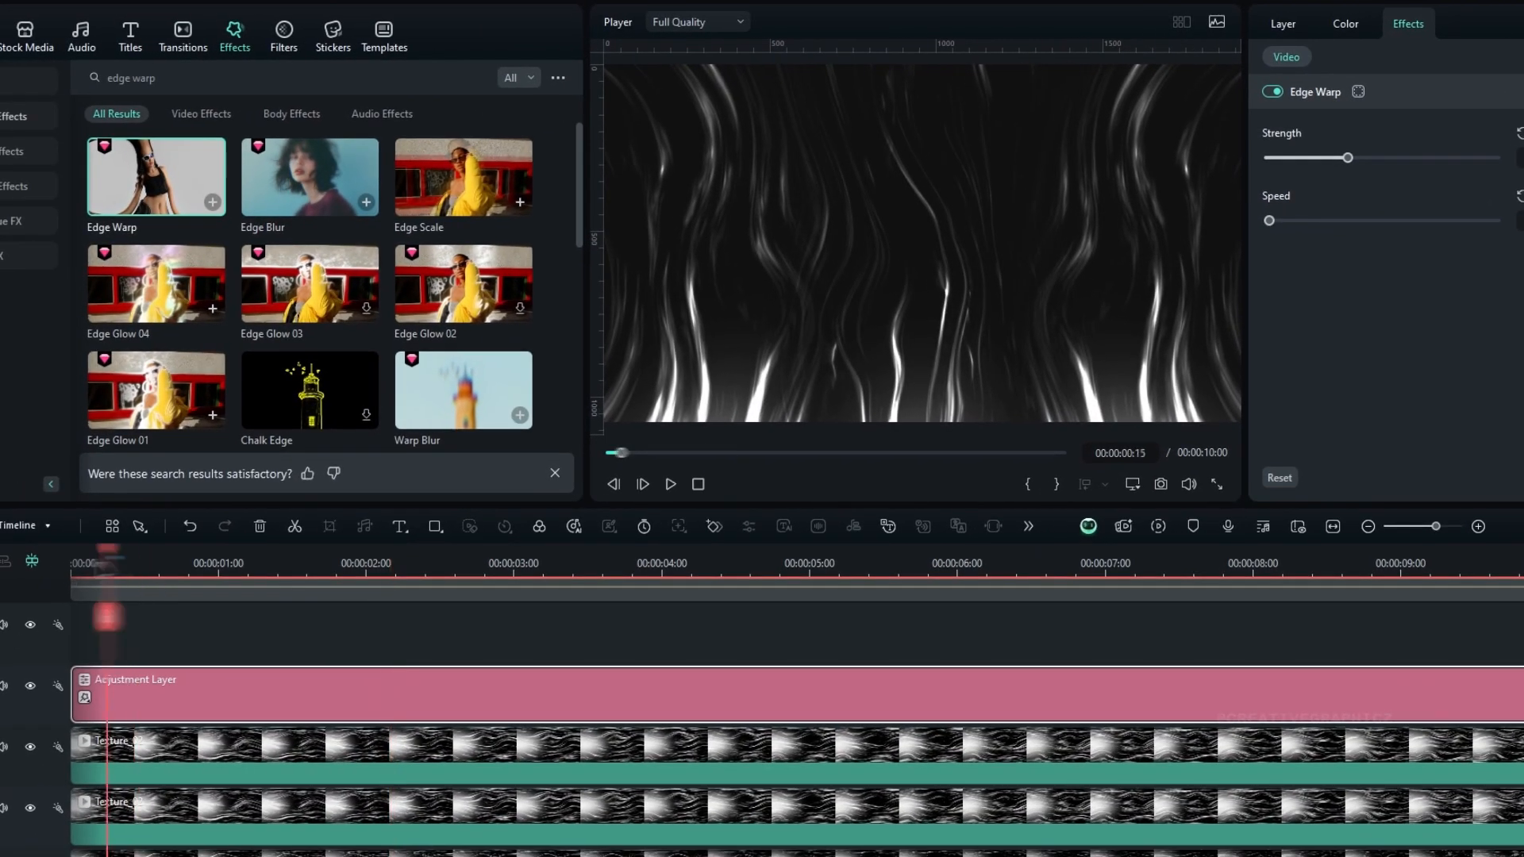
{"action": "left_click_drag", "start_coordinate": [108, 548], "coordinate": [196, 603]}
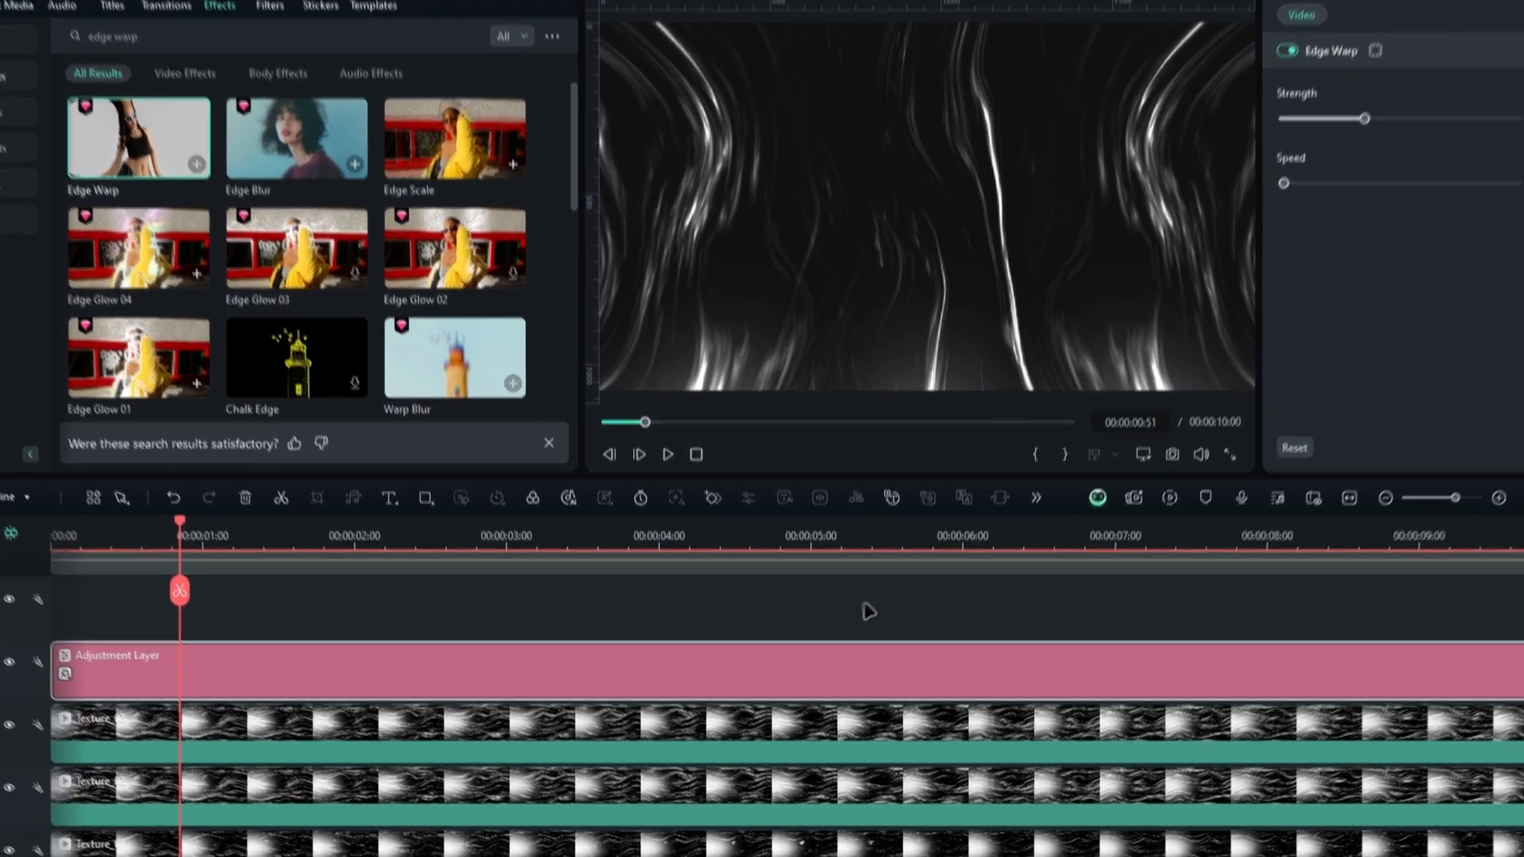
Combine the adjustment layer, all texture clips and the Black clip into a compound clip named BG
{"action": "scroll", "coordinate": [844, 616], "scroll_direction": "down", "scroll_amount": 1}
{"action": "left_click_drag", "start_coordinate": [852, 609], "coordinate": [591, 761]}
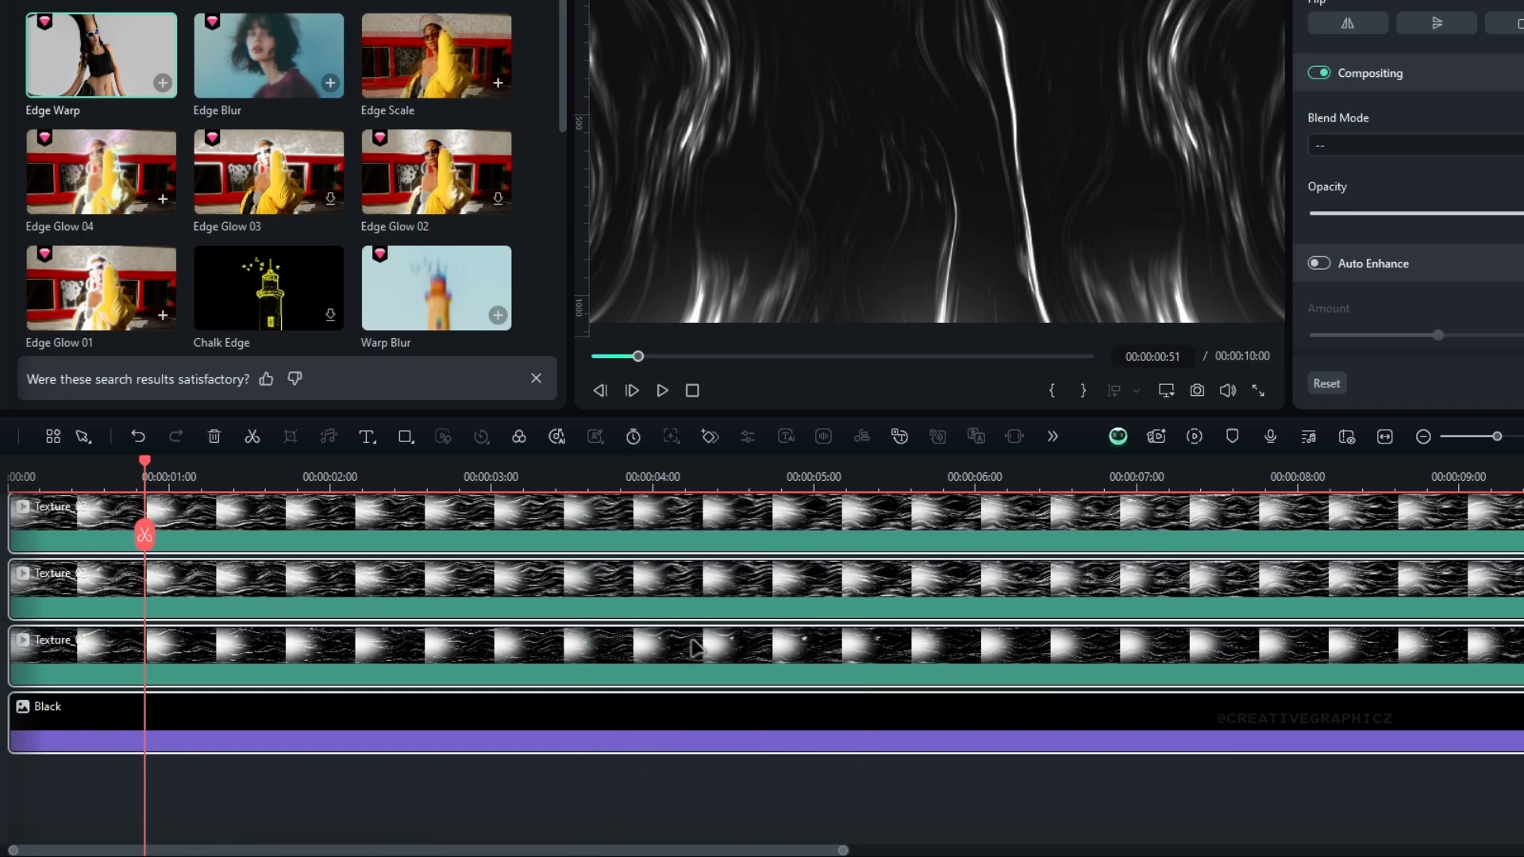
{"action": "key", "text": "alt+g"}
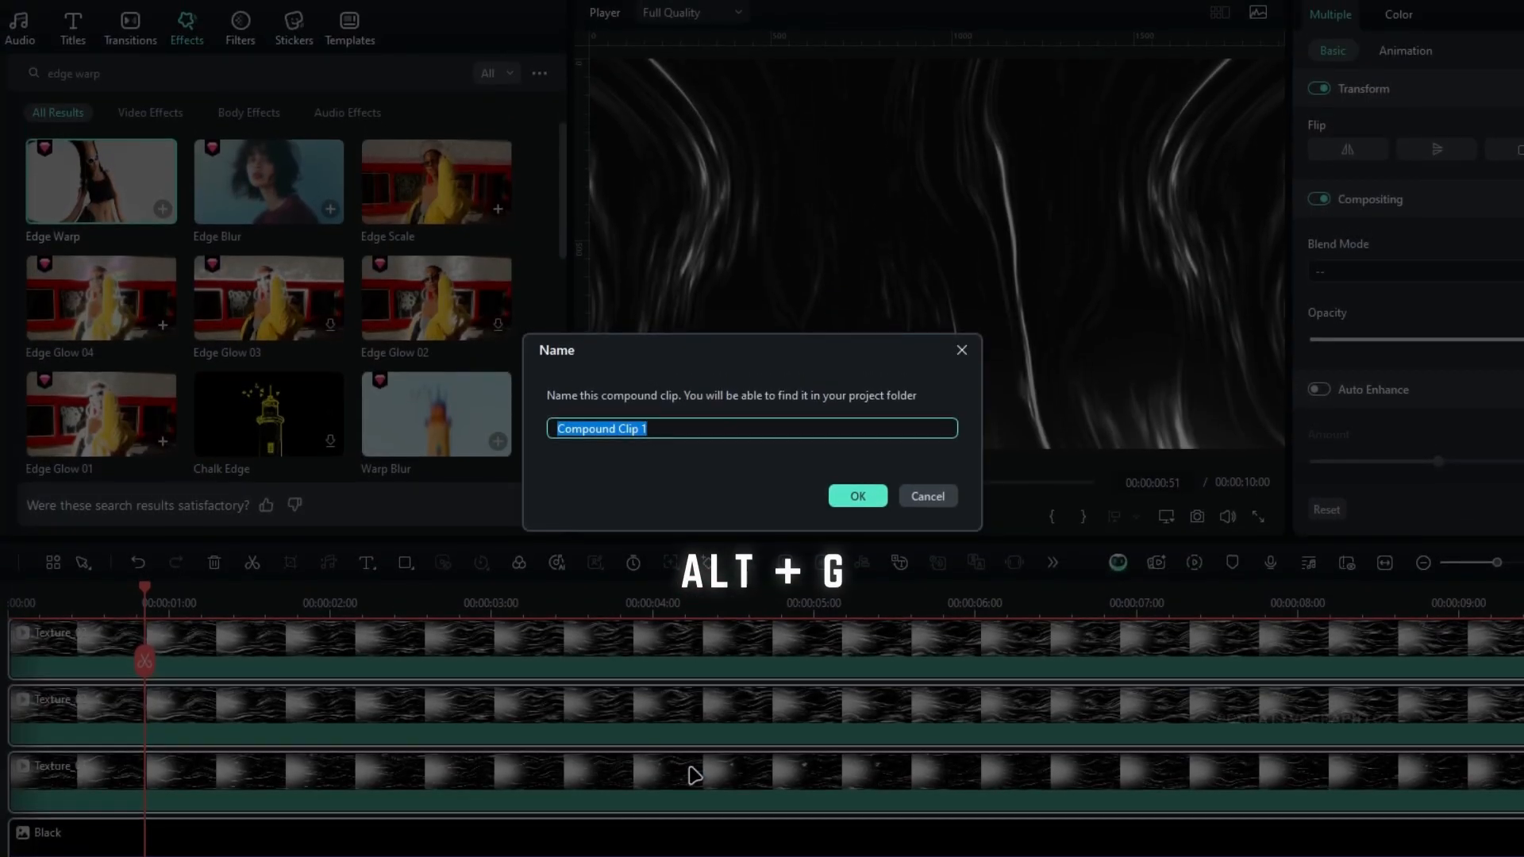
{"action": "key", "text": "Return"}
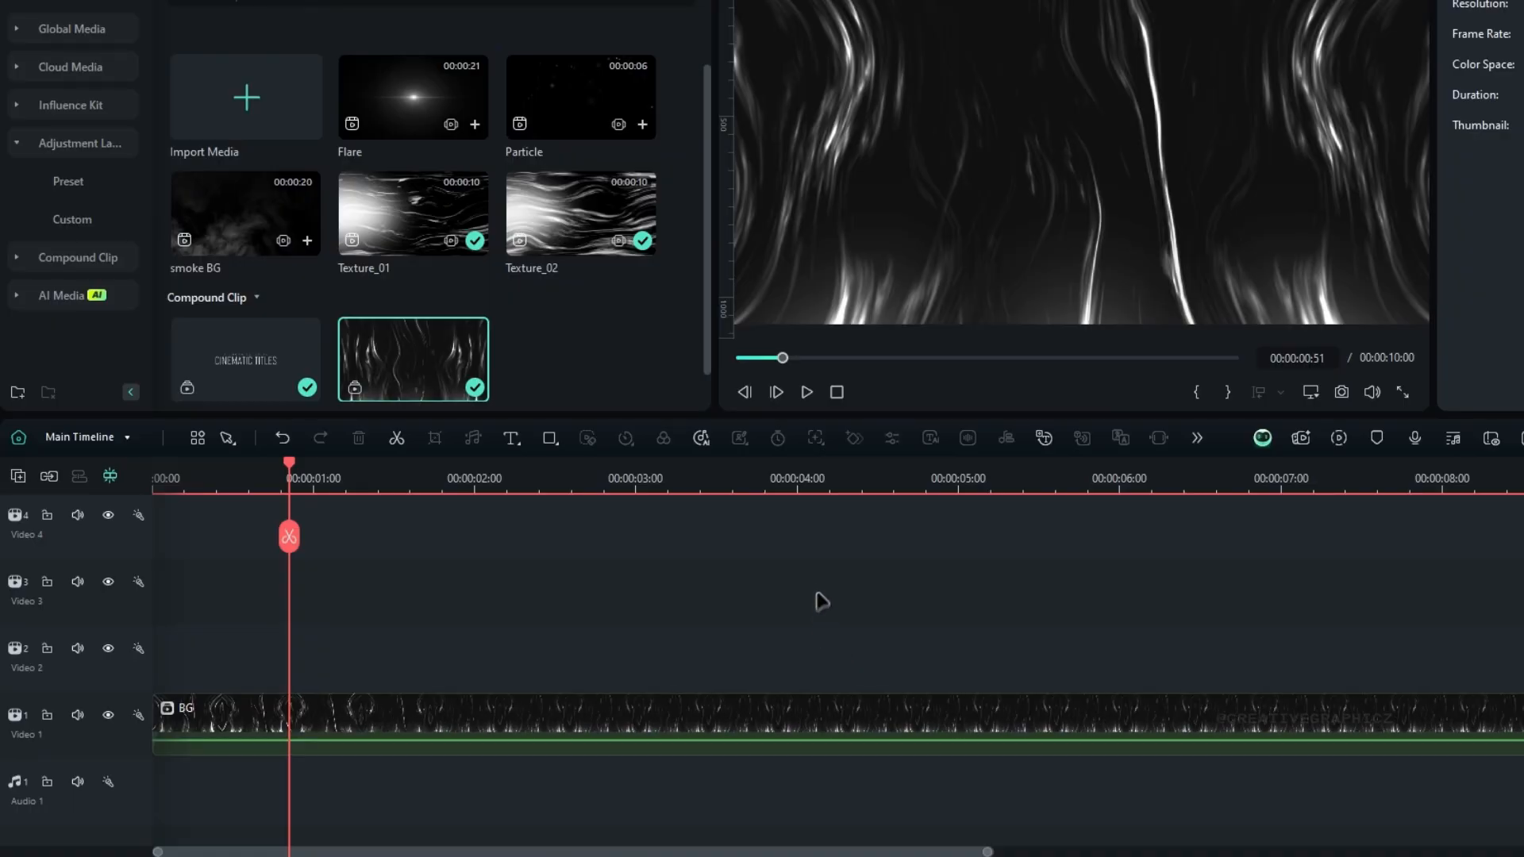
Show the hidden Text track, move the Text compound clip down to video track 4, and preview the titles over the background
{"action": "scroll", "coordinate": [821, 602], "scroll_direction": "up", "scroll_amount": 5}
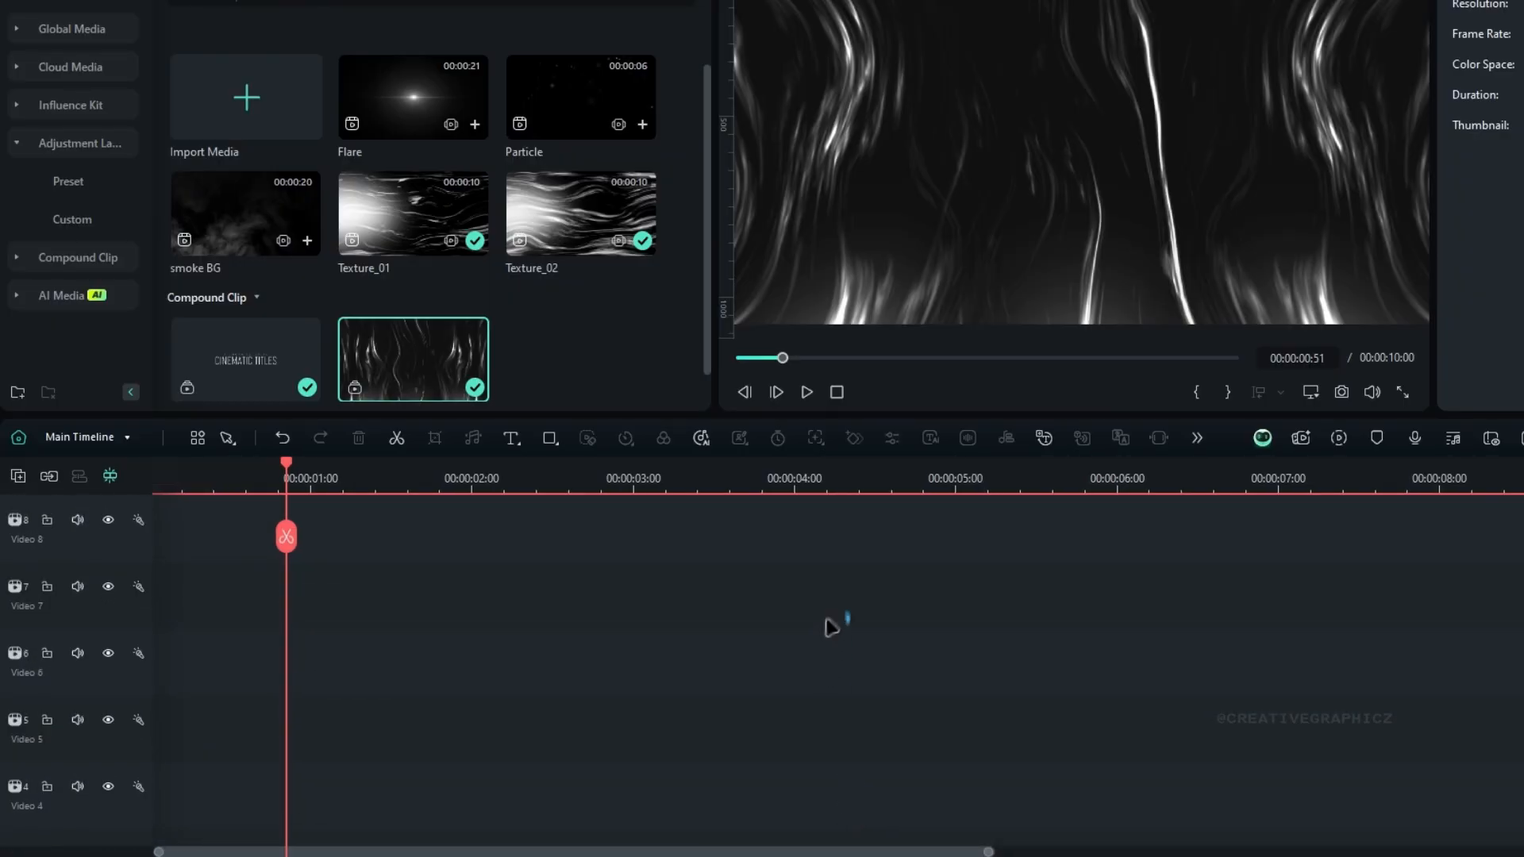
{"action": "left_click", "coordinate": [107, 553]}
{"action": "left_click_drag", "start_coordinate": [471, 559], "coordinate": [537, 619]}
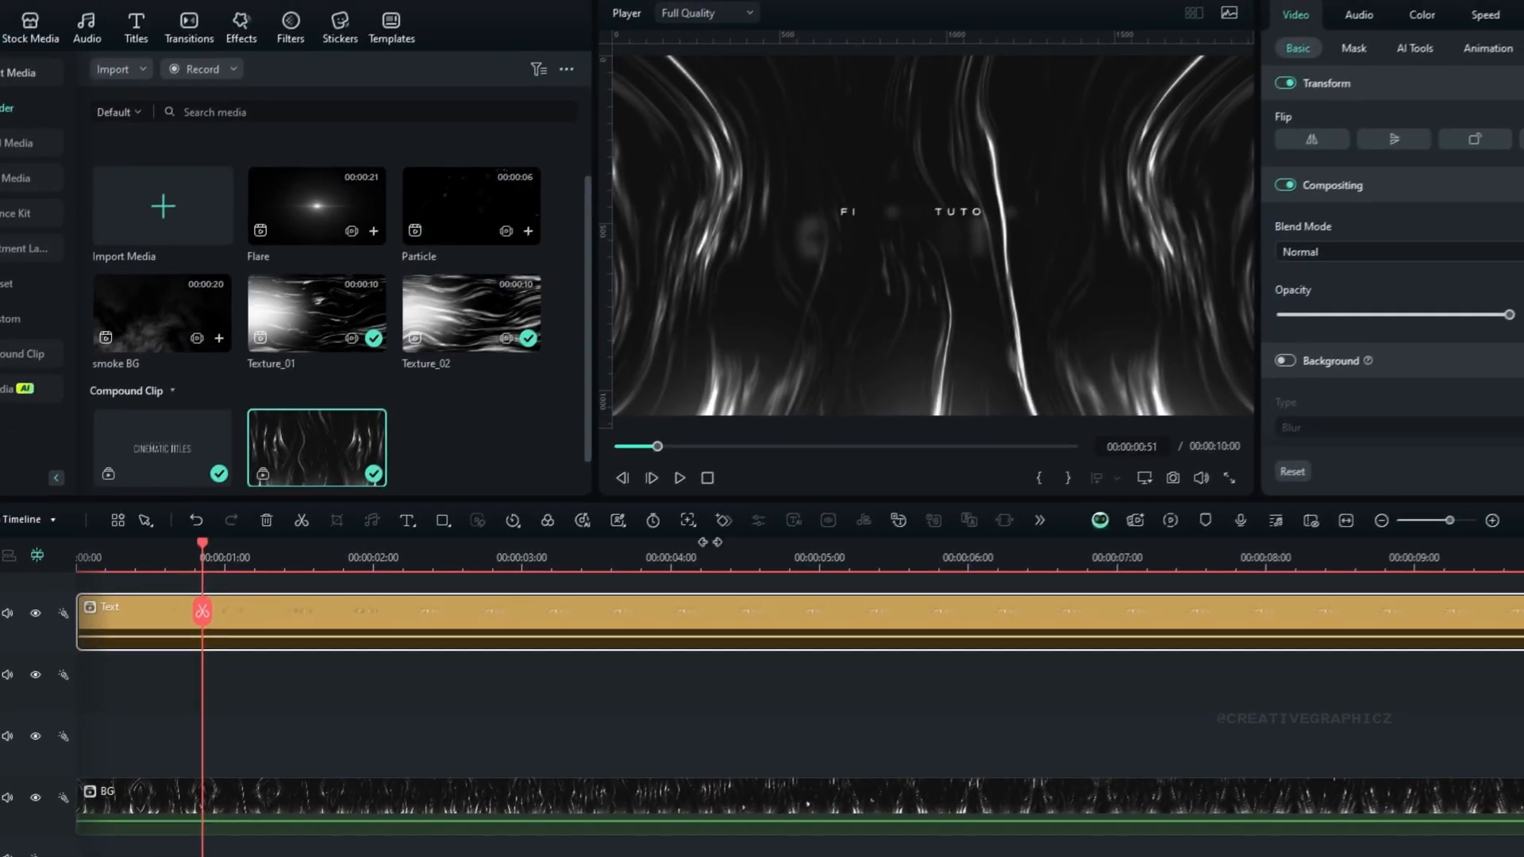
{"action": "left_click", "coordinate": [772, 478]}
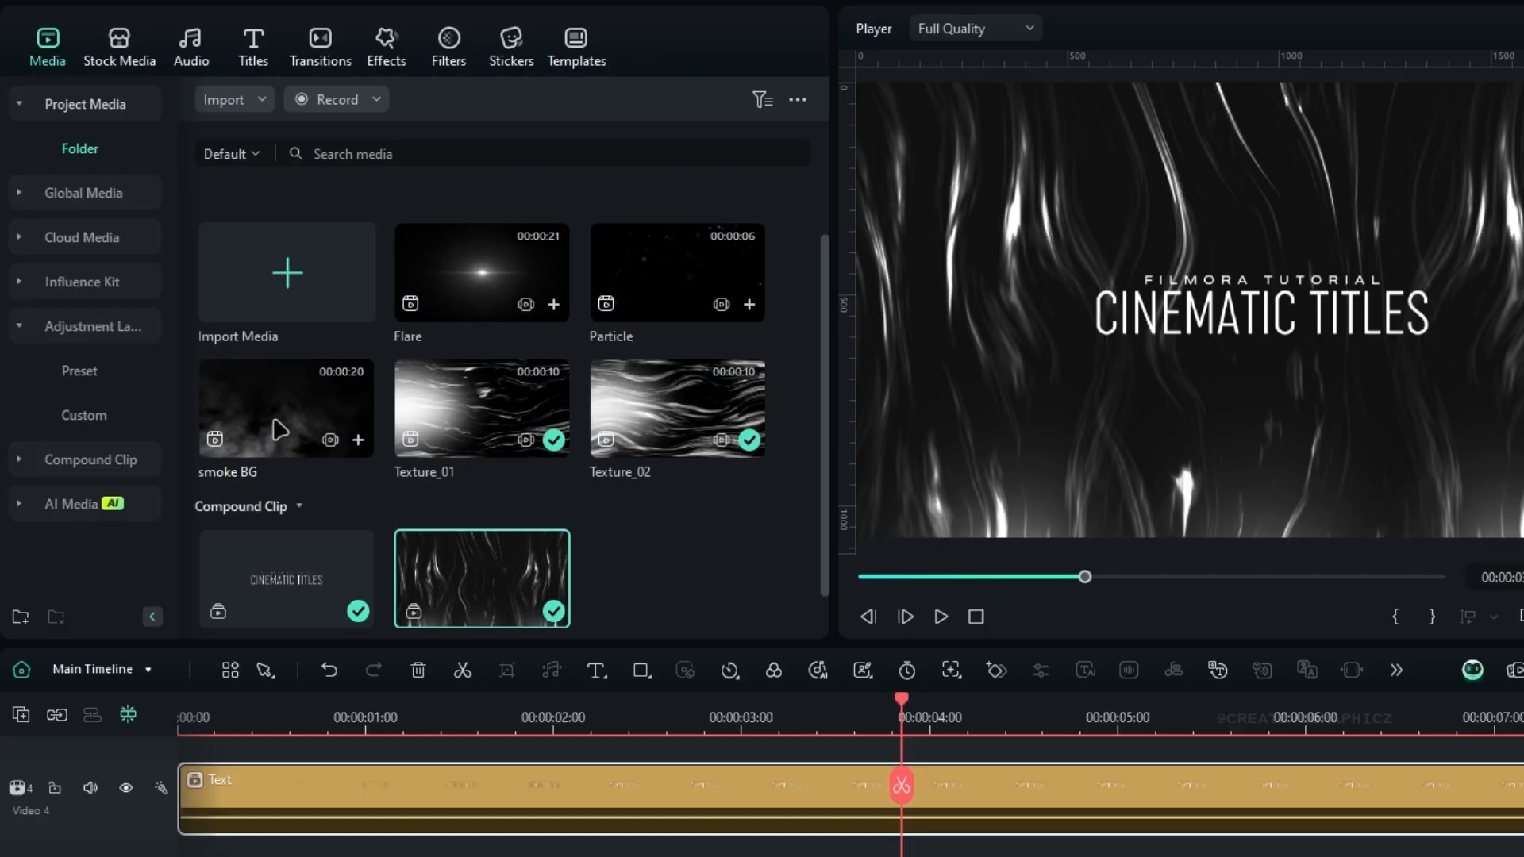
Add smoke BG on video track 2 and Particle on track 3 from the timeline start, keeping the 1920 x 1080 60fps project settings
{"action": "left_click_drag", "start_coordinate": [276, 421], "coordinate": [213, 856]}
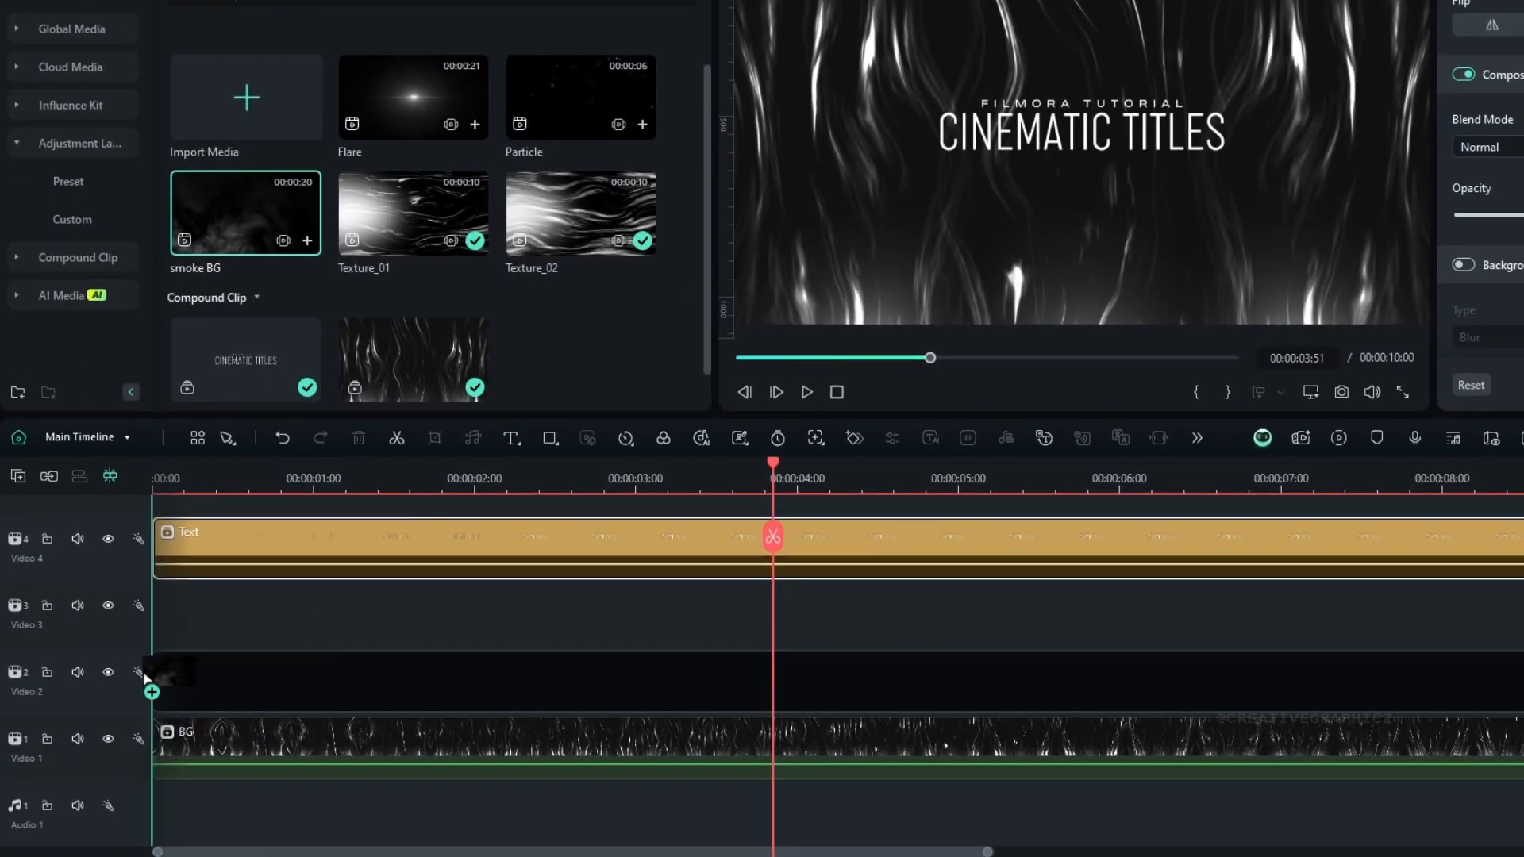
{"action": "left_click_drag", "start_coordinate": [144, 677], "coordinate": [147, 678]}
{"action": "left_click", "coordinate": [1047, 394]}
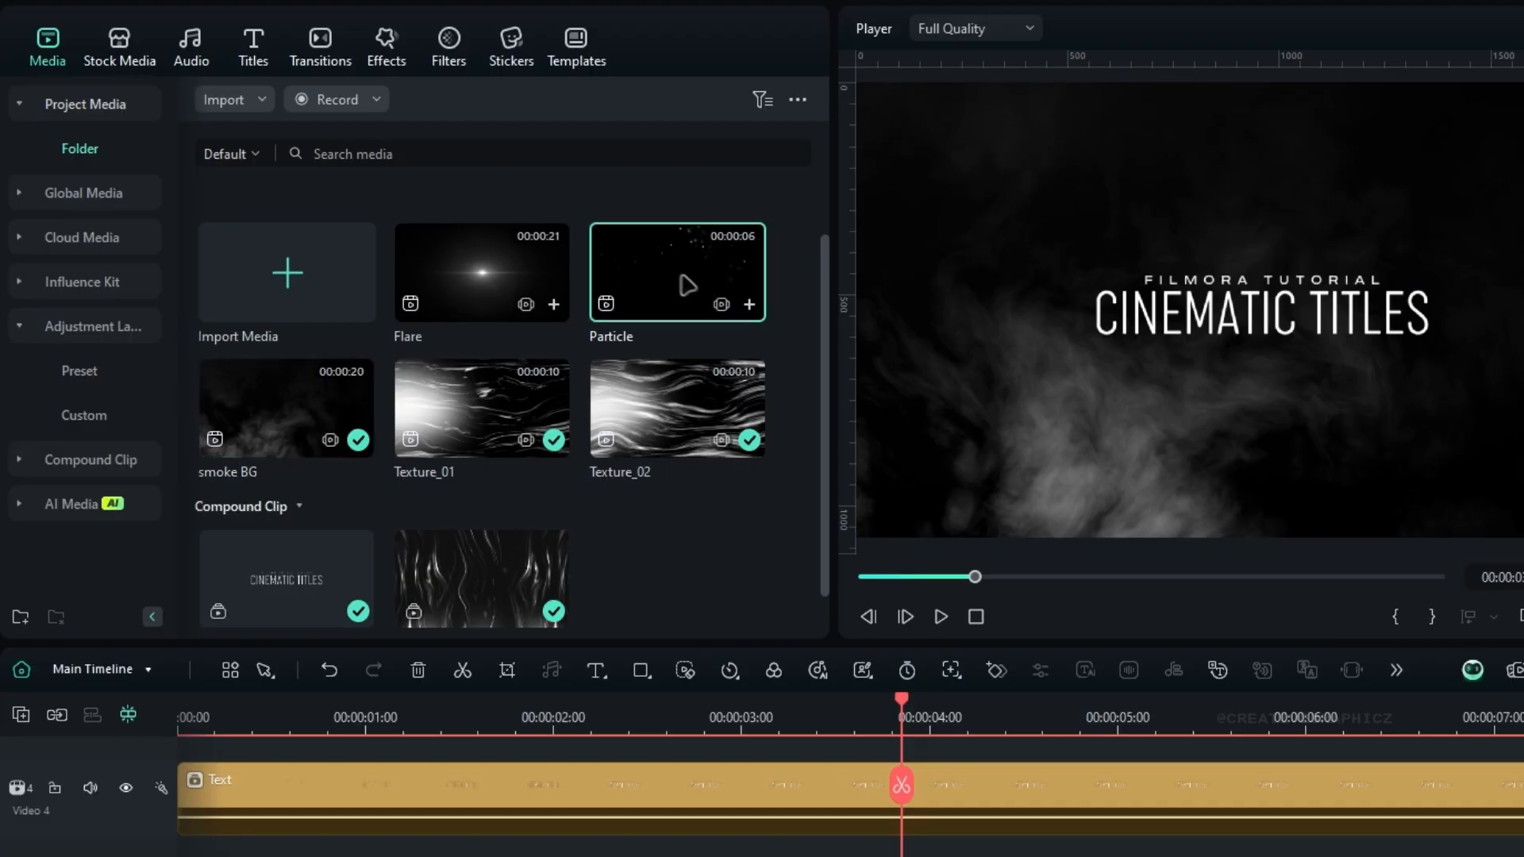
{"action": "left_click_drag", "start_coordinate": [687, 285], "coordinate": [184, 856]}
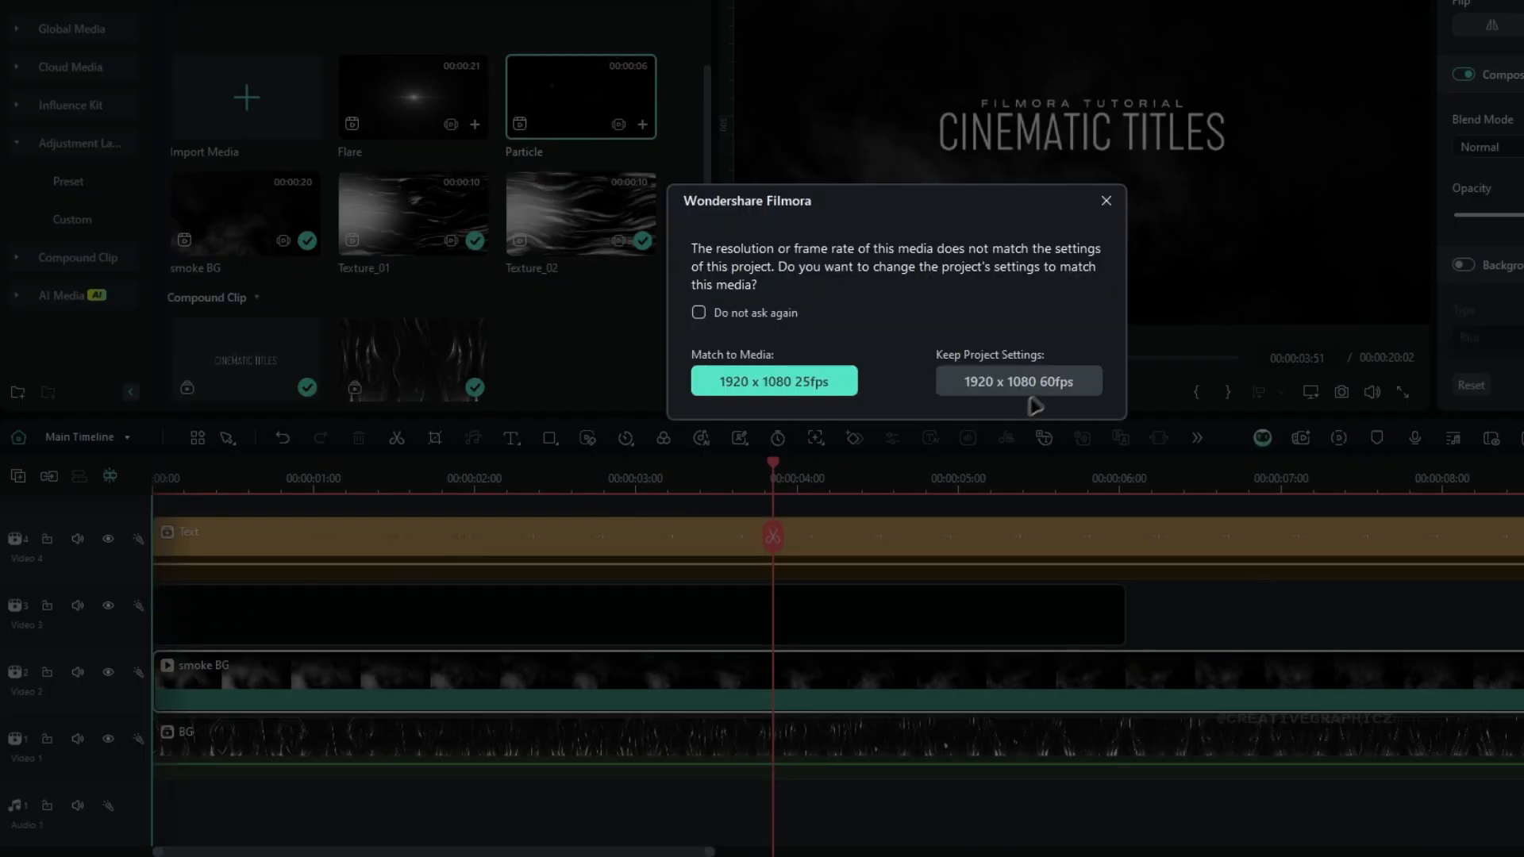
{"action": "left_click", "coordinate": [1030, 395]}
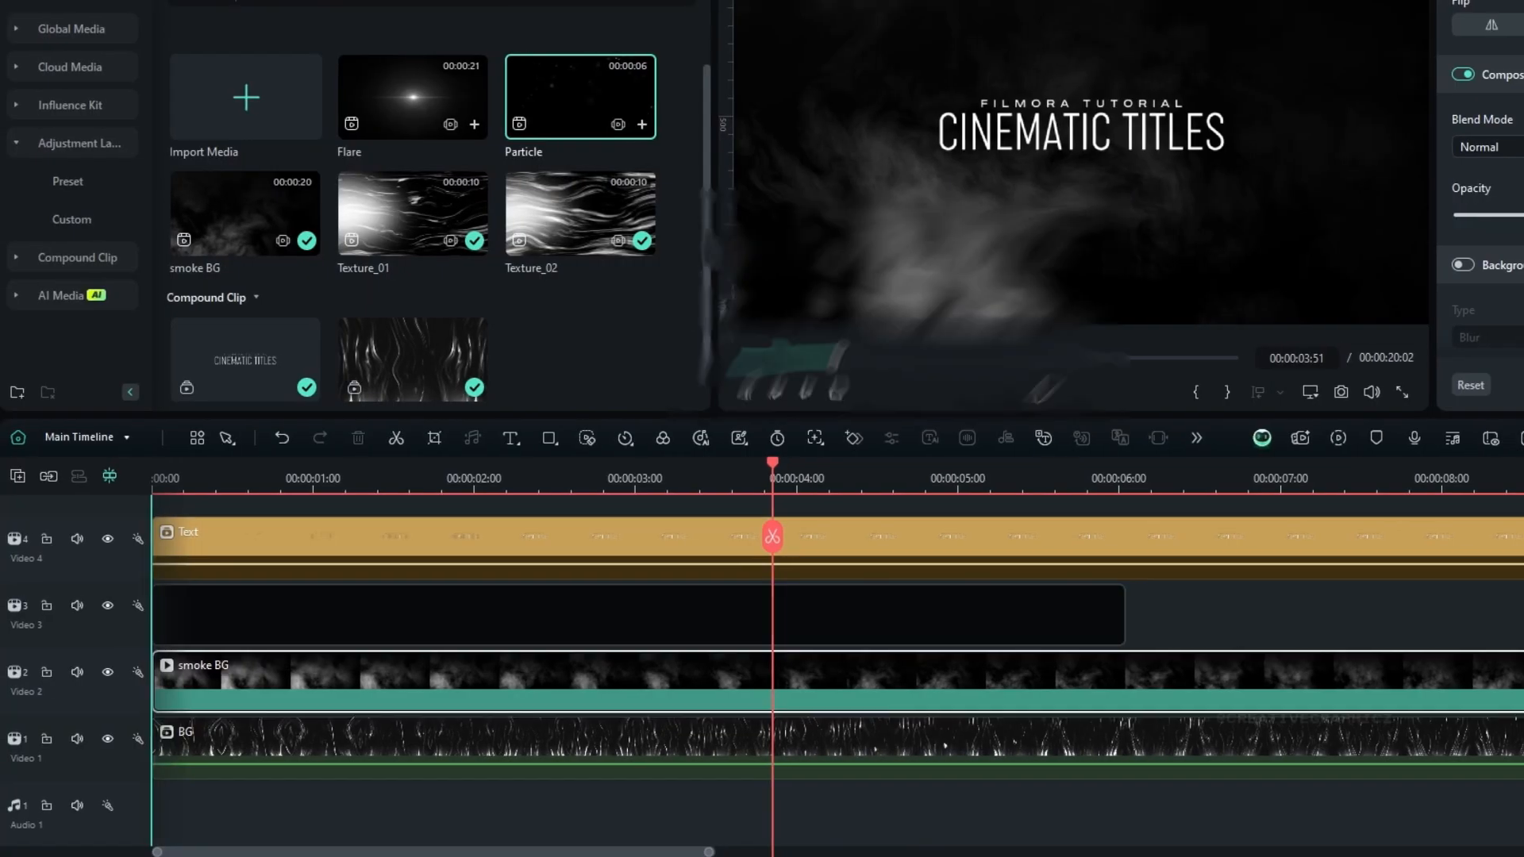
Split the smoke BG clip at 10 seconds and delete the excess part after it
{"action": "left_click", "coordinate": [863, 480]}
{"action": "left_click", "coordinate": [1006, 692]}
{"action": "left_click", "coordinate": [866, 537]}
{"action": "key", "text": "Delete"}
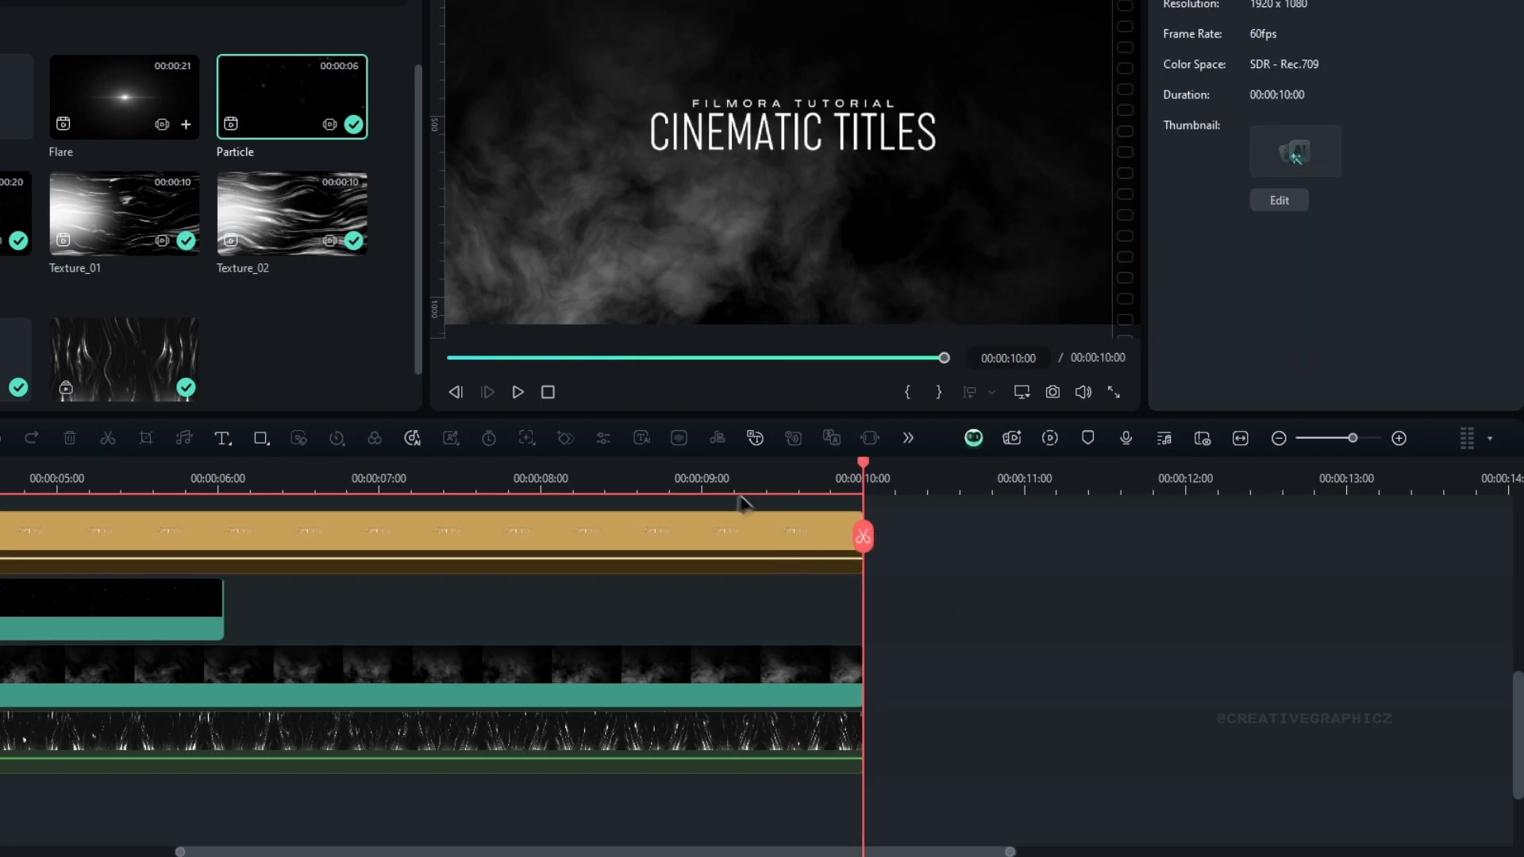
Set the blend mode of the Particle and smoke BG clips to Screen
{"action": "left_click", "coordinate": [738, 480]}
{"action": "left_click", "coordinate": [1332, 525]}
{"action": "left_click_drag", "start_coordinate": [1007, 568], "coordinate": [398, 603]}
{"action": "left_click_drag", "start_coordinate": [633, 591], "coordinate": [647, 595]}
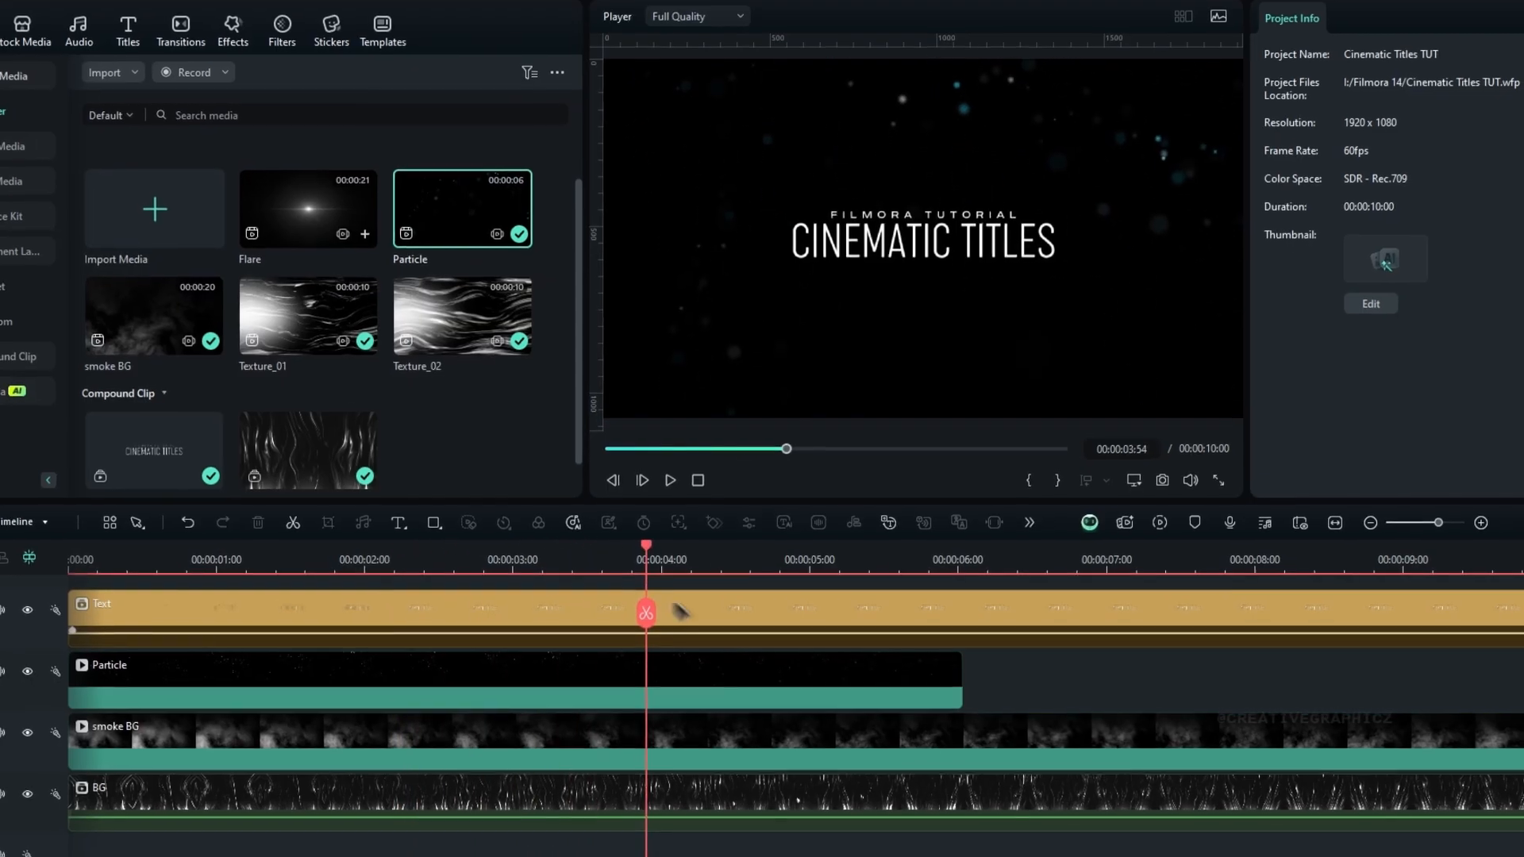
{"action": "left_click_drag", "start_coordinate": [1070, 671], "coordinate": [751, 747]}
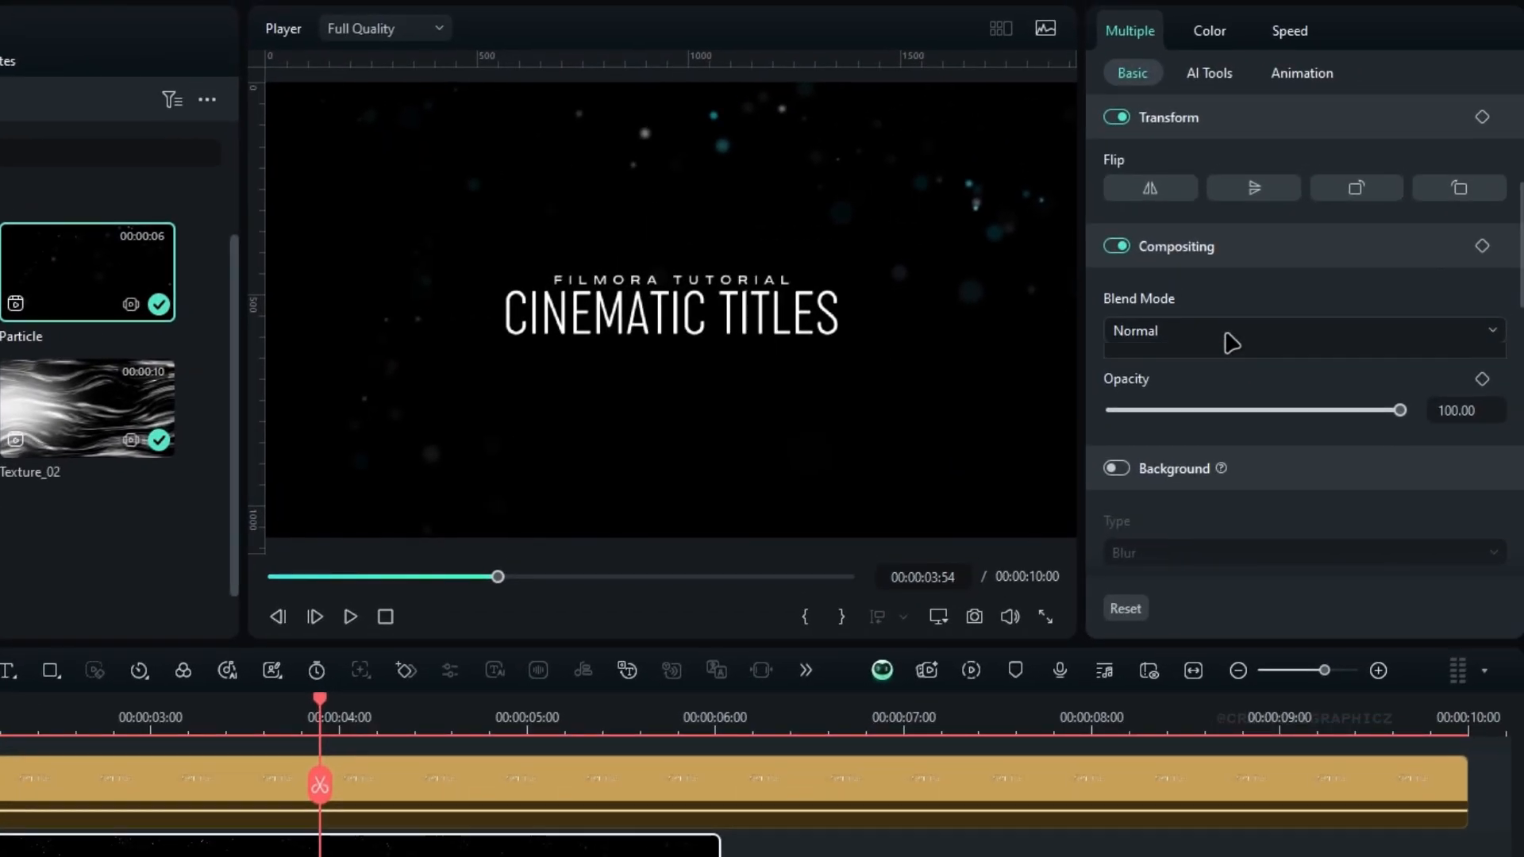
{"action": "left_click", "coordinate": [1231, 343]}
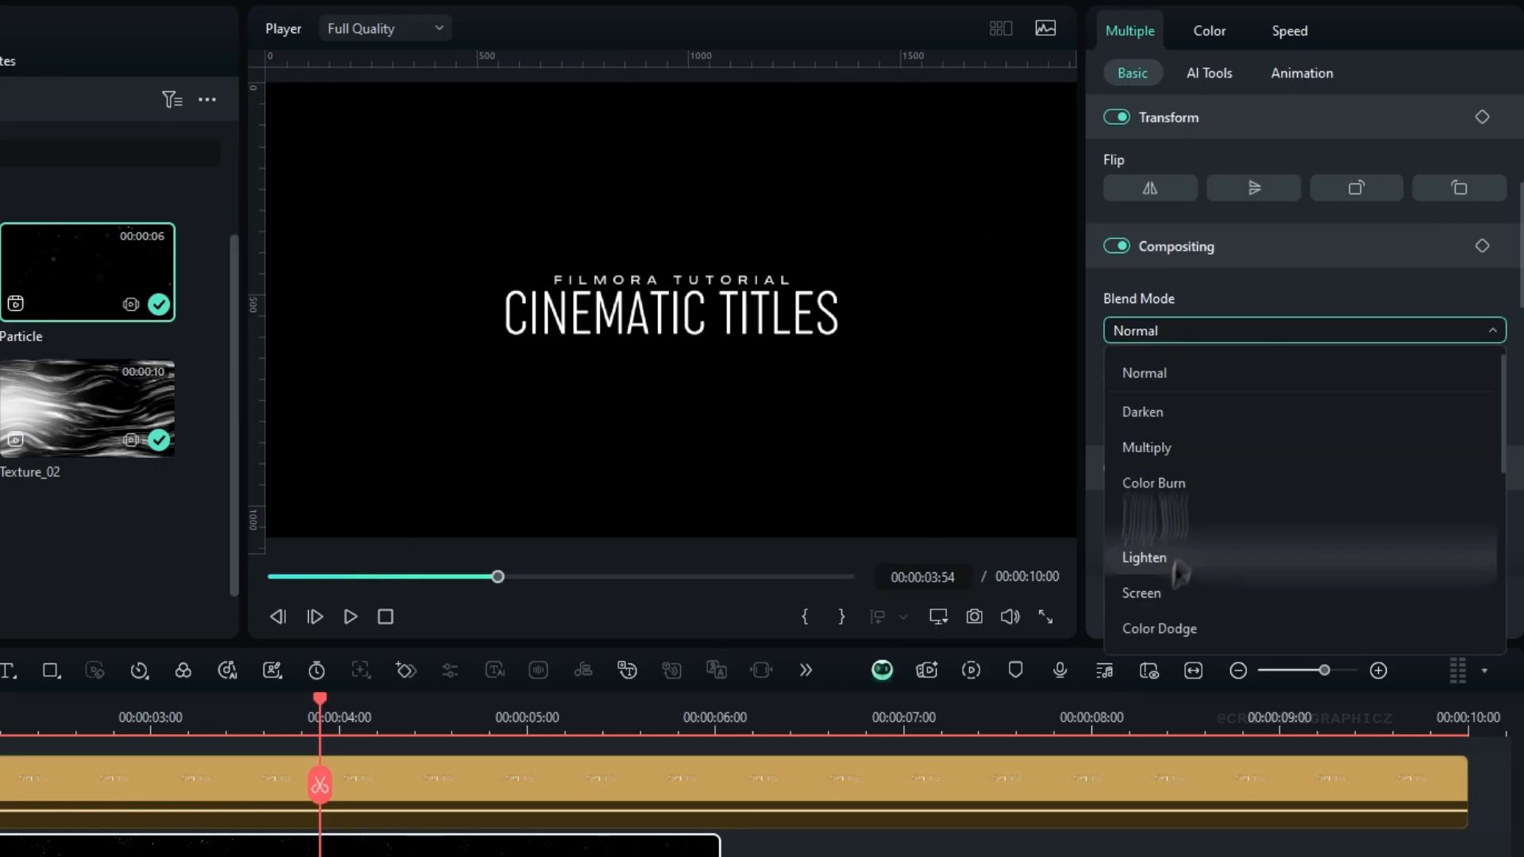
{"action": "left_click", "coordinate": [1163, 595]}
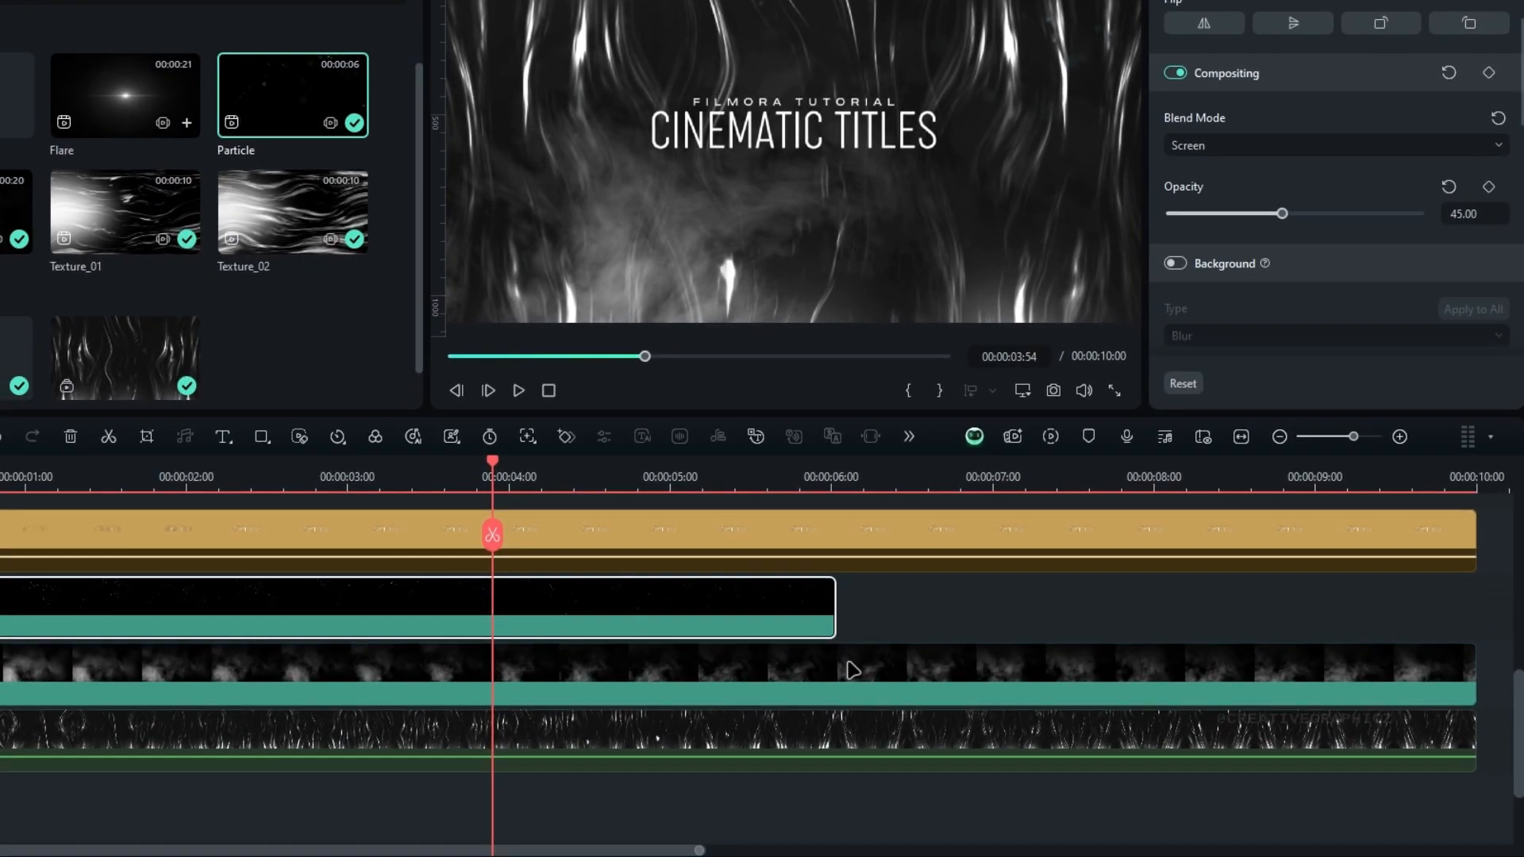
Set the smoke BG clip's opacity to 15 and preview the composite along the timeline
{"action": "left_click", "coordinate": [852, 671]}
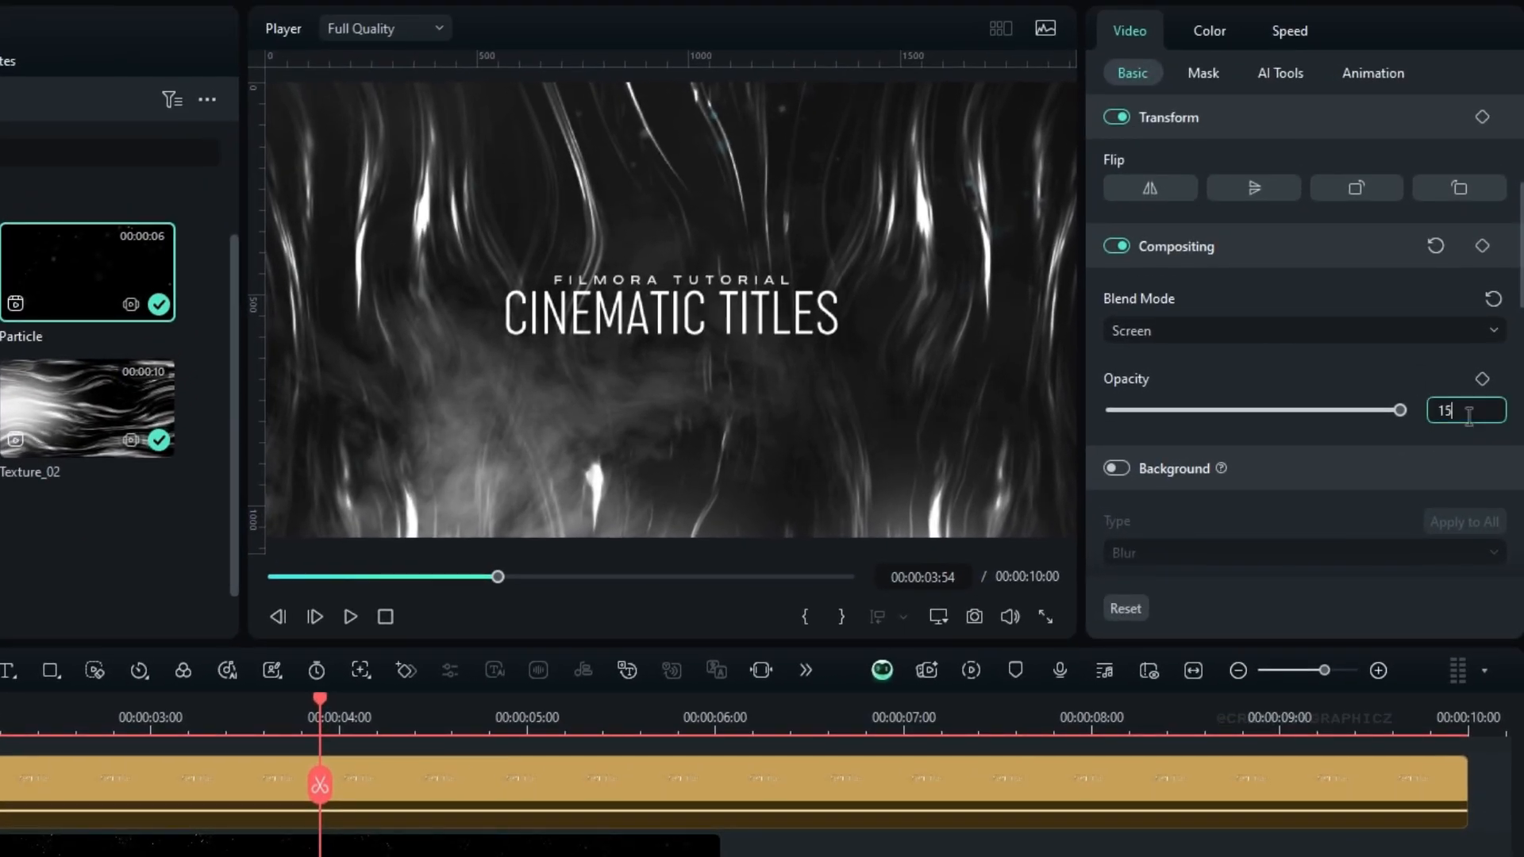
{"action": "left_click", "coordinate": [1468, 415]}
{"action": "type", "text": "15"}
{"action": "key", "text": "Return"}
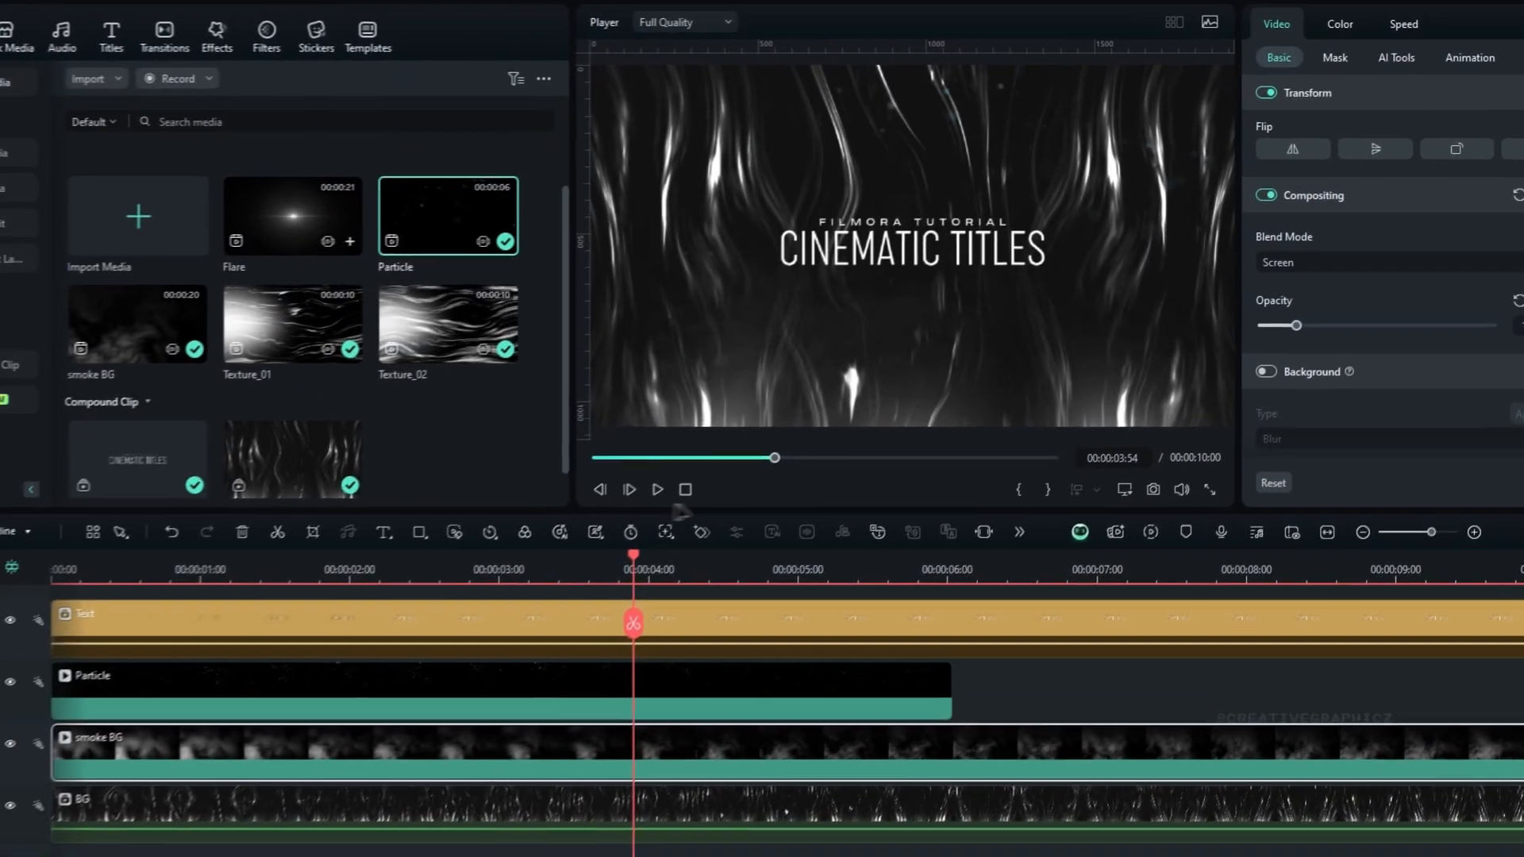
{"action": "key", "text": "space"}
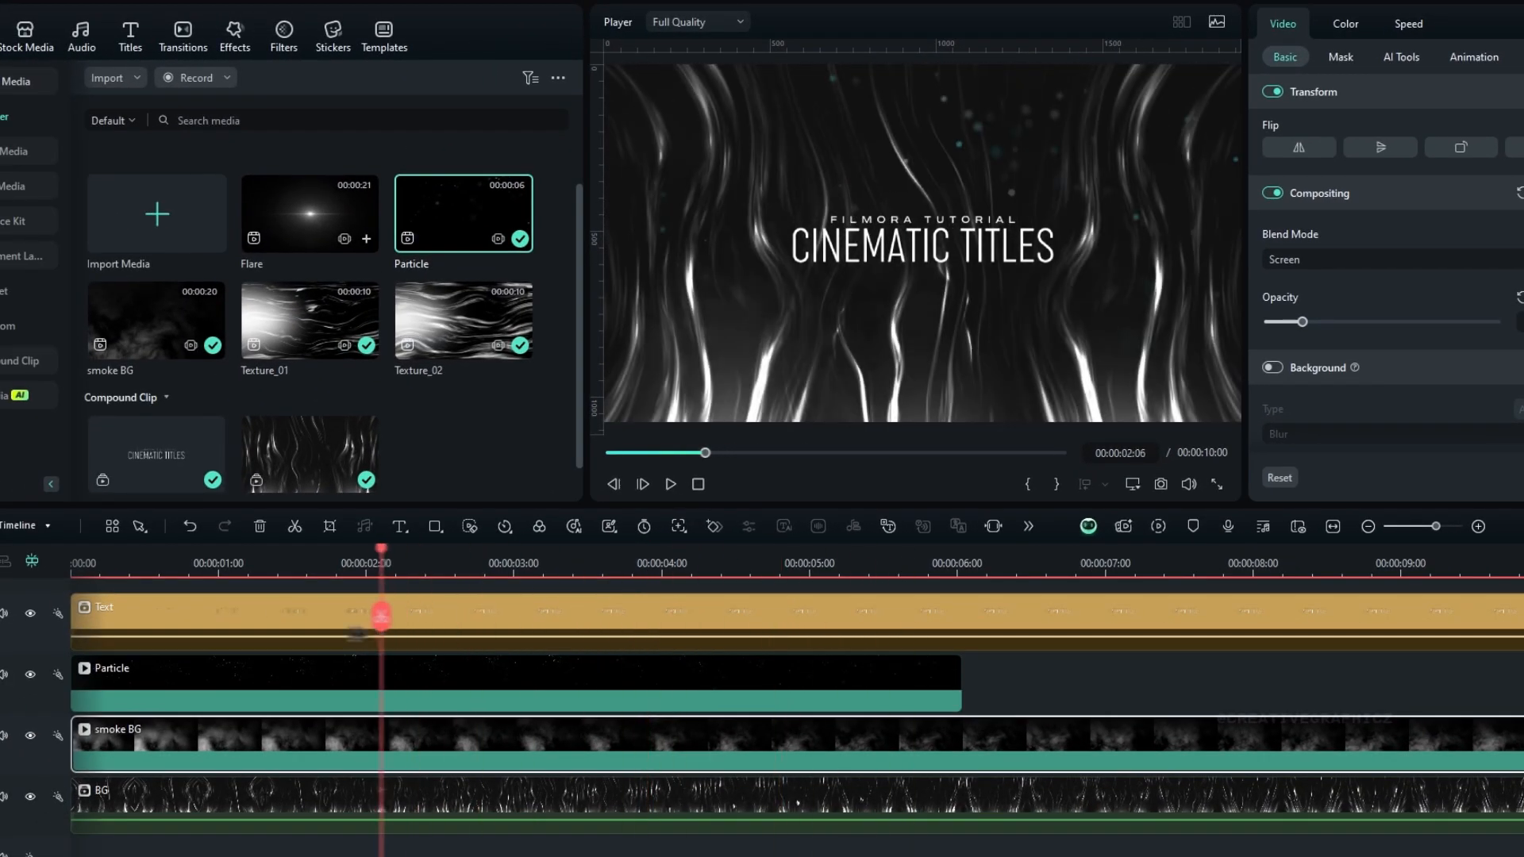
{"action": "left_click_drag", "start_coordinate": [356, 634], "coordinate": [861, 660]}
Add a Dissolve transition to the end of the Particle clip with a duration of 00:00:00:40
{"action": "left_click", "coordinate": [892, 680]}
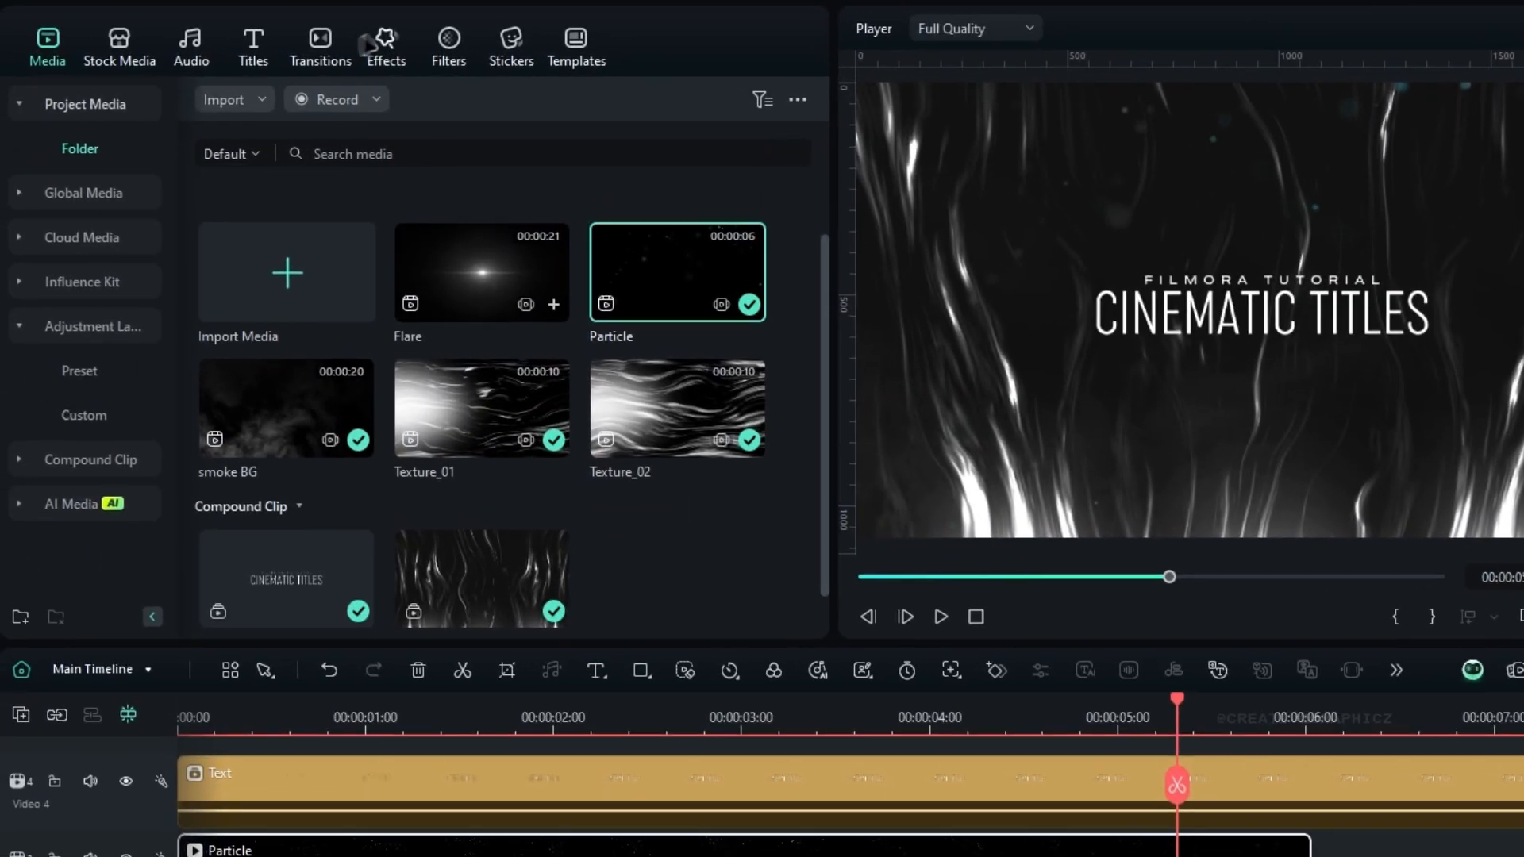
{"action": "left_click", "coordinate": [234, 32]}
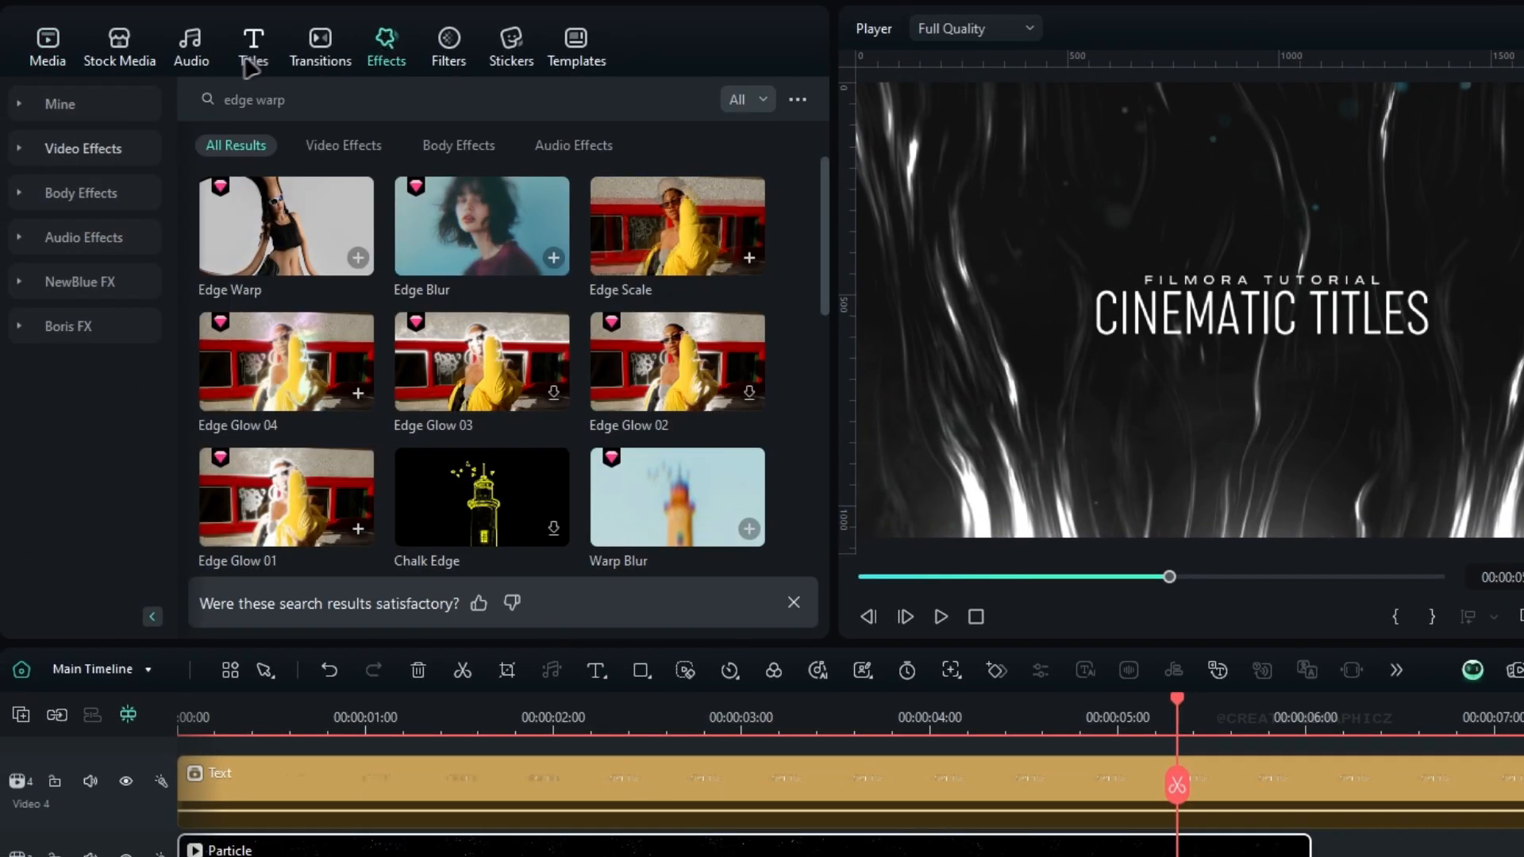
{"action": "left_click", "coordinate": [320, 44]}
{"action": "left_click", "coordinate": [105, 239]}
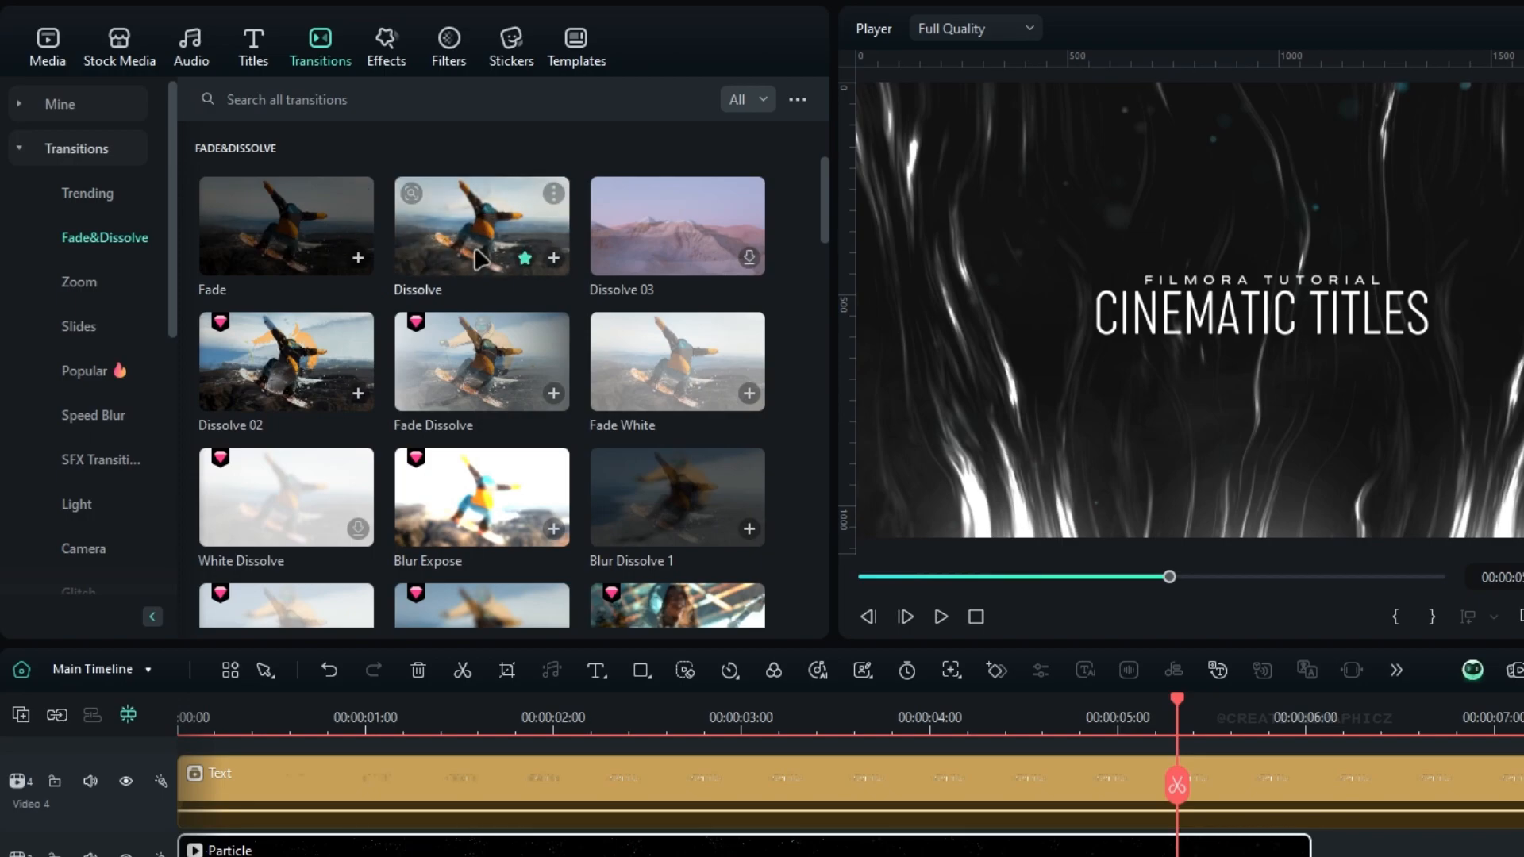
{"action": "left_click_drag", "start_coordinate": [476, 258], "coordinate": [1198, 852]}
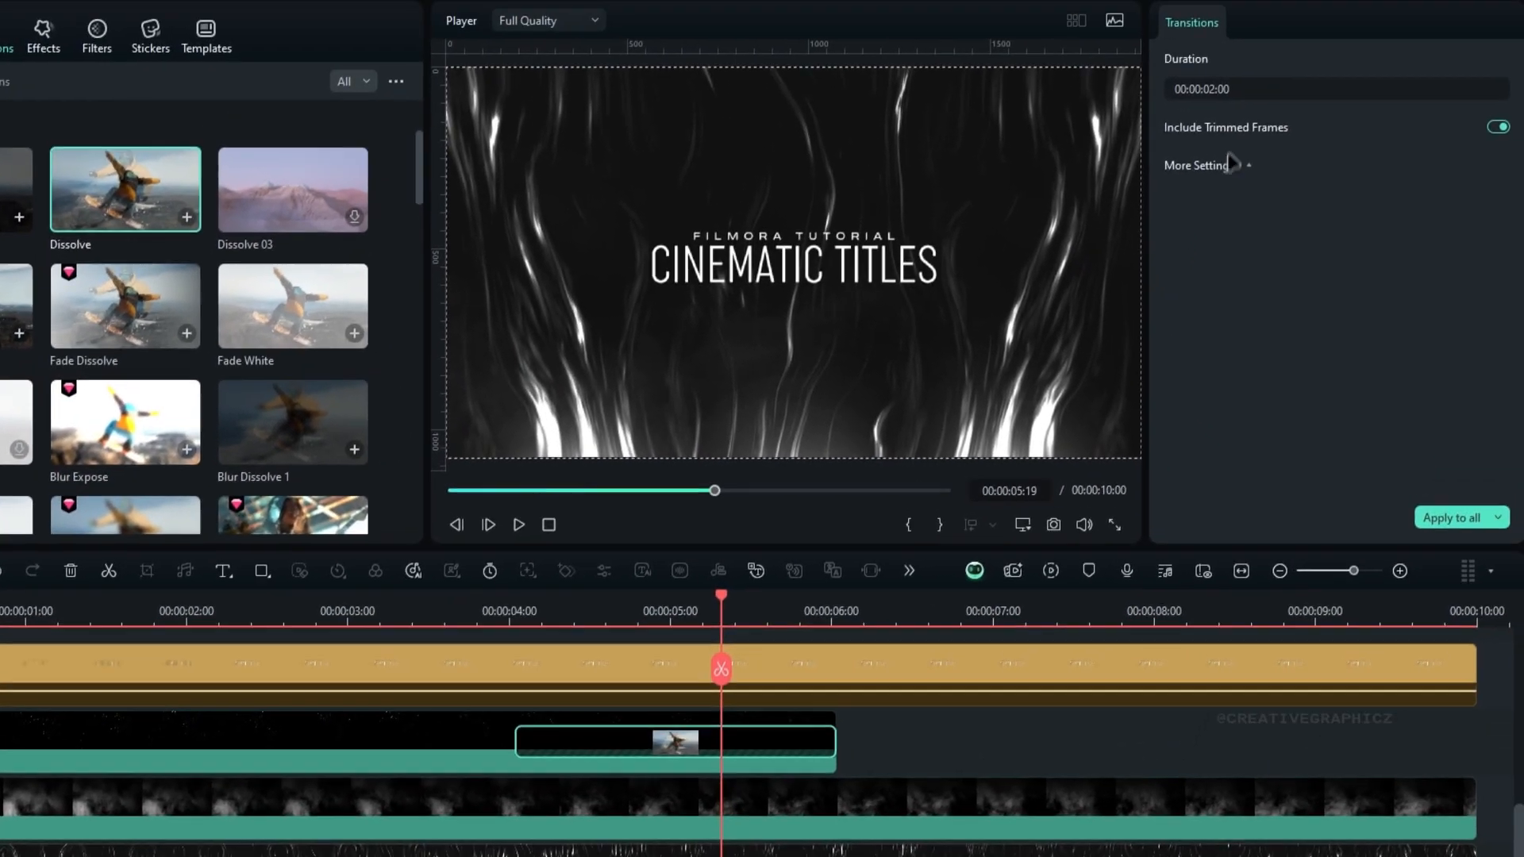
{"action": "left_click", "coordinate": [1239, 92]}
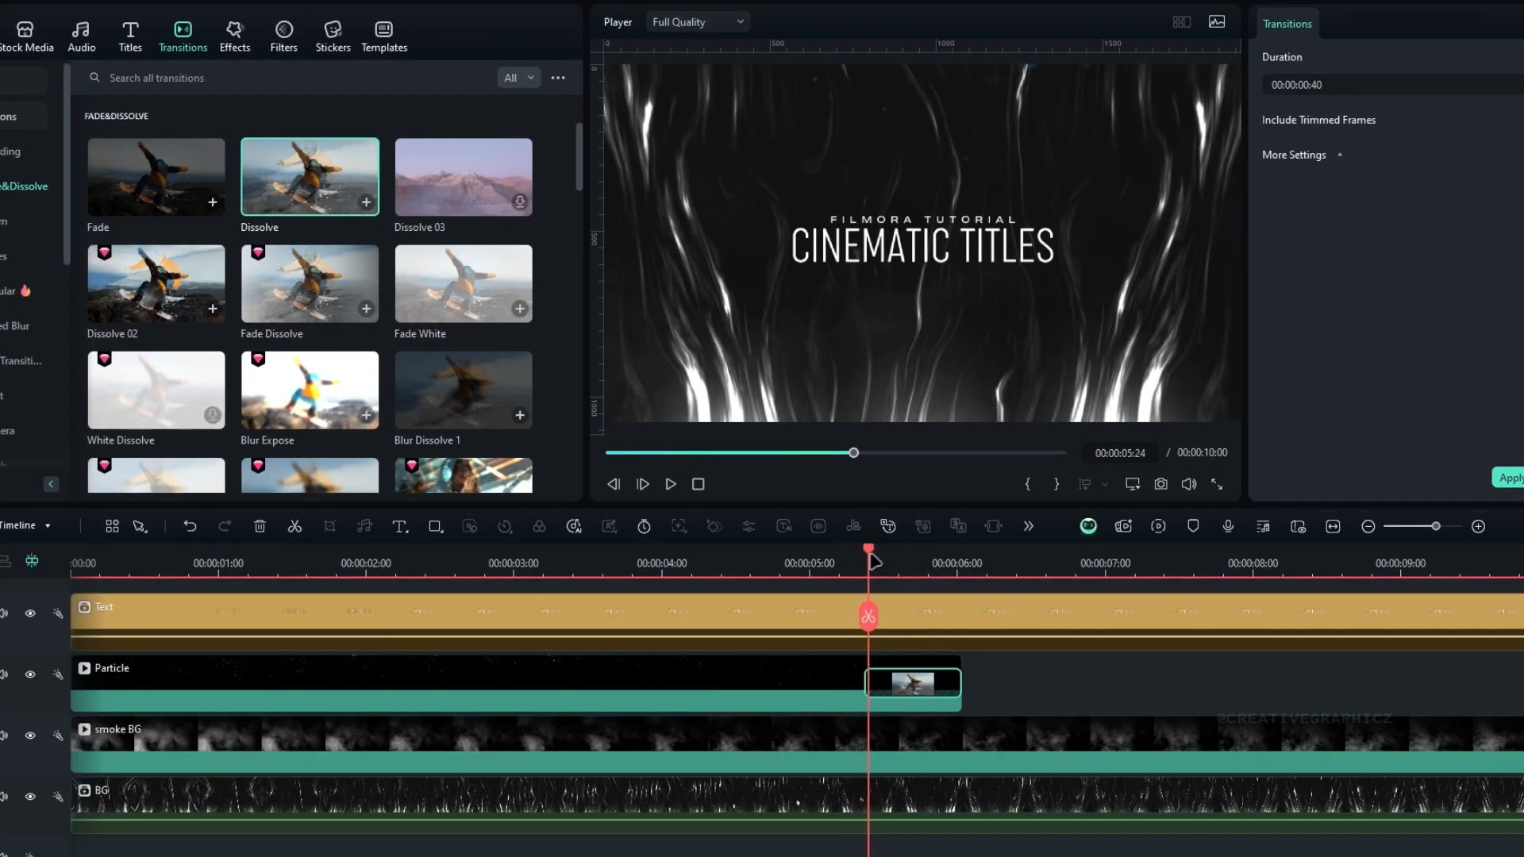
Add a scale keyframe of 80% to the Text clip at the timeline start
{"action": "left_click_drag", "start_coordinate": [873, 562], "coordinate": [62, 610]}
{"action": "left_click", "coordinate": [262, 629]}
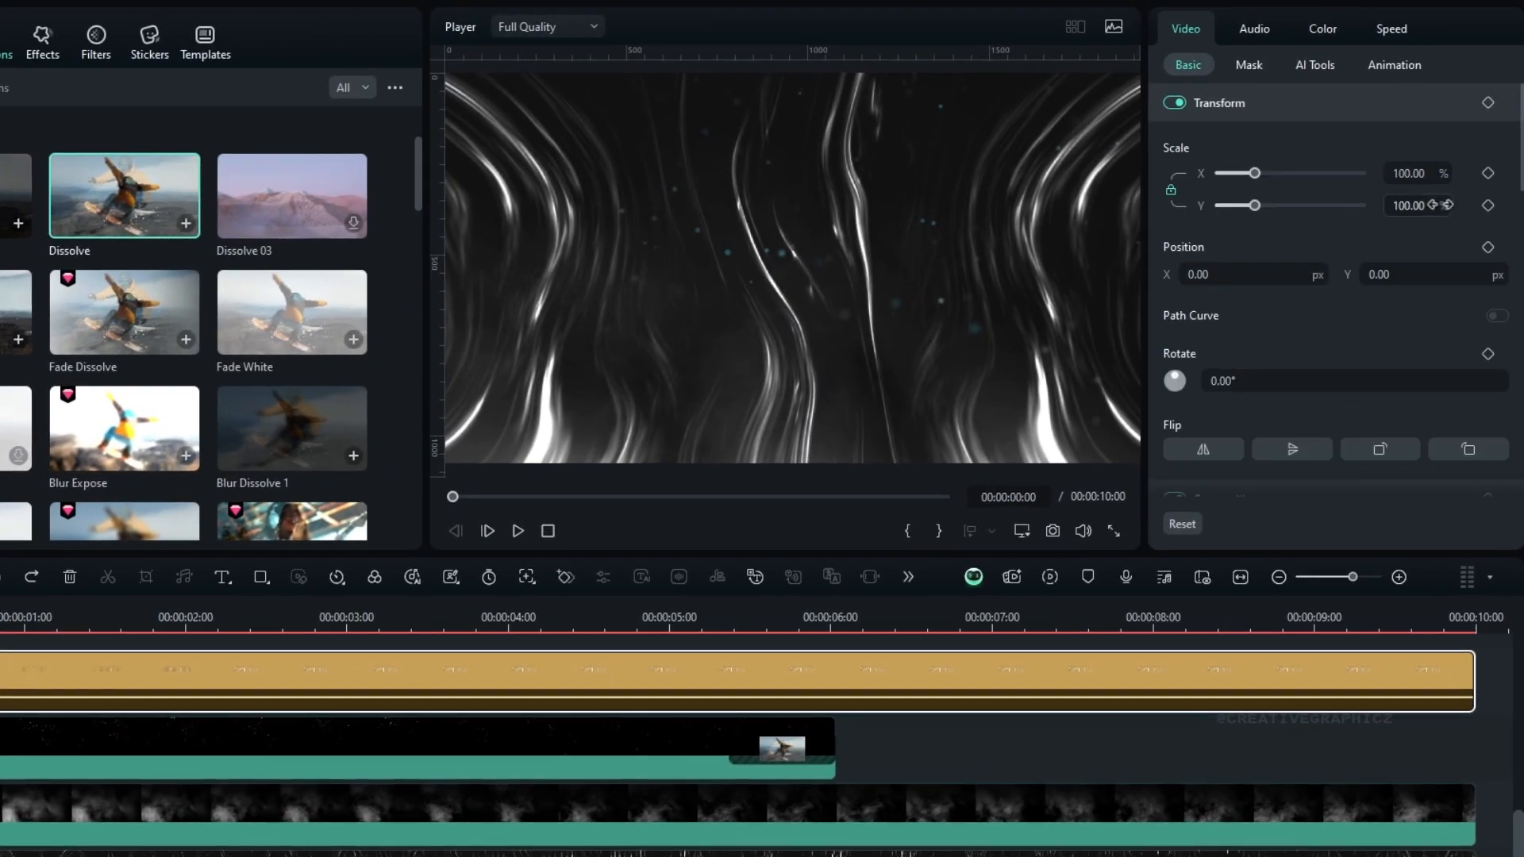
{"action": "left_click", "coordinate": [1489, 173]}
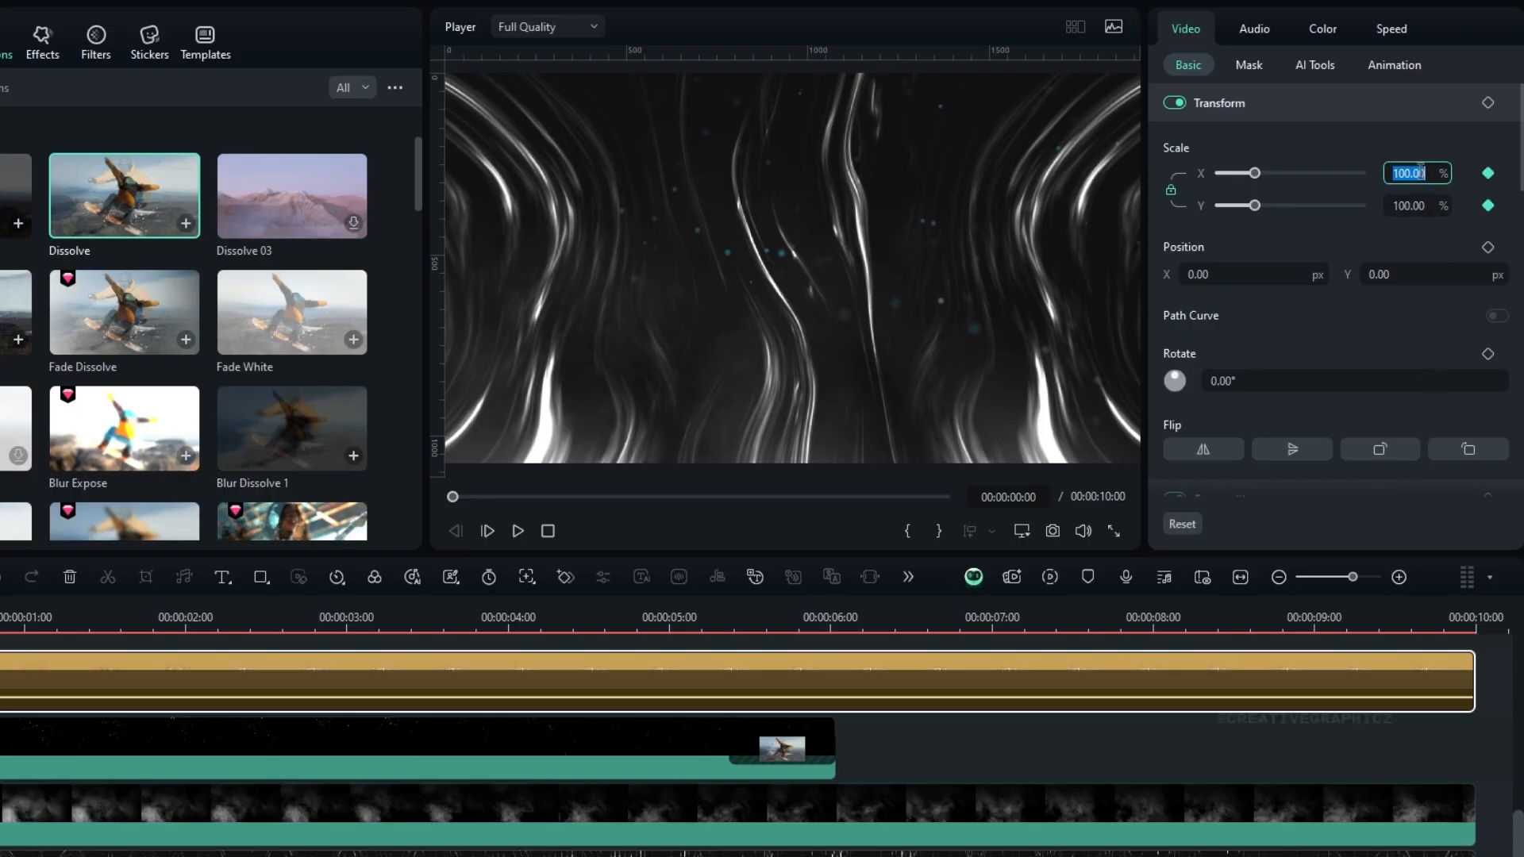
{"action": "key", "text": "Return"}
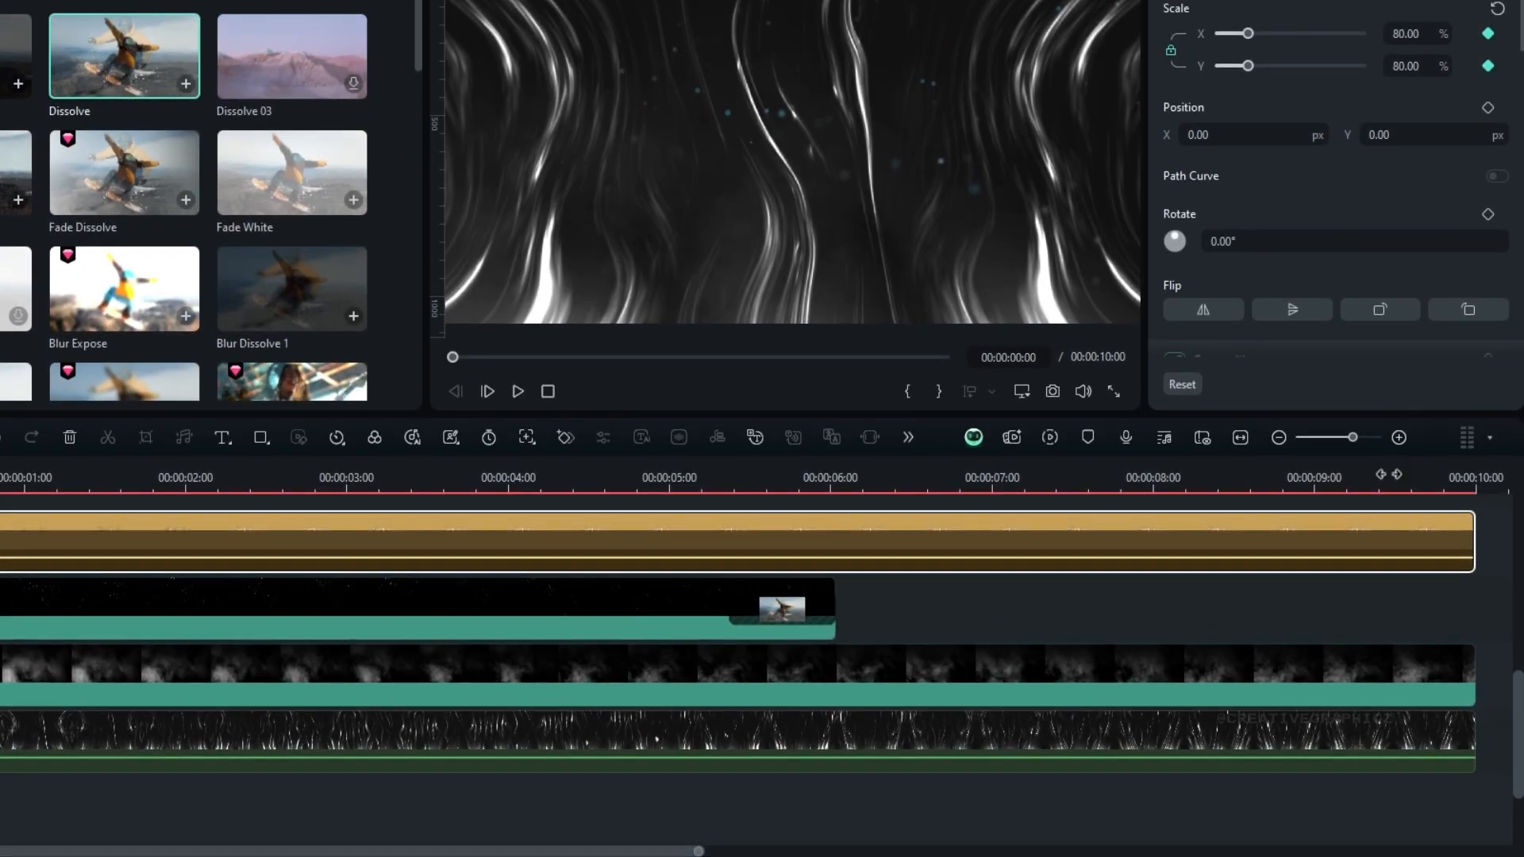
Set the Text clip's scale to 110% near its end, at 00:00:09:52, and preview the zoom animation
{"action": "left_click_drag", "start_coordinate": [1411, 486], "coordinate": [1460, 485]}
{"action": "left_click", "coordinate": [1408, 65]}
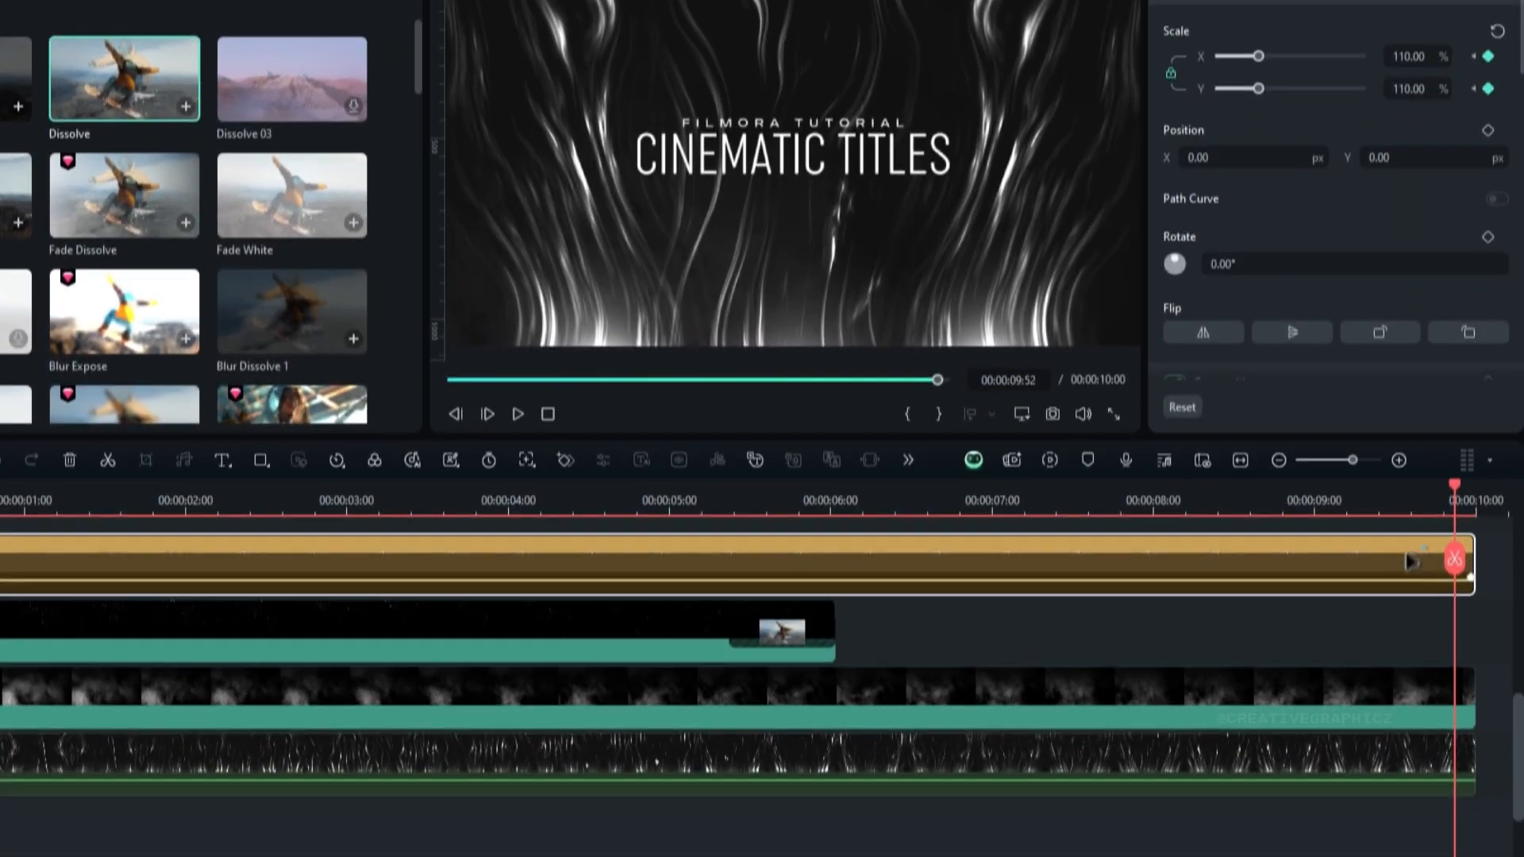
{"action": "scroll", "coordinate": [1429, 809], "scroll_direction": "up", "scroll_amount": 1}
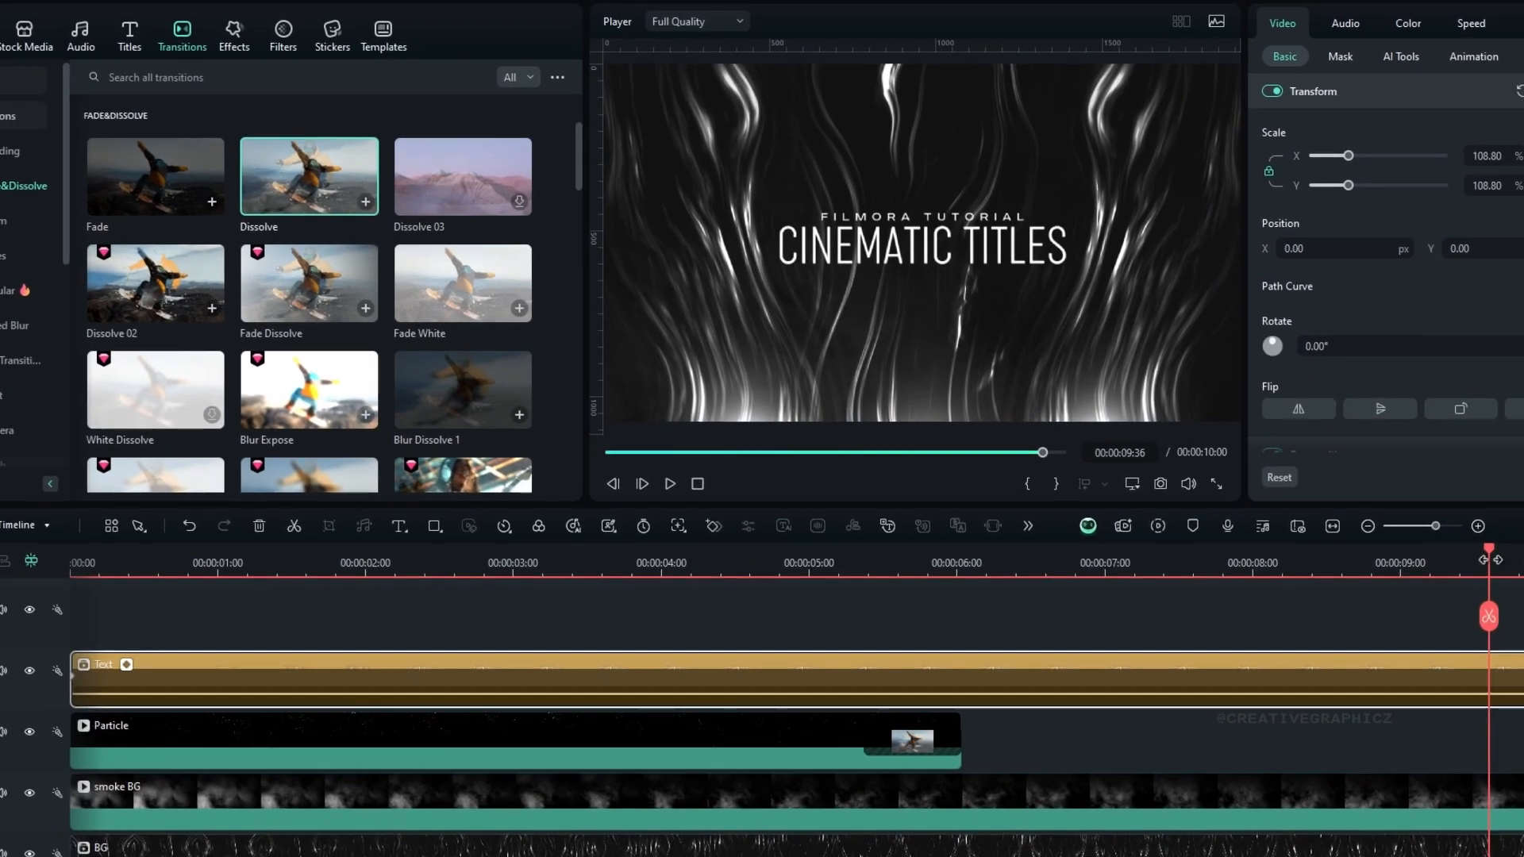
{"action": "left_click_drag", "start_coordinate": [1453, 535], "coordinate": [158, 546]}
{"action": "left_click_drag", "start_coordinate": [340, 627], "coordinate": [517, 663]}
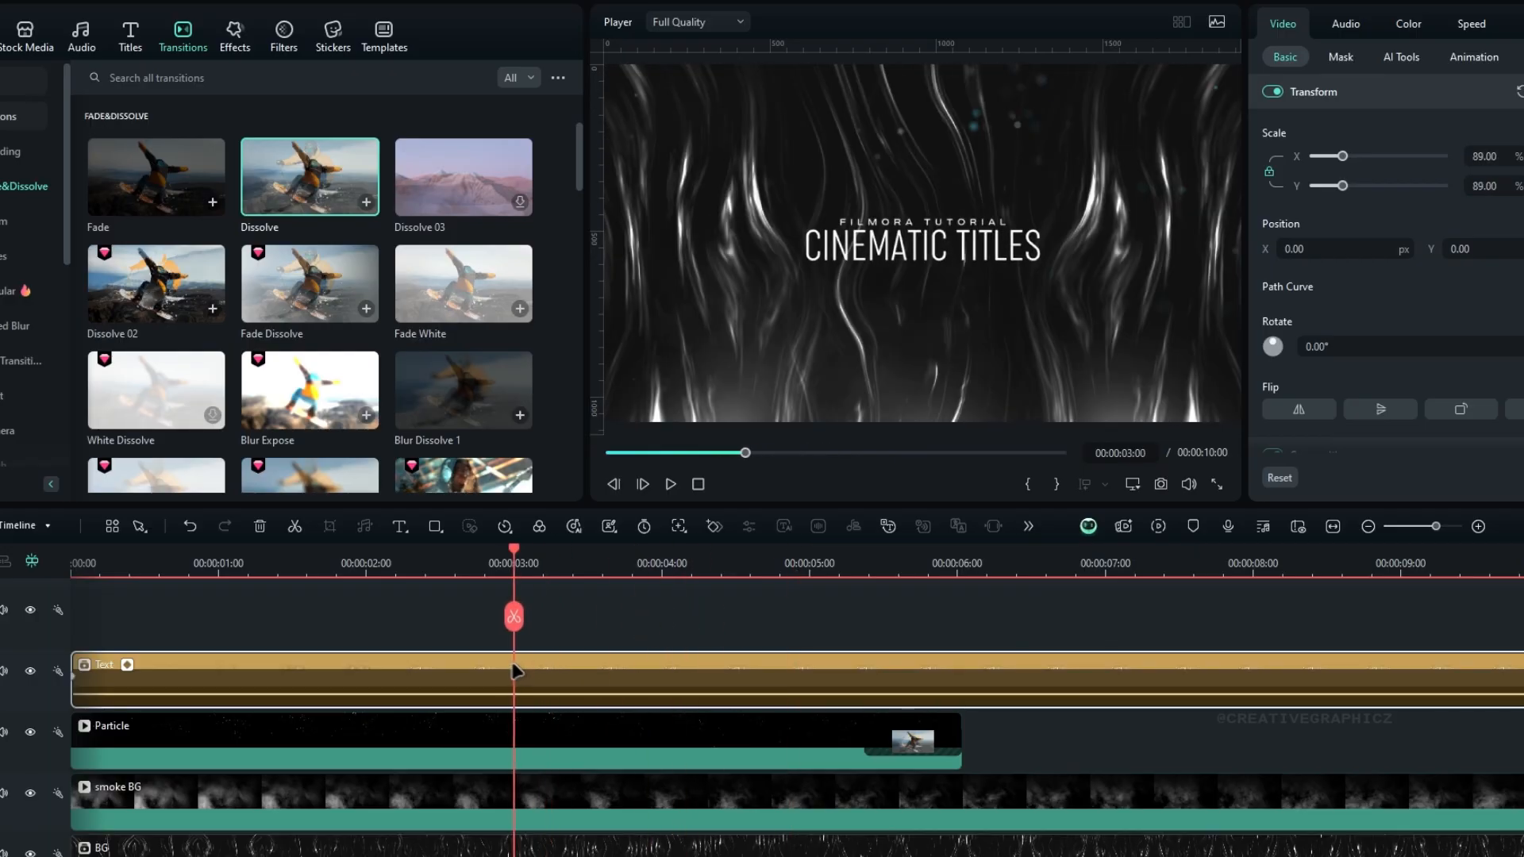
Search the effects for "glow" and apply the Glow Color effect to the Text clip
{"action": "scroll", "coordinate": [670, 612], "scroll_direction": "down", "scroll_amount": 1}
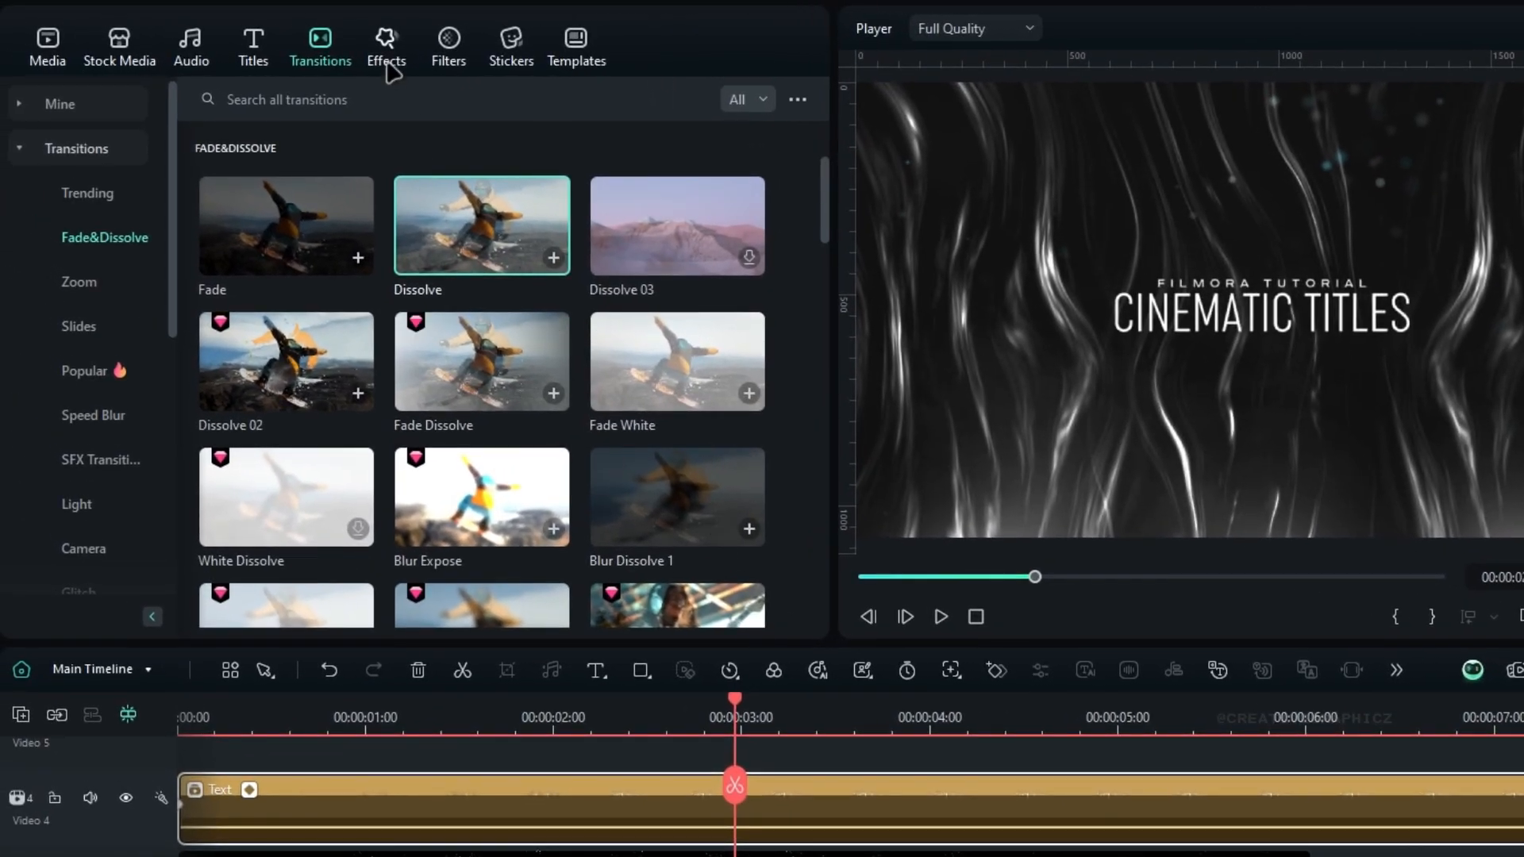
{"action": "left_click", "coordinate": [388, 60]}
{"action": "left_click", "coordinate": [356, 98]}
{"action": "type", "text": "edge warp"}
{"action": "key", "text": "Return"}
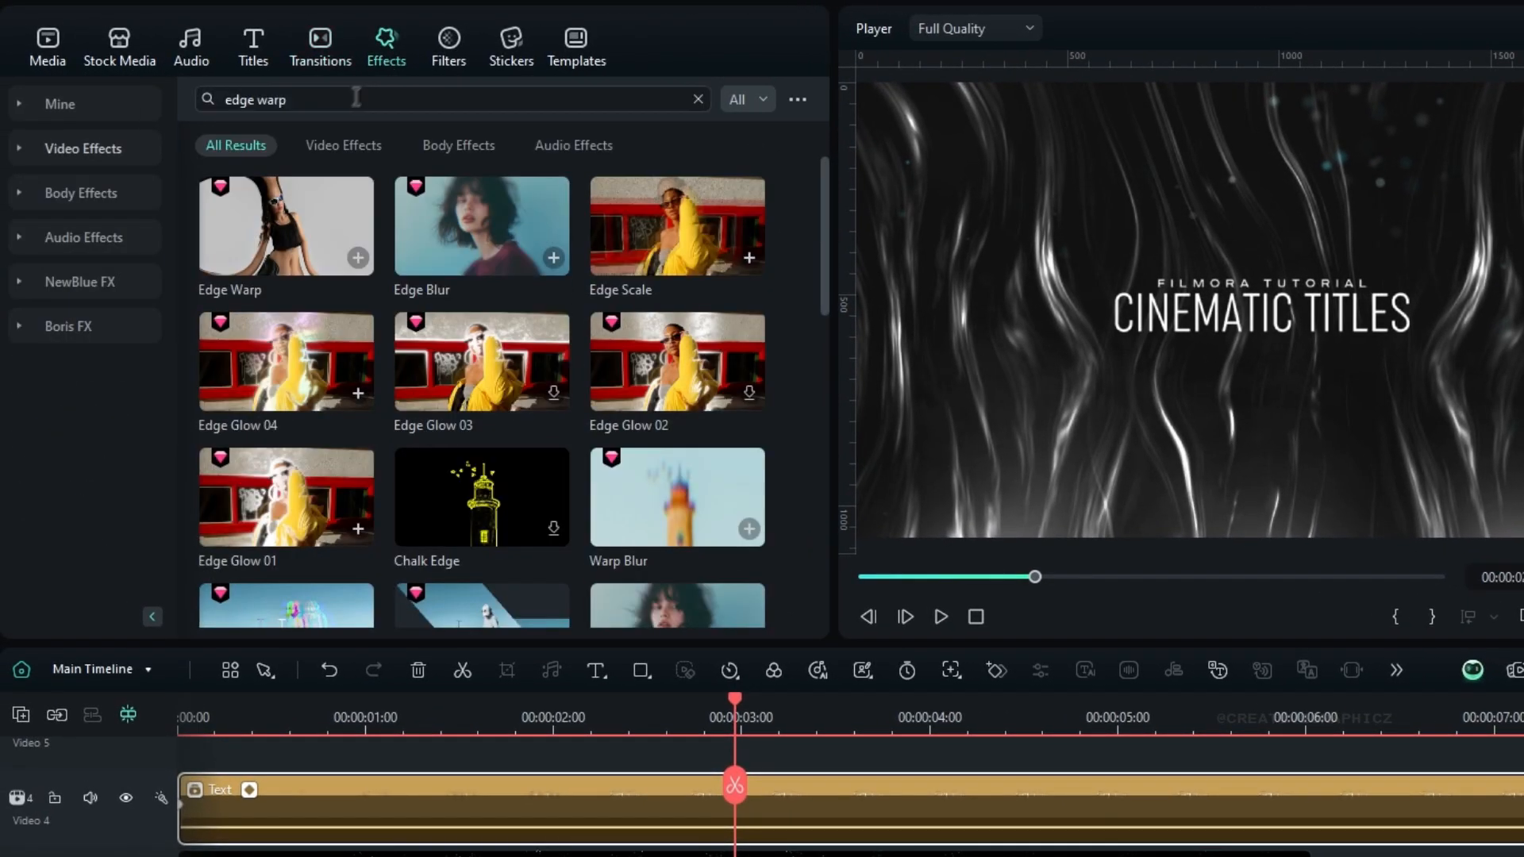
{"action": "left_click", "coordinate": [279, 110]}
{"action": "key", "text": "Return"}
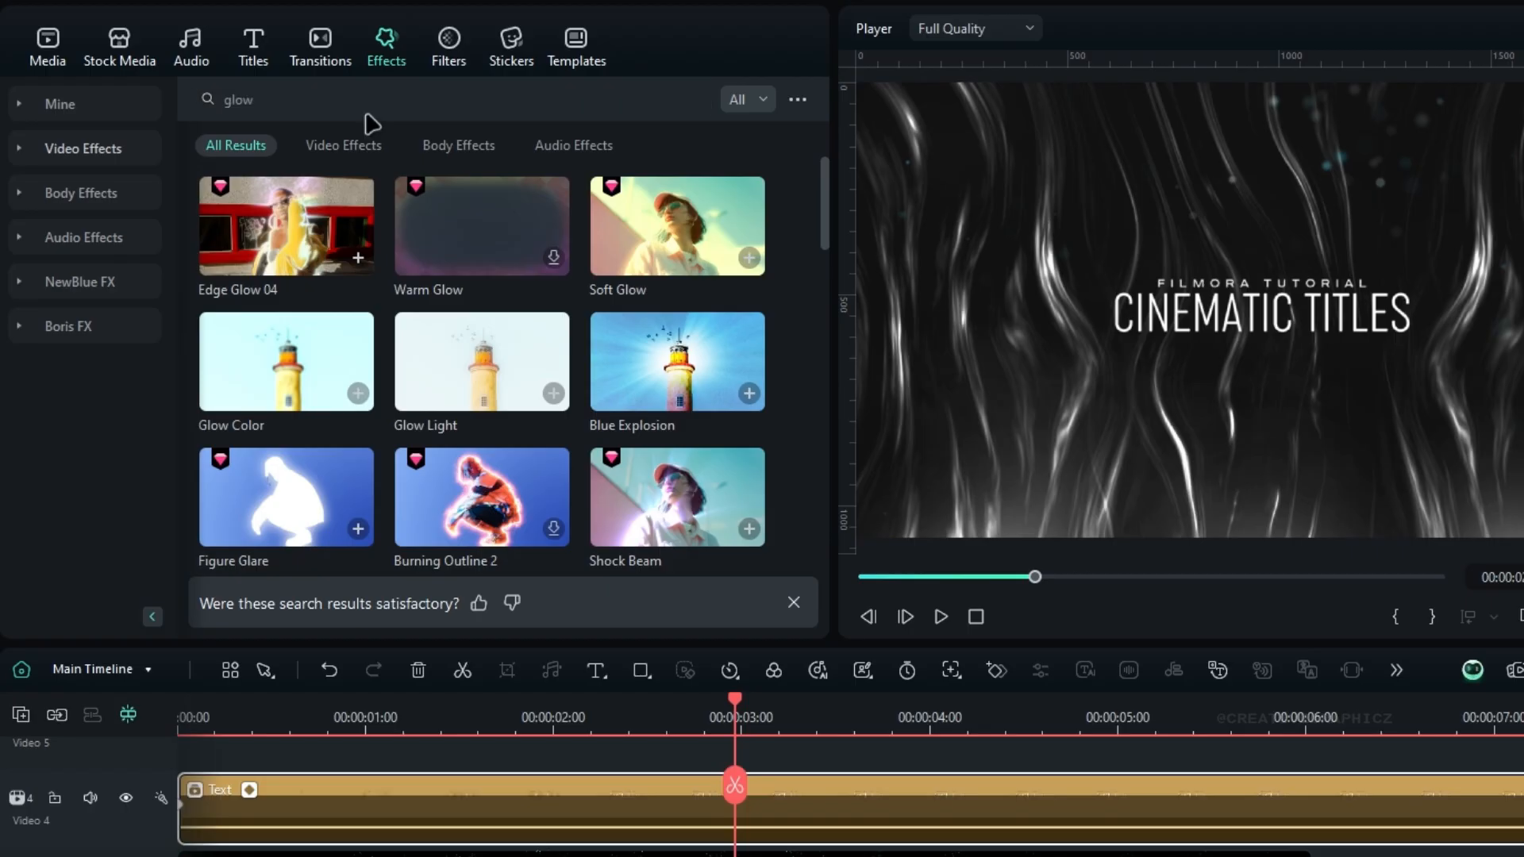
{"action": "left_click_drag", "start_coordinate": [308, 366], "coordinate": [782, 793]}
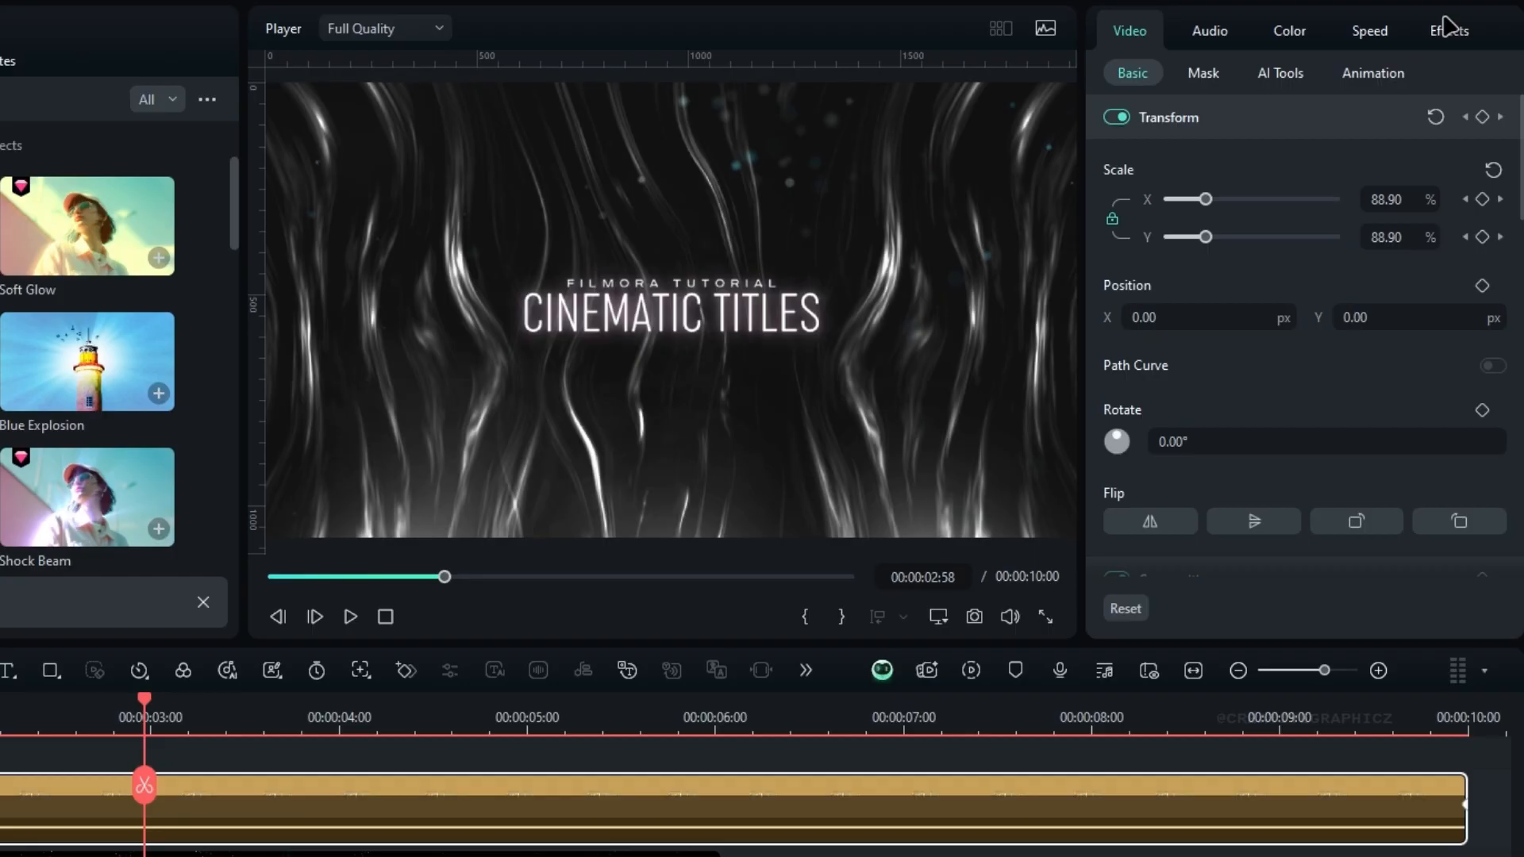
Set the Text clip's Glow Color feathering to 100 and intensity to 0.15
{"action": "left_click", "coordinate": [1448, 29]}
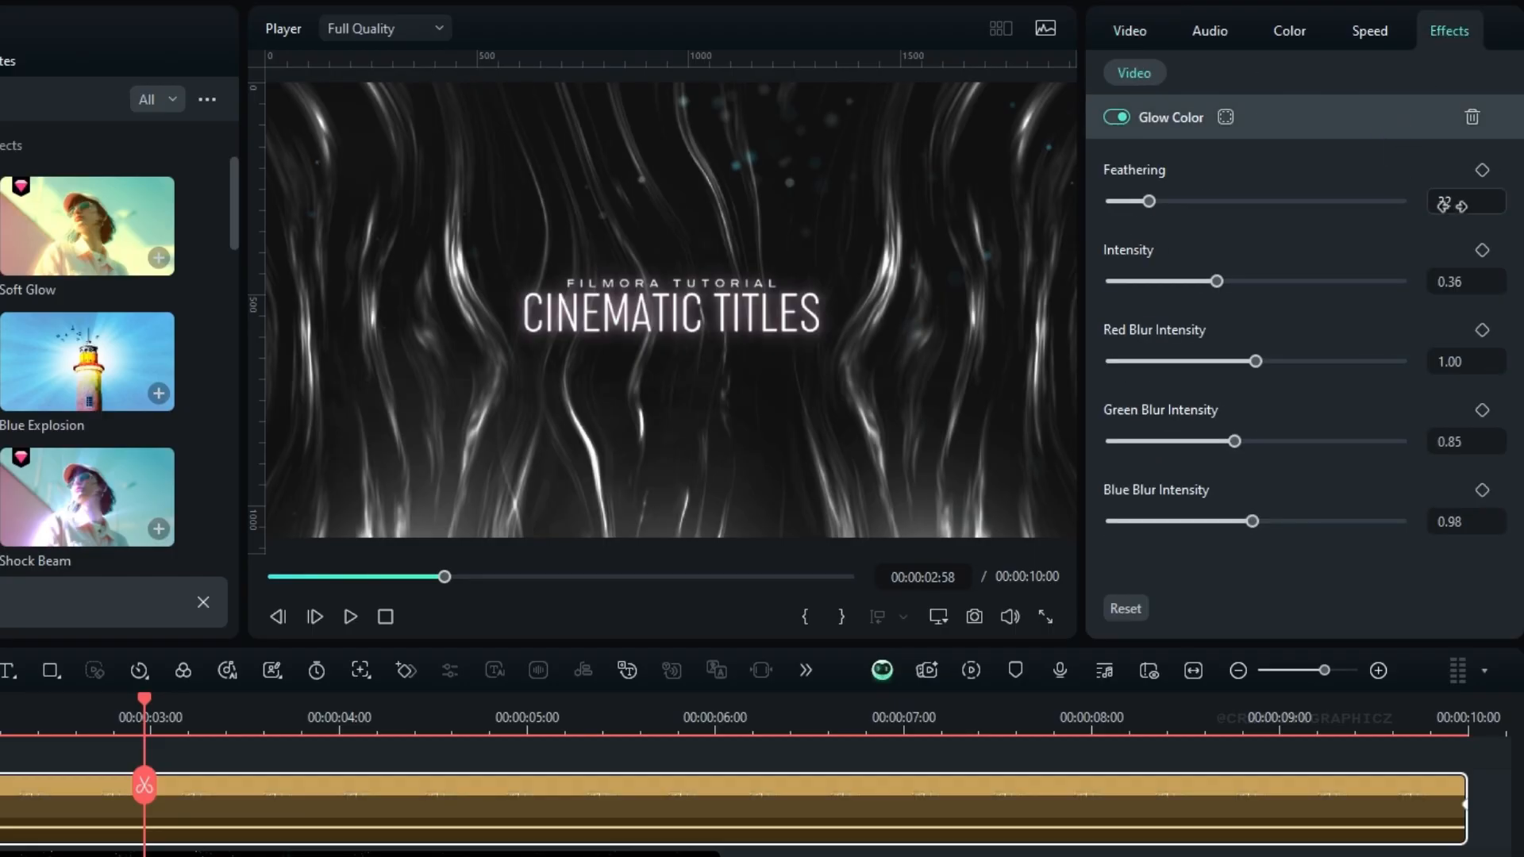
{"action": "key", "text": "Return"}
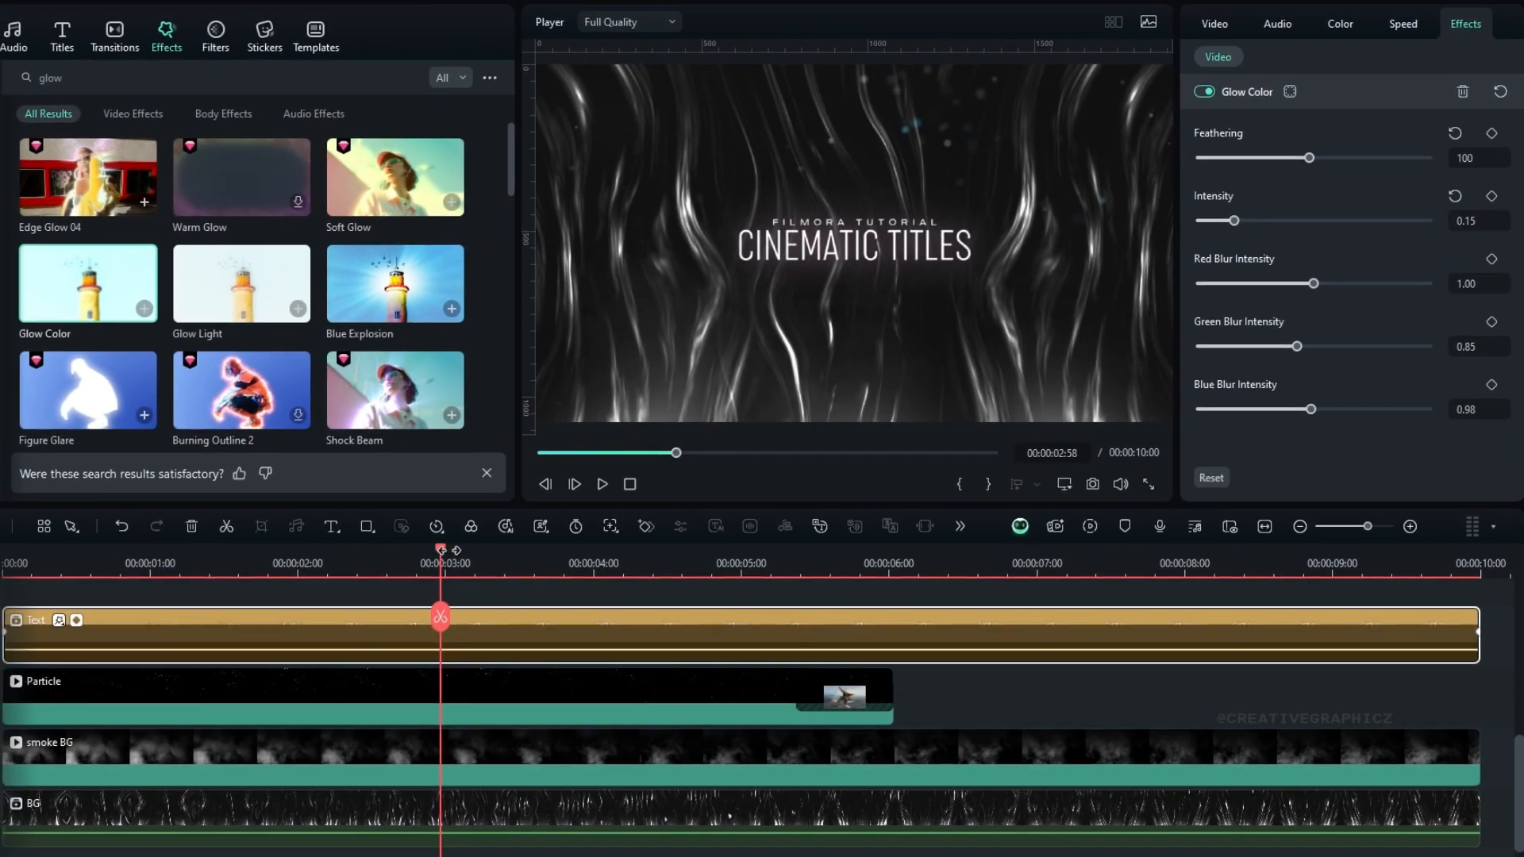
{"action": "mouse_move", "coordinate": [449, 550]}
{"action": "left_mouse_down"}
{"action": "mouse_move", "coordinate": [900, 561]}
{"action": "mouse_move", "coordinate": [433, 562]}
{"action": "left_mouse_up"}
{"action": "left_click", "coordinate": [1266, 526]}
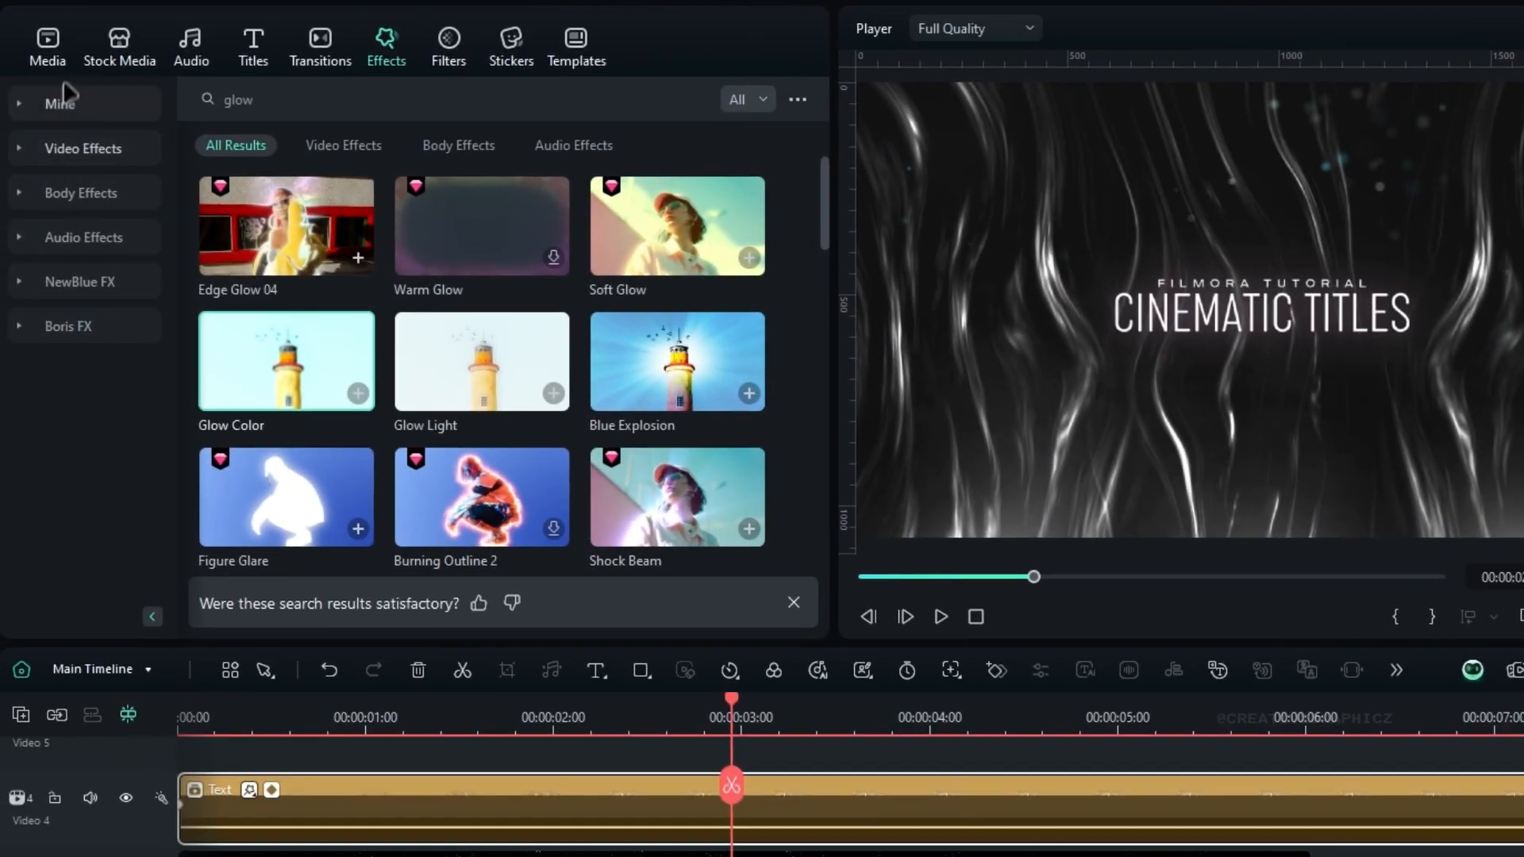
Place the Flare clip on the track above the Text clip, starting at 00:00:01:29
{"action": "left_click", "coordinate": [64, 61]}
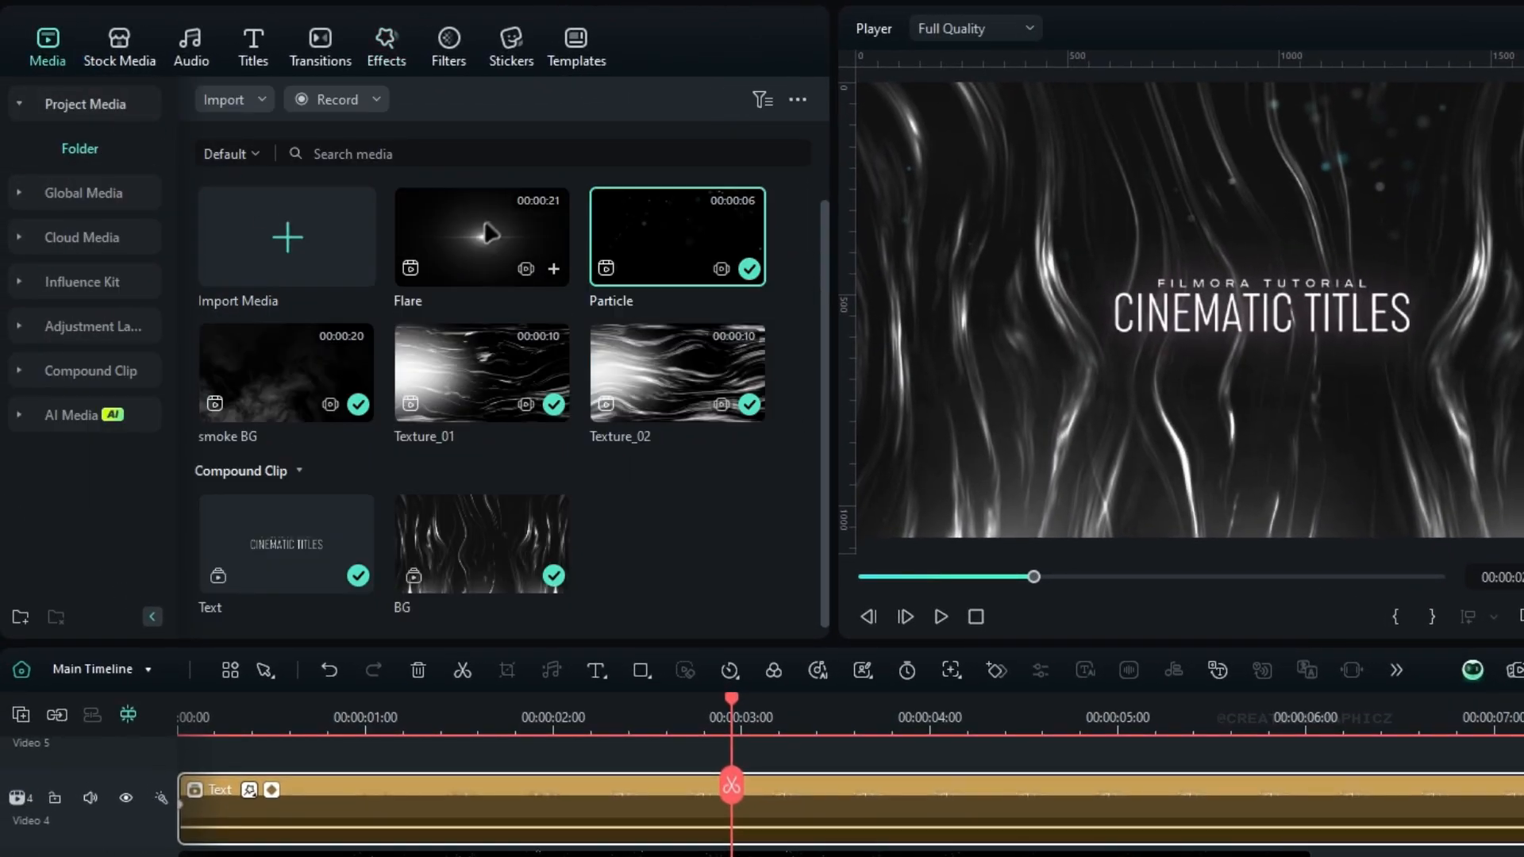
{"action": "left_click_drag", "start_coordinate": [484, 261], "coordinate": [273, 778]}
{"action": "left_click", "coordinate": [1065, 380]}
{"action": "left_click_drag", "start_coordinate": [451, 476], "coordinate": [698, 521]}
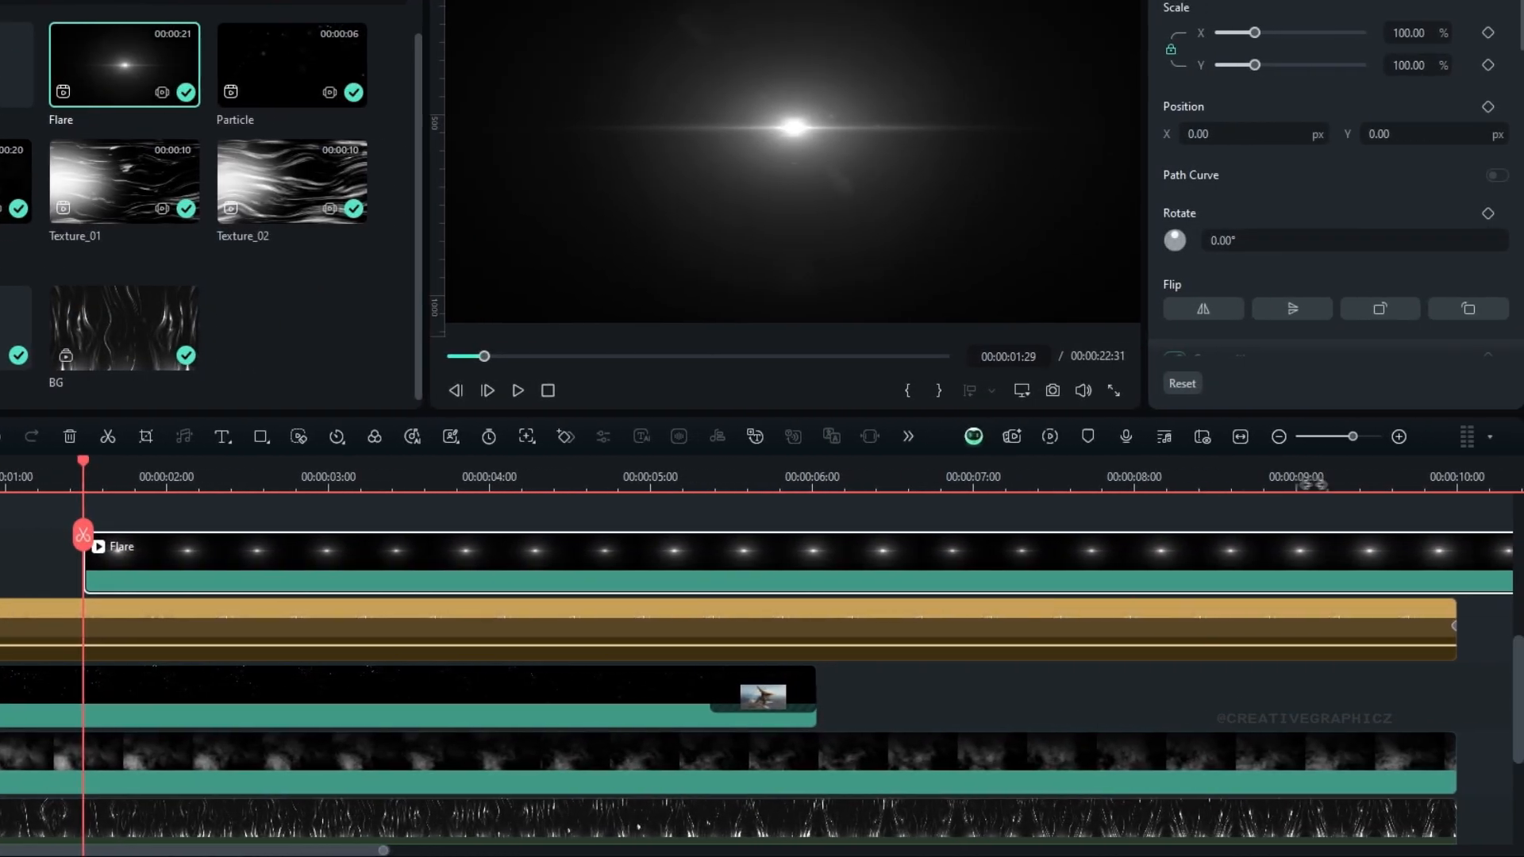
Split the Flare clip at 00:00:10:00 where the Text clip ends and delete the excess part
{"action": "left_click", "coordinate": [1406, 478]}
{"action": "scroll", "coordinate": [1397, 585], "scroll_direction": "right", "scroll_amount": 2}
{"action": "key", "text": "Down"}
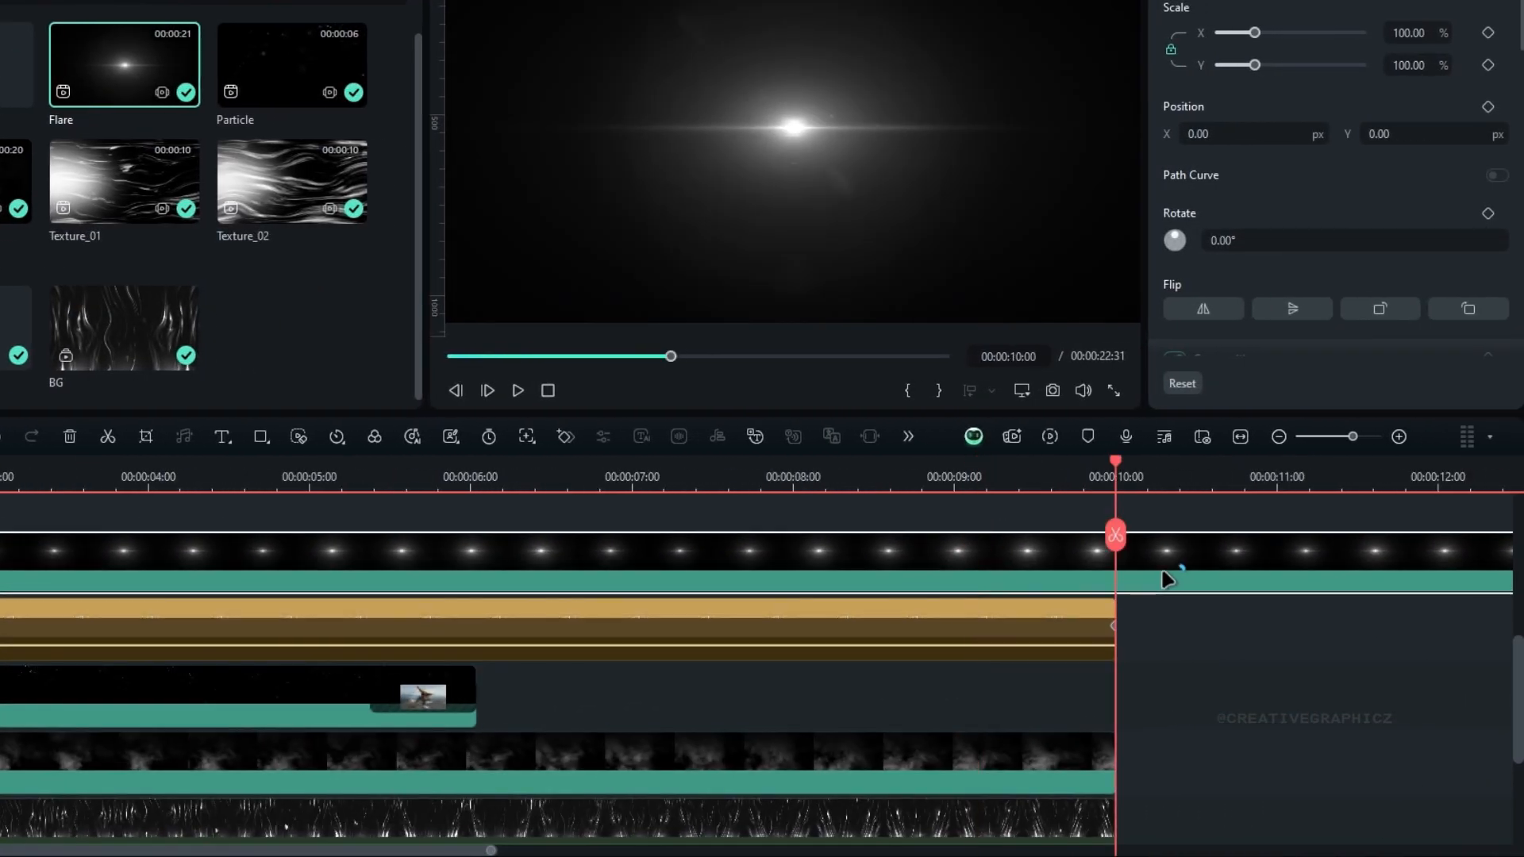
{"action": "left_click", "coordinate": [1113, 541]}
{"action": "key", "text": "Delete"}
{"action": "left_click_drag", "start_coordinate": [1006, 462], "coordinate": [828, 461]}
{"action": "left_click", "coordinate": [1240, 437]}
Set the Flare clip's blend mode to Screen
{"action": "left_click_drag", "start_coordinate": [738, 477], "coordinate": [213, 530]}
{"action": "left_click", "coordinate": [316, 554]}
{"action": "scroll", "coordinate": [1283, 225], "scroll_direction": "down", "scroll_amount": 3}
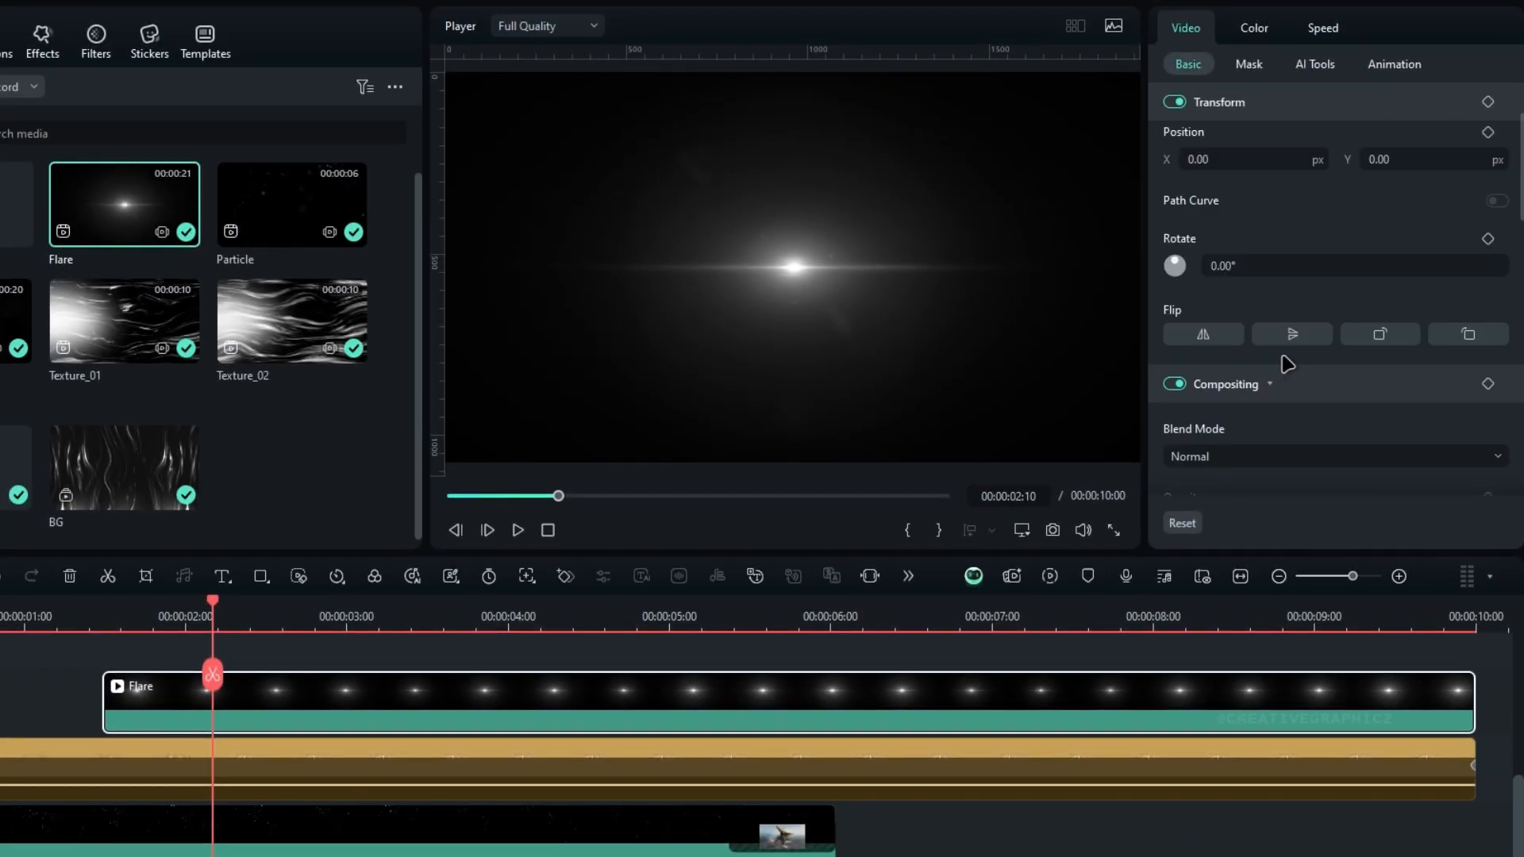
{"action": "left_click", "coordinate": [1251, 259]}
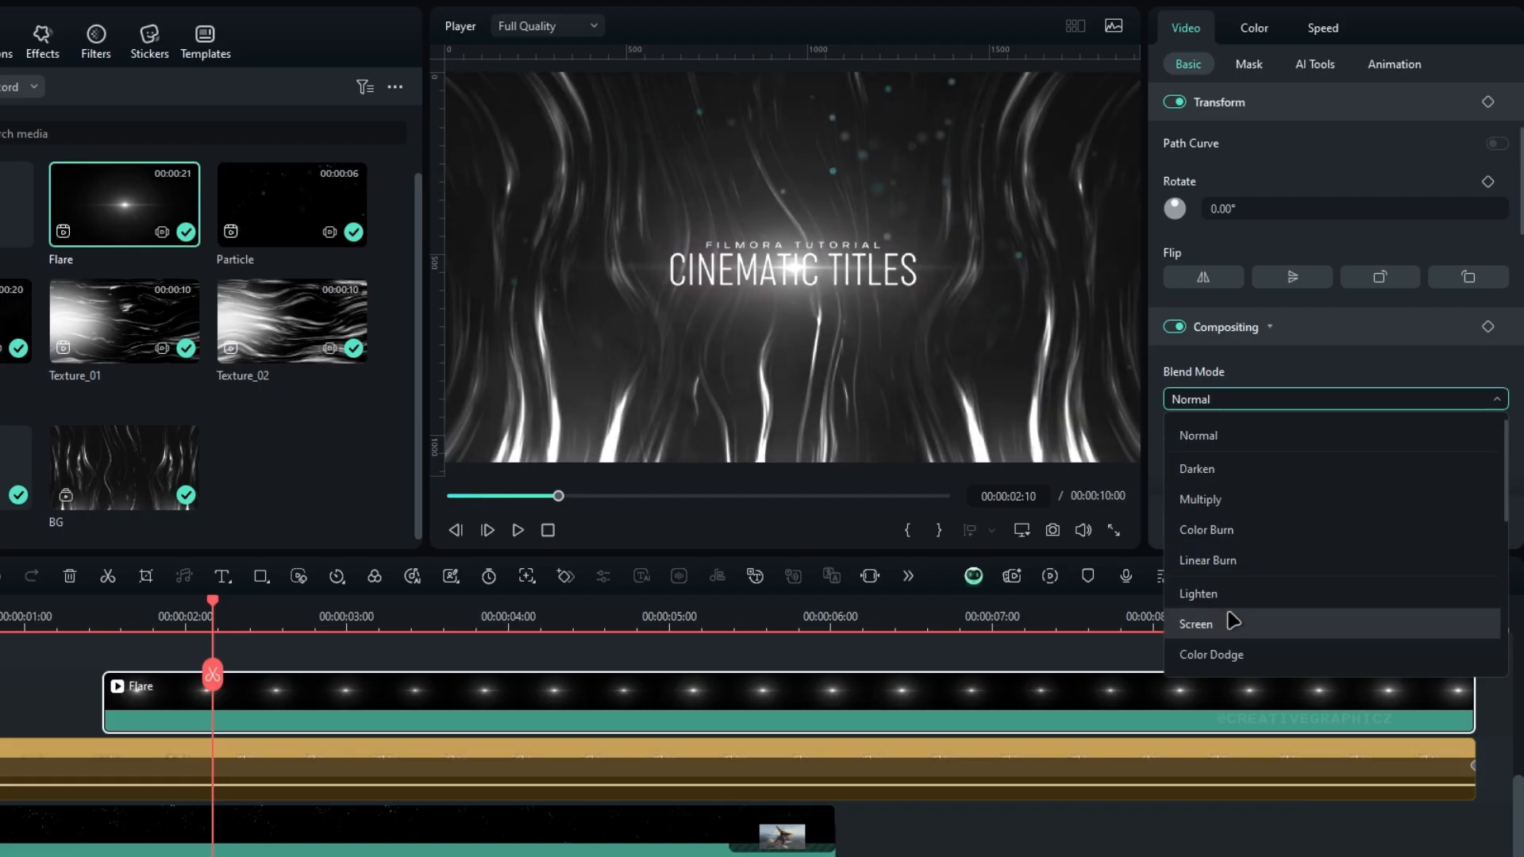
{"action": "left_click", "coordinate": [1226, 624]}
Position the Flare at X -152 px, Y -47 px near the start of its clip
{"action": "scroll", "coordinate": [1357, 228], "scroll_direction": "up", "scroll_amount": 3}
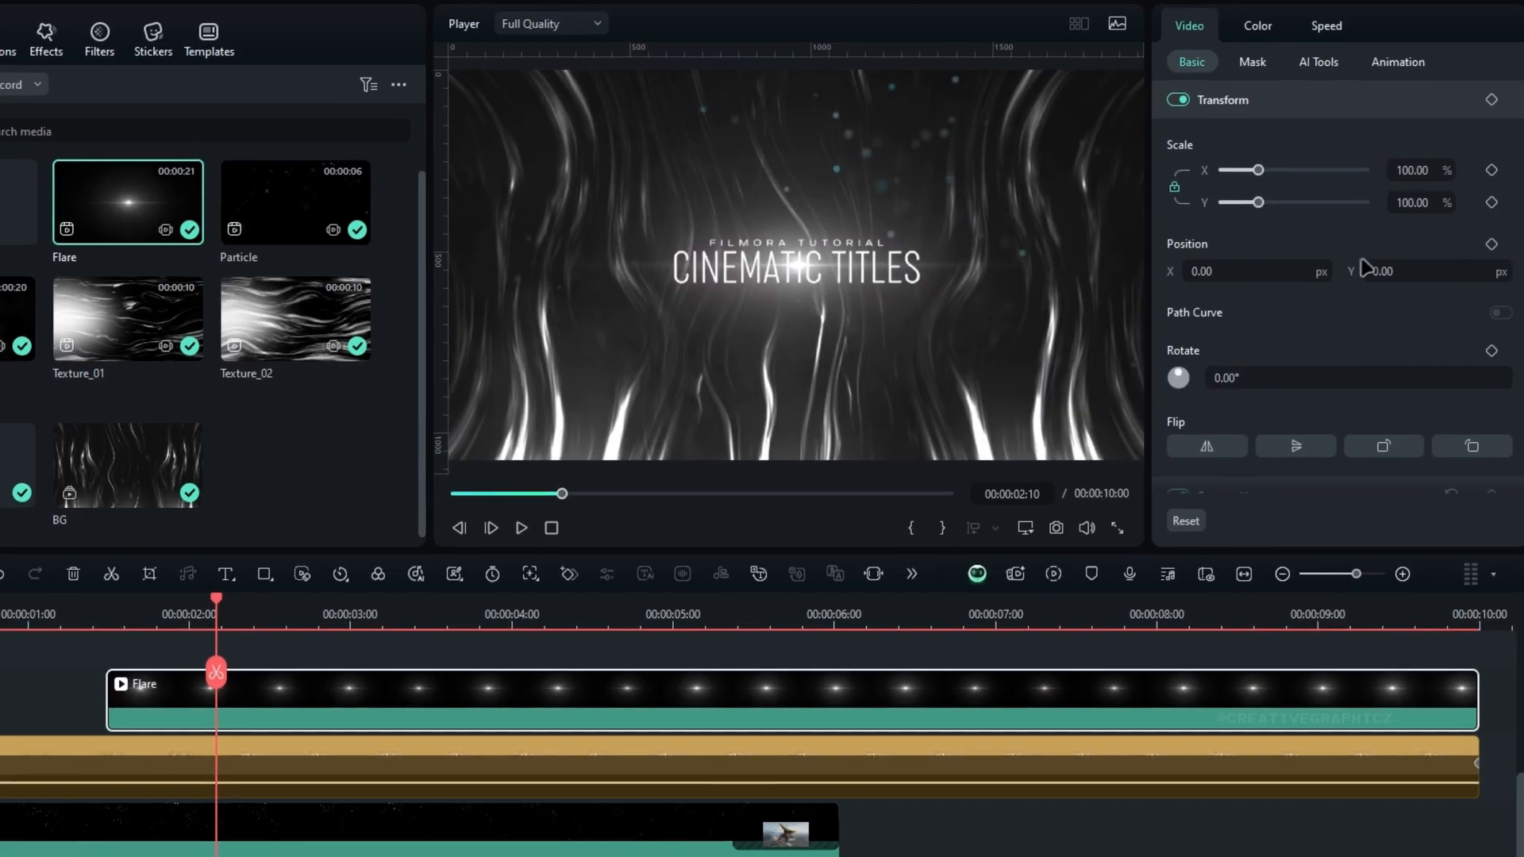
{"action": "left_click_drag", "start_coordinate": [213, 619], "coordinate": [117, 618]}
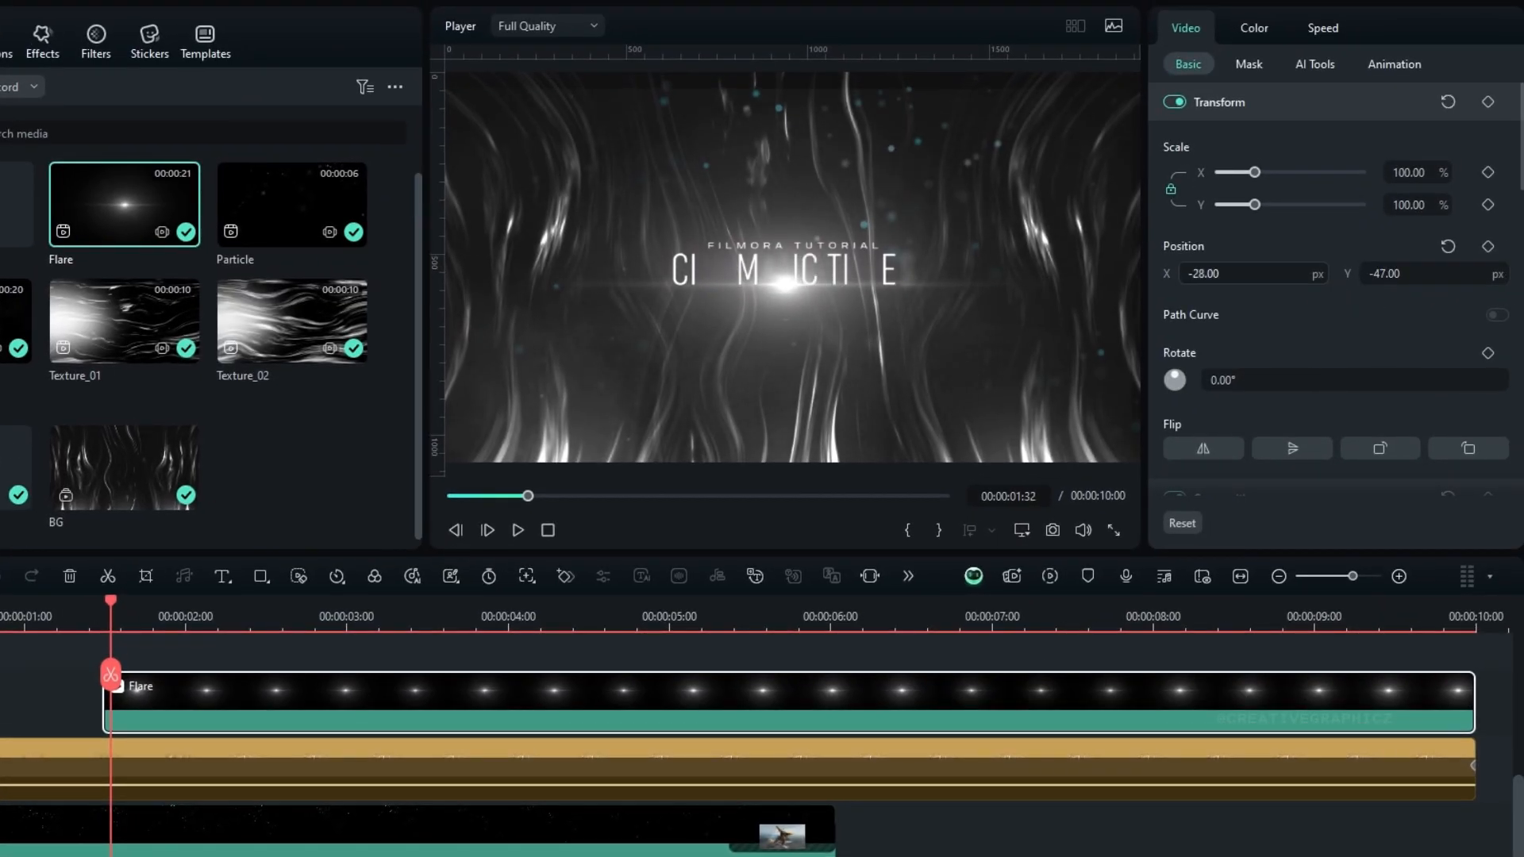
{"action": "left_click_drag", "start_coordinate": [1246, 273], "coordinate": [1154, 273]}
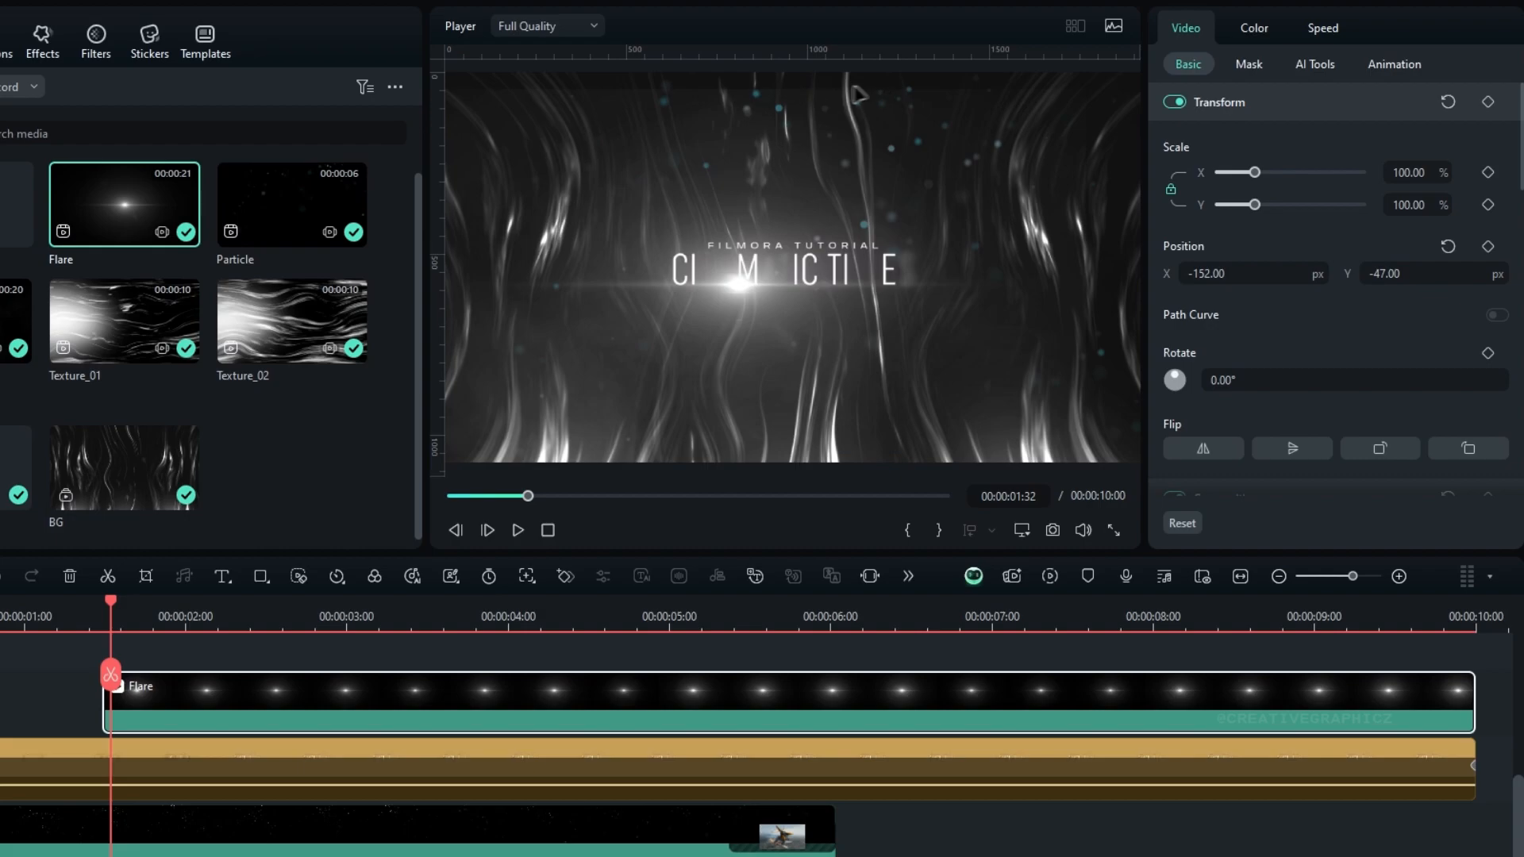
Add a rectangle mask to the Flare clip and shift it horizontally to X 152 px
{"action": "left_click", "coordinate": [1250, 65]}
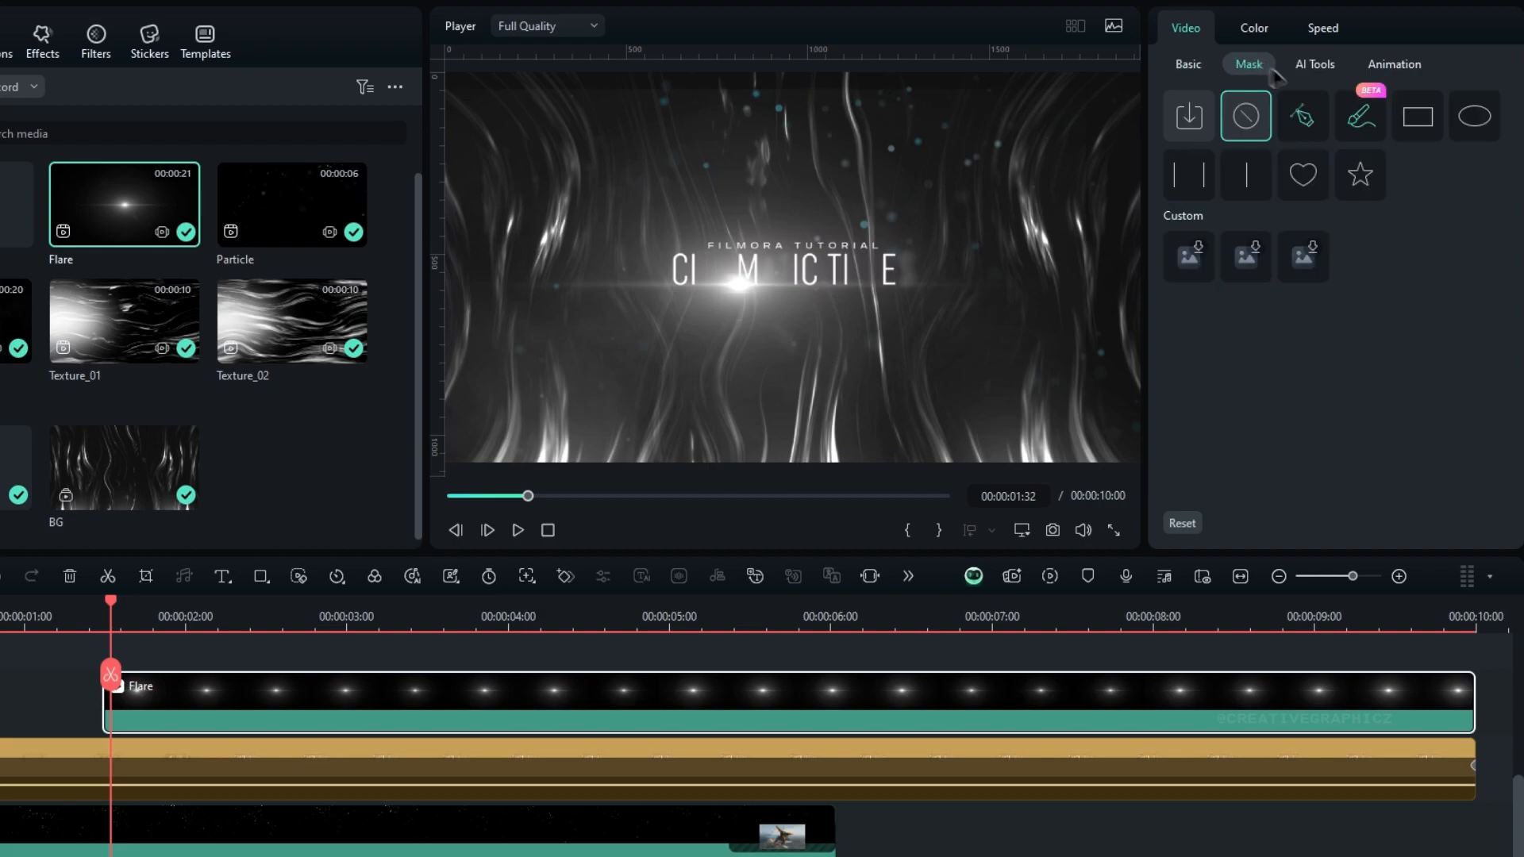
{"action": "left_click", "coordinate": [1417, 117]}
{"action": "scroll", "coordinate": [1350, 330], "scroll_direction": "down", "scroll_amount": 3}
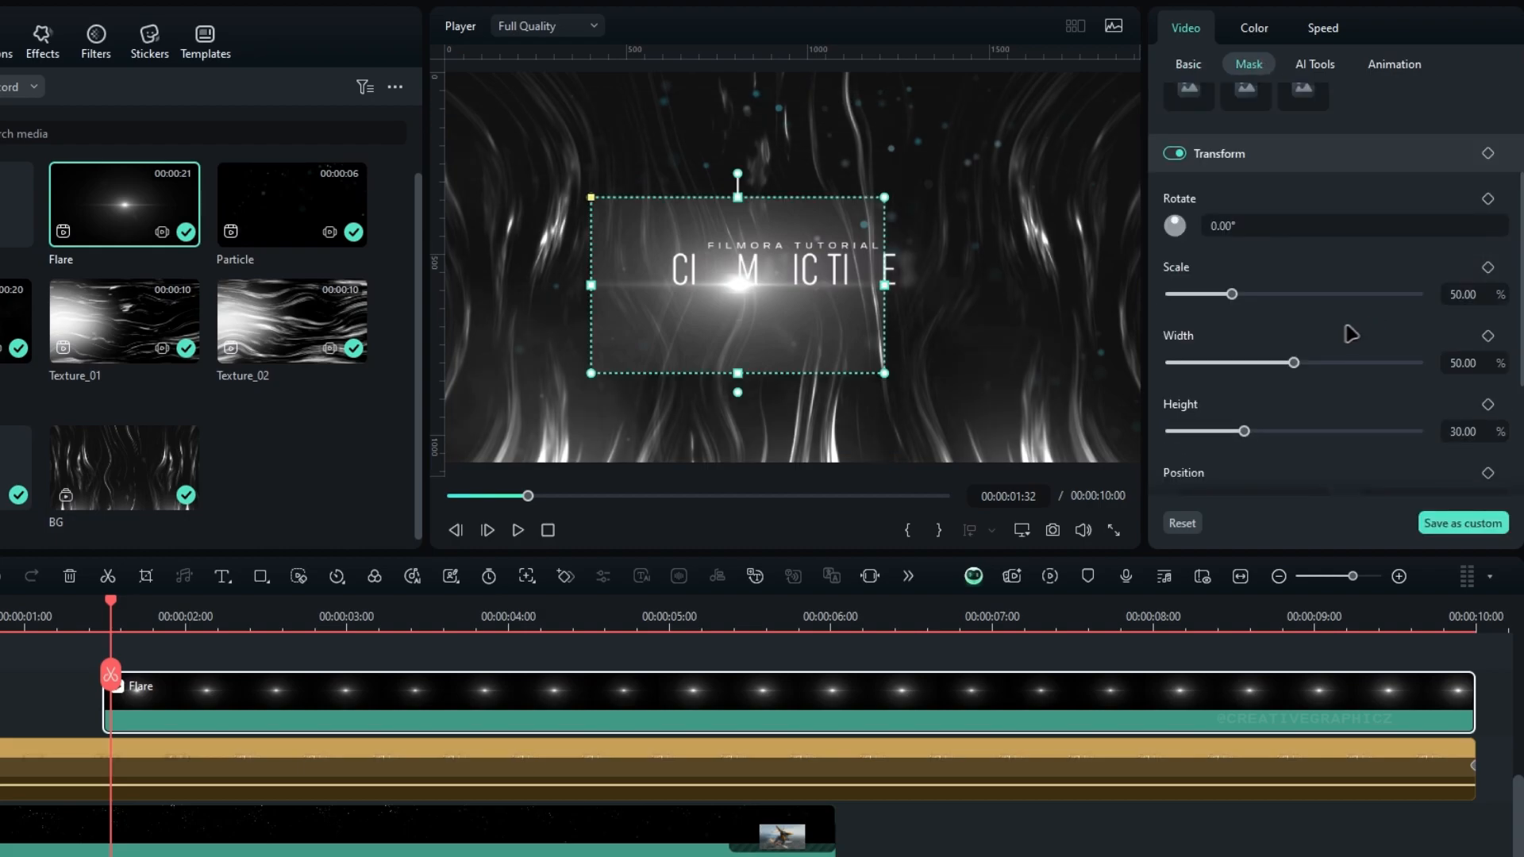
{"action": "left_click_drag", "start_coordinate": [785, 270], "coordinate": [801, 278]}
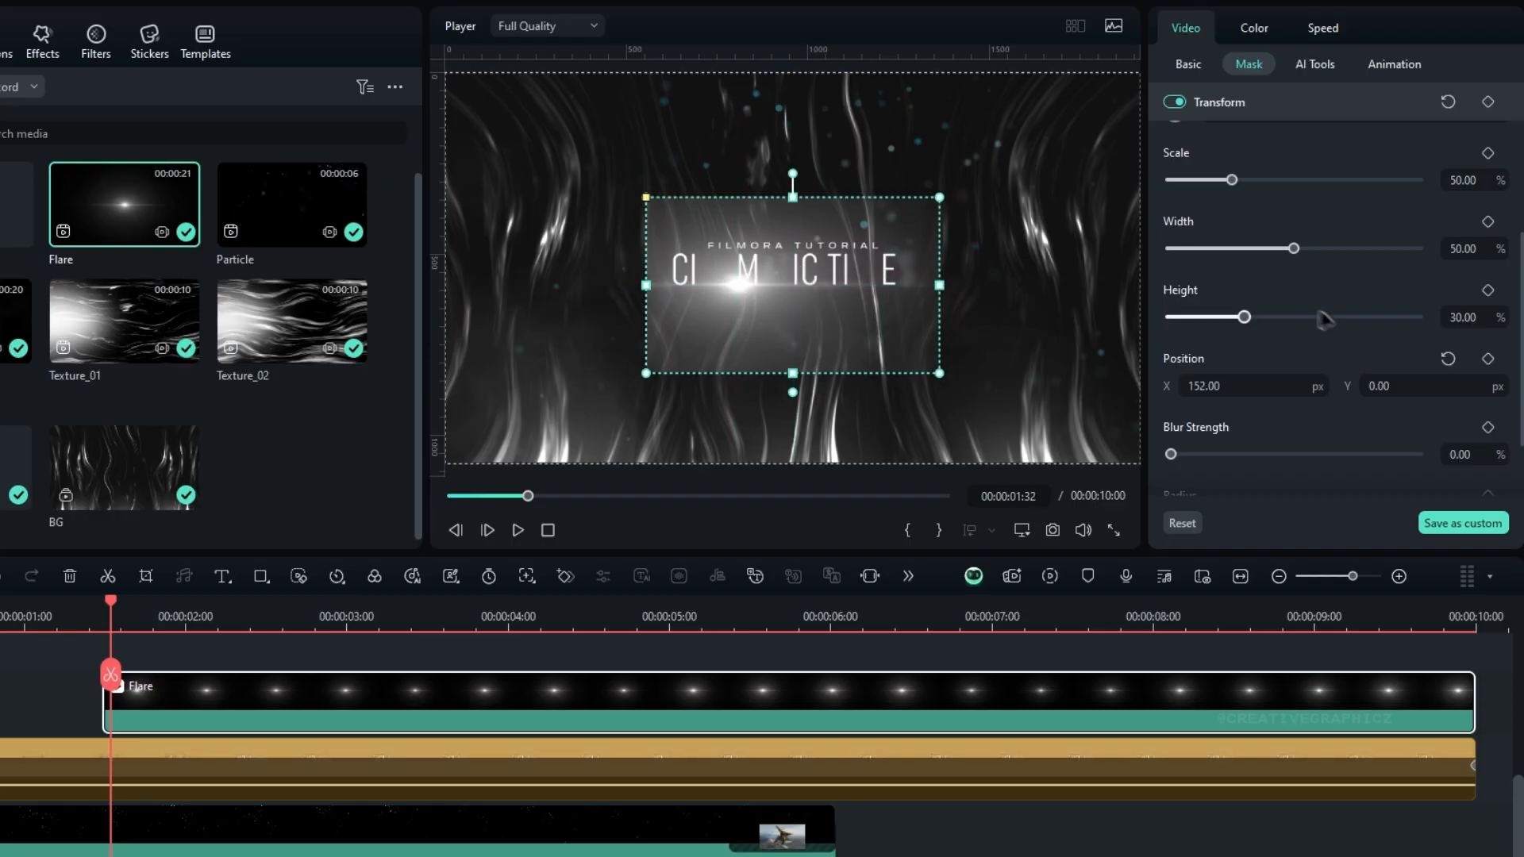
Set the Flare mask to scale 59%, width 100%, height 25%, position X 147.80, Y 47.00 px, and blur strength 36%
{"action": "left_click_drag", "start_coordinate": [1292, 249], "coordinate": [1489, 242]}
{"action": "left_click_drag", "start_coordinate": [1231, 180], "coordinate": [1244, 180]}
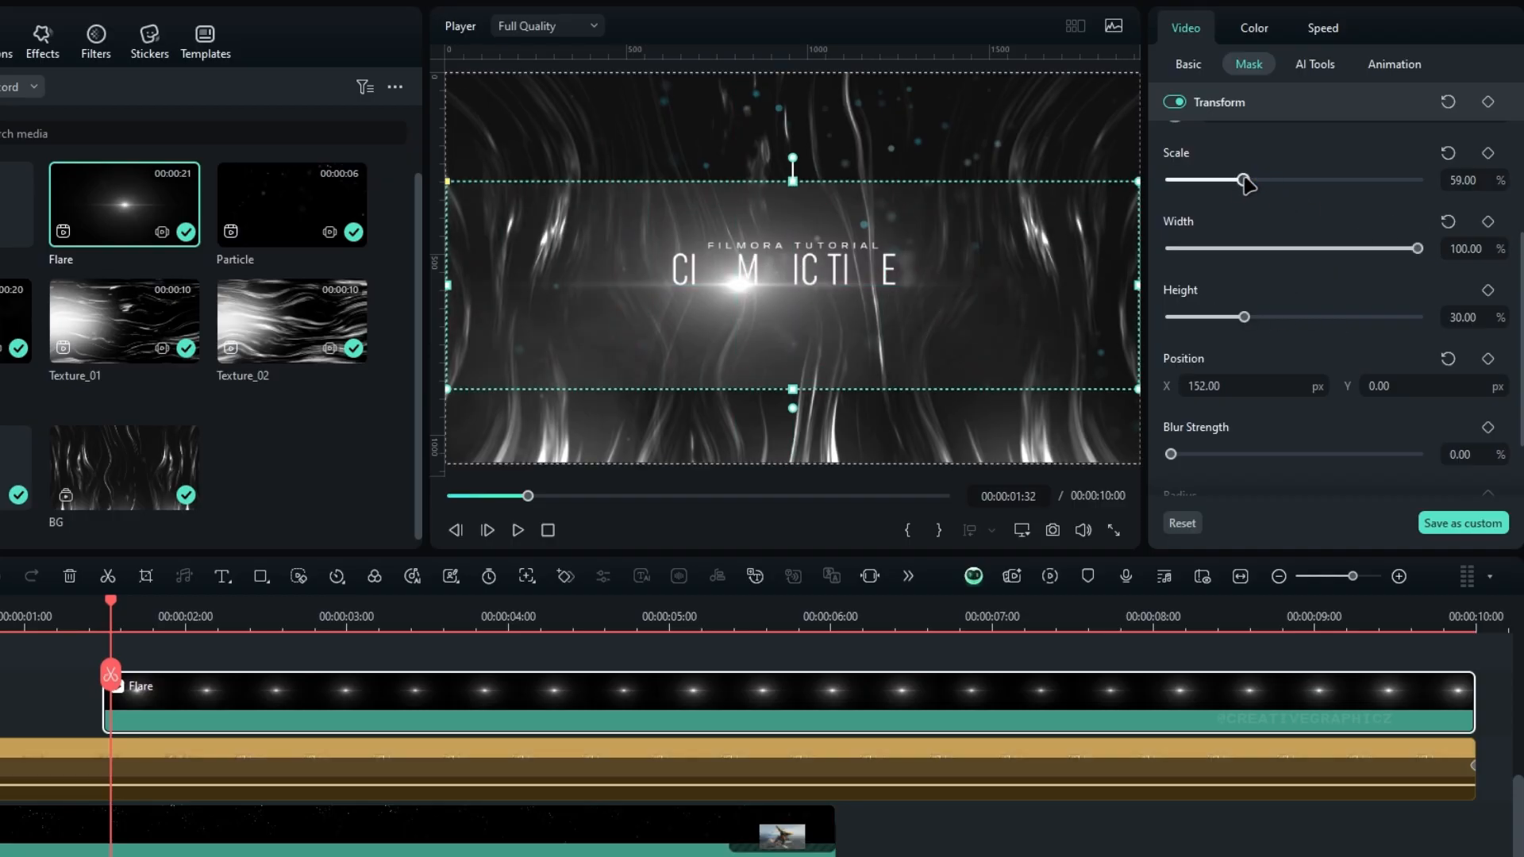
{"action": "left_click_drag", "start_coordinate": [1243, 317], "coordinate": [1232, 318]}
{"action": "left_click_drag", "start_coordinate": [898, 265], "coordinate": [896, 248]}
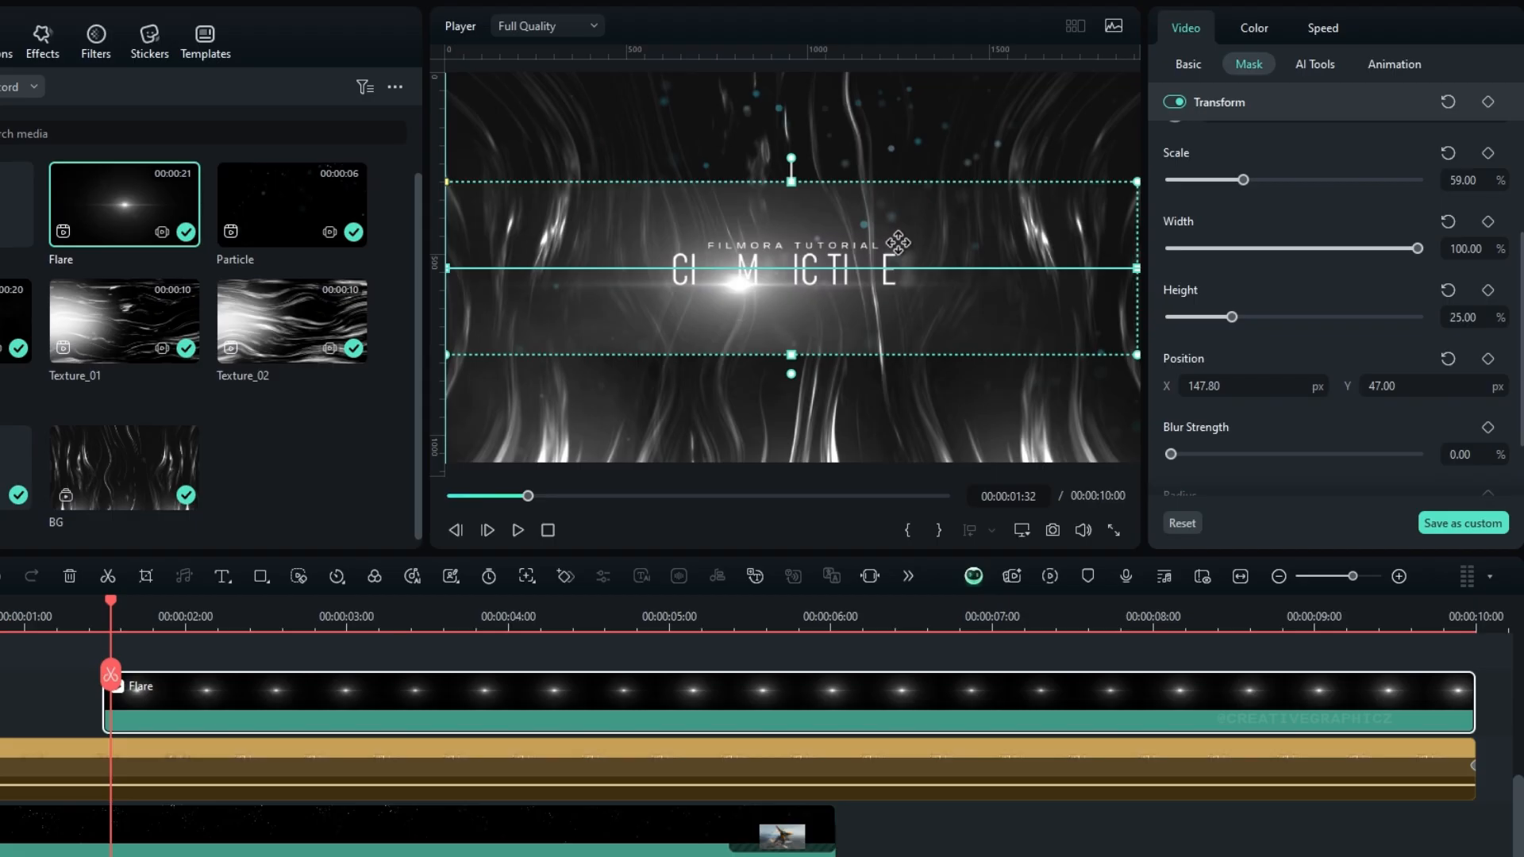
{"action": "scroll", "coordinate": [1174, 372], "scroll_direction": "down", "scroll_amount": 1}
{"action": "left_click_drag", "start_coordinate": [1170, 359], "coordinate": [1299, 332]}
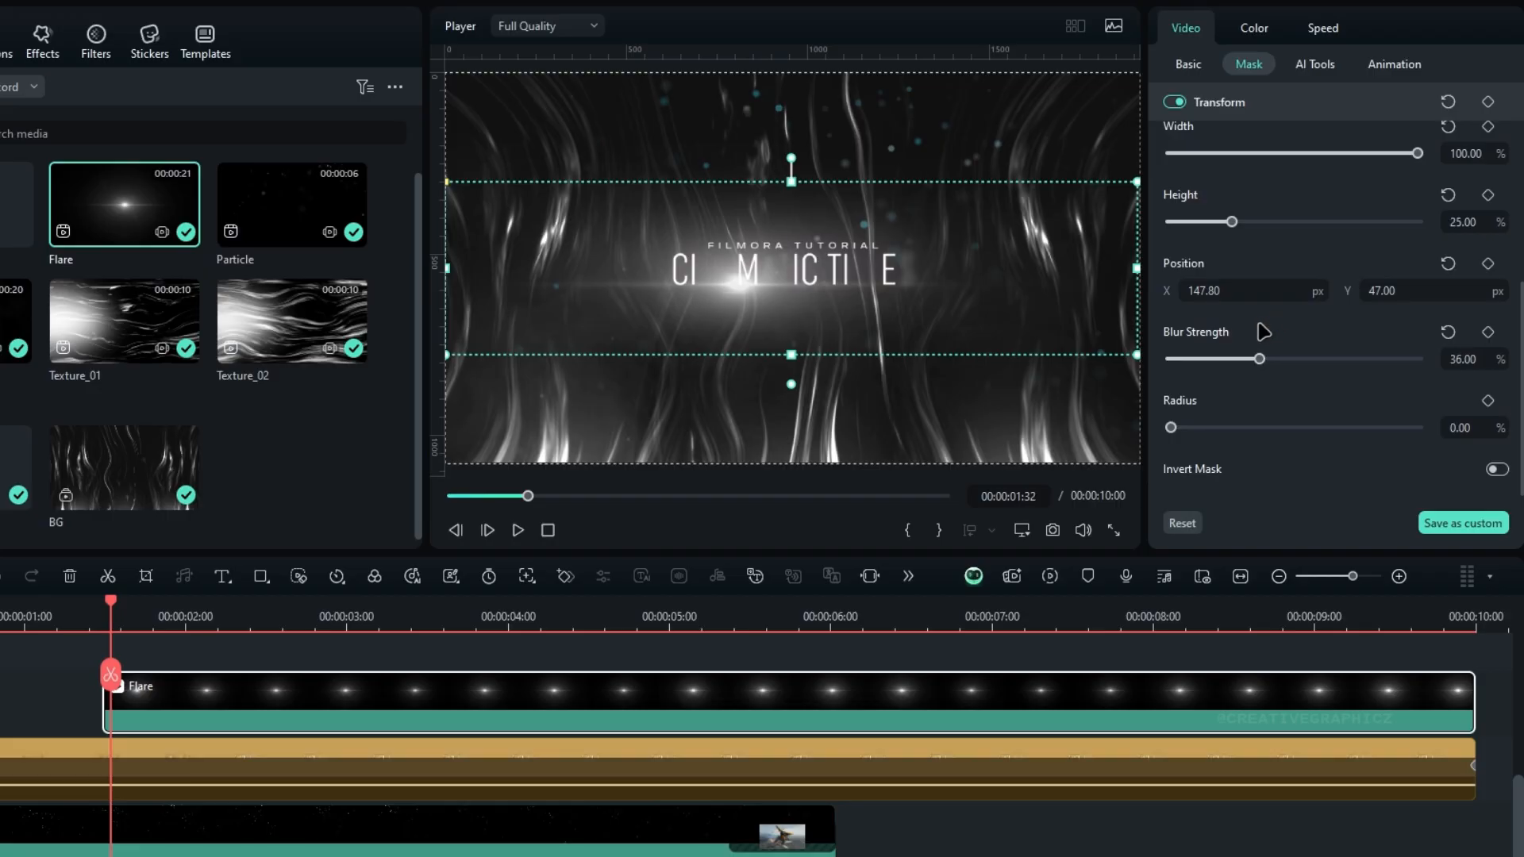
Add a position keyframe at the Flare clip's start, at 00:00:01:29
{"action": "left_click_drag", "start_coordinate": [250, 611], "coordinate": [162, 619]}
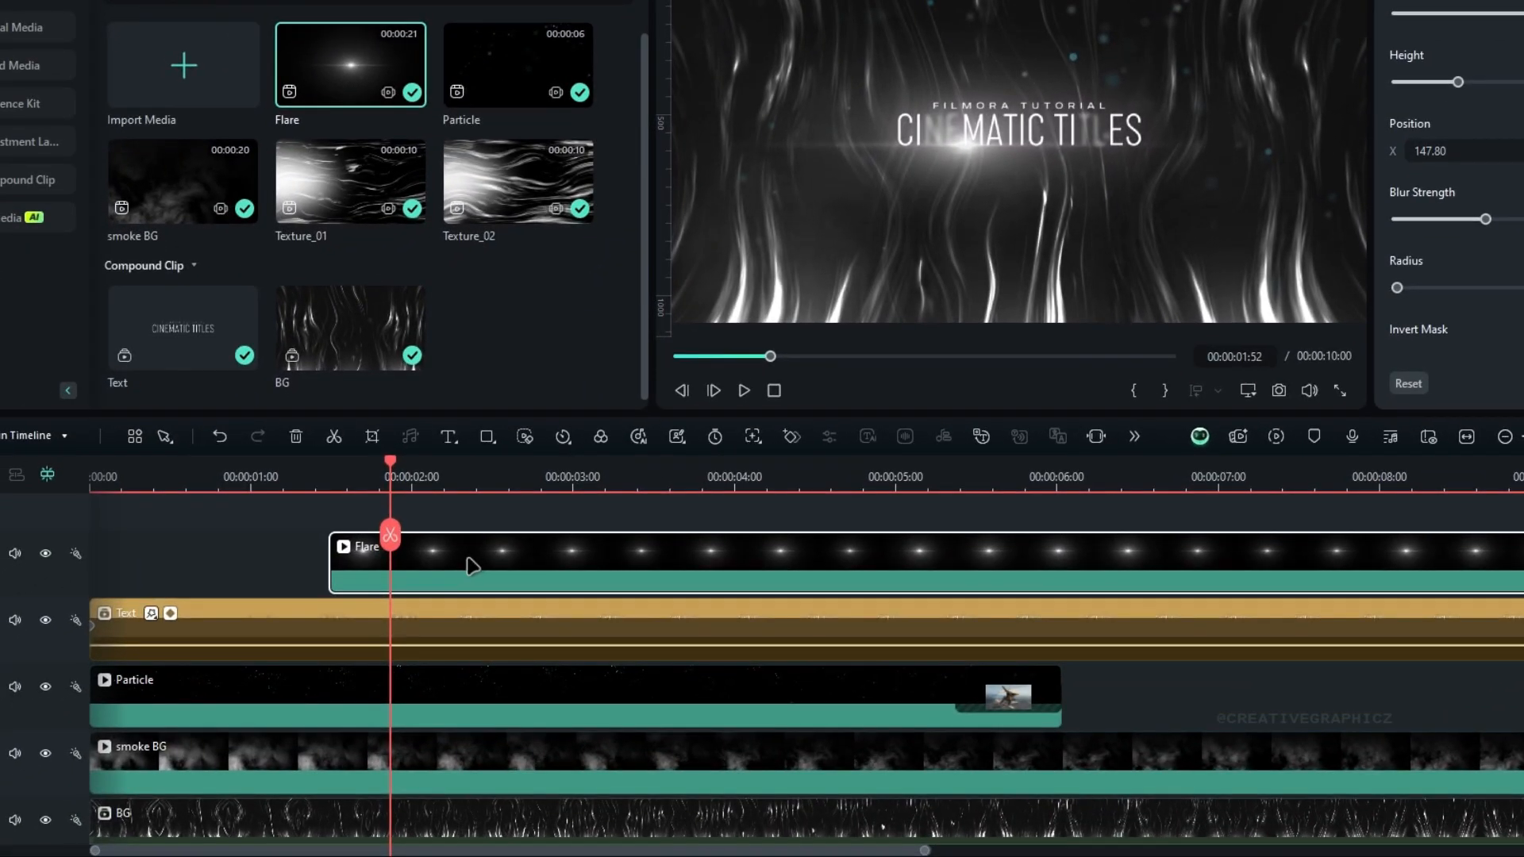
{"action": "key", "text": "Up"}
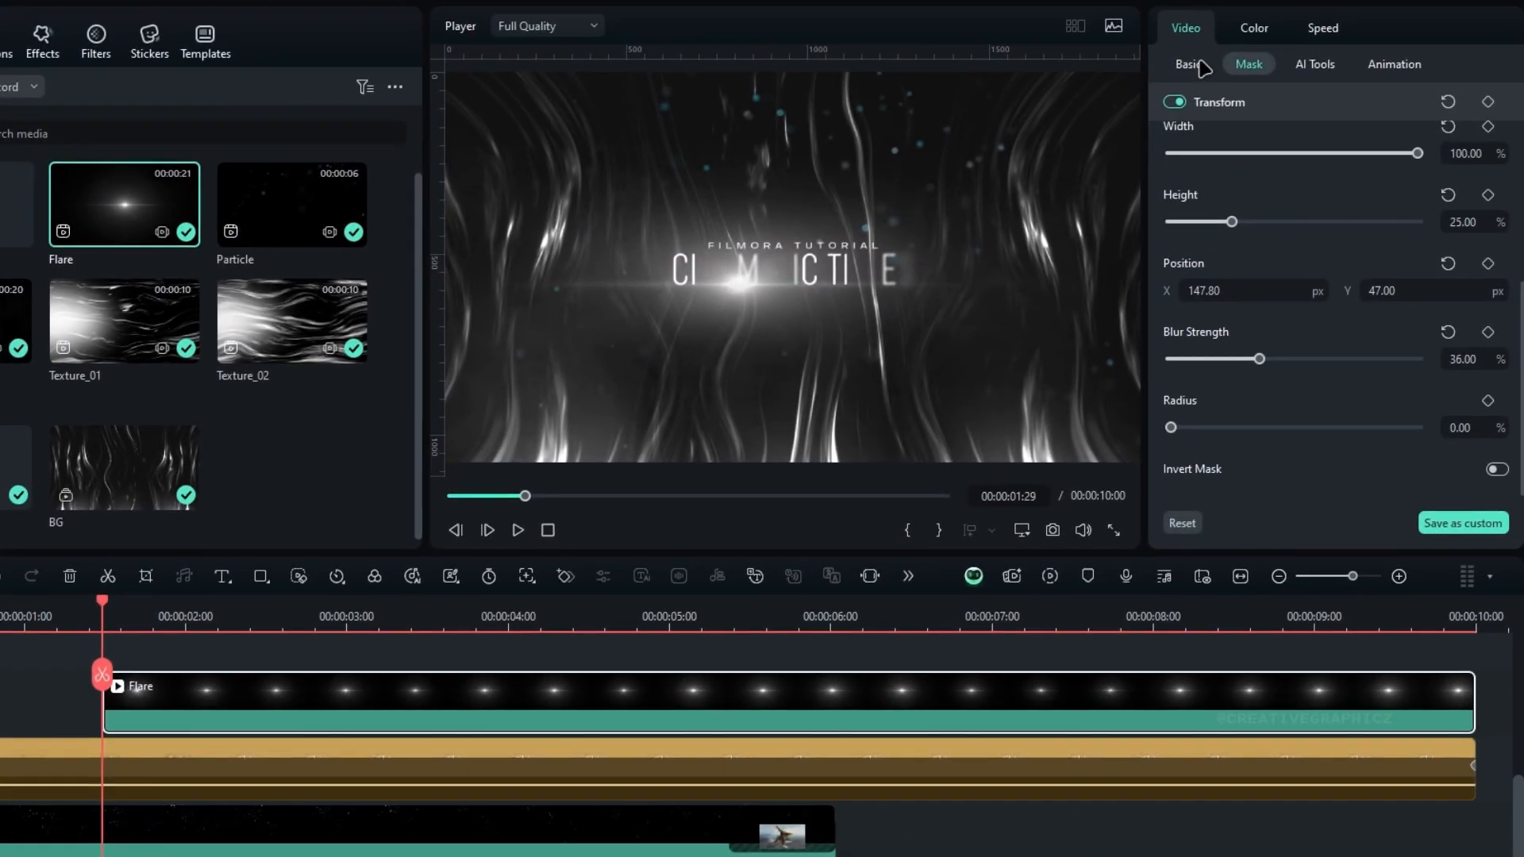
{"action": "left_click", "coordinate": [1200, 67]}
{"action": "left_click", "coordinate": [1487, 248]}
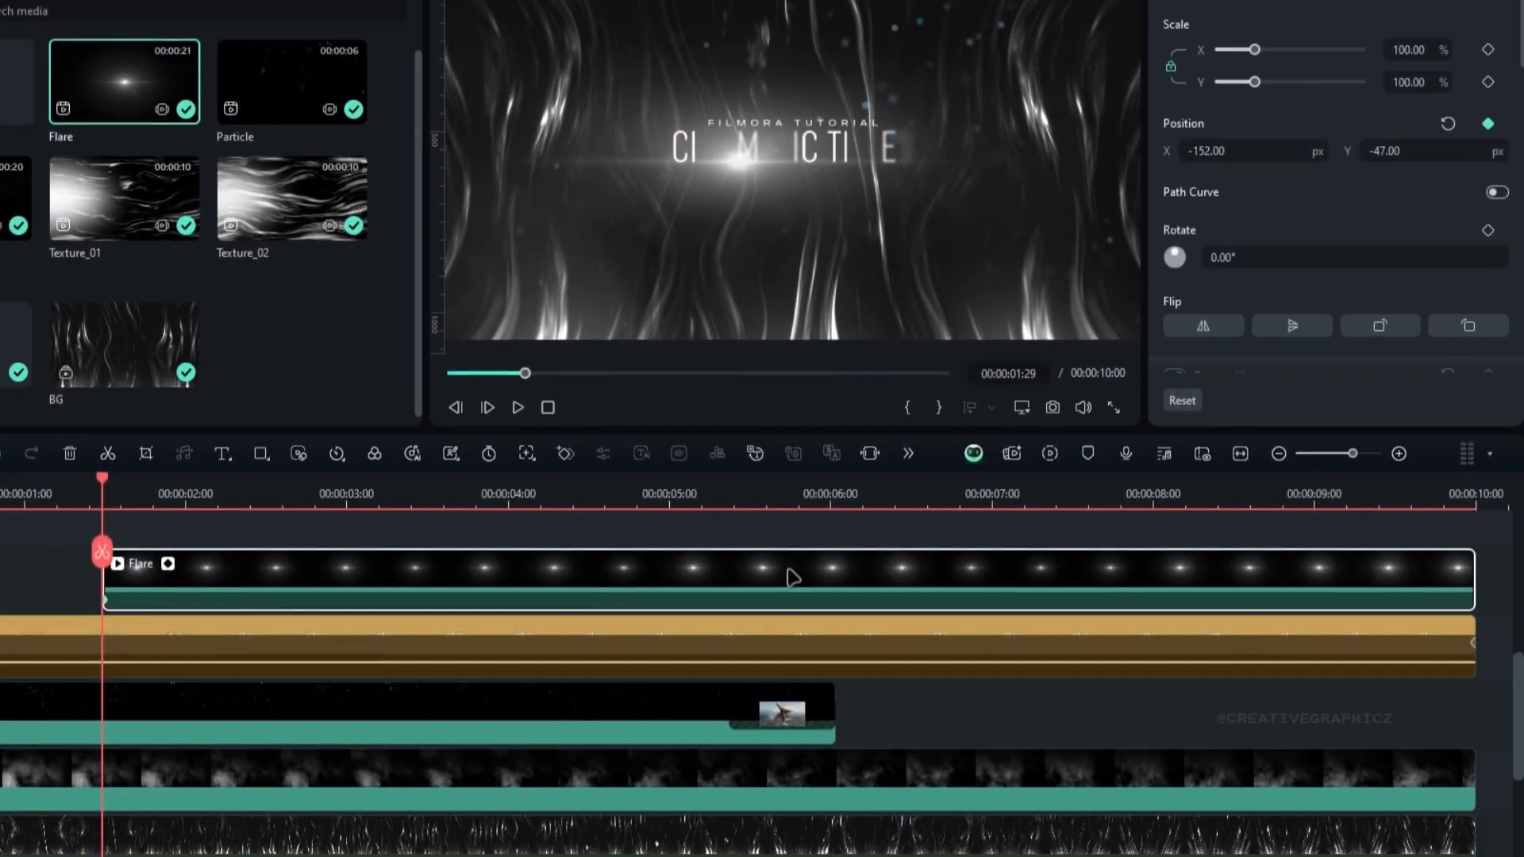
Keyframe the Flare's position to X 250 px, Y -62 px, move that keyframe to the clip's end, and preview the motion
{"action": "left_click_drag", "start_coordinate": [851, 616], "coordinate": [1360, 599]}
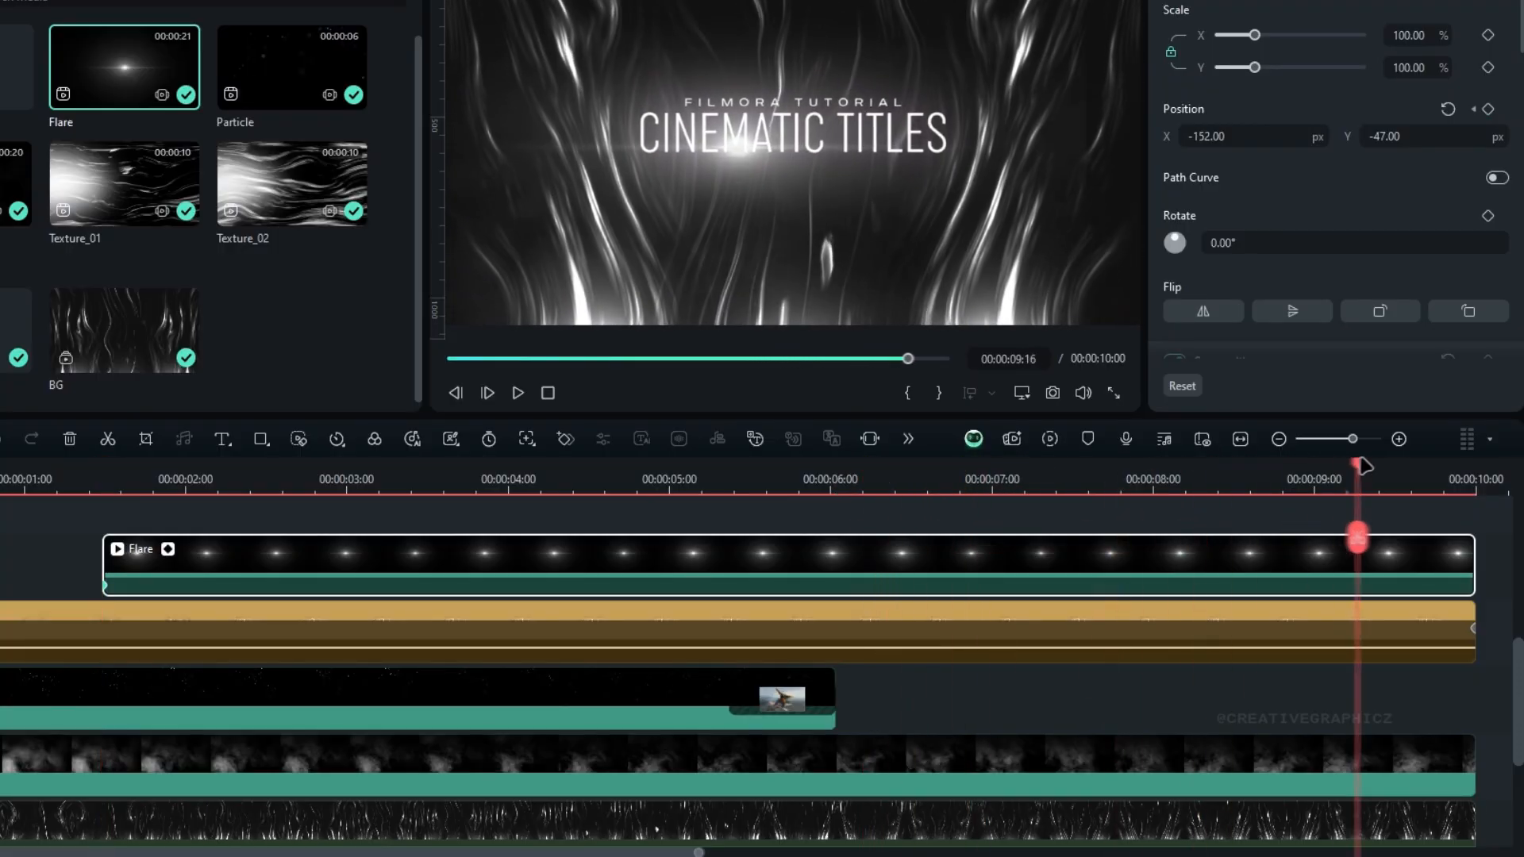
{"action": "left_click_drag", "start_coordinate": [1359, 462], "coordinate": [1371, 461]}
{"action": "left_click_drag", "start_coordinate": [1285, 133], "coordinate": [1428, 133]}
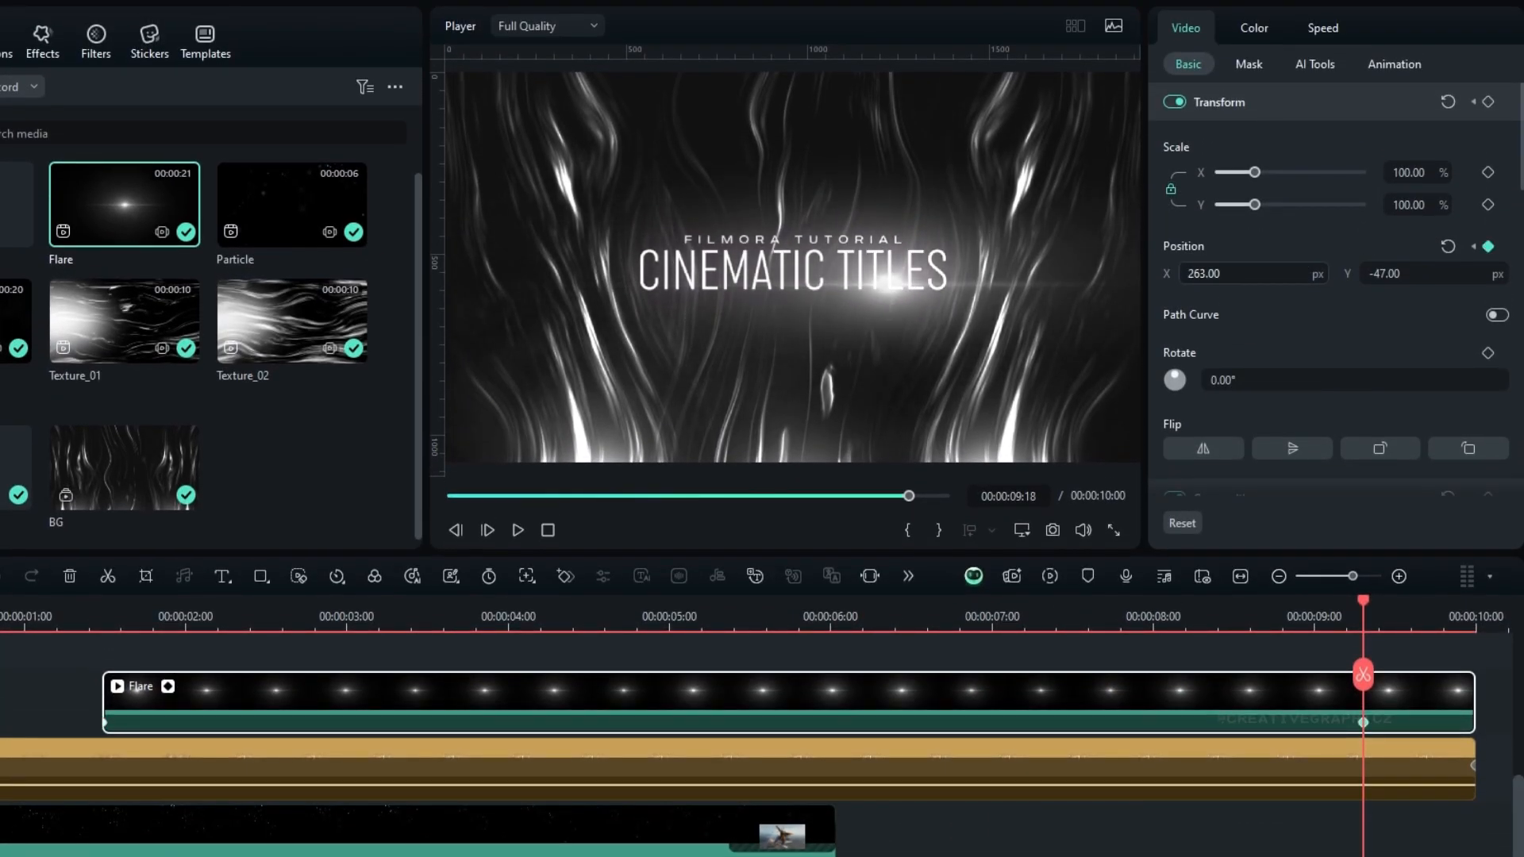
{"action": "left_click_drag", "start_coordinate": [1385, 273], "coordinate": [1345, 274]}
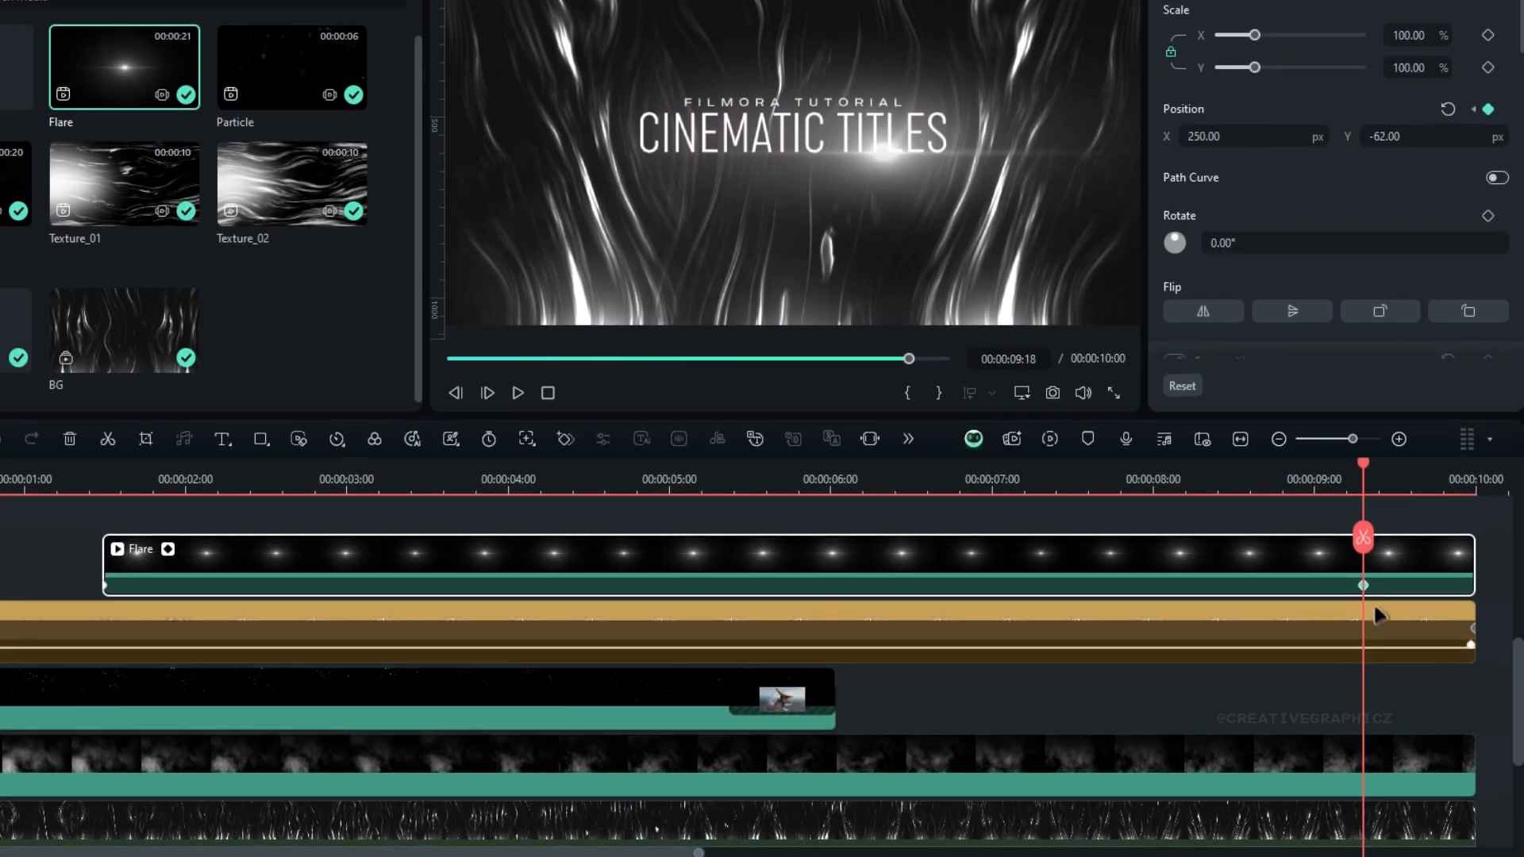
{"action": "left_click_drag", "start_coordinate": [1483, 586], "coordinate": [1475, 586]}
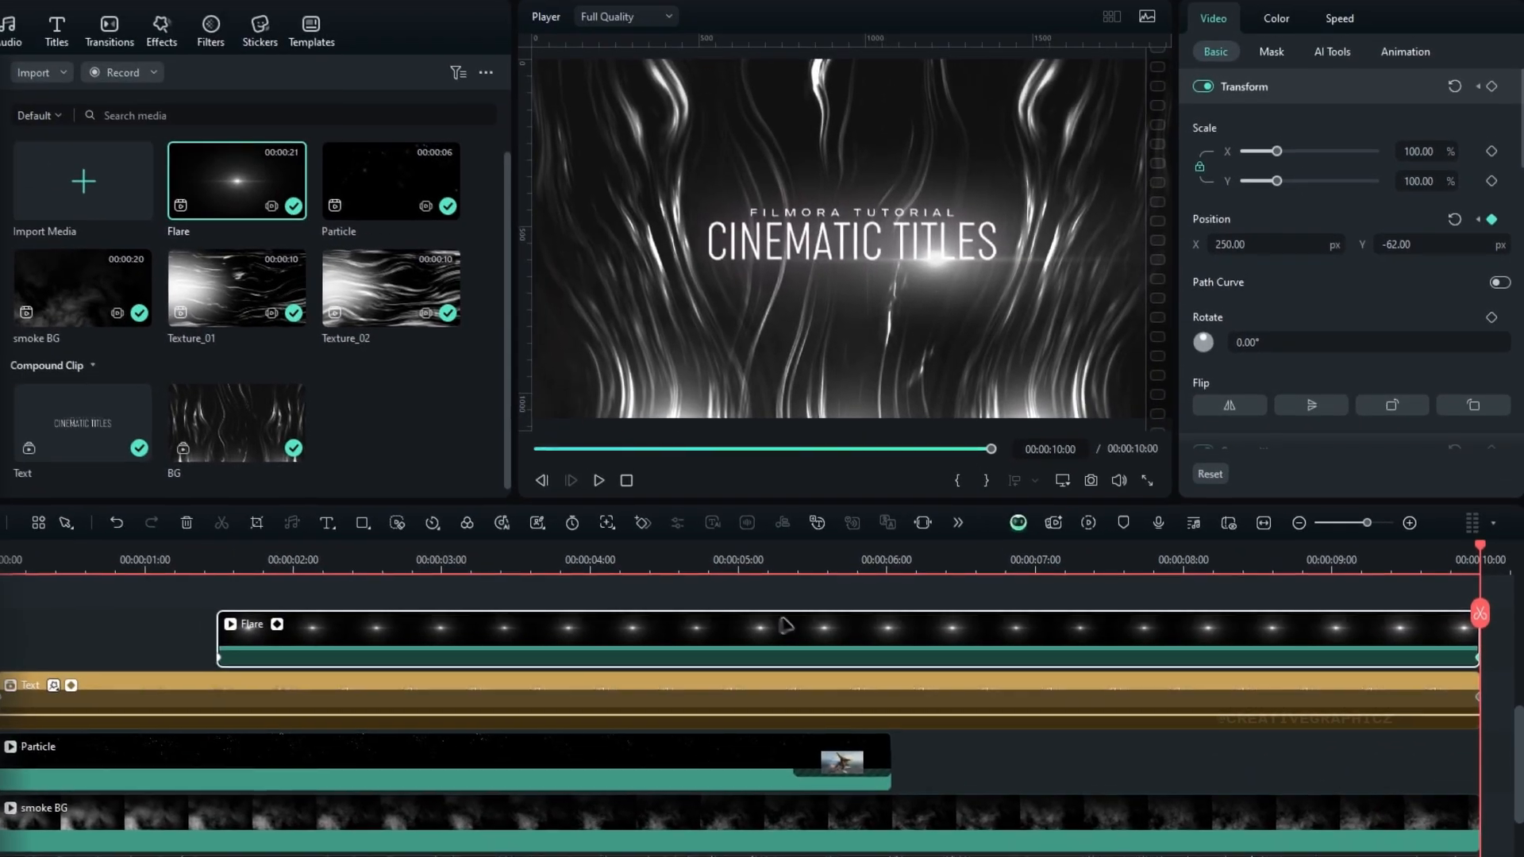
{"action": "left_click_drag", "start_coordinate": [347, 484], "coordinate": [562, 481]}
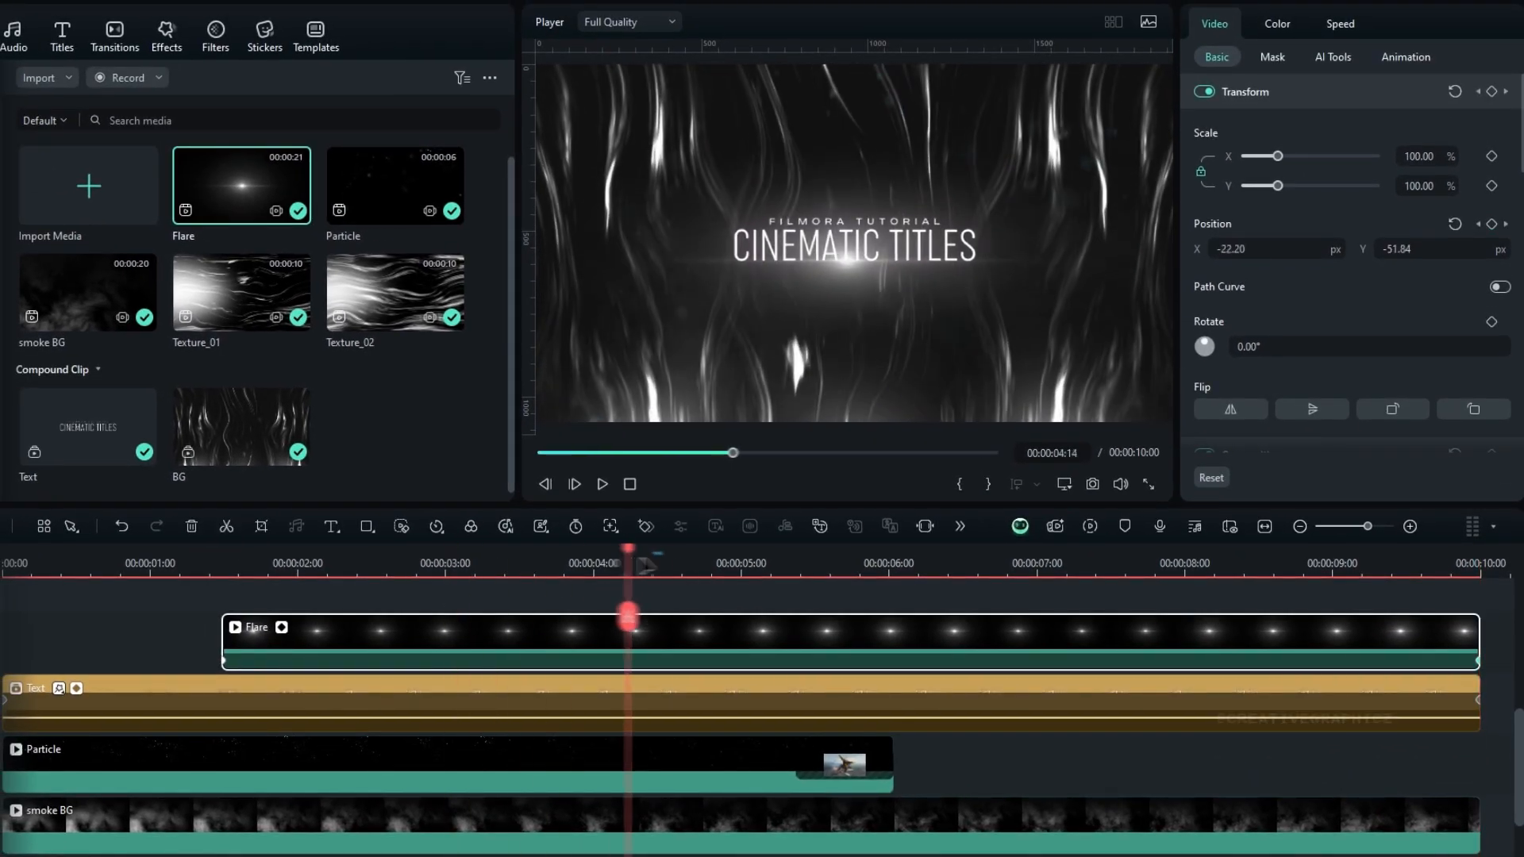
Add opacity keyframes at the Flare clip's start and shortly after it for a fade-in, and preview along the timeline
{"action": "left_click_drag", "start_coordinate": [647, 564], "coordinate": [221, 605]}
{"action": "scroll", "coordinate": [1363, 341], "scroll_direction": "down", "scroll_amount": 3}
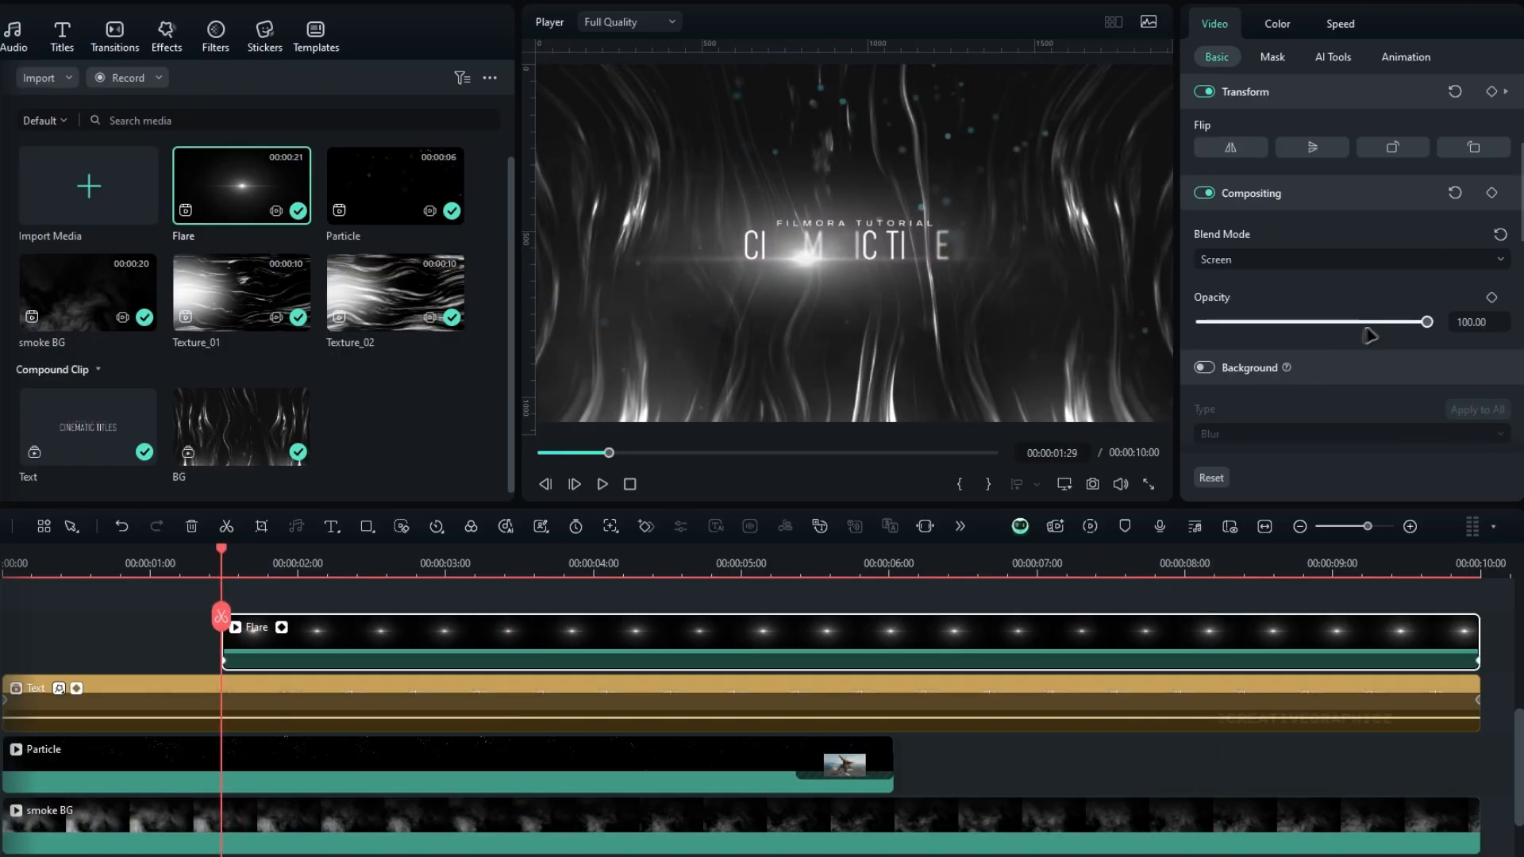
{"action": "left_click_drag", "start_coordinate": [1425, 323], "coordinate": [1502, 324]}
{"action": "left_click", "coordinate": [268, 566]}
{"action": "left_click_drag", "start_coordinate": [151, 564], "coordinate": [750, 564]}
{"action": "left_click_drag", "start_coordinate": [664, 603], "coordinate": [855, 553]}
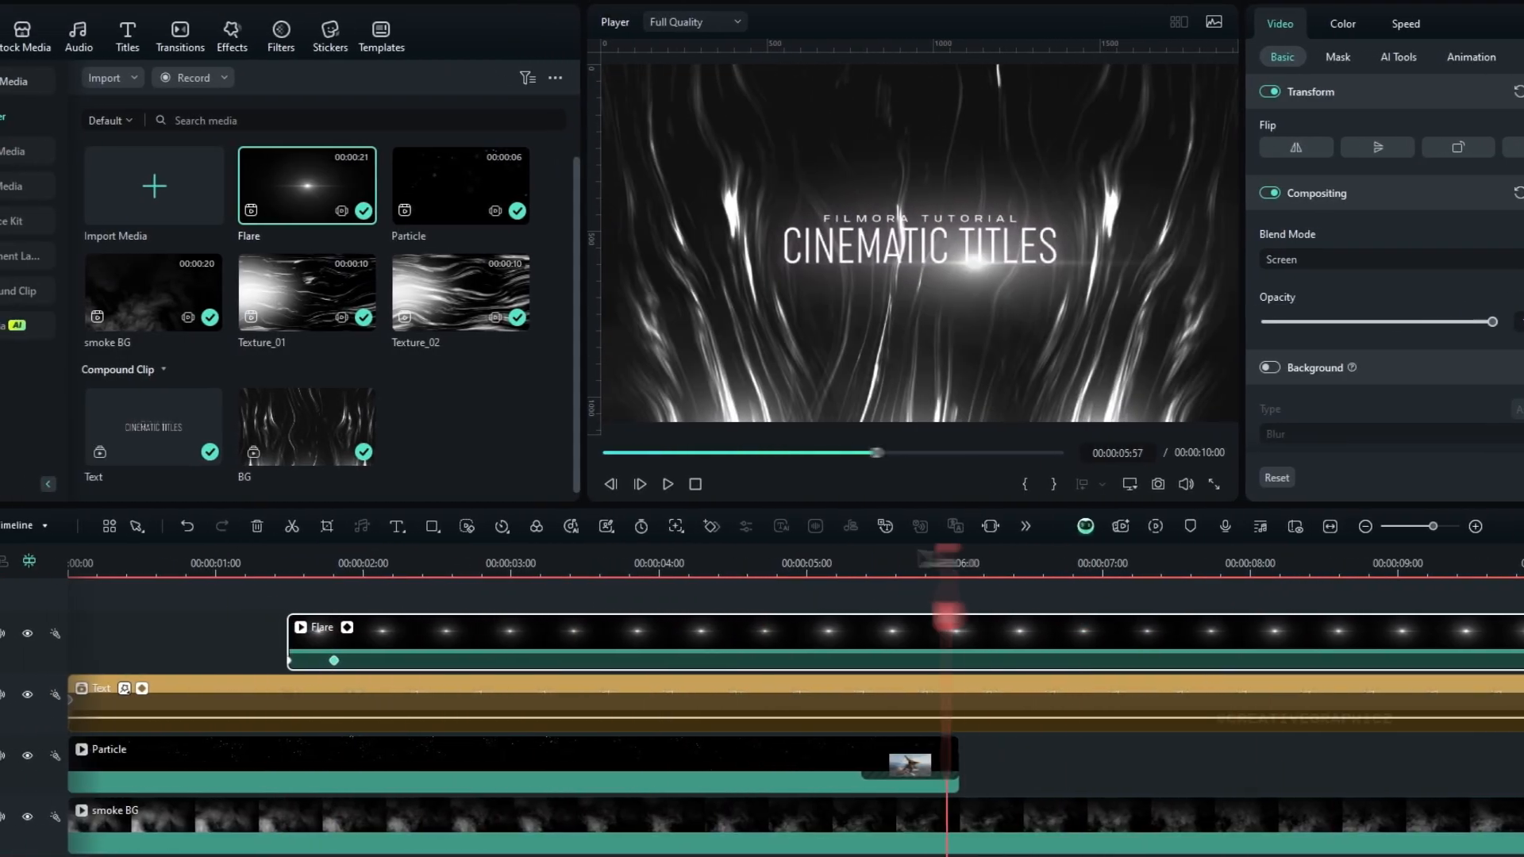
{"action": "left_click_drag", "start_coordinate": [946, 615], "coordinate": [531, 616]}
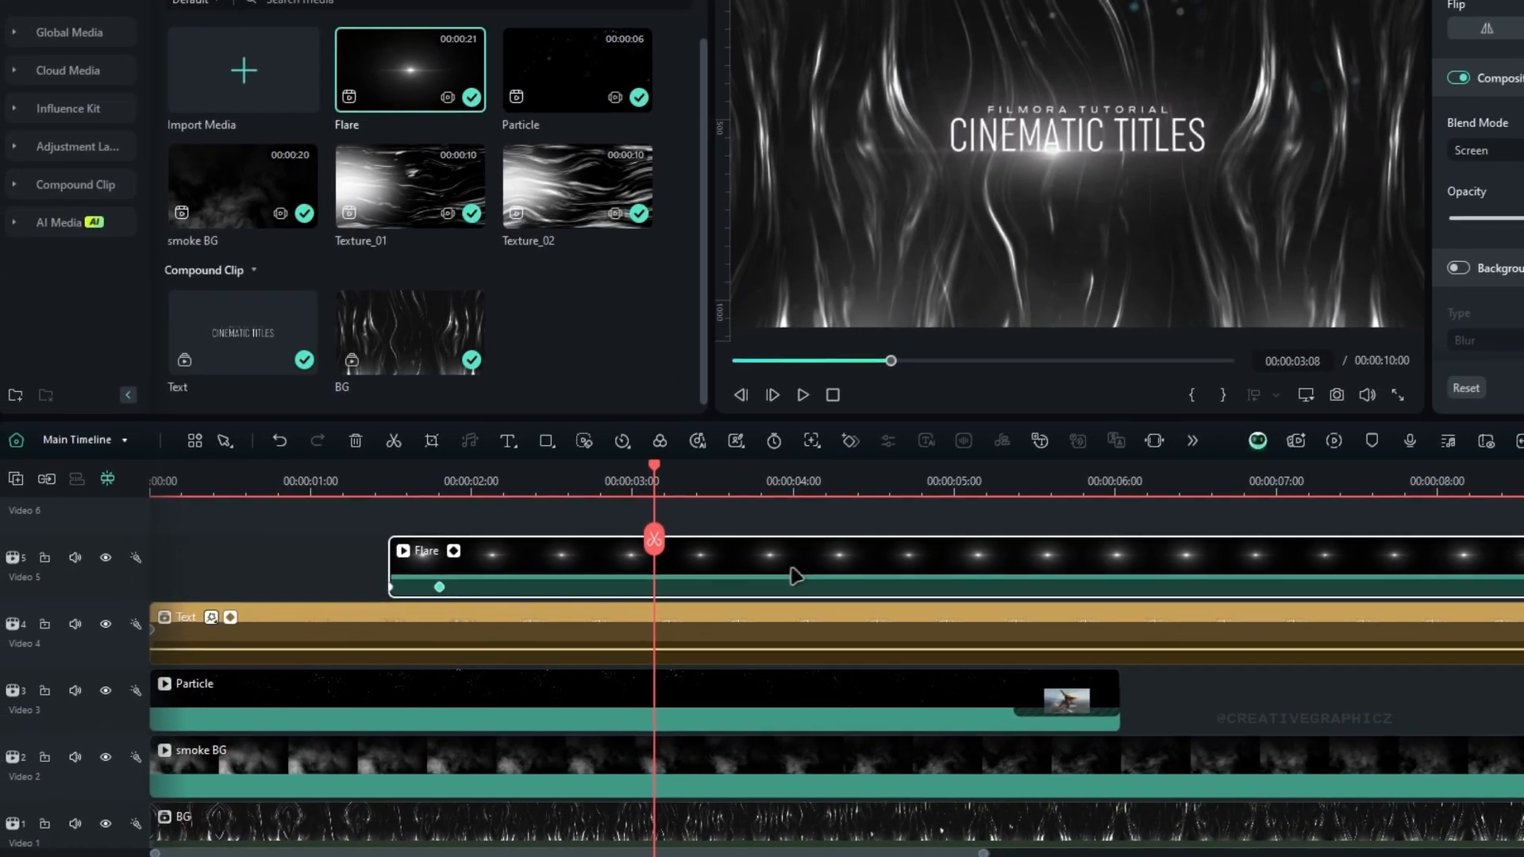
Move the Flare and Text clips up one track and place an adjustment layer on the freed track, extended to the timeline's end
{"action": "left_click_drag", "start_coordinate": [654, 598], "coordinate": [722, 709]}
{"action": "left_click_drag", "start_coordinate": [863, 637], "coordinate": [829, 641]}
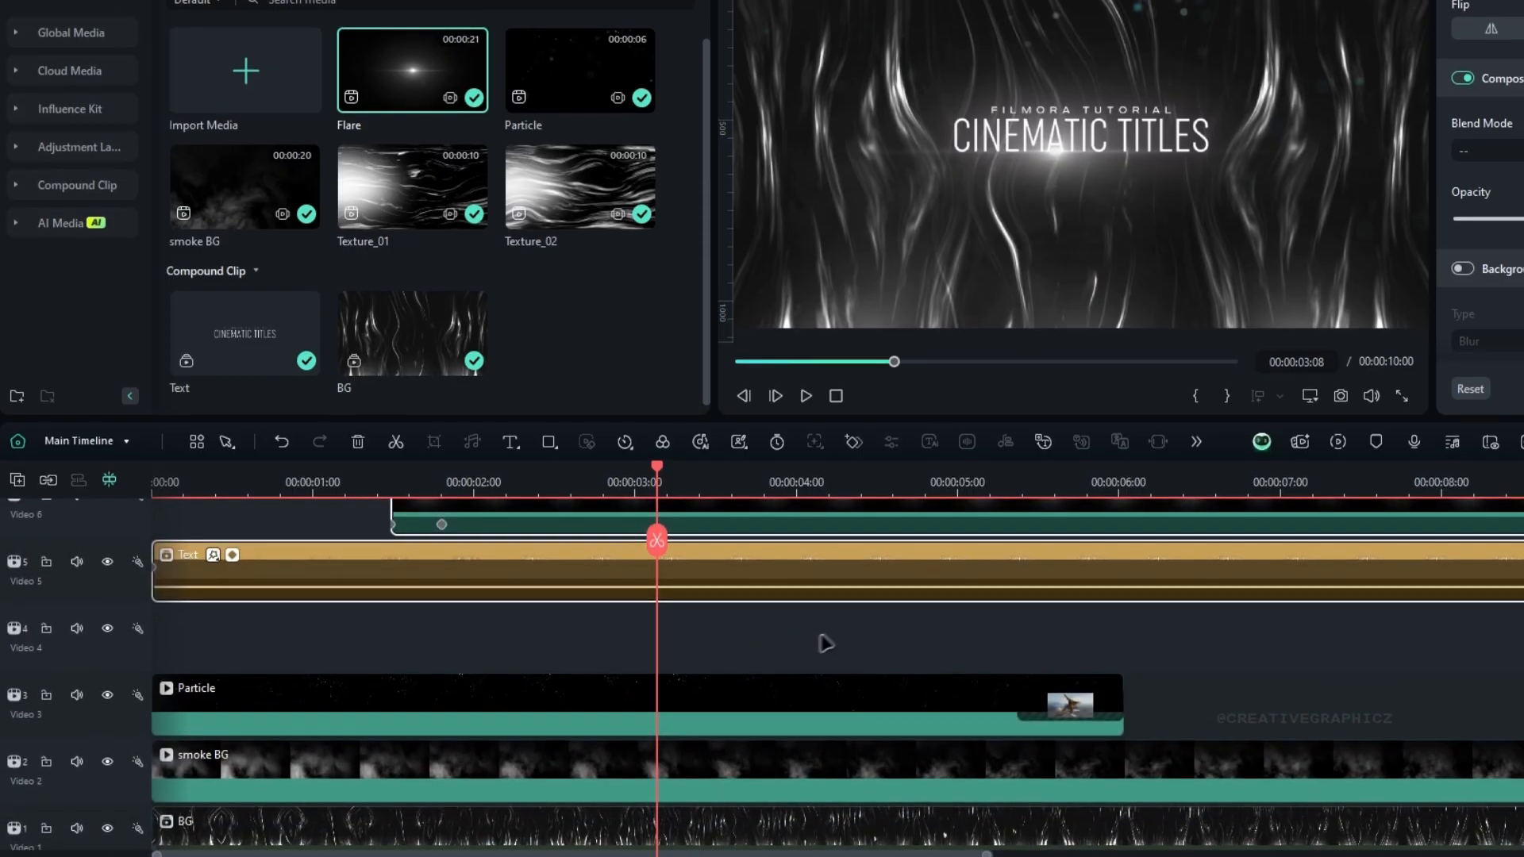
{"action": "left_click", "coordinate": [94, 279]}
{"action": "left_click_drag", "start_coordinate": [238, 191], "coordinate": [167, 770]}
{"action": "left_click_drag", "start_coordinate": [956, 626], "coordinate": [1471, 613]}
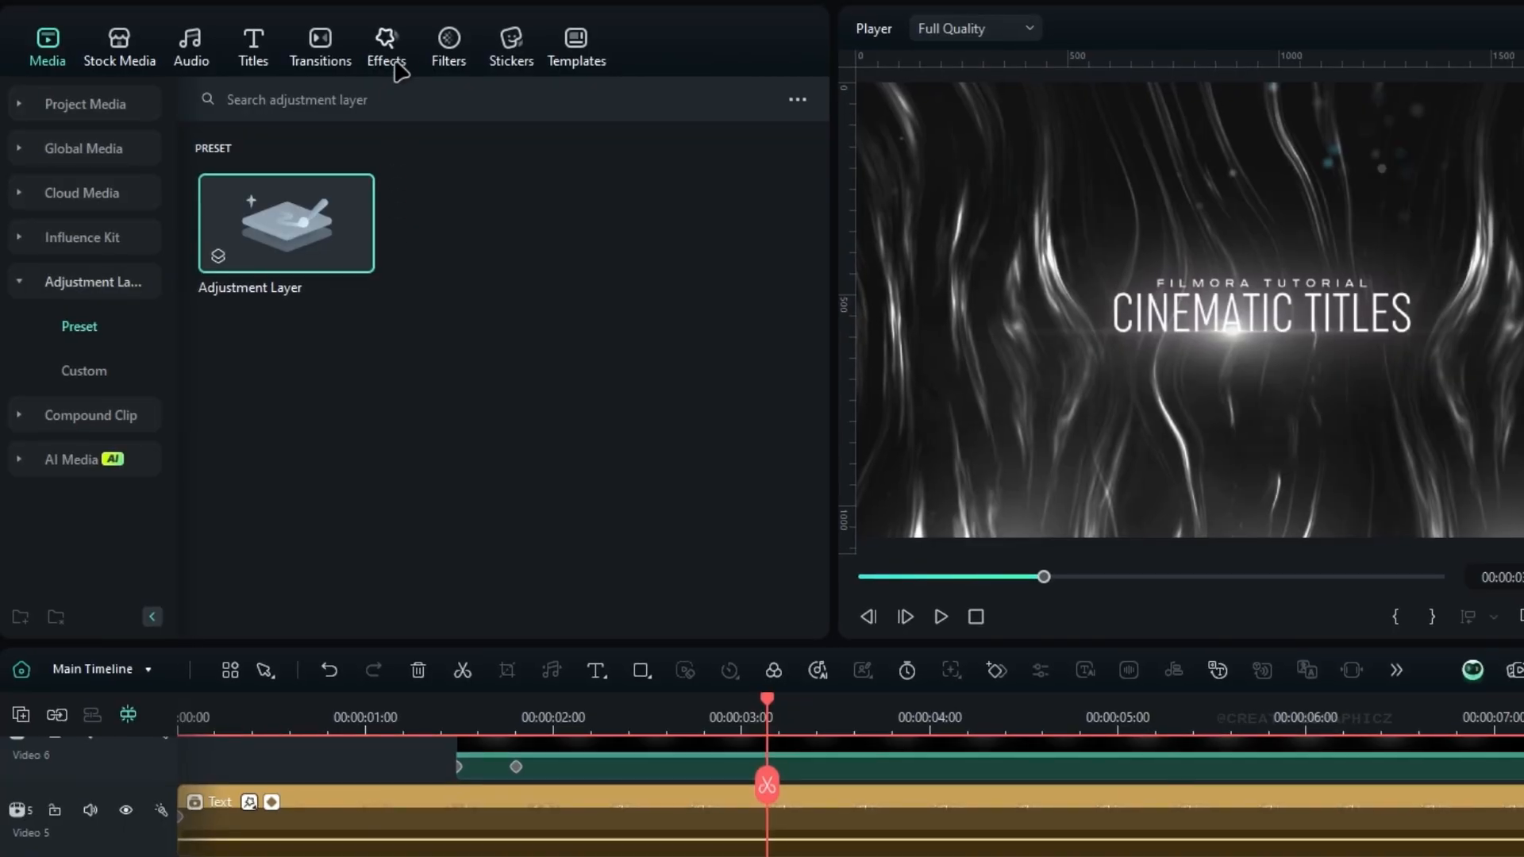
Apply the BCC Color Spot effect from Boris FX's Grads and Tints category to the adjustment layer
{"action": "left_click", "coordinate": [388, 62]}
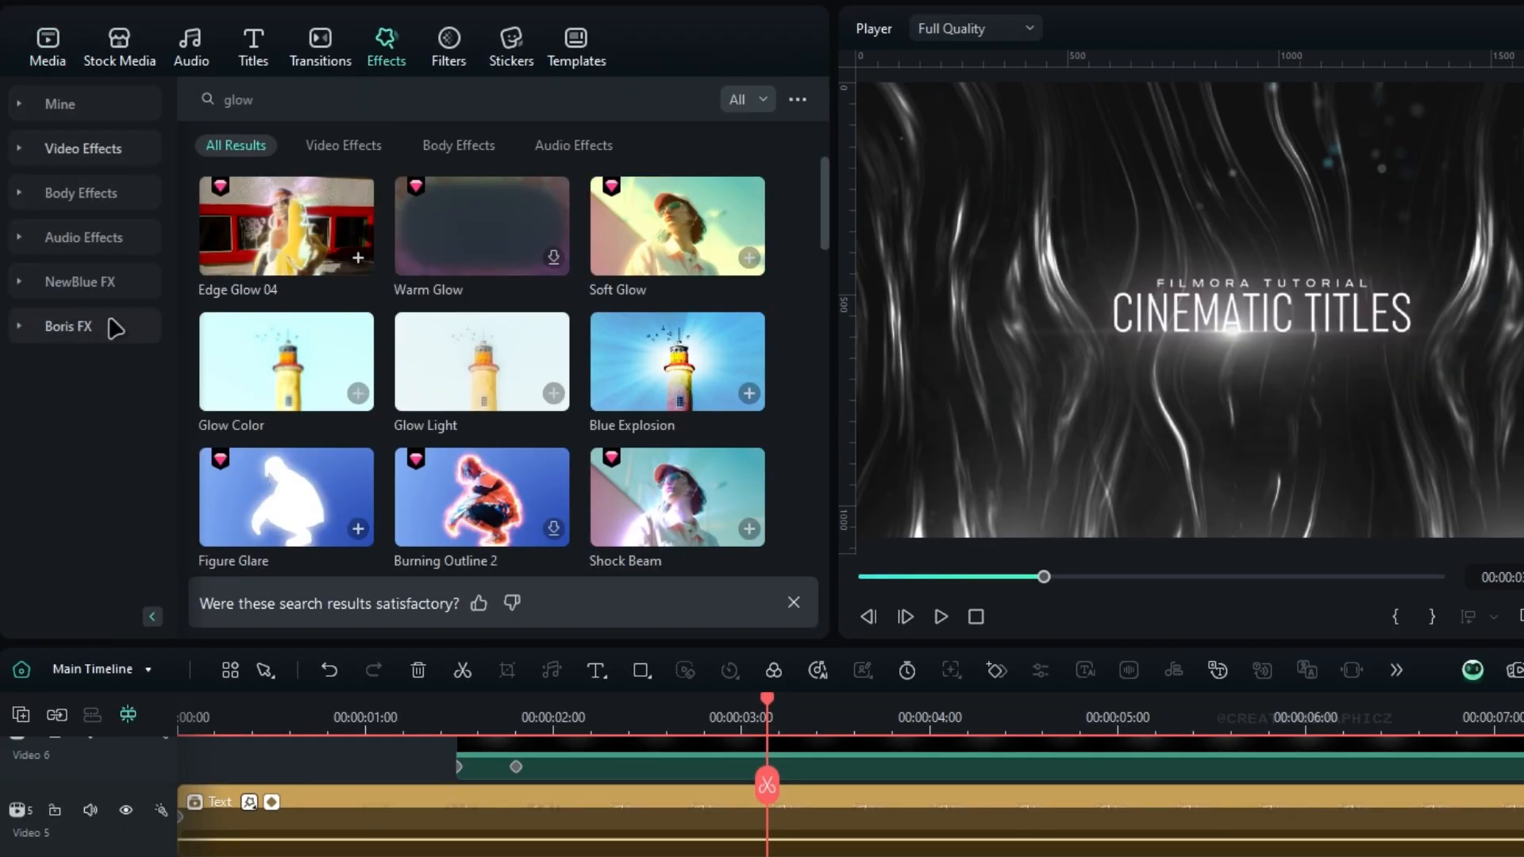
{"action": "left_click", "coordinate": [115, 327]}
{"action": "scroll", "coordinate": [107, 468], "scroll_direction": "down", "scroll_amount": 3}
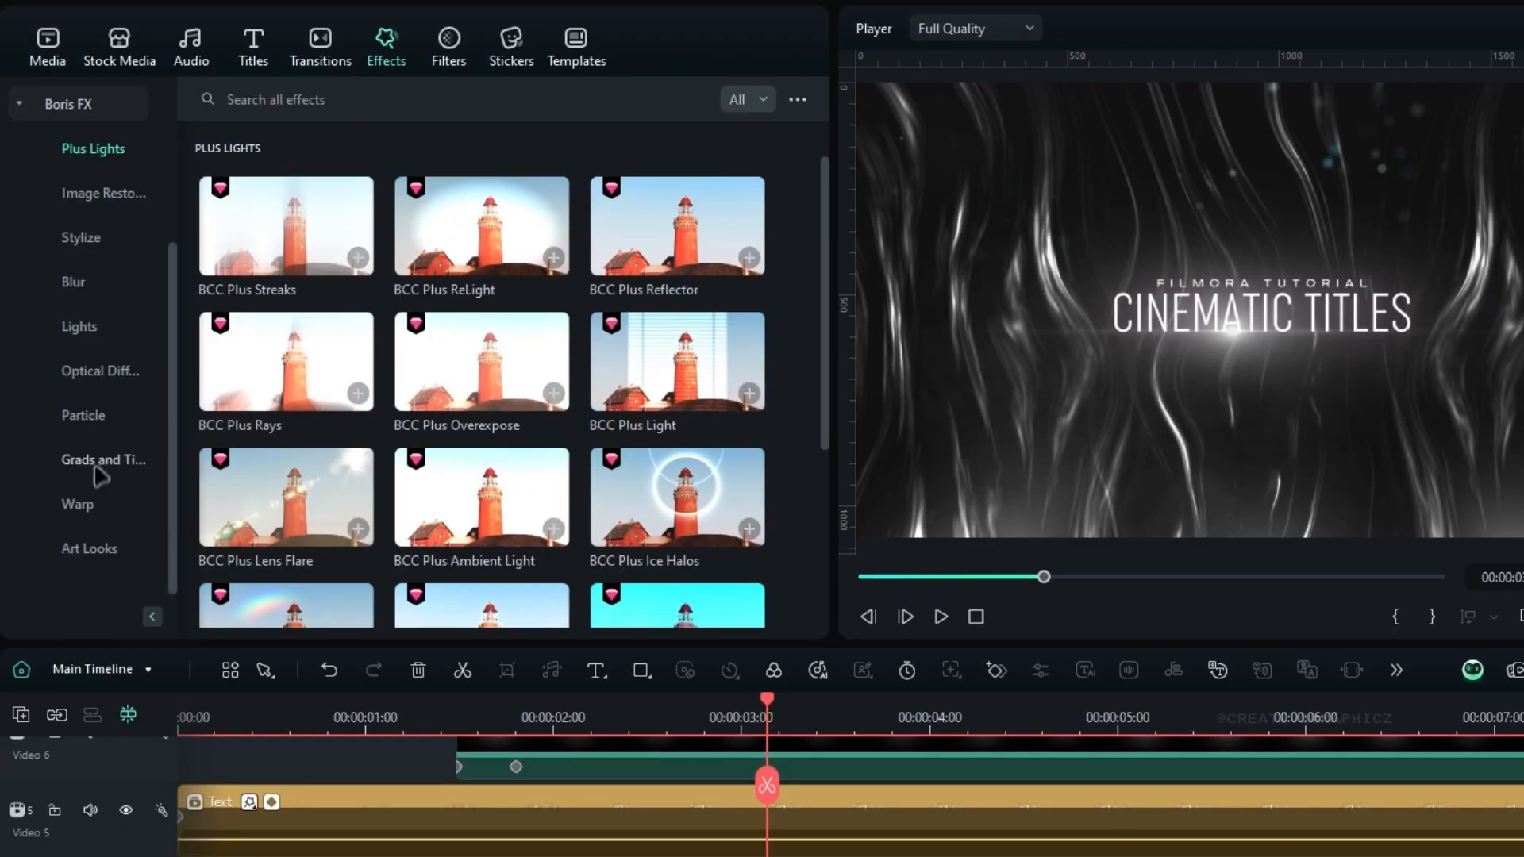
{"action": "left_click", "coordinate": [102, 463]}
{"action": "left_click_drag", "start_coordinate": [282, 228], "coordinate": [465, 646]}
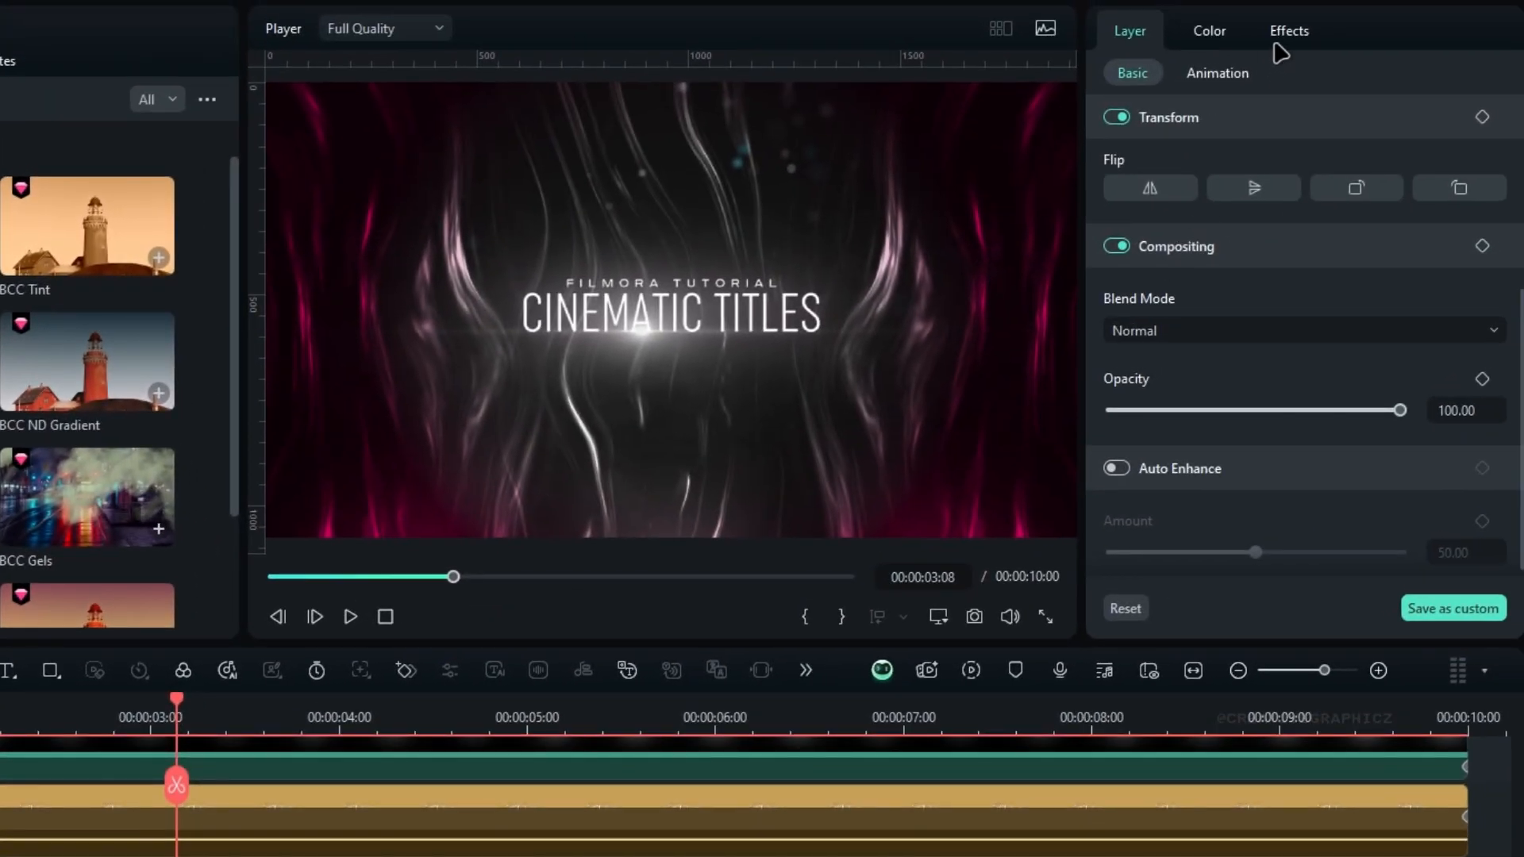
Set the color opacity of the adjustment layer's BCC Color Spot effect to 60 and preview the tint along the timeline
{"action": "left_click", "coordinate": [1285, 33]}
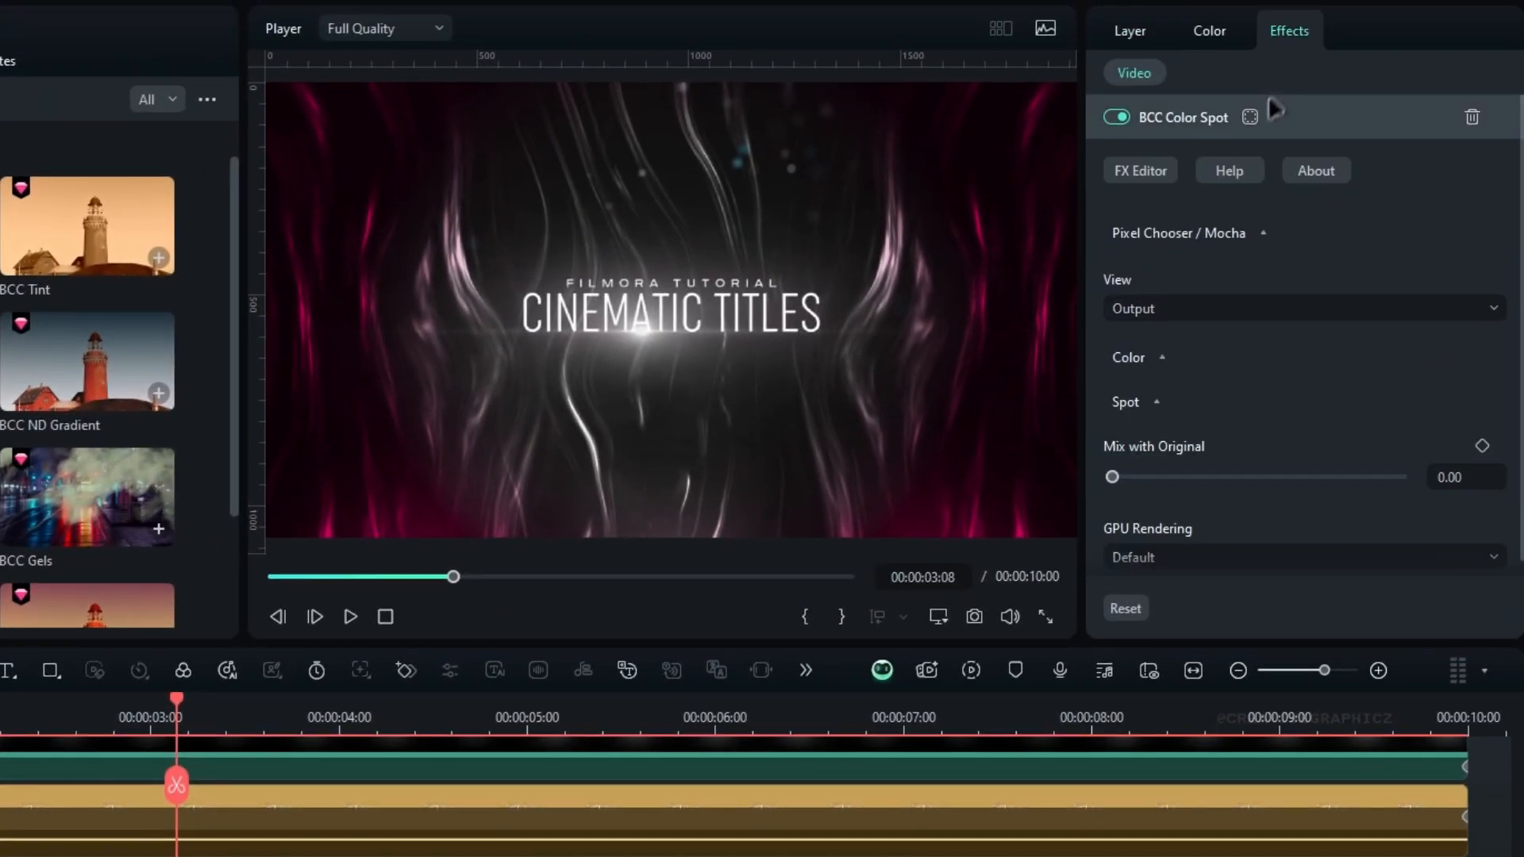
{"action": "left_click", "coordinate": [1148, 361]}
{"action": "scroll", "coordinate": [1210, 393], "scroll_direction": "down", "scroll_amount": 2}
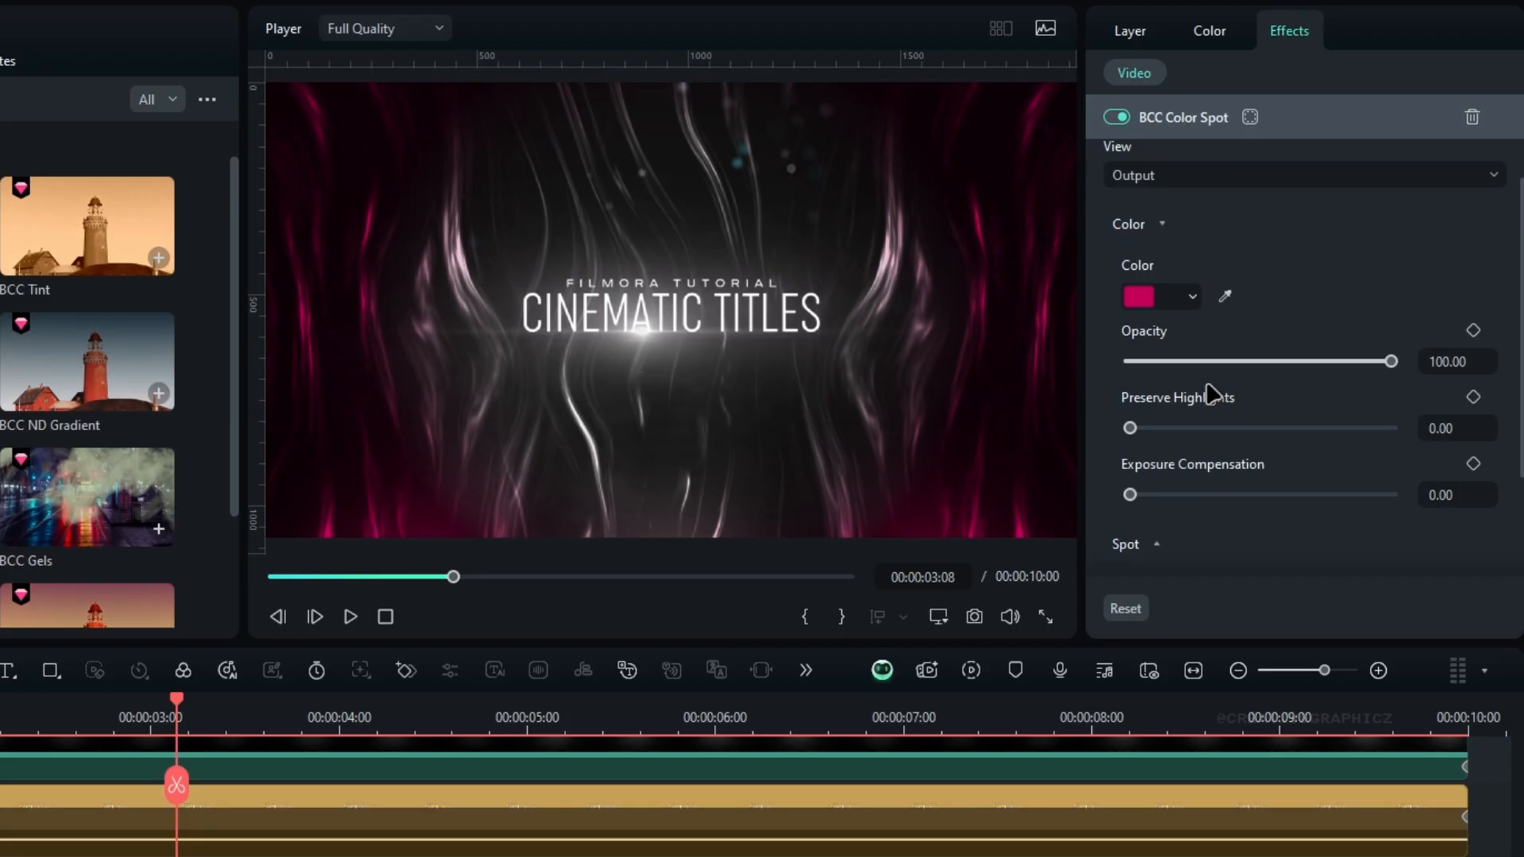
{"action": "left_click", "coordinate": [1193, 298]}
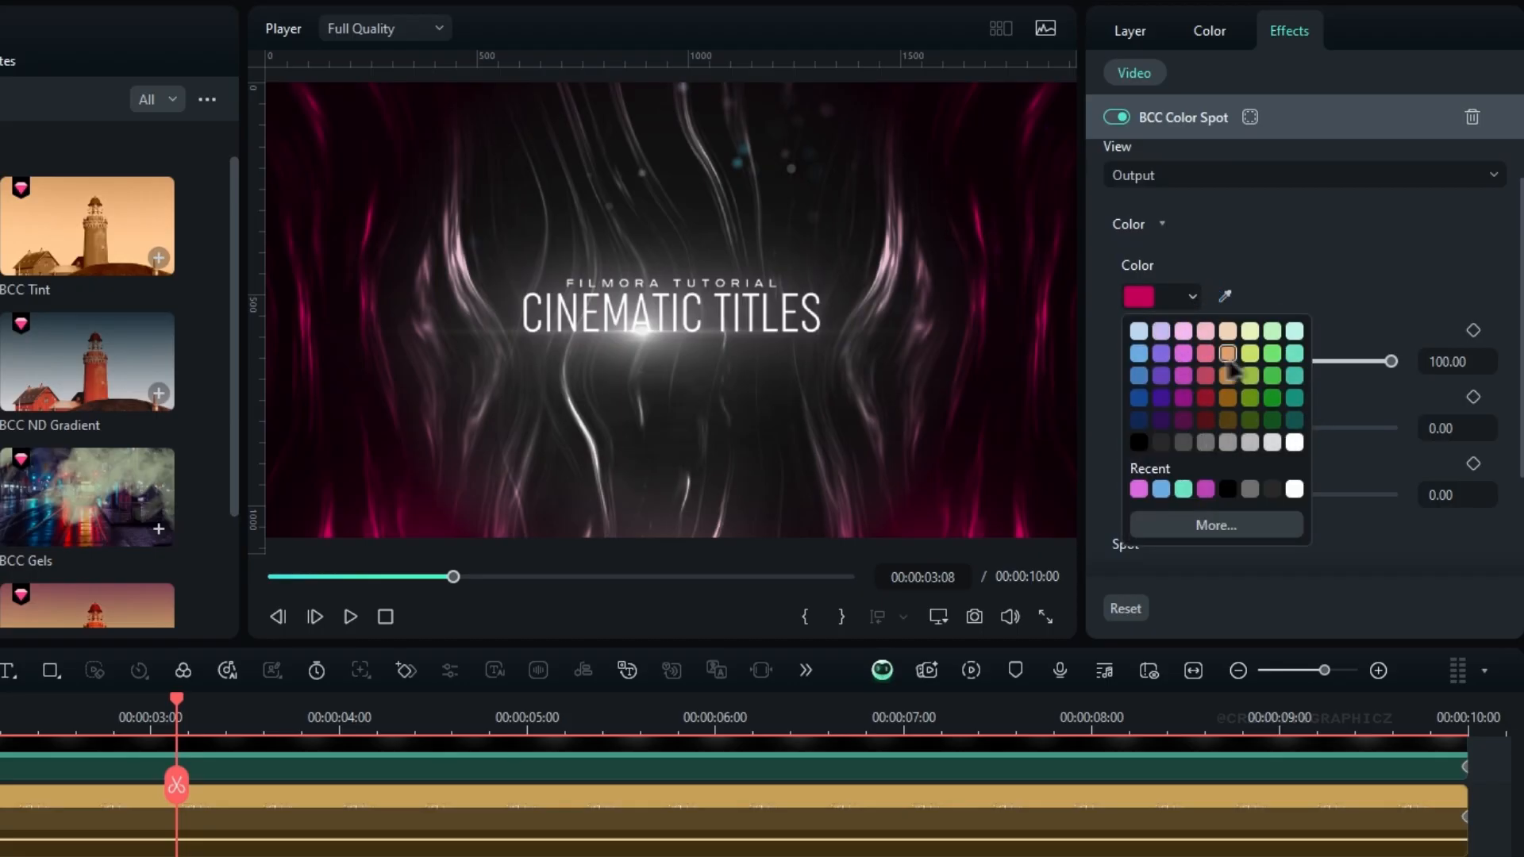
{"action": "left_click", "coordinate": [1370, 319]}
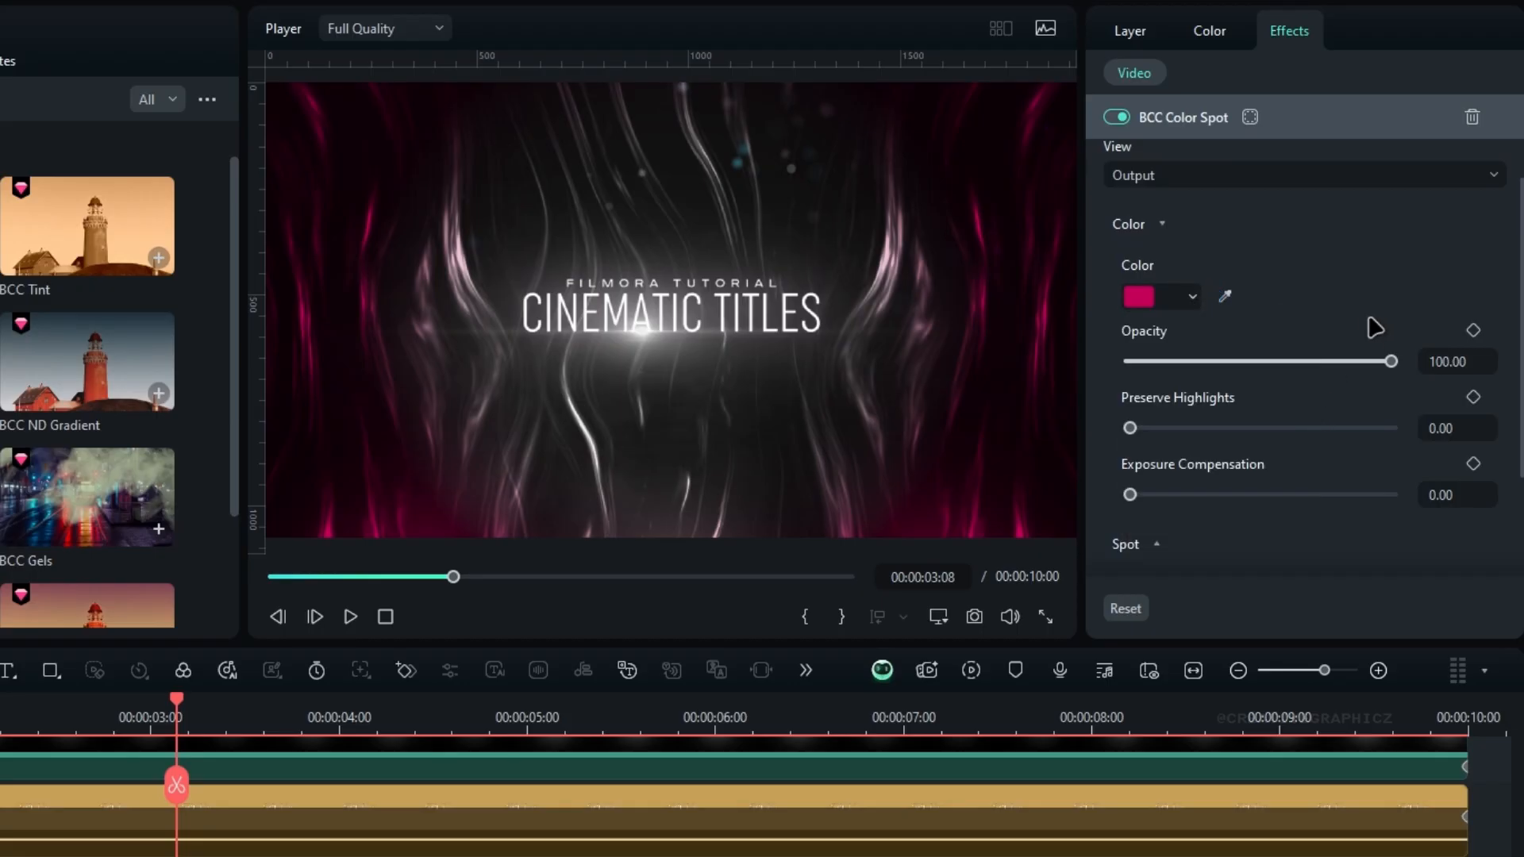
{"action": "left_click", "coordinate": [1472, 361]}
{"action": "type", "text": "5"}
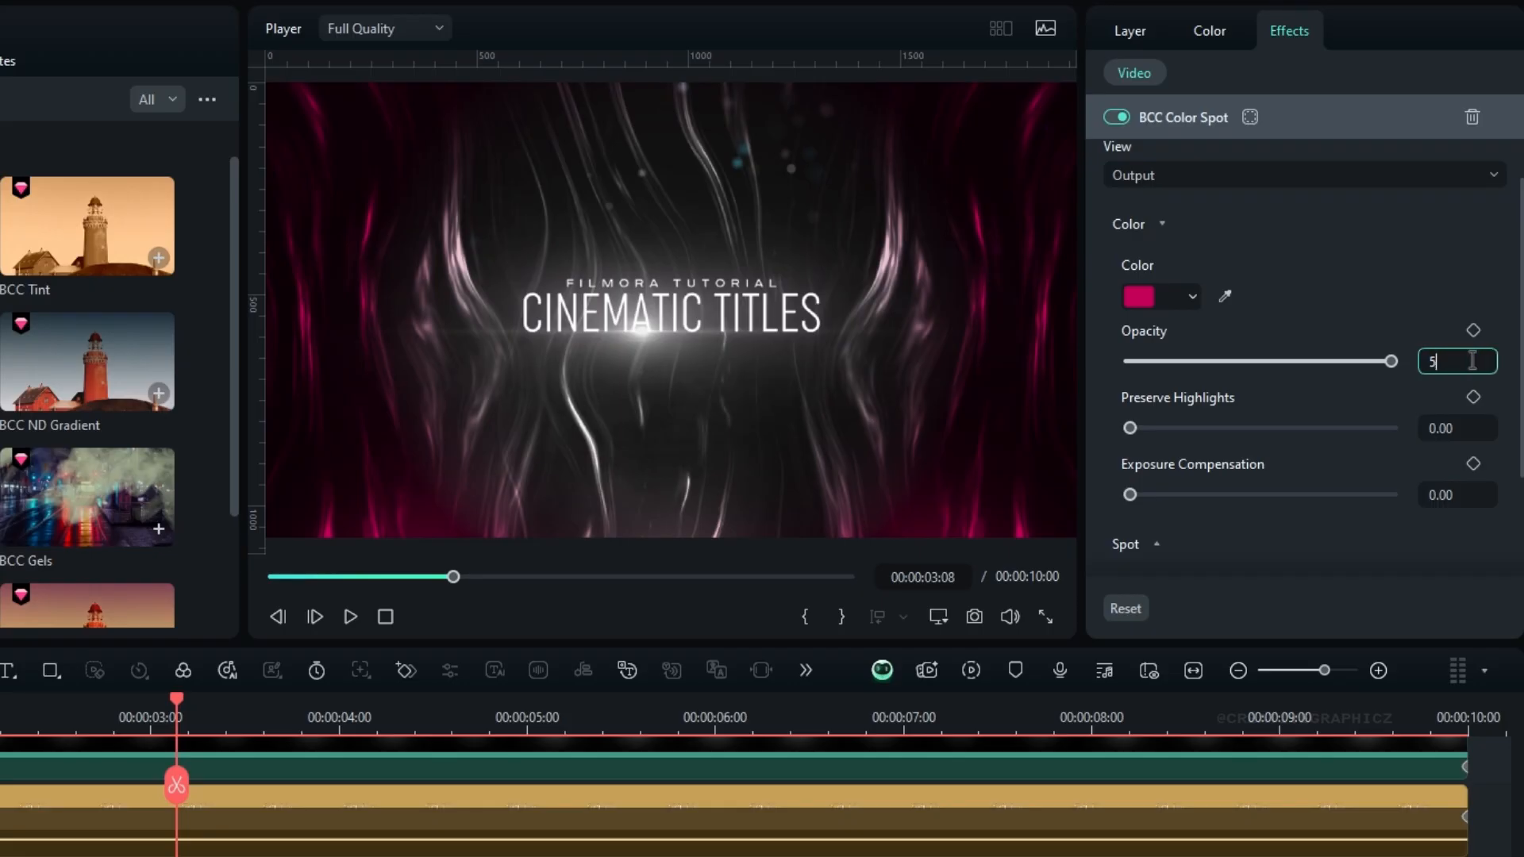
{"action": "type", "text": "0"}
{"action": "key", "text": "Return"}
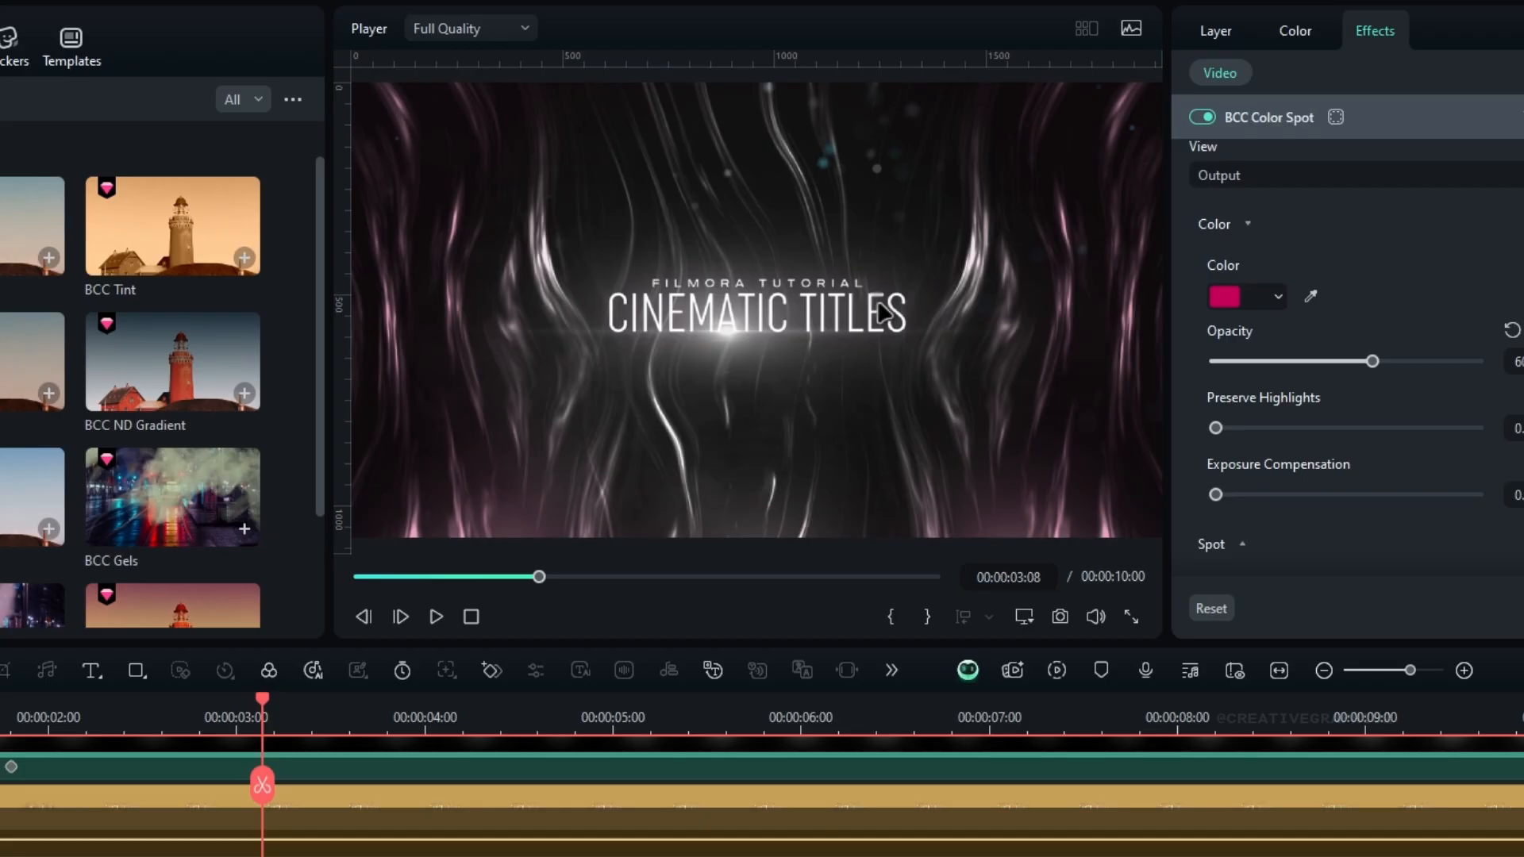
{"action": "left_click_drag", "start_coordinate": [262, 785], "coordinate": [343, 793]}
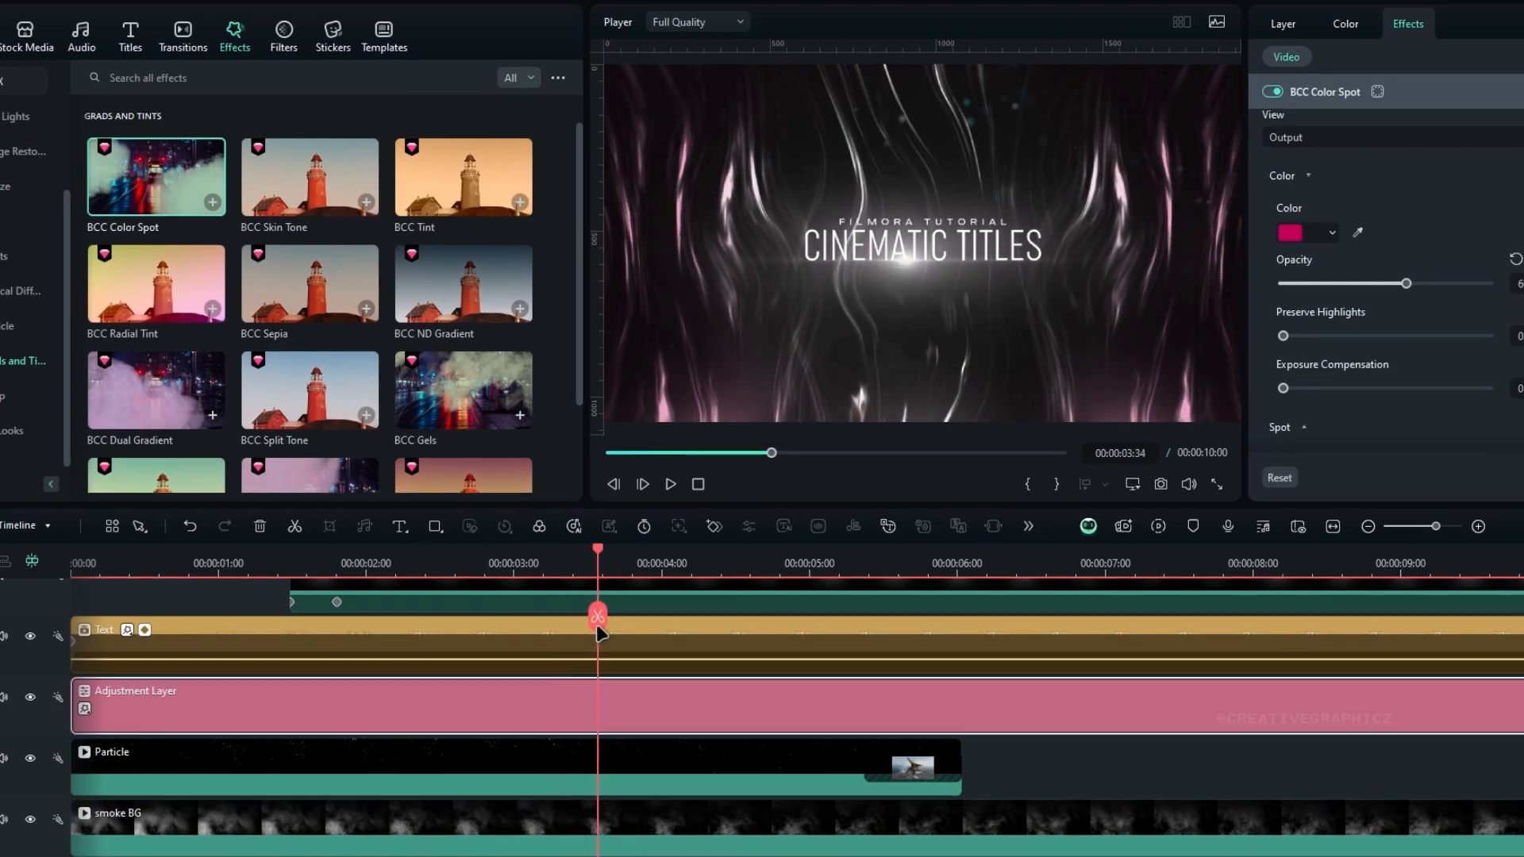
{"action": "left_click_drag", "start_coordinate": [601, 633], "coordinate": [502, 619]}
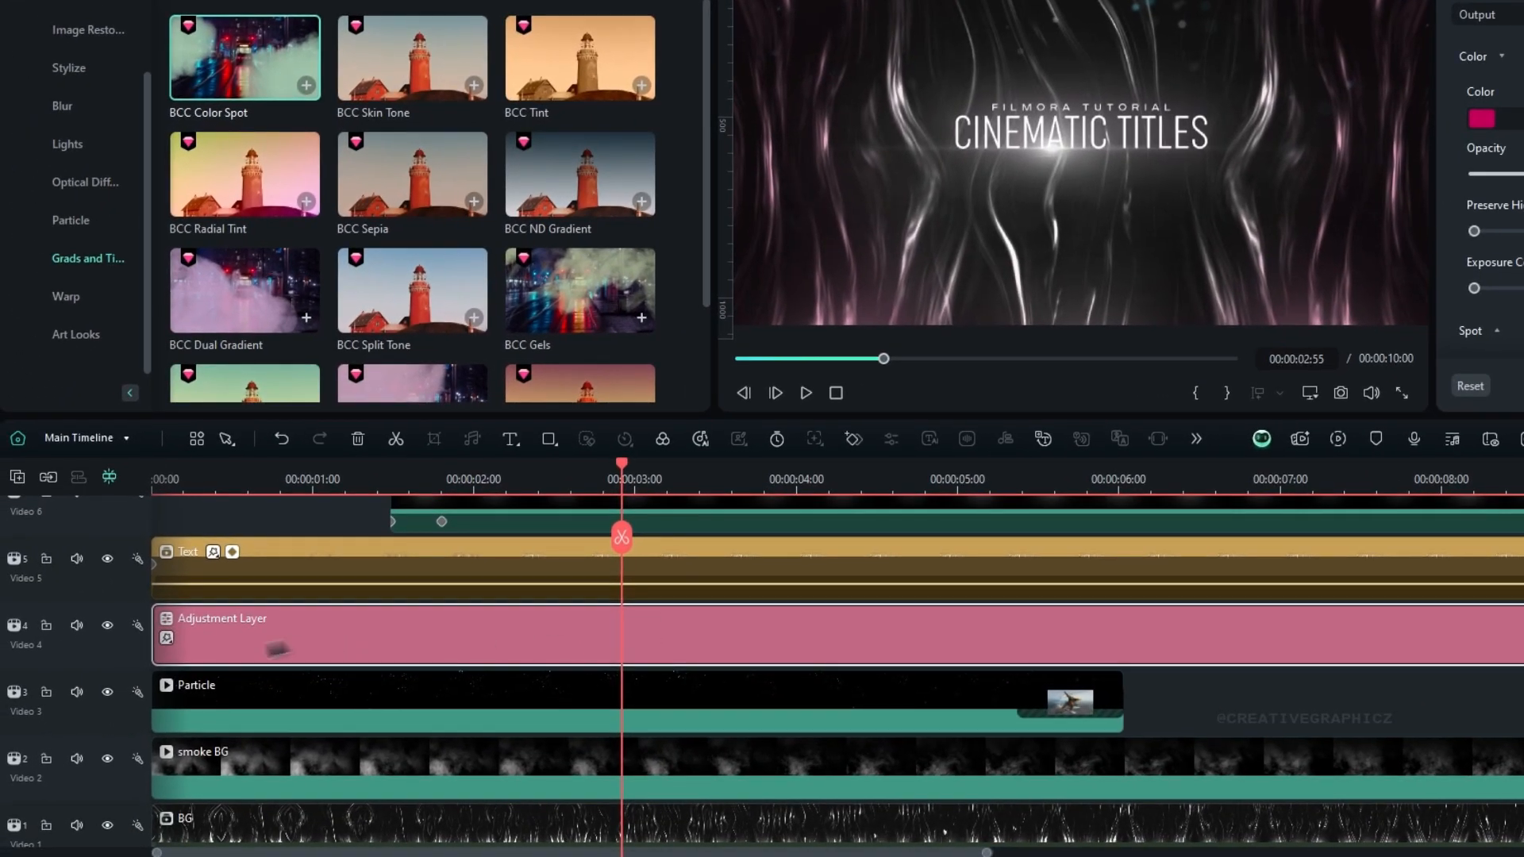
Hide the adjustment layer's track and move the Flare and Text clips up one track to free Video 5
{"action": "left_click", "coordinate": [108, 633]}
{"action": "scroll", "coordinate": [561, 639], "scroll_direction": "up", "scroll_amount": 3}
{"action": "left_click_drag", "start_coordinate": [750, 533], "coordinate": [799, 585]}
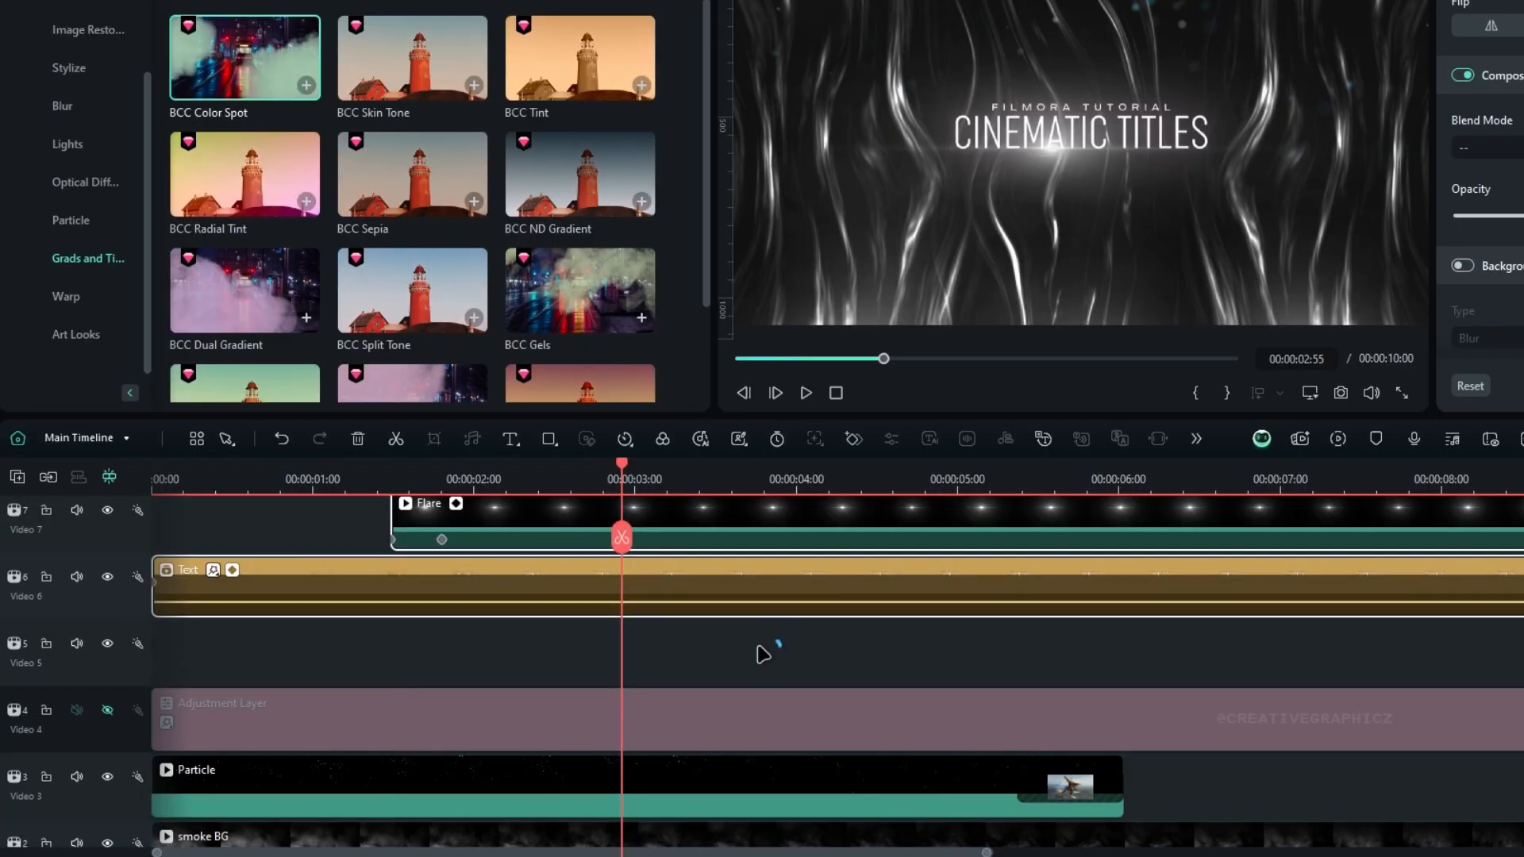
{"action": "scroll", "coordinate": [759, 649], "scroll_direction": "down", "scroll_amount": 1}
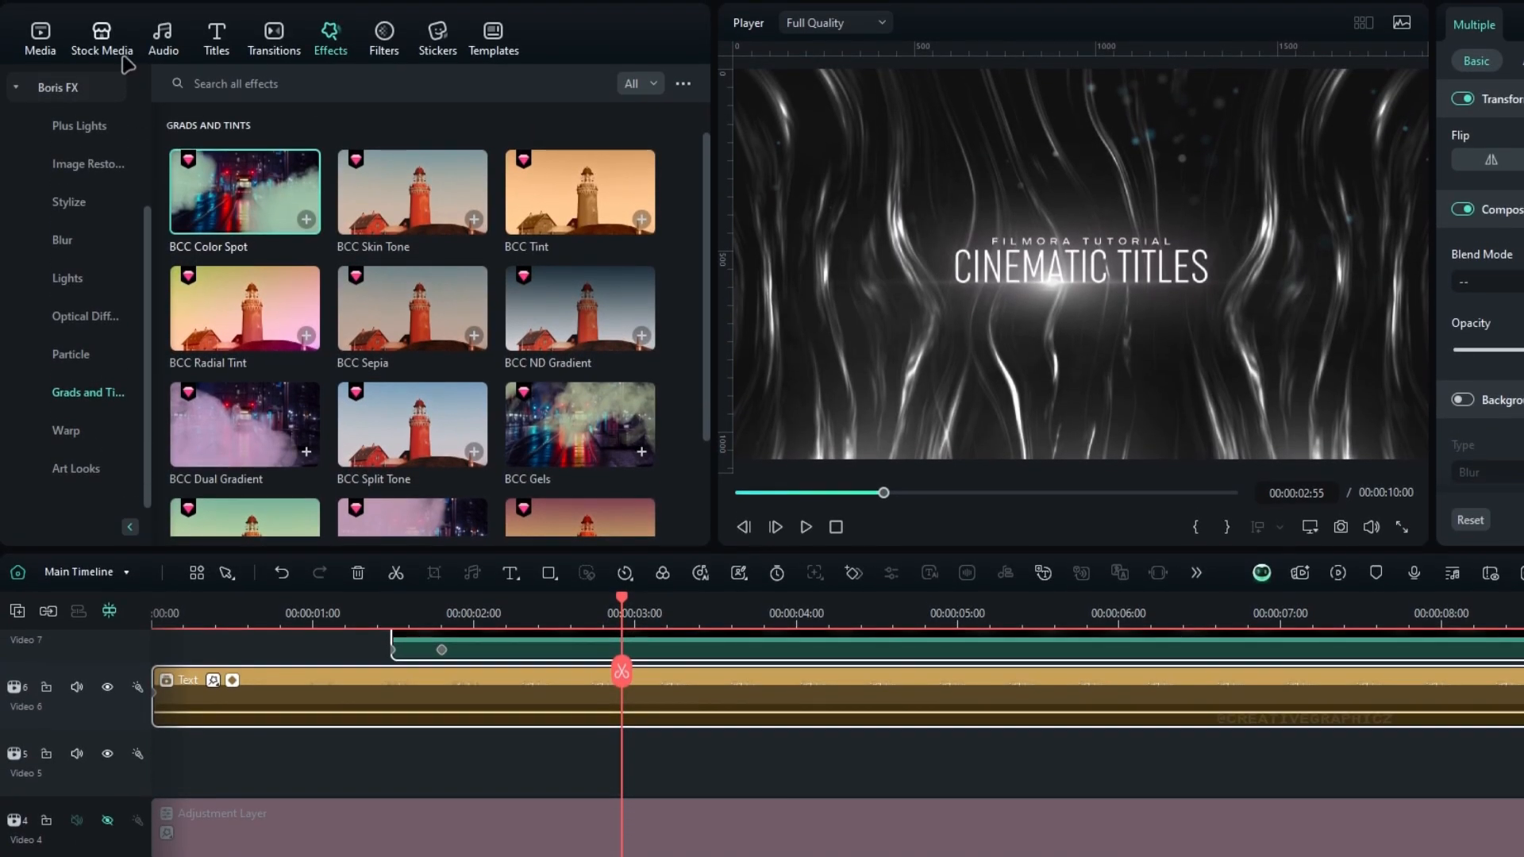
Place the stock solid color Sample Color Solid 10 at the start of Video 5 and extend it to the timeline's end
{"action": "left_click", "coordinate": [123, 60]}
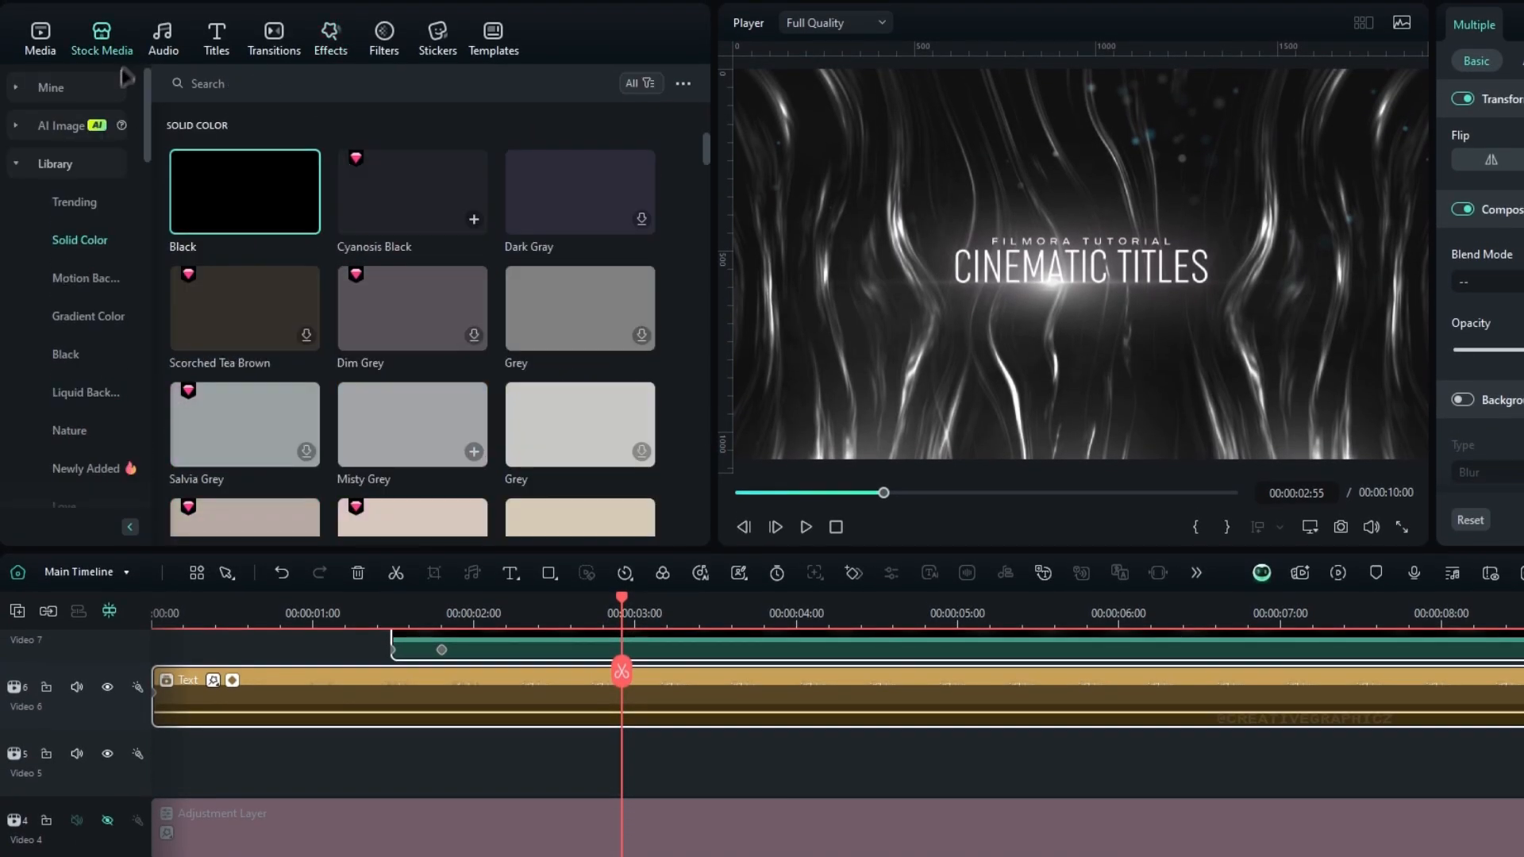
{"action": "scroll", "coordinate": [413, 302], "scroll_direction": "down", "scroll_amount": 10}
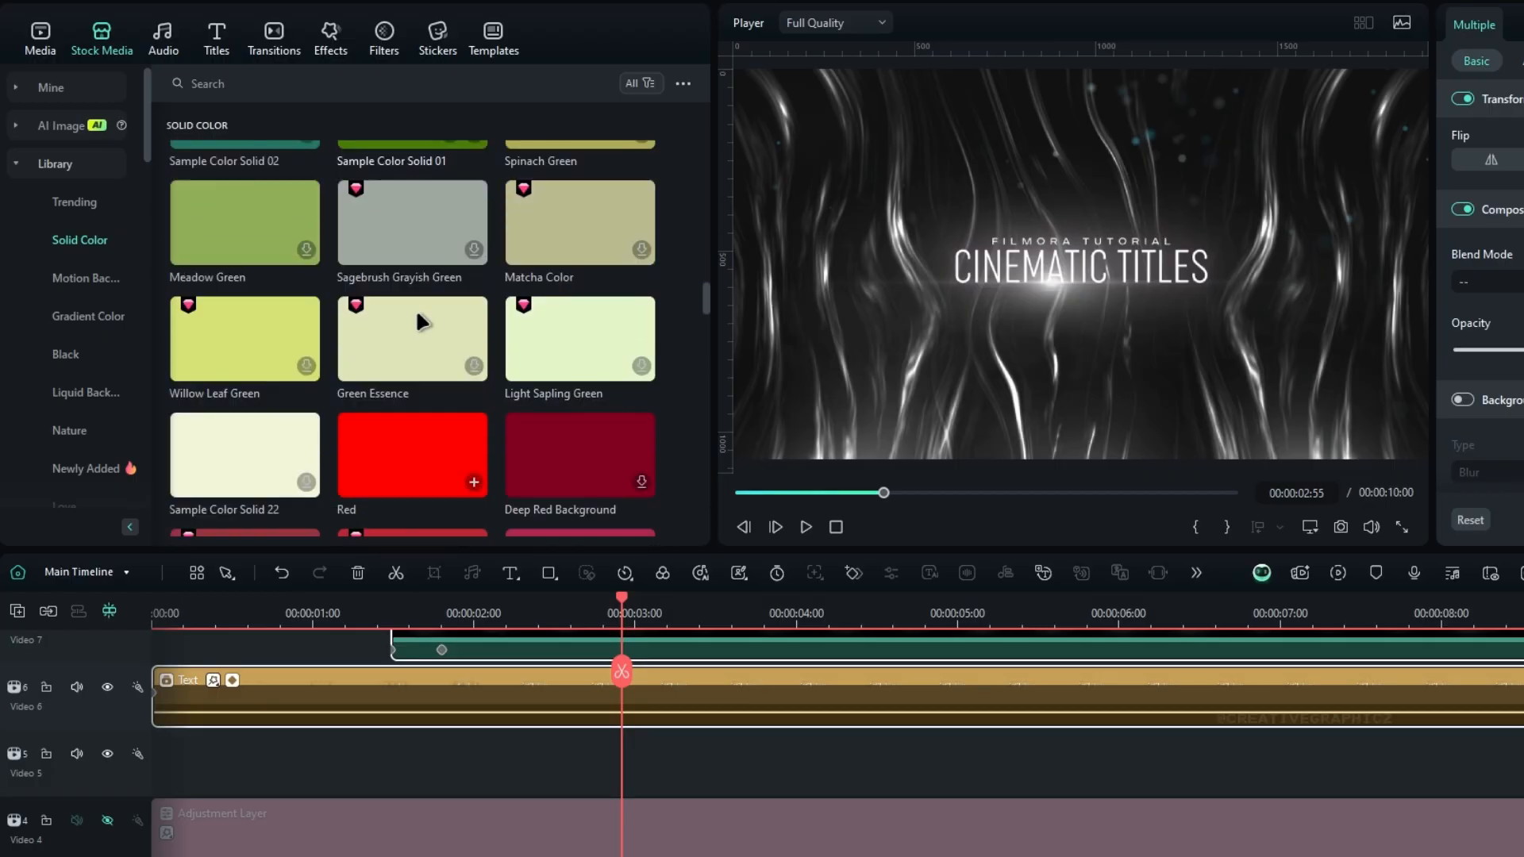
{"action": "left_click_drag", "start_coordinate": [548, 357], "coordinate": [183, 750]}
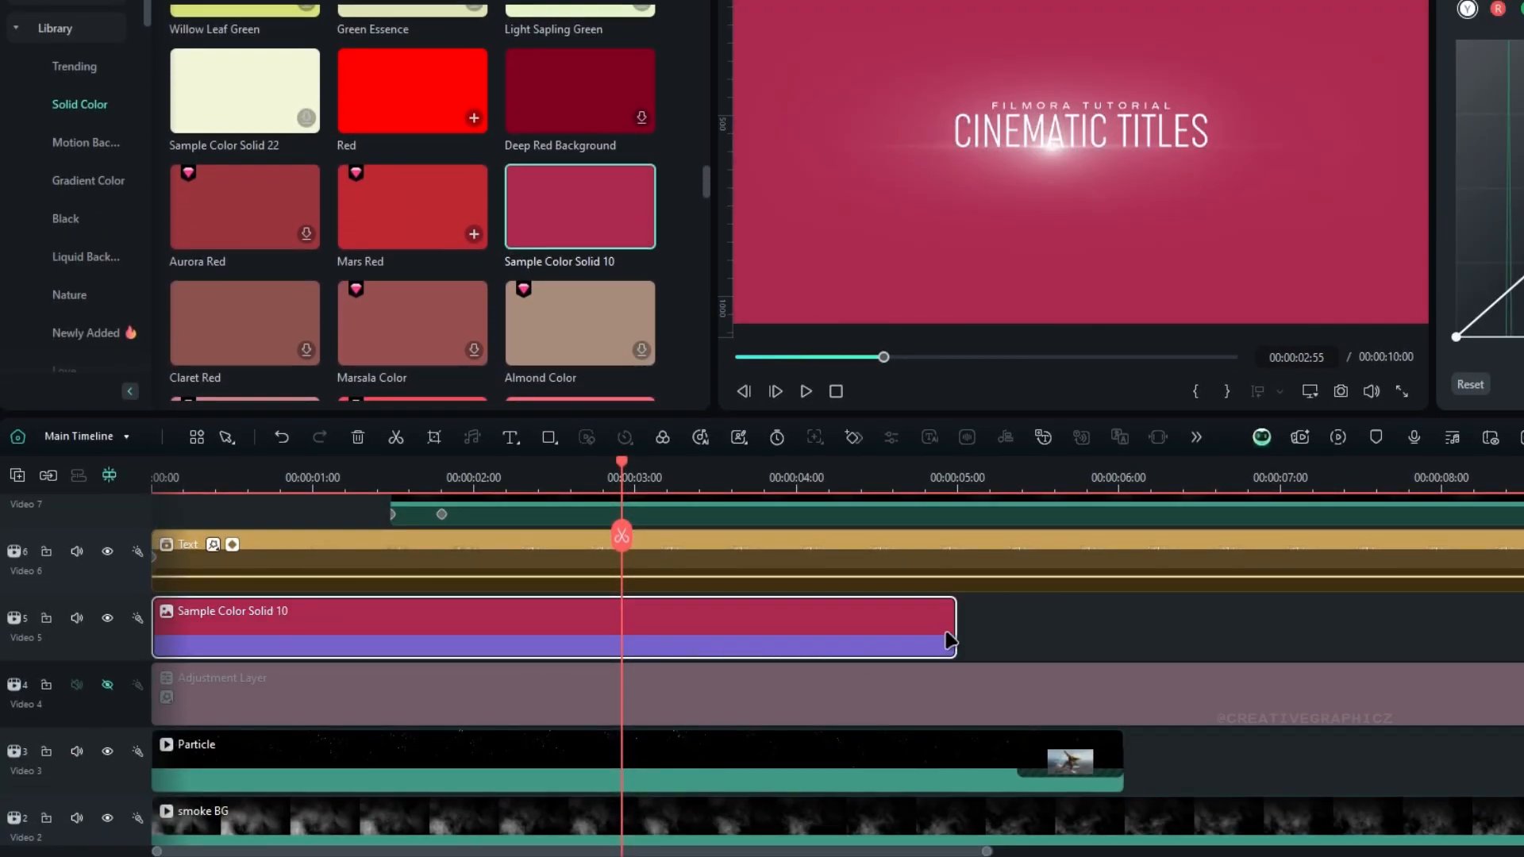
{"action": "left_click_drag", "start_coordinate": [949, 639], "coordinate": [1523, 622]}
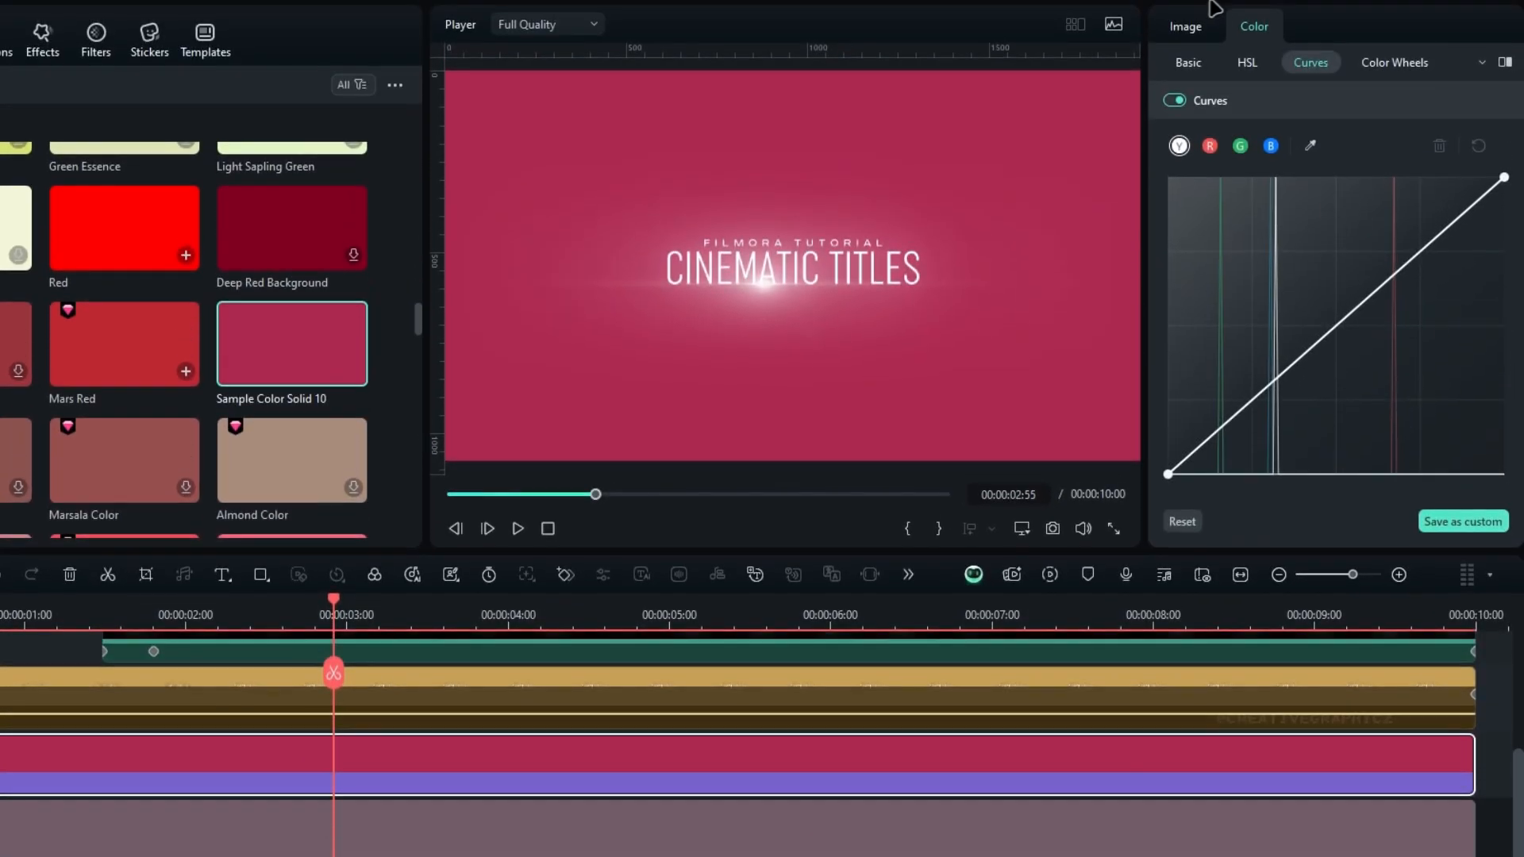
Add an ellipse mask to the Sample Color Solid 10 clip and invert it
{"action": "left_click", "coordinate": [1199, 29]}
{"action": "left_click", "coordinate": [1262, 62]}
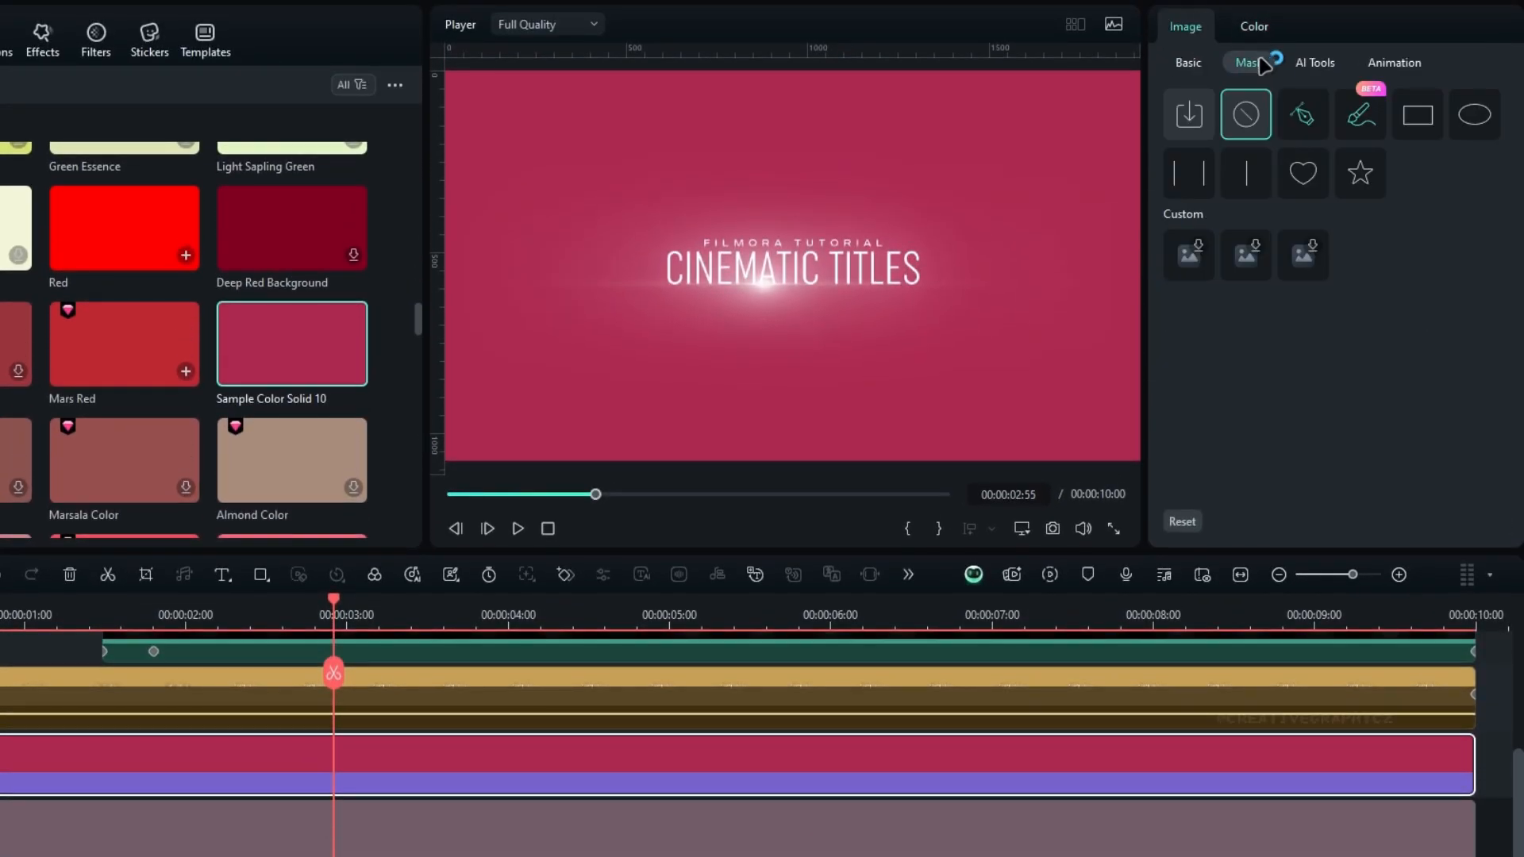
{"action": "left_click", "coordinate": [1473, 115]}
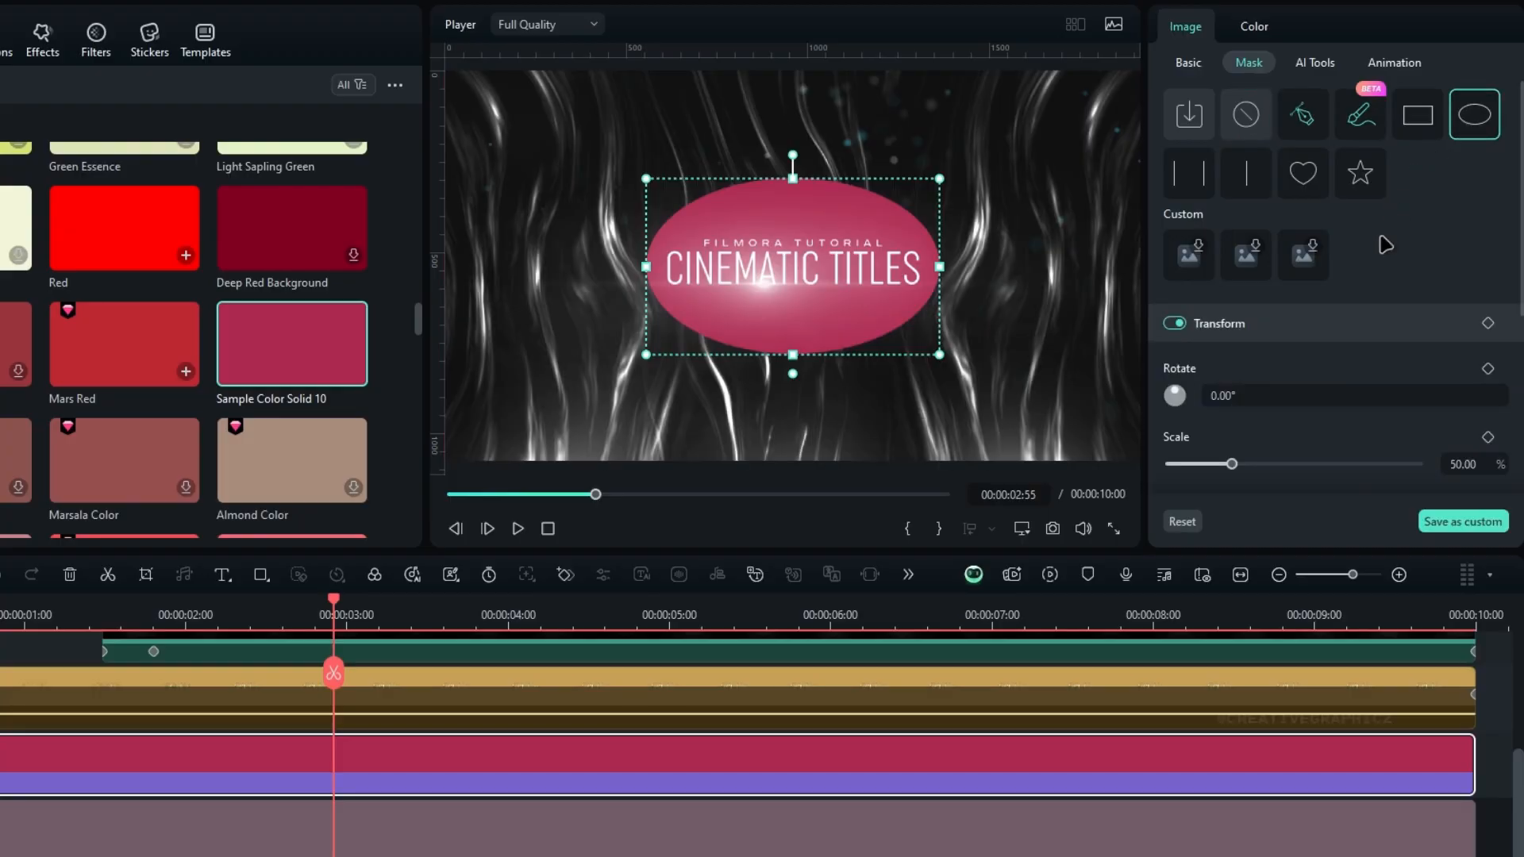
{"action": "scroll", "coordinate": [1365, 247], "scroll_direction": "down", "scroll_amount": 4}
{"action": "left_click", "coordinate": [1497, 468]}
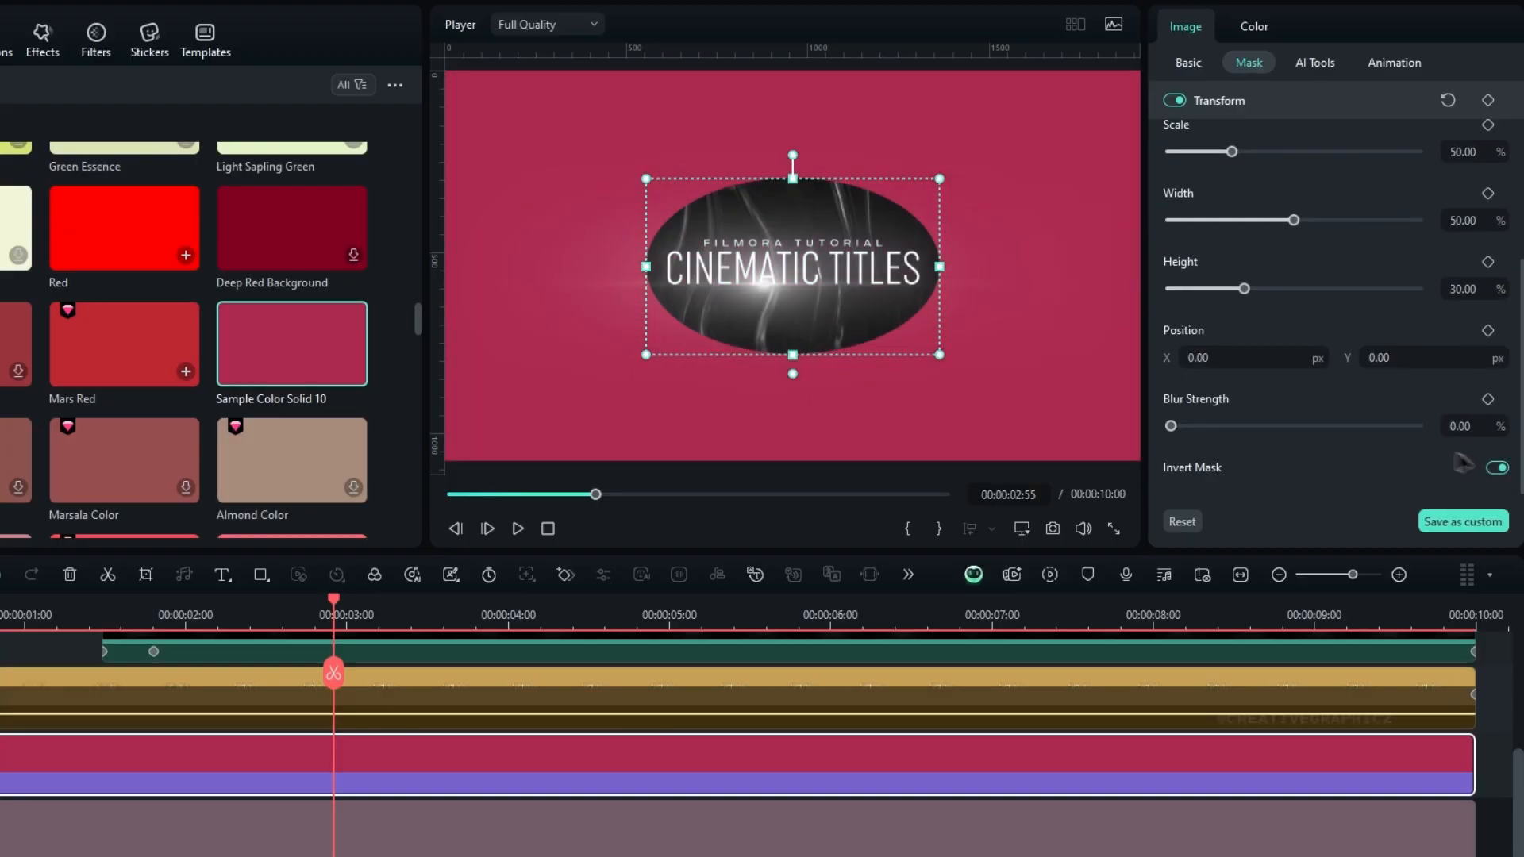
Set the ellipse mask's width and blur strength to 40% each, and scale it up to span the frame's full height
{"action": "scroll", "coordinate": [1302, 317], "scroll_direction": "up", "scroll_amount": 3}
{"action": "left_click_drag", "start_coordinate": [1231, 265], "coordinate": [1289, 266]}
{"action": "left_click_drag", "start_coordinate": [1293, 334], "coordinate": [1268, 335]}
{"action": "scroll", "coordinate": [1268, 334], "scroll_direction": "down", "scroll_amount": 2}
{"action": "left_click_drag", "start_coordinate": [1238, 425], "coordinate": [1270, 426]}
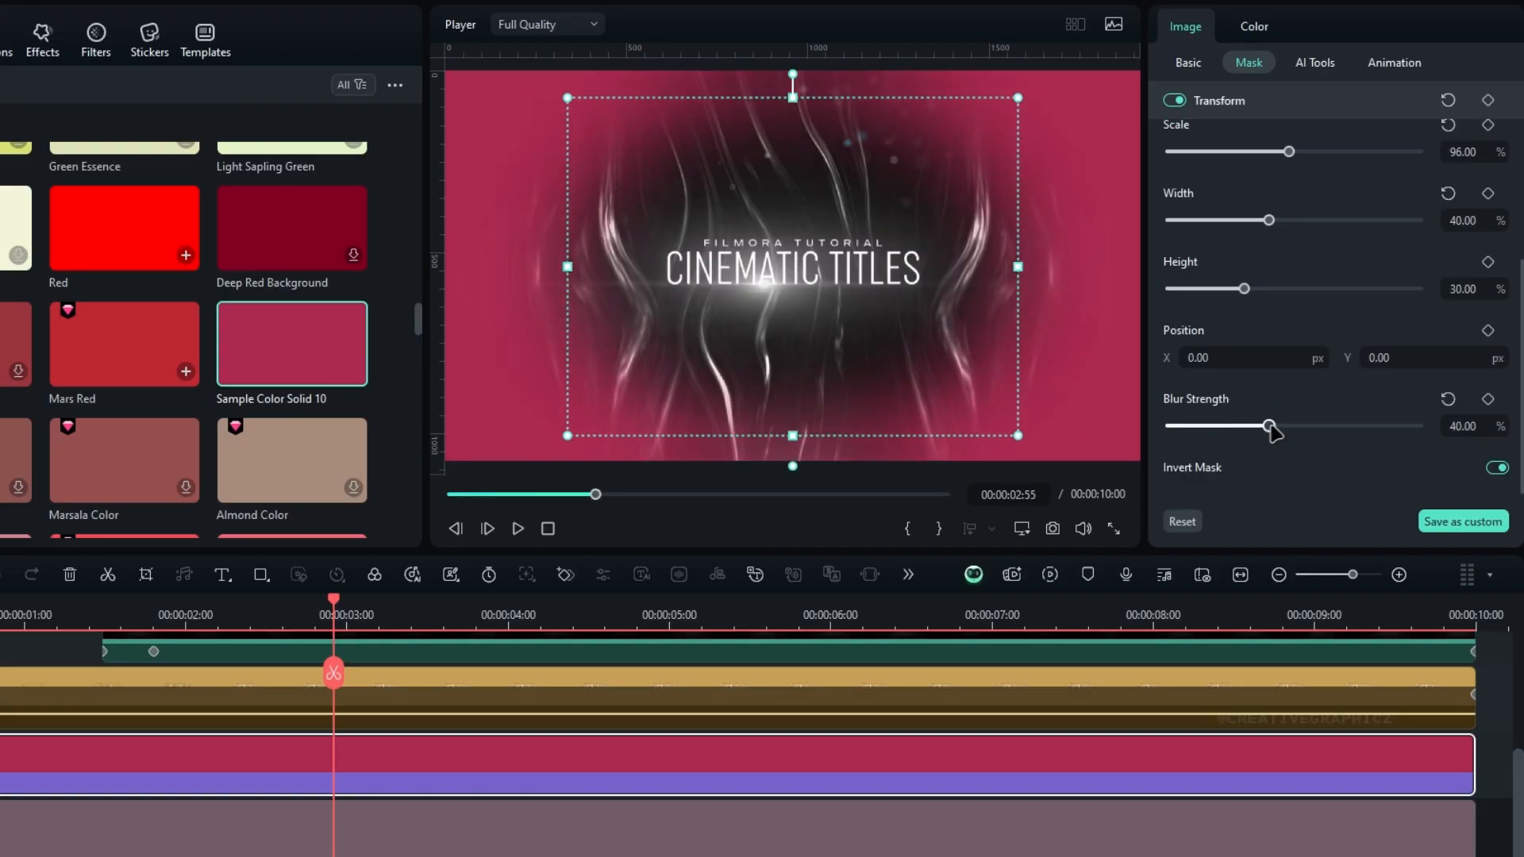
{"action": "mouse_move", "coordinate": [1288, 155]}
{"action": "left_mouse_down"}
{"action": "mouse_move", "coordinate": [1319, 153]}
{"action": "mouse_move", "coordinate": [1308, 156]}
{"action": "left_mouse_up"}
Set the color solid's blend mode to Overlay and its opacity to 75
{"action": "left_click", "coordinate": [1191, 62]}
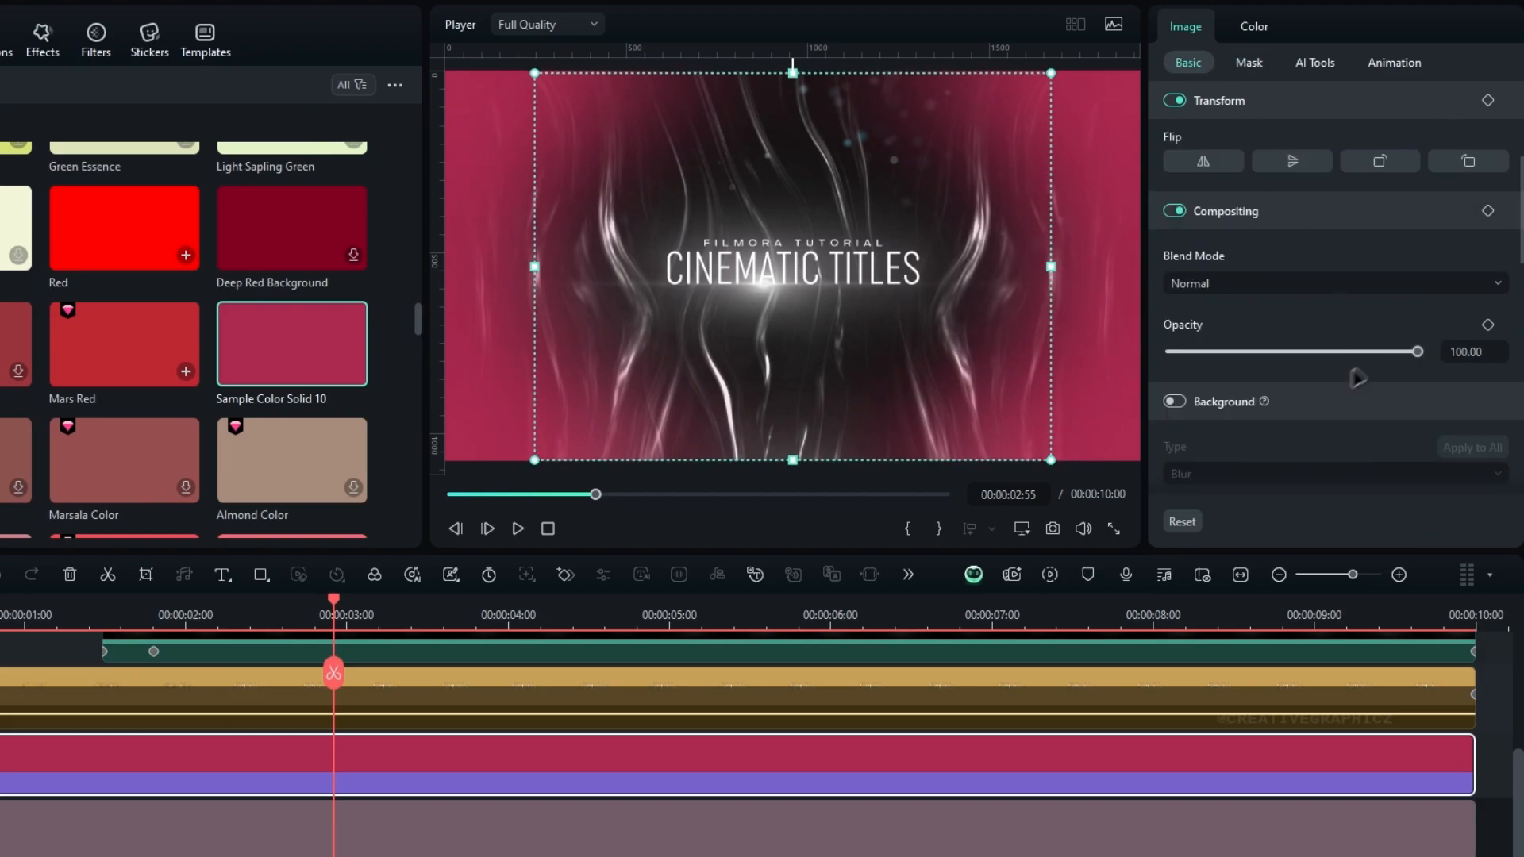
{"action": "left_click", "coordinate": [1262, 282]}
{"action": "scroll", "coordinate": [1235, 492], "scroll_direction": "down", "scroll_amount": 3}
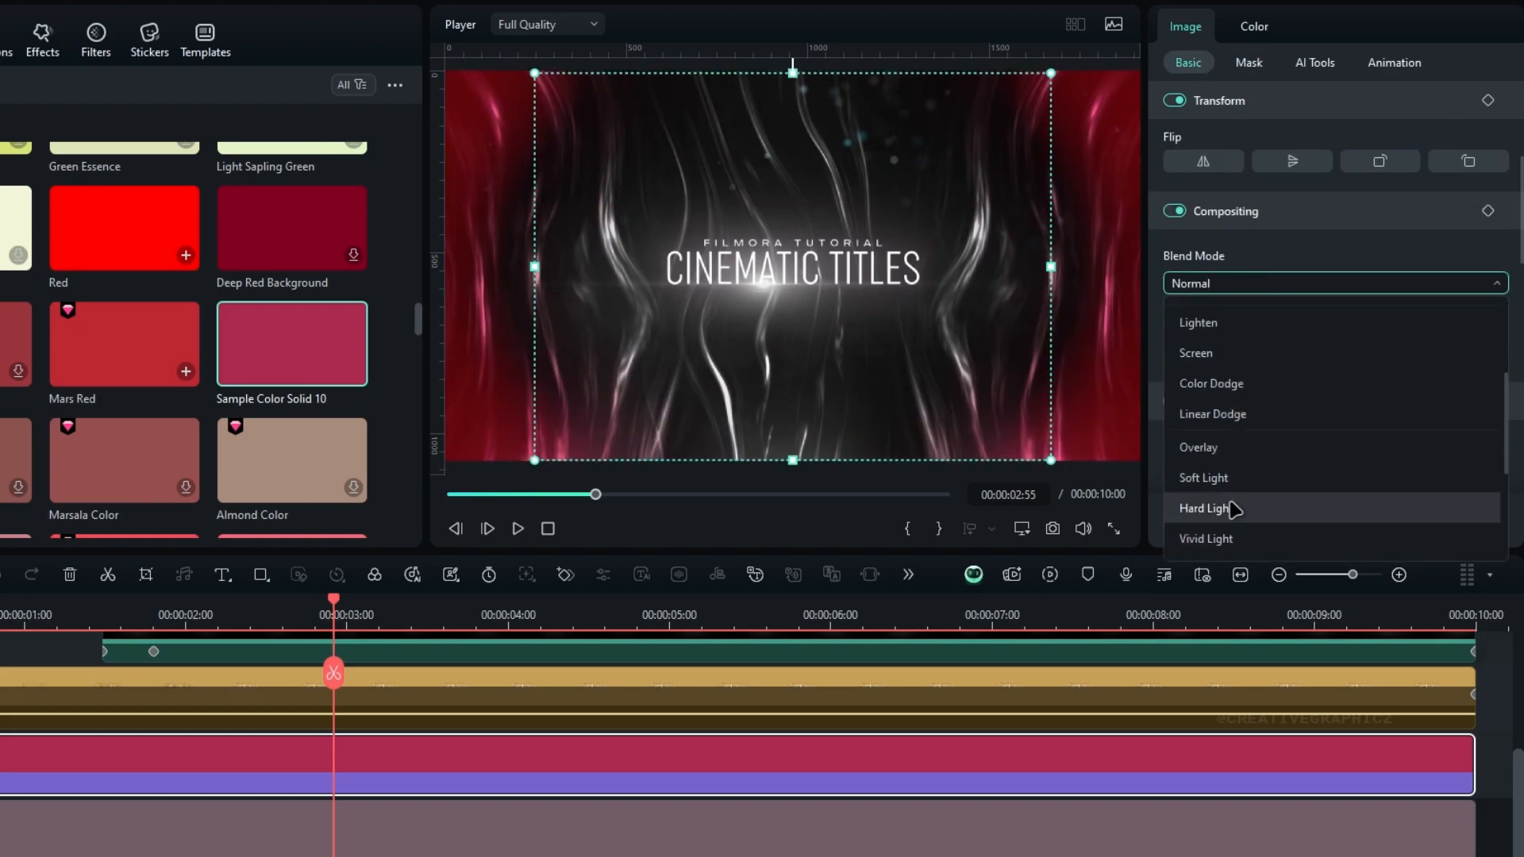
{"action": "left_click", "coordinate": [1230, 454]}
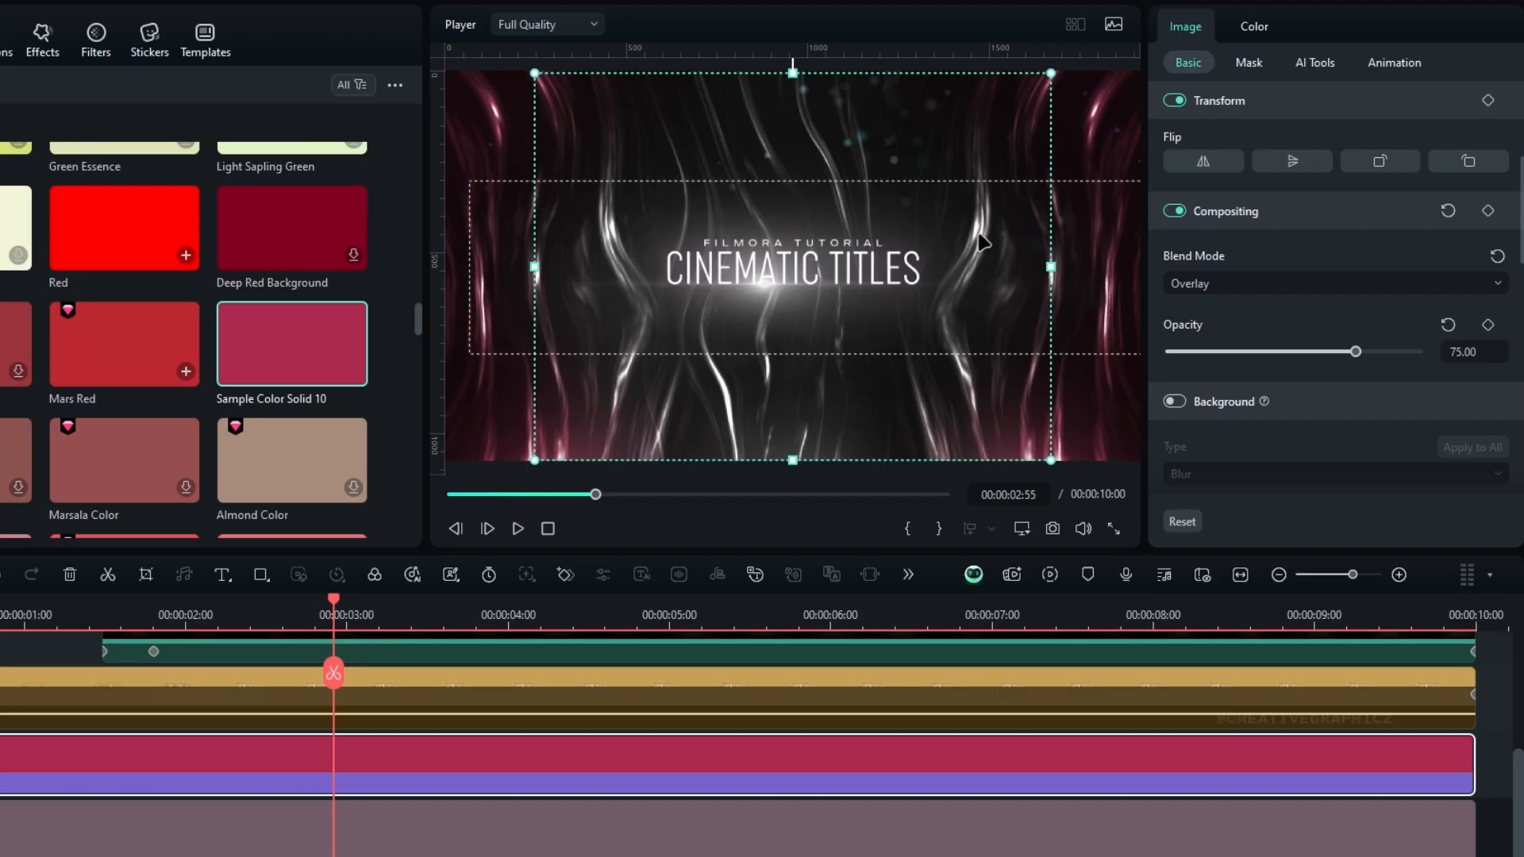
Preview the masked color along the timeline, hide the color solid's track and show the adjustment layer's track again
{"action": "left_click", "coordinate": [283, 822]}
{"action": "left_click_drag", "start_coordinate": [334, 613], "coordinate": [813, 614]}
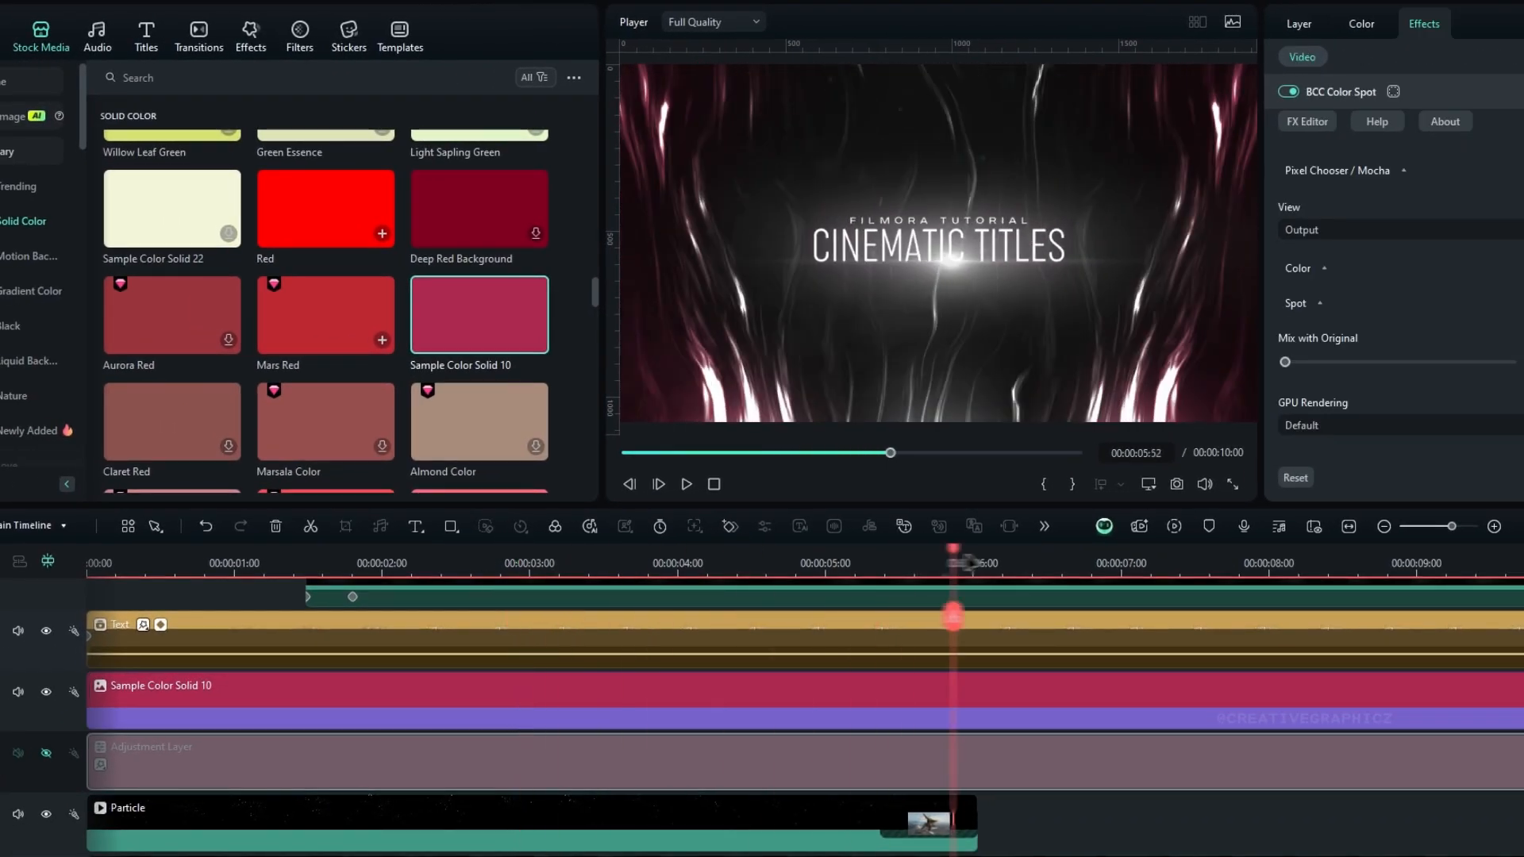
{"action": "left_click_drag", "start_coordinate": [967, 563], "coordinate": [447, 609]}
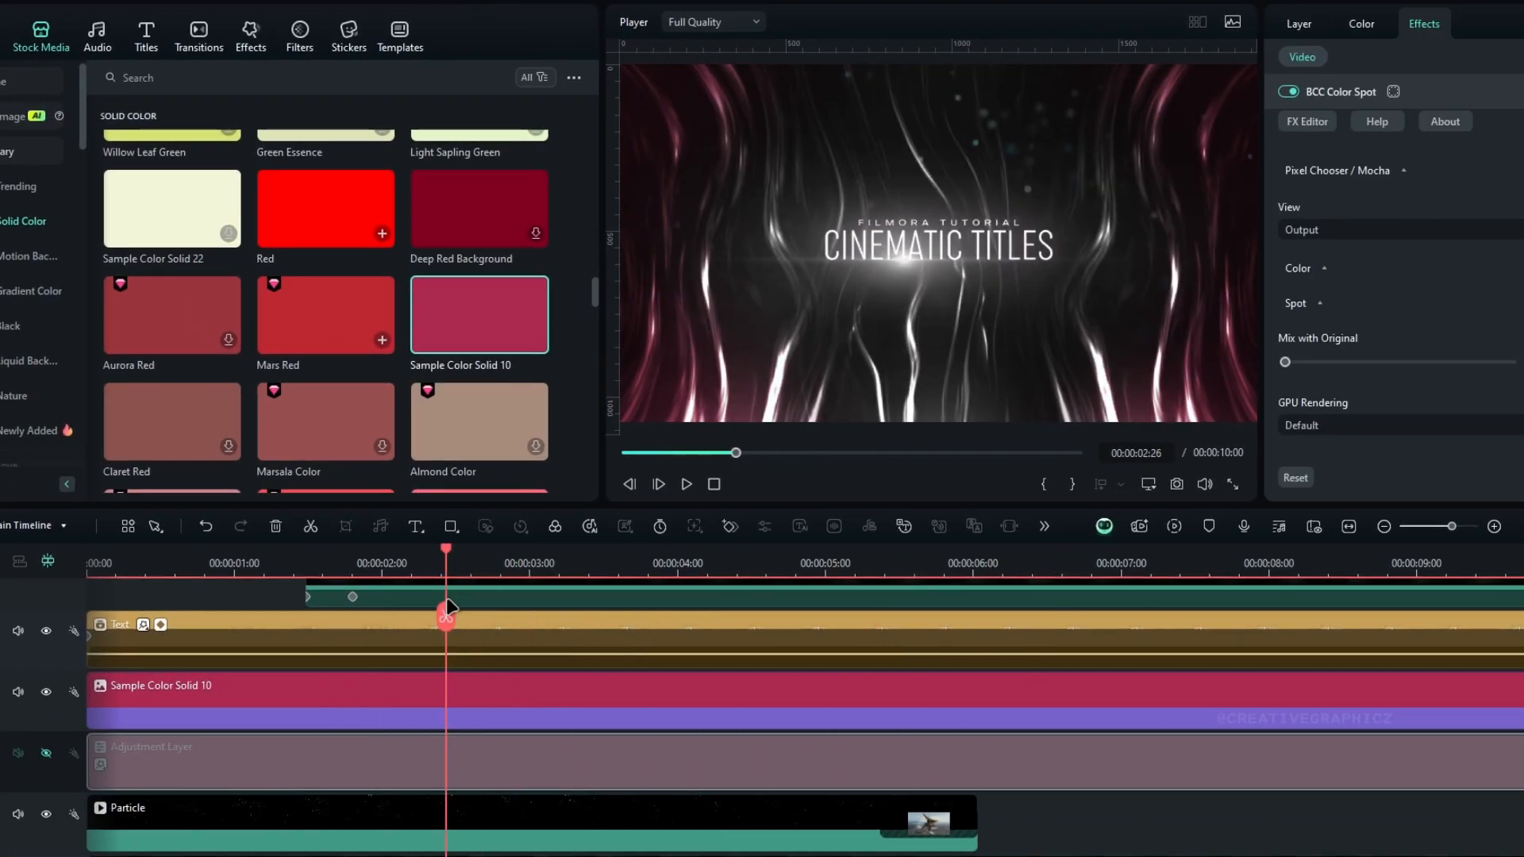
{"action": "left_click", "coordinate": [46, 692]}
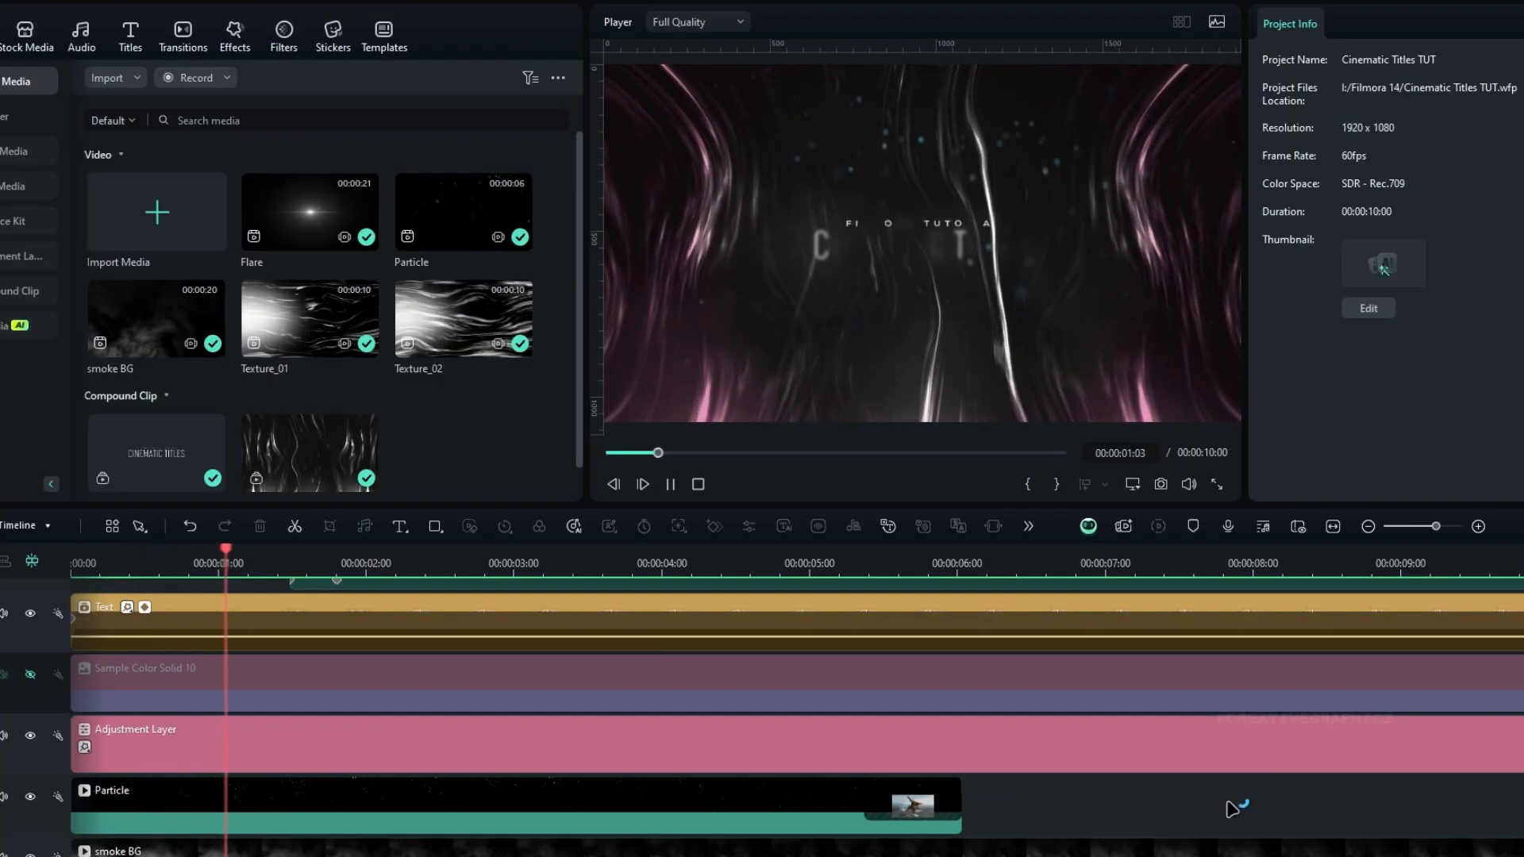